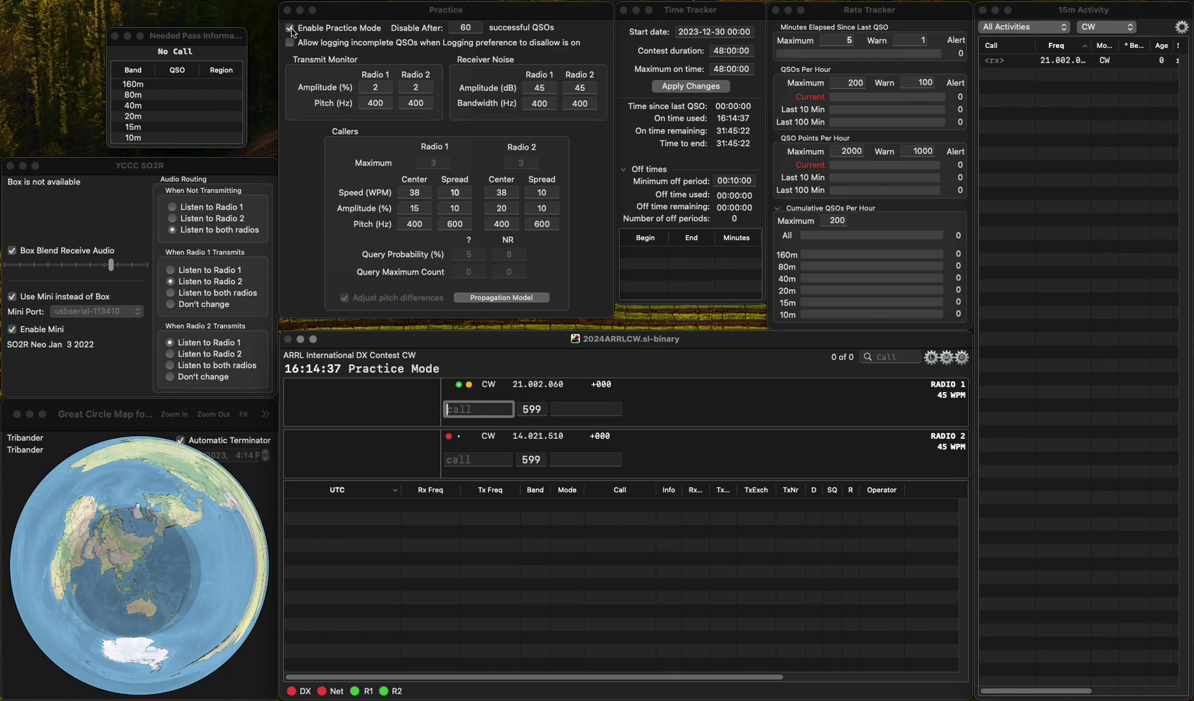
type("KD9WYW")
key("Return")
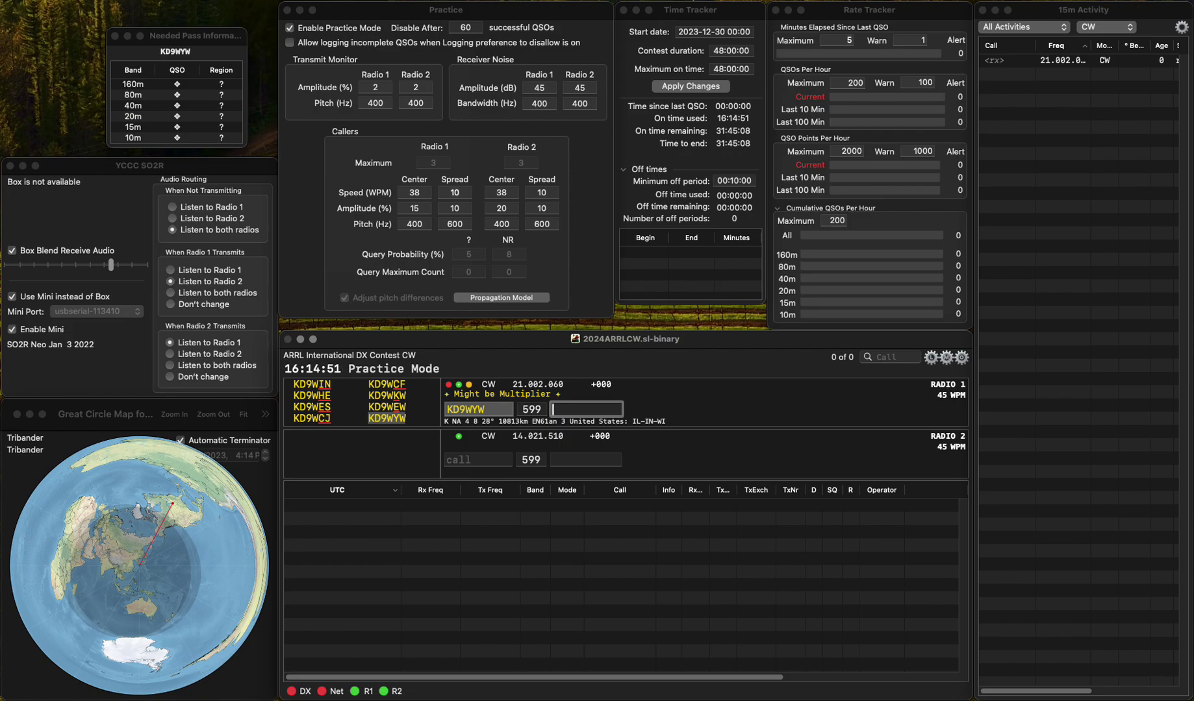
key("Down")
key("F1")
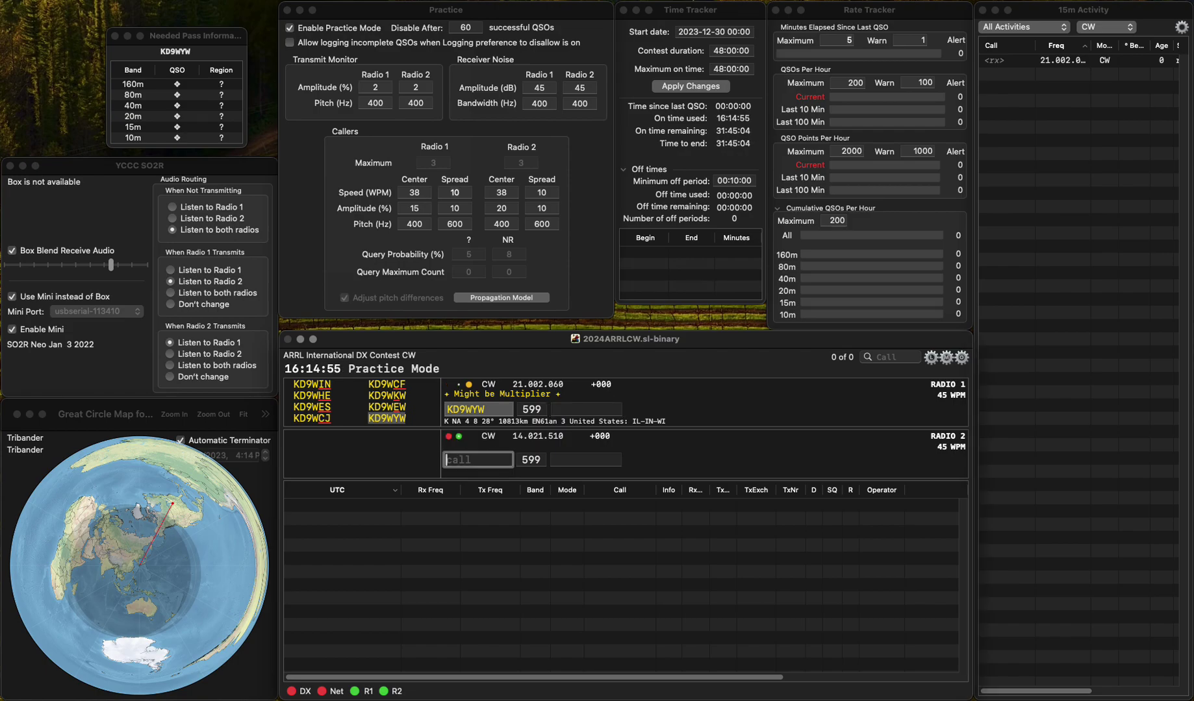
type("KD8SQ")
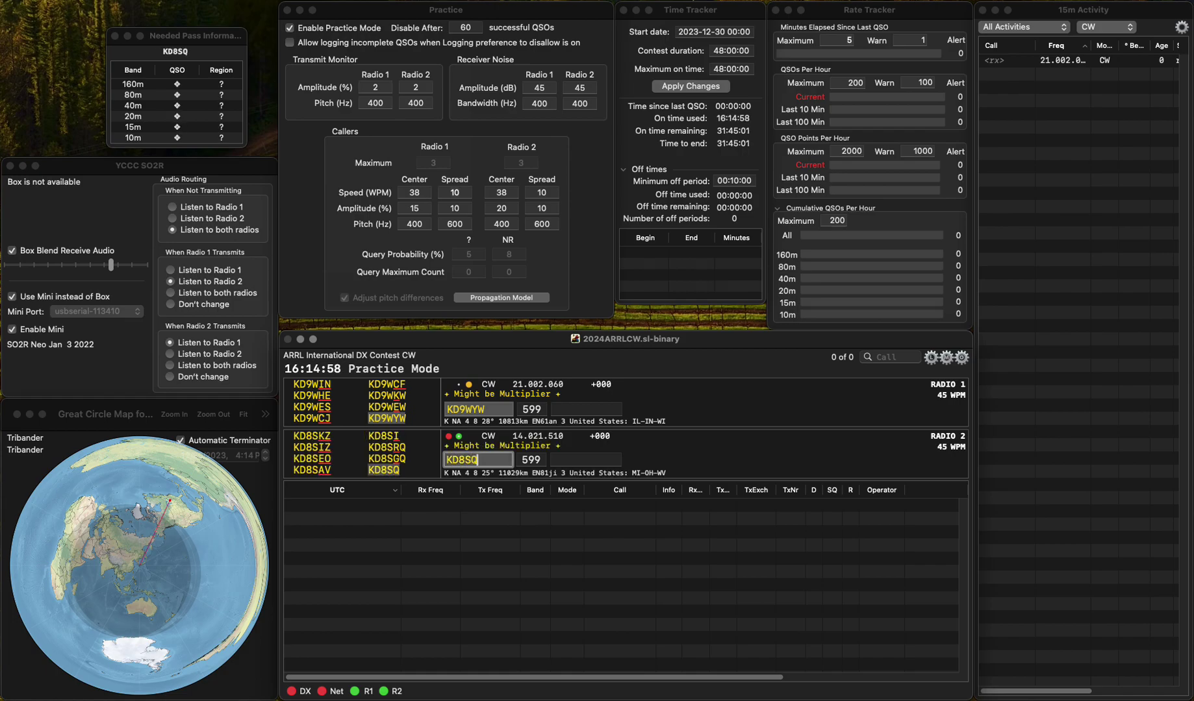
key("Return")
key("Up")
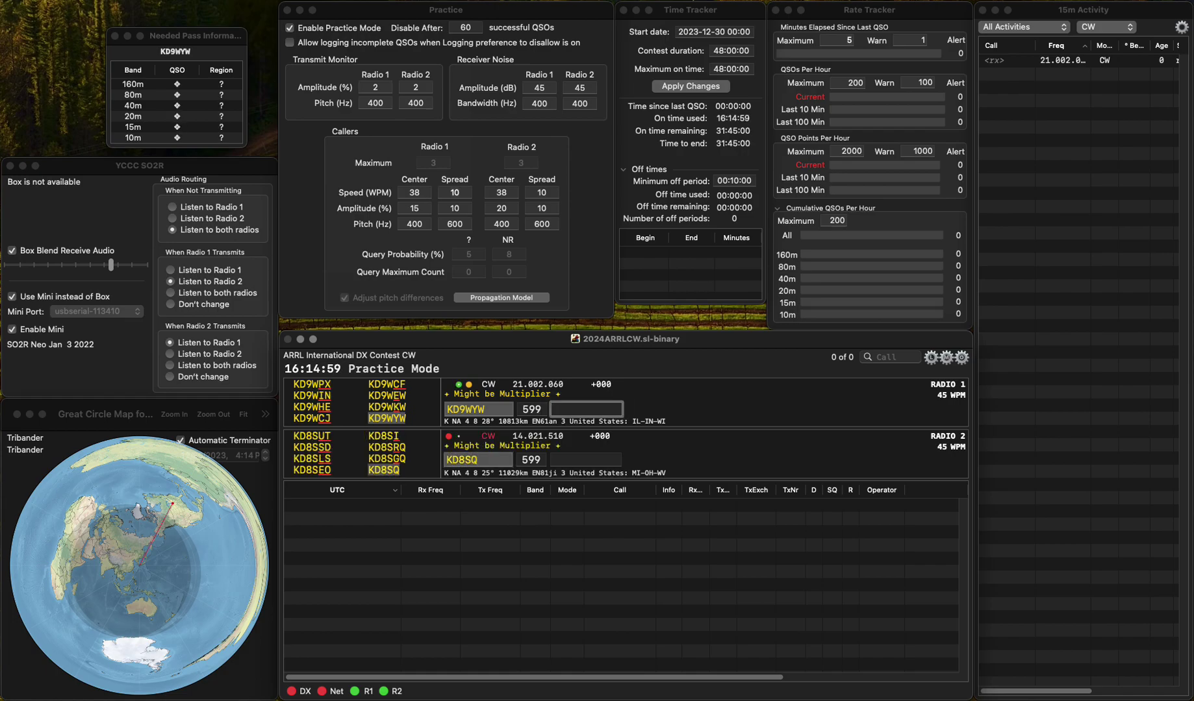
key("Return")
key("Down")
key("space")
type("OH")
key("Return")
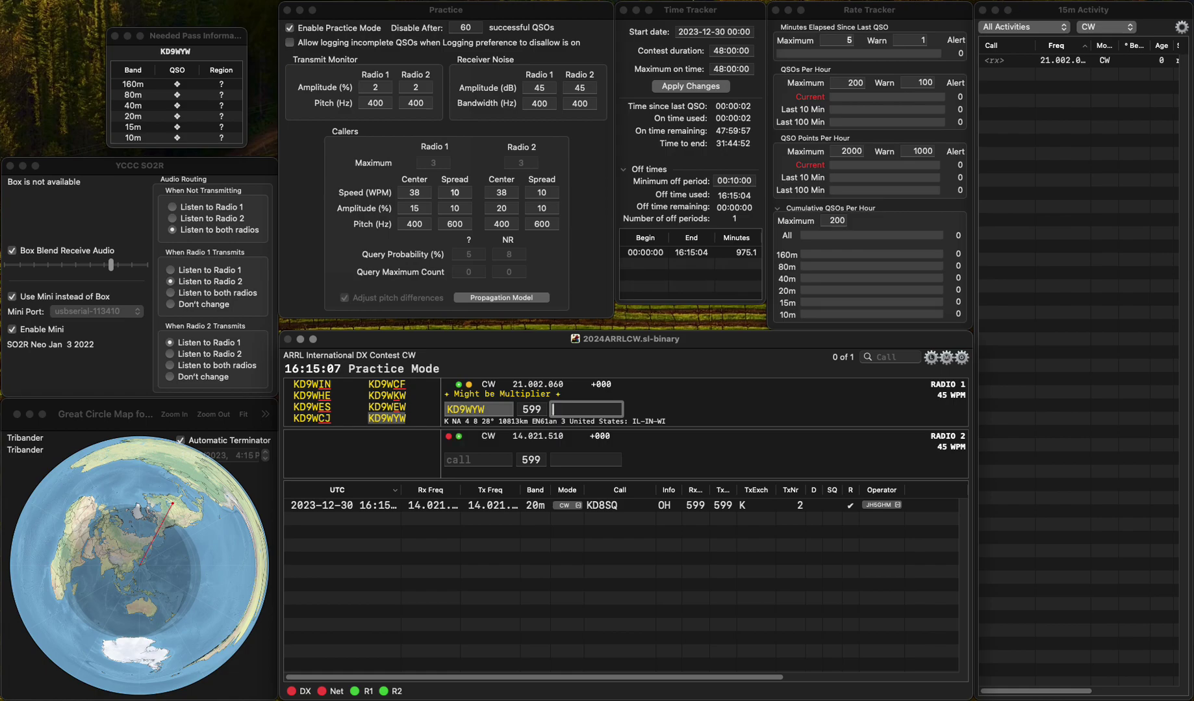
key("Return")
type("Y")
key("Return")
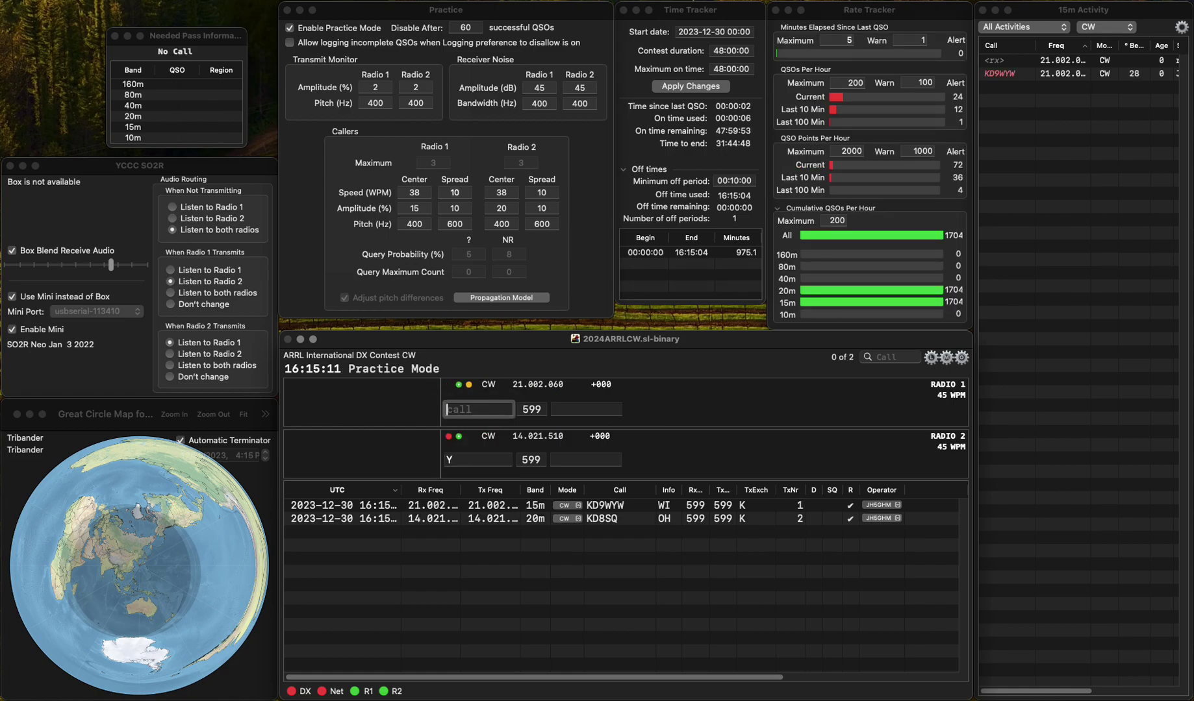
key("Return")
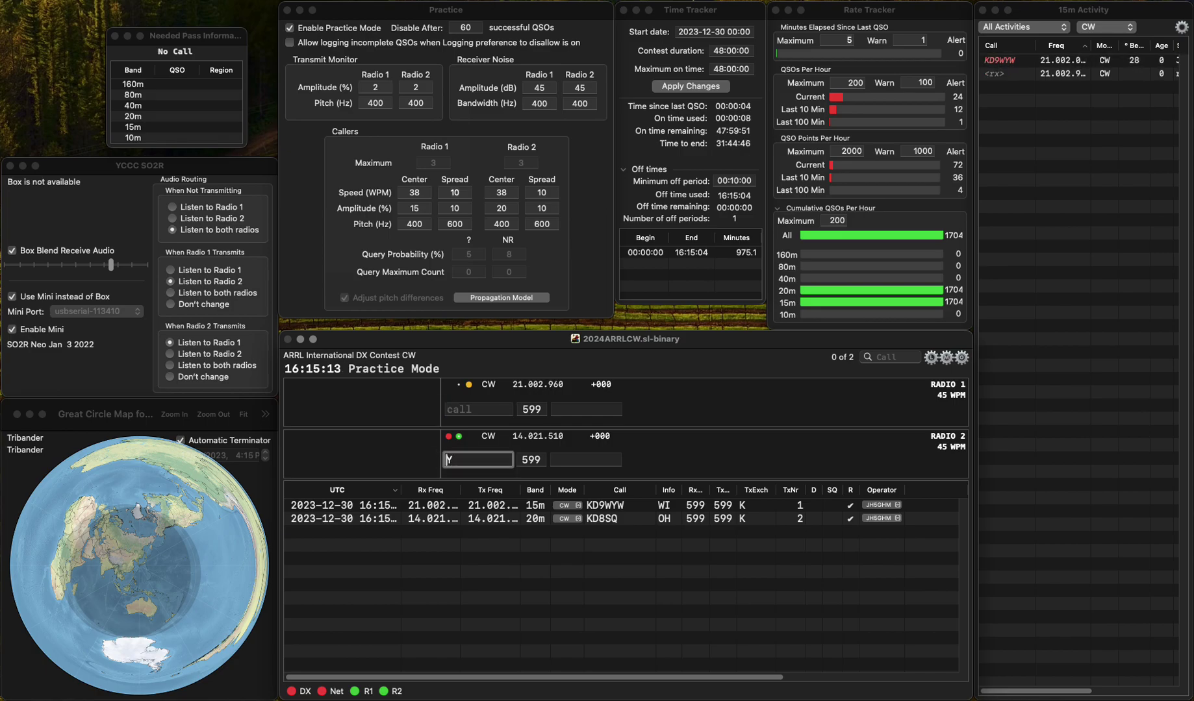
type("KC3RS")
key("Return")
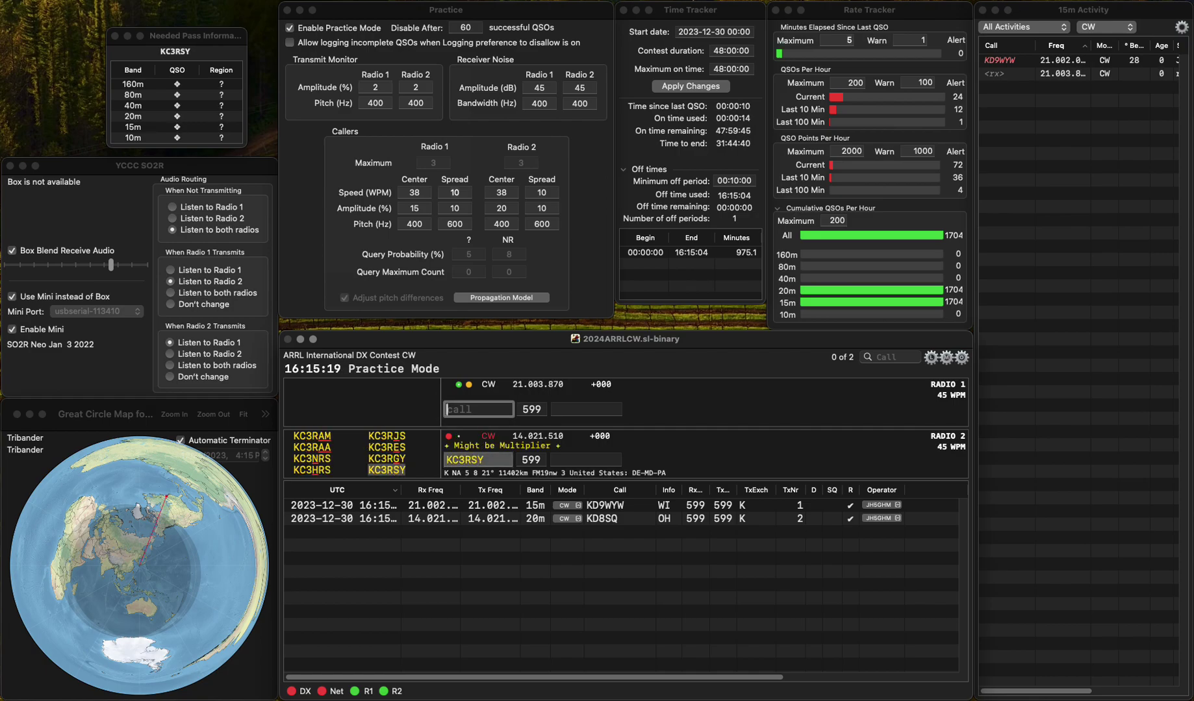
key("Down")
key("space")
type("D")
key("Return")
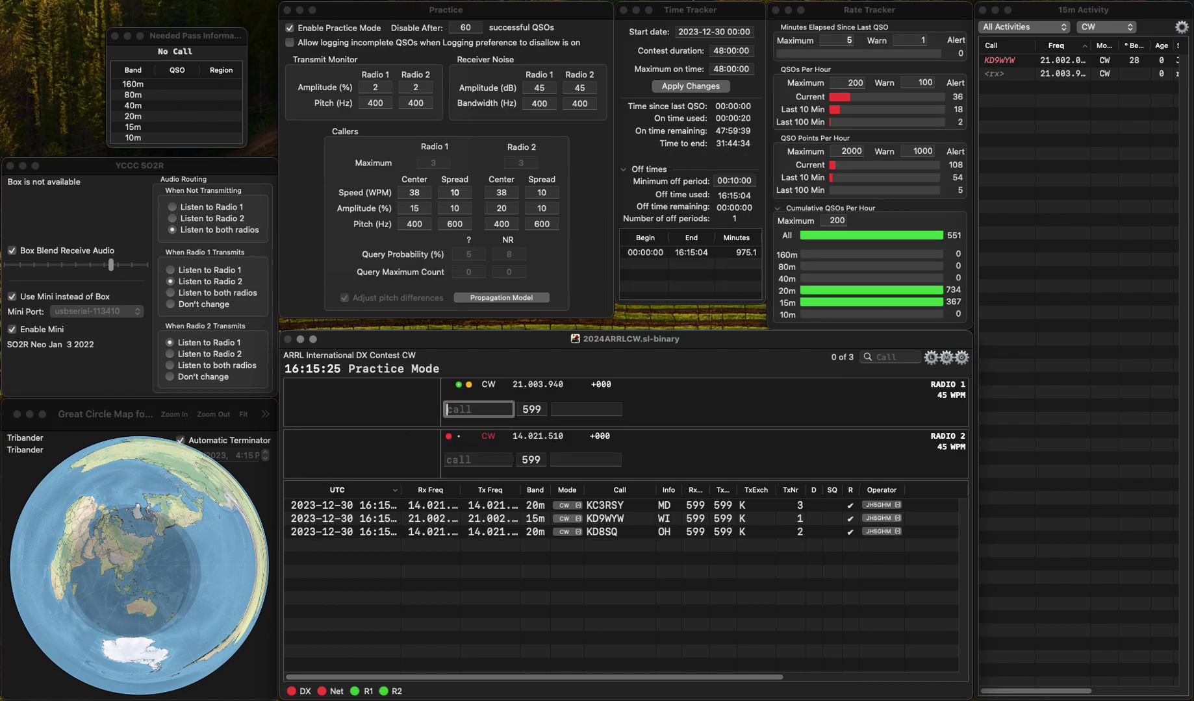
key("Down")
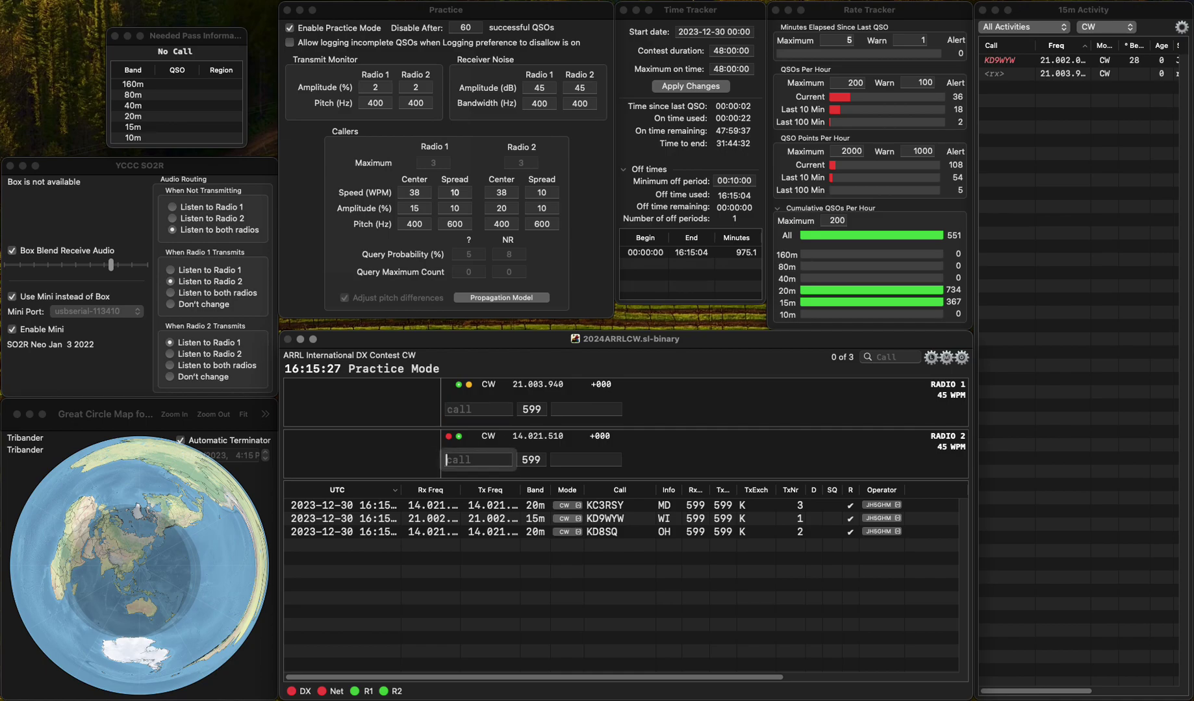
type("MCK")
left_click(446, 460)
type("N")
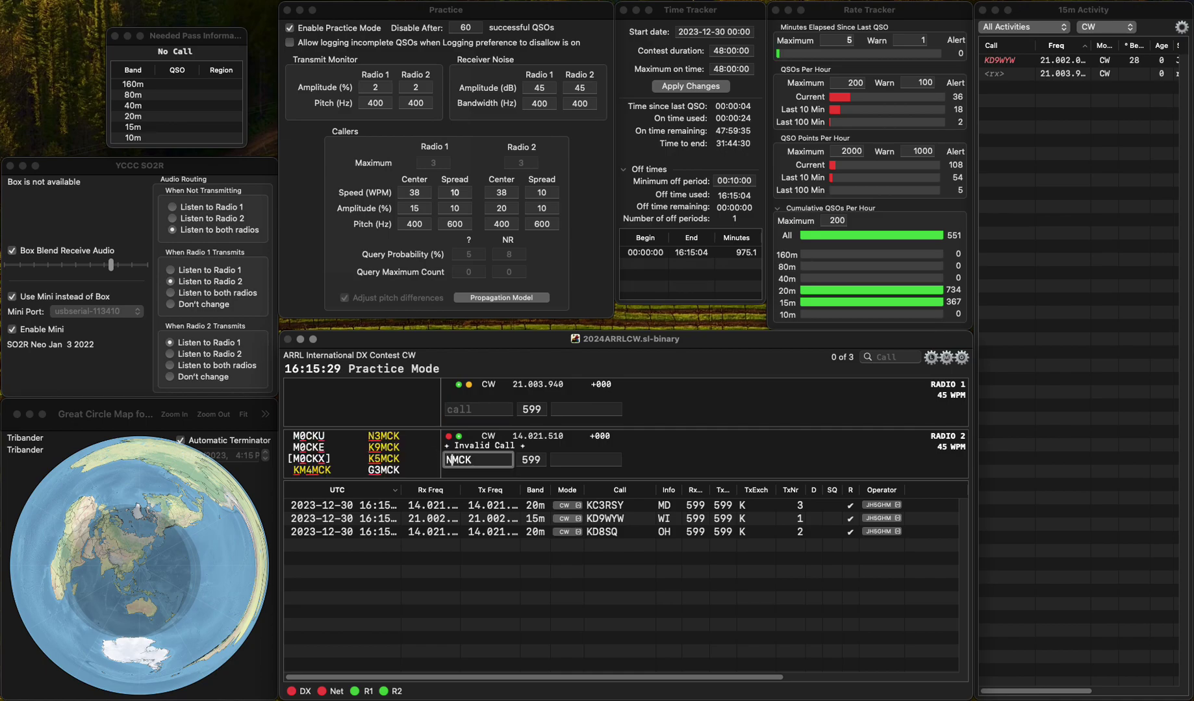
type("3")
key("Return")
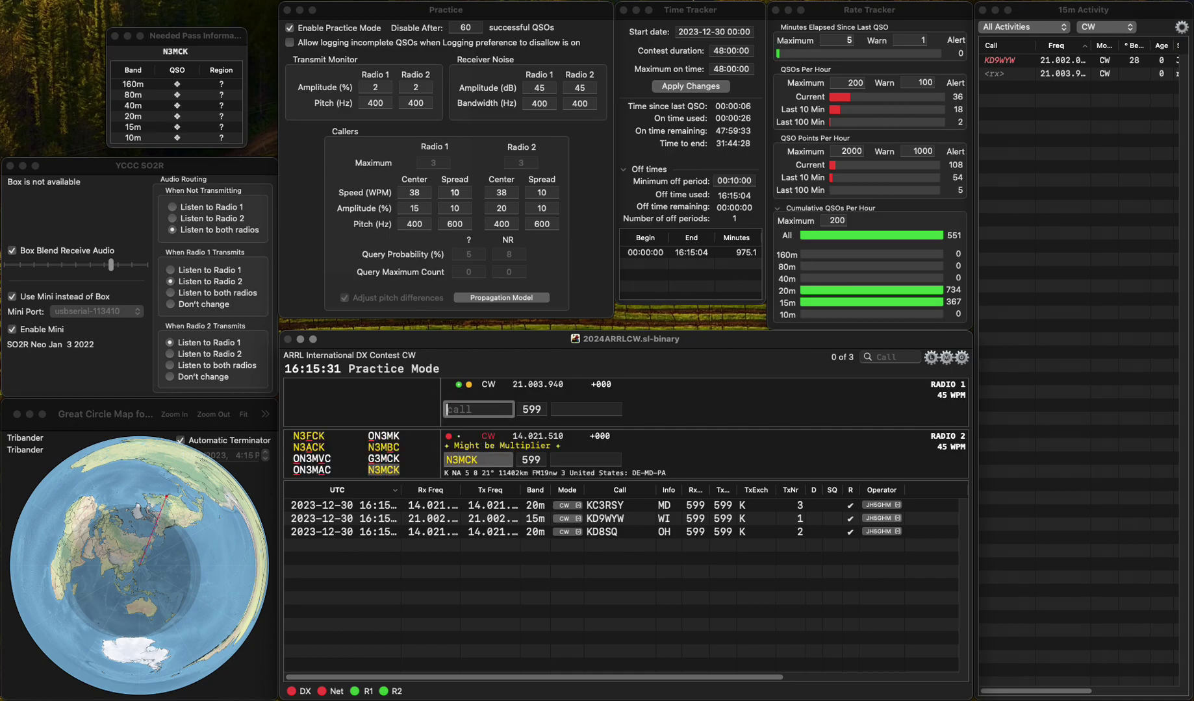
Step: Enter KN4VKX as the call on Radio 1 and log N3MCK on Radio 2 with received exchange PA
type("KN4")
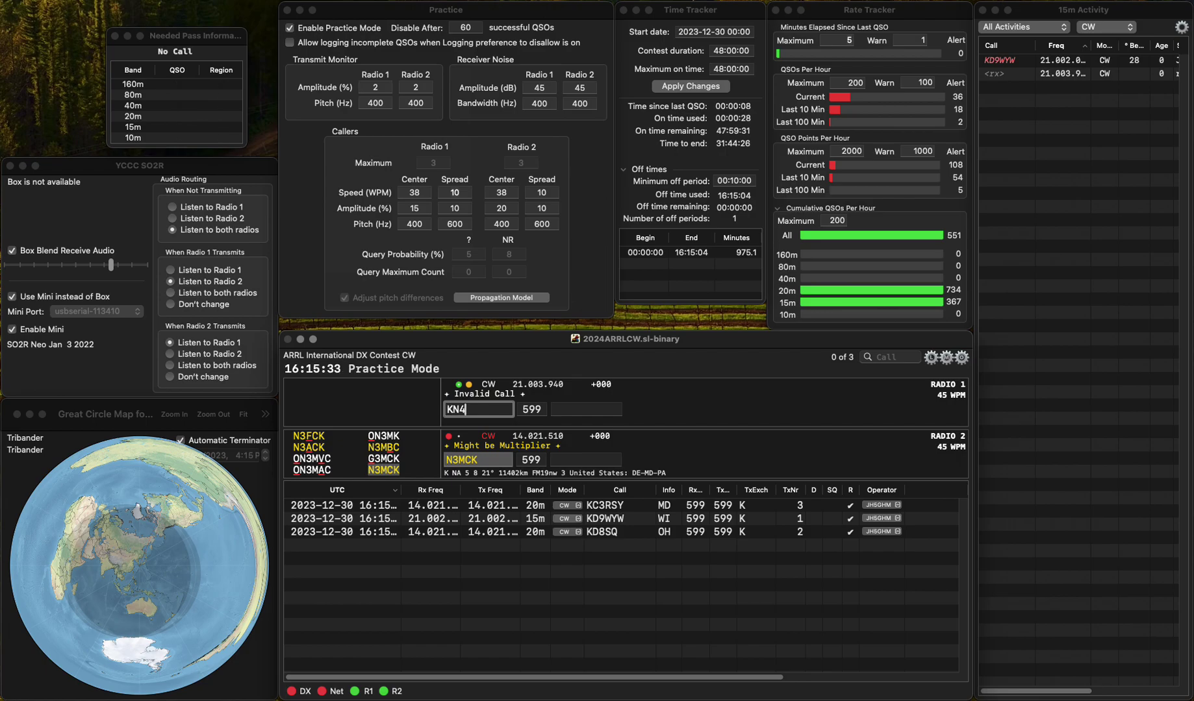
type("VKX")
key("Return")
type("PA")
key("Return")
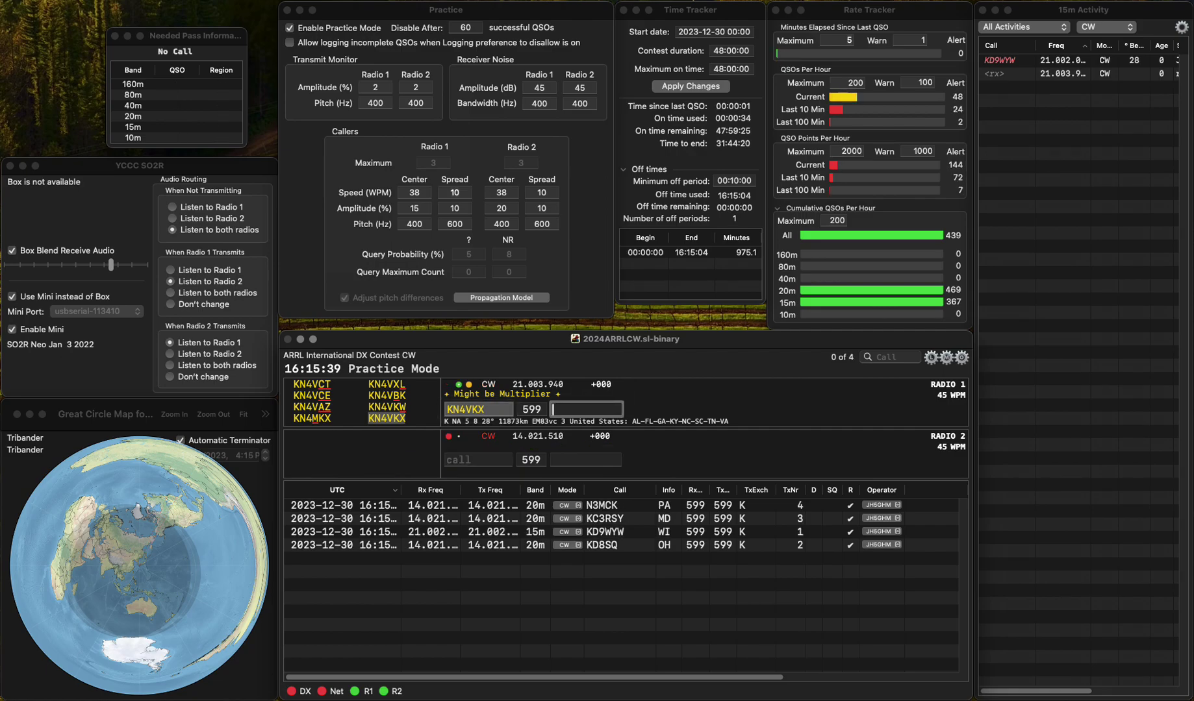
key("Tab")
type("VE2GK")
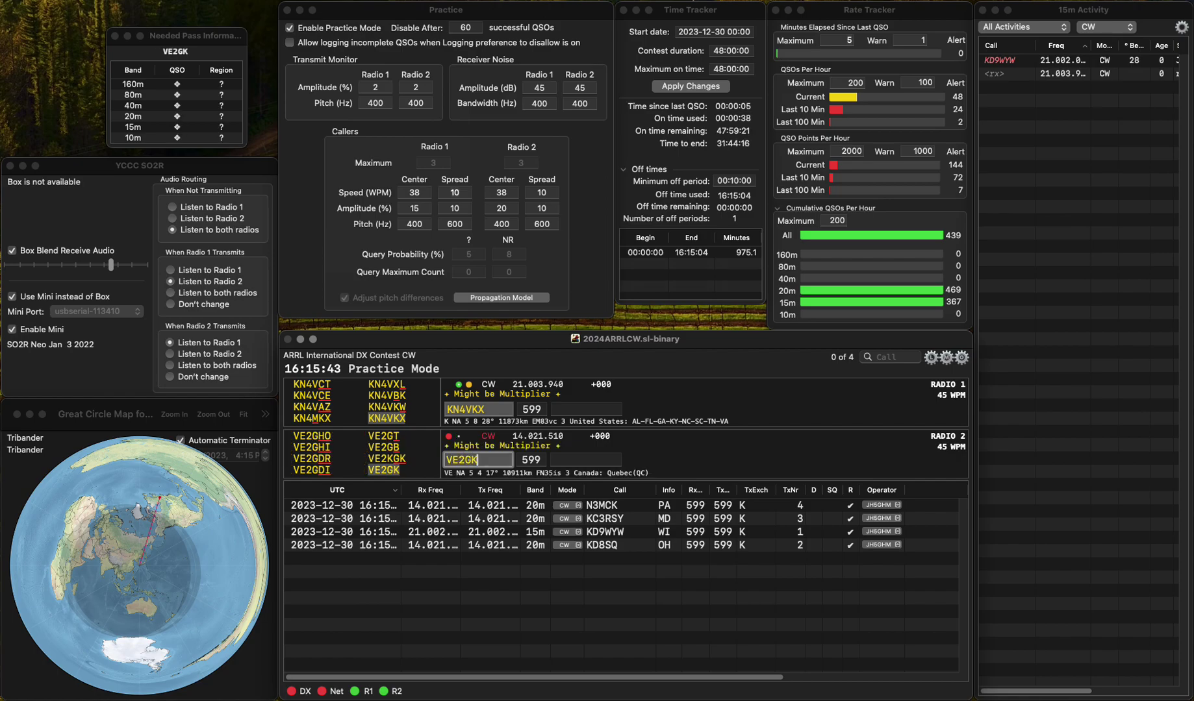
key("Tab")
key("Tab")
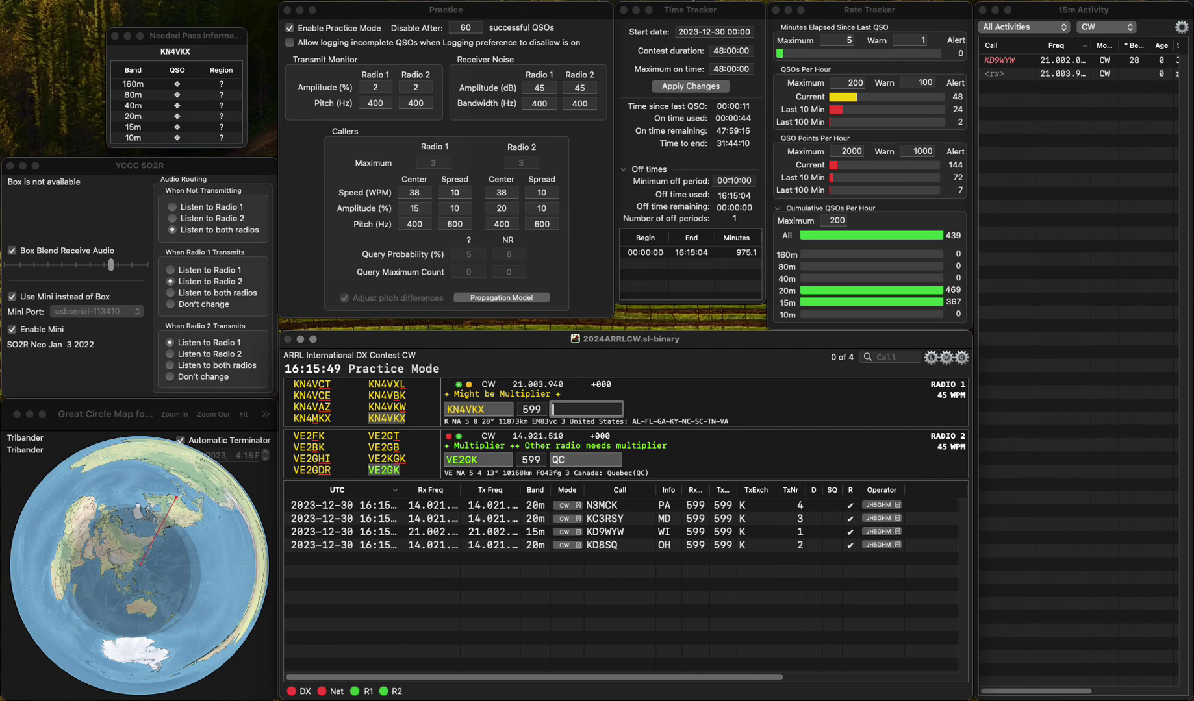
key("Return")
key("Down")
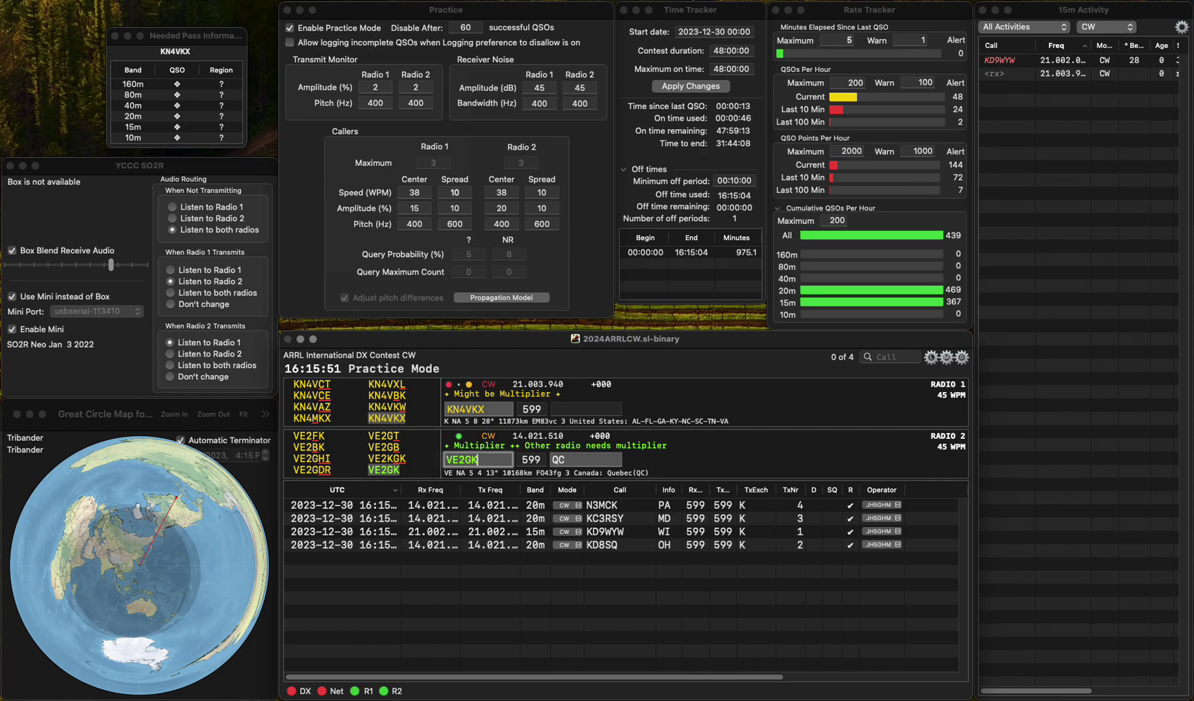
key("Return")
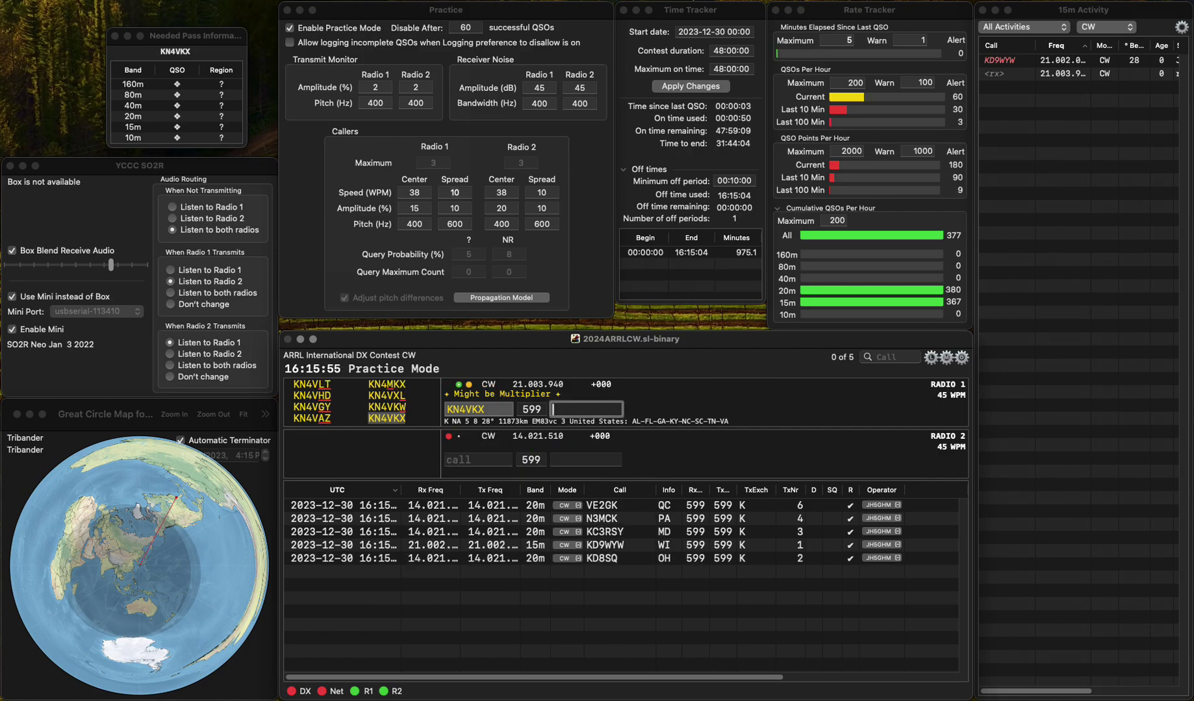
type("VA")
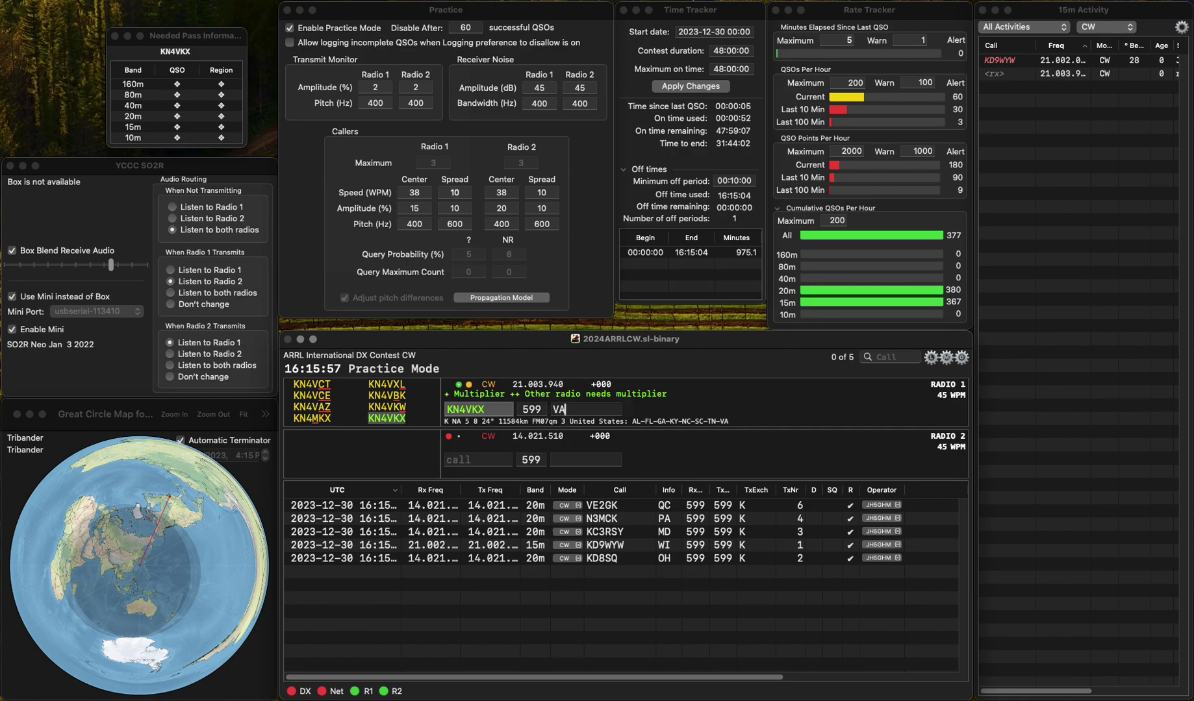
key("Return")
type("N9MTG")
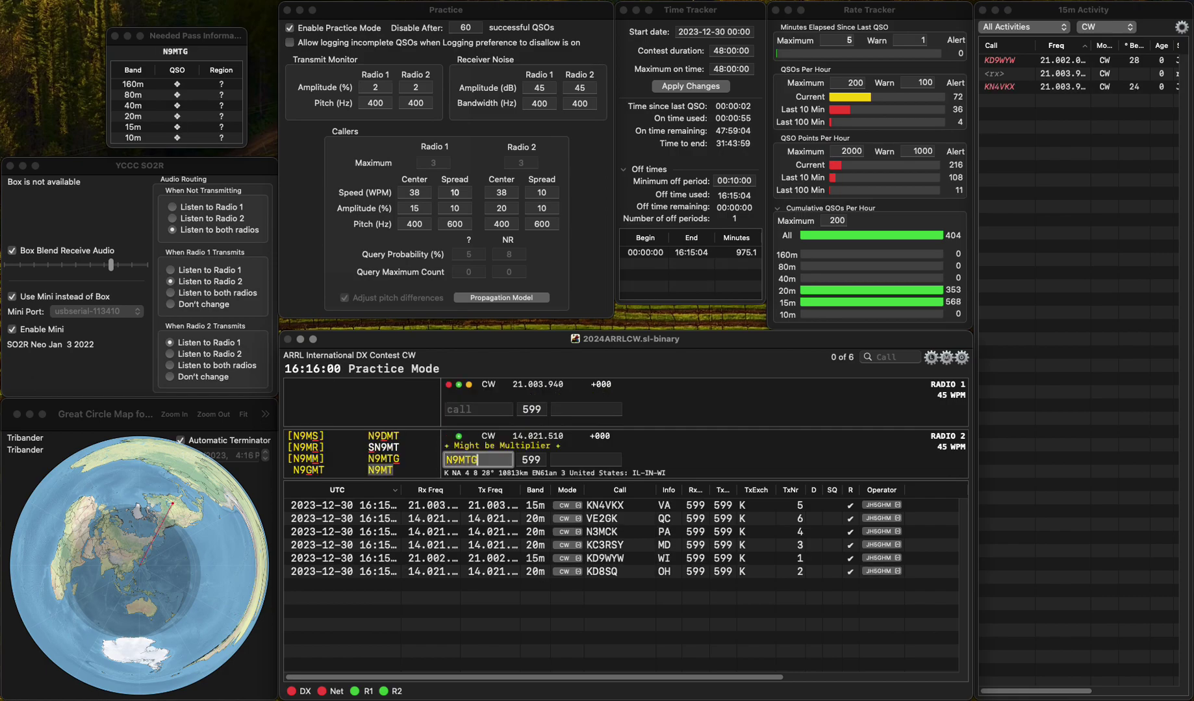
key("Return")
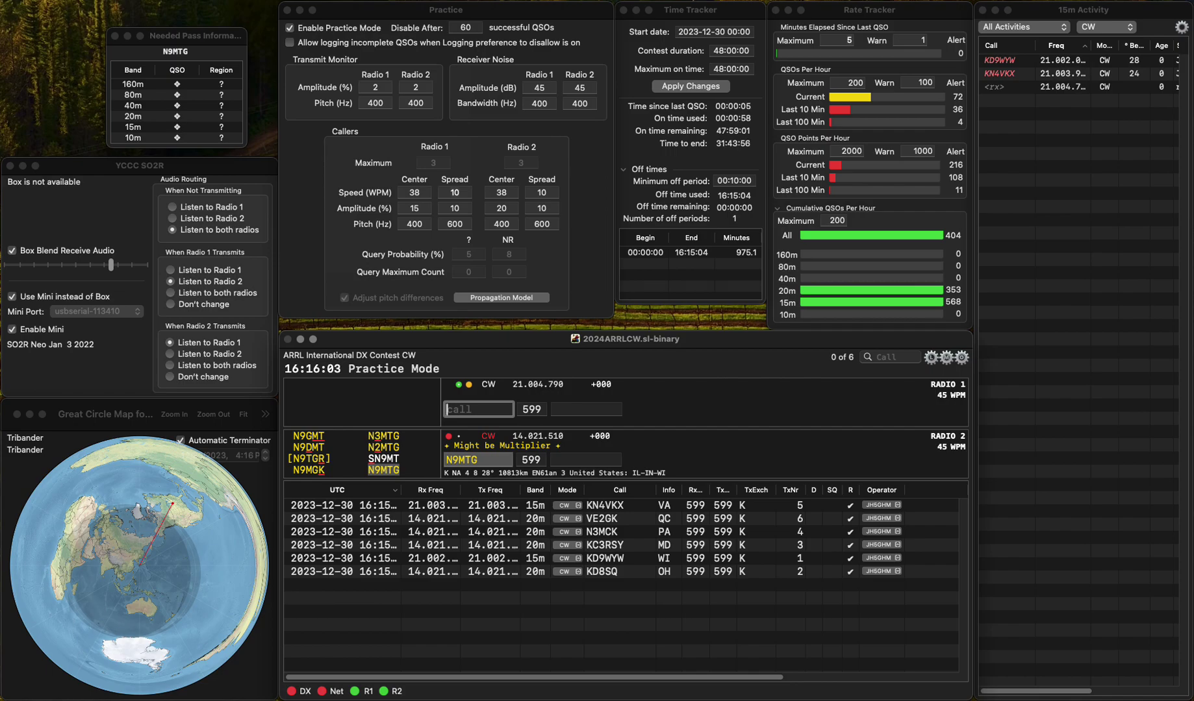
type("KD")
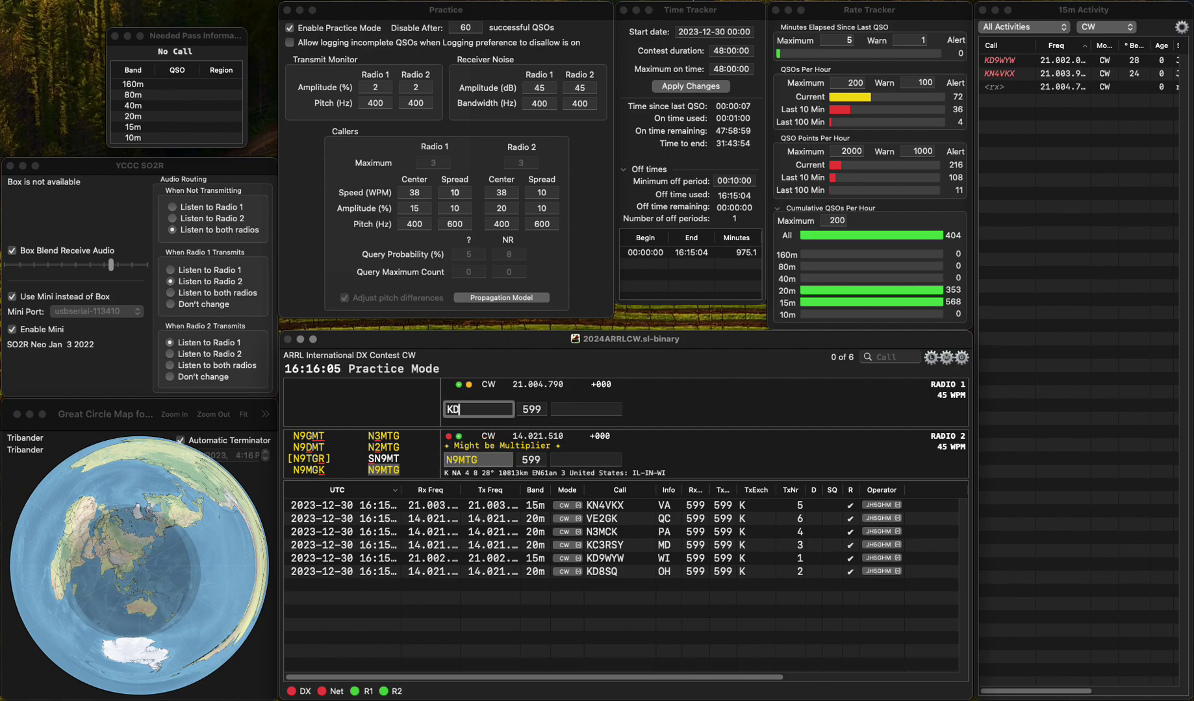
type("3DO")
key("Up")
key("Return")
key("space")
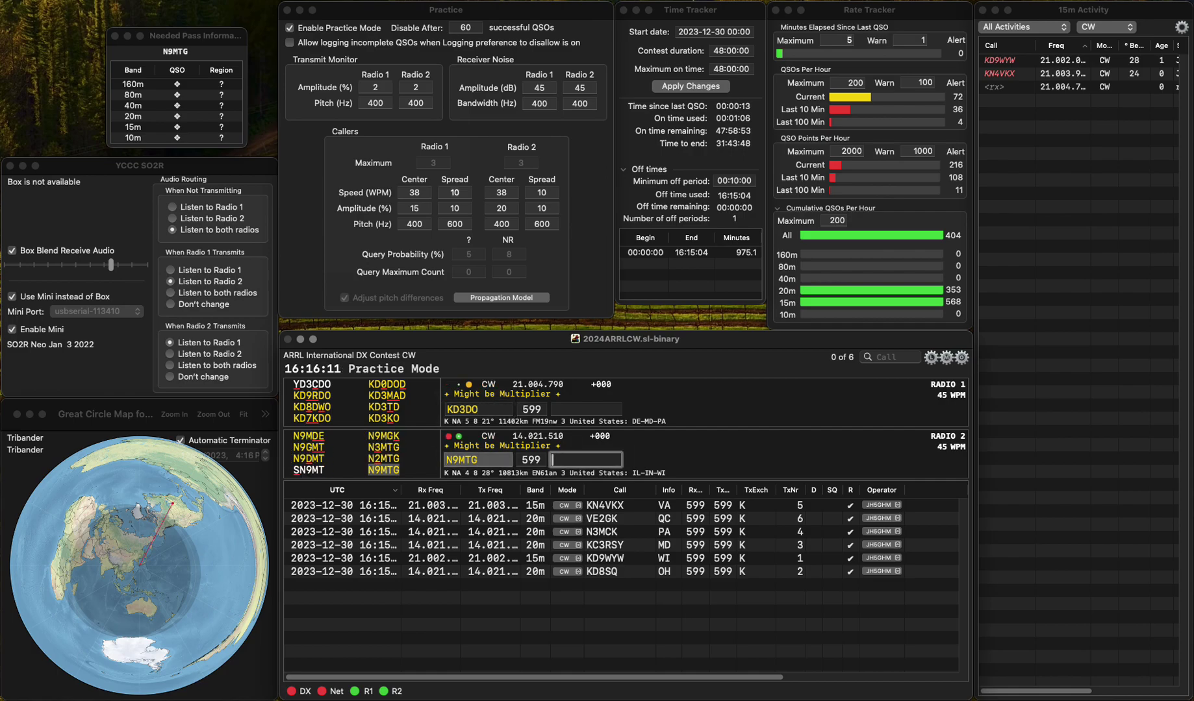
type("I")
key("Return")
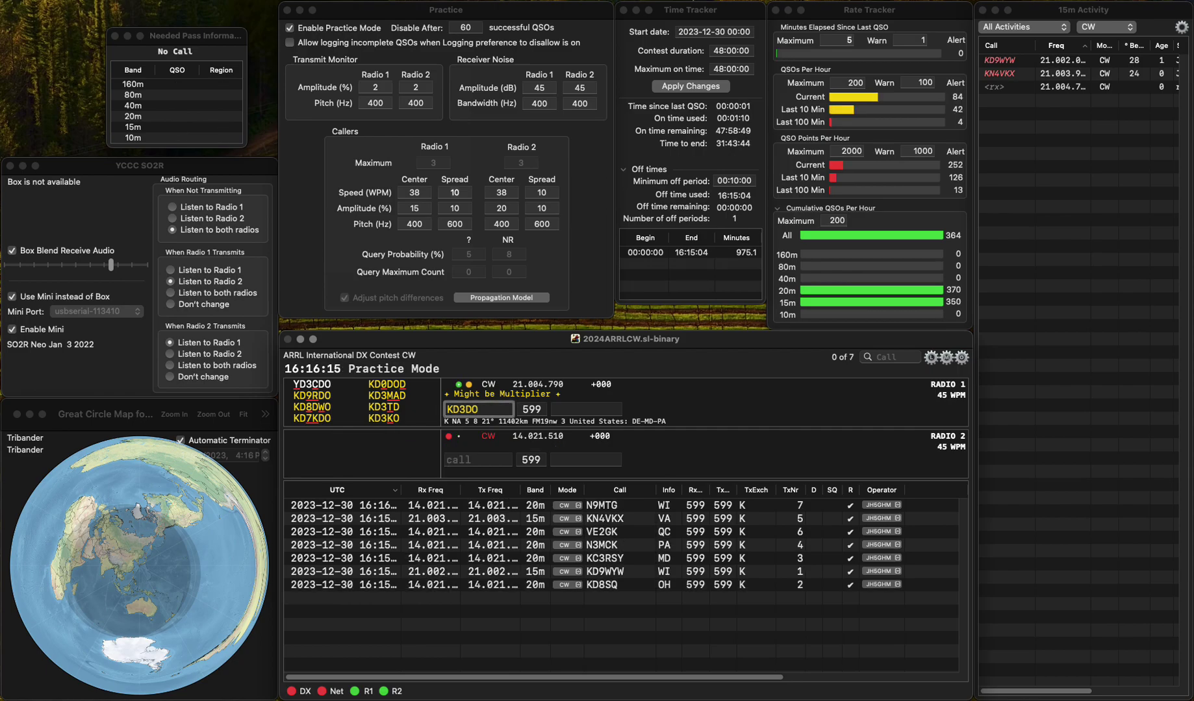
key("Down")
type("N7EBB")
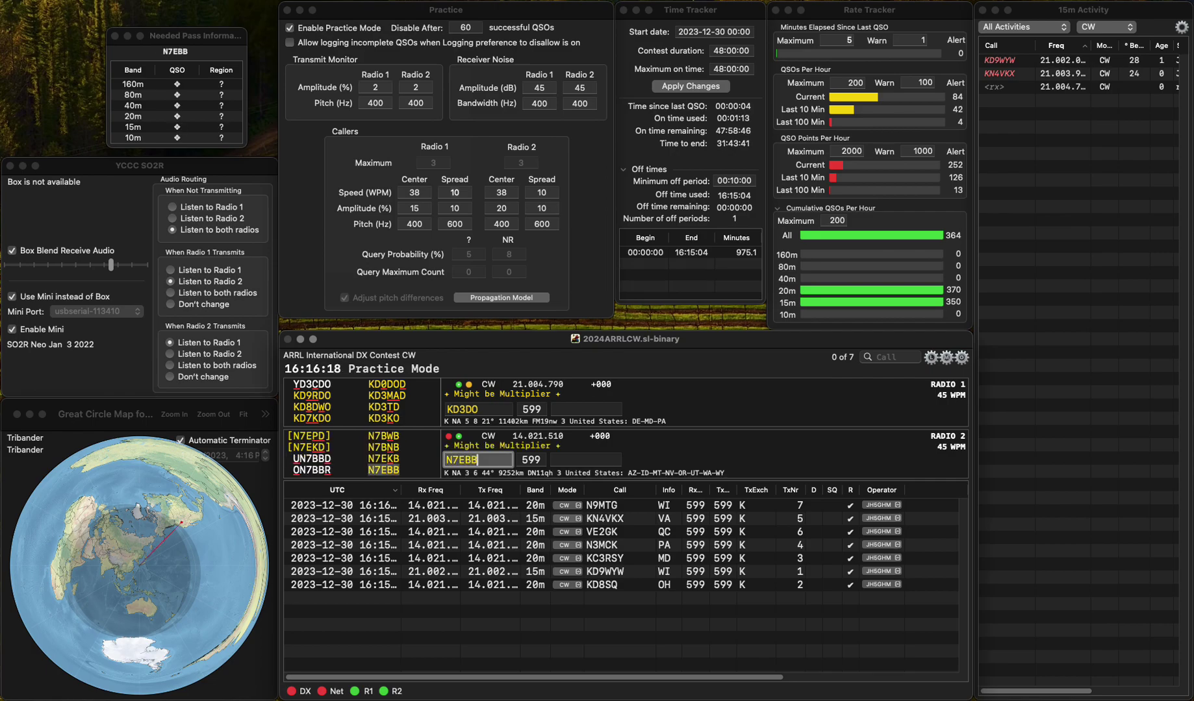
key("Return")
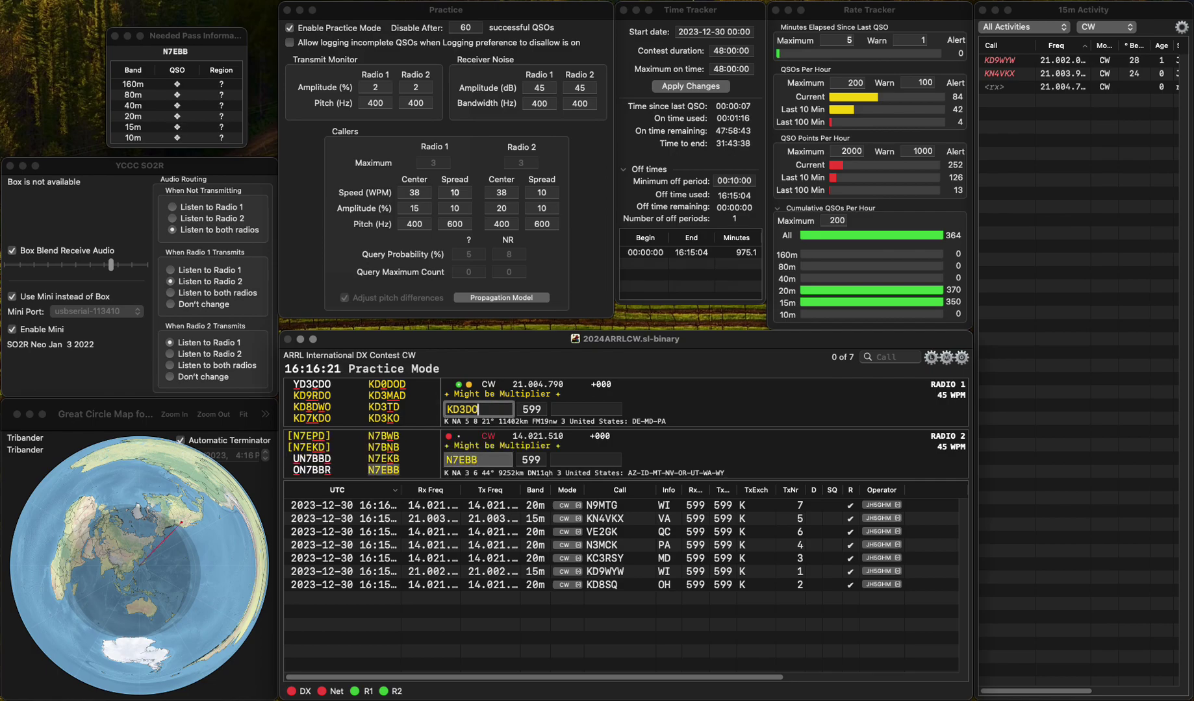
key("BackSpace")
type("O")
key("Left")
key("Left")
key("Left")
key("BackSpace")
type("B")
key("Return")
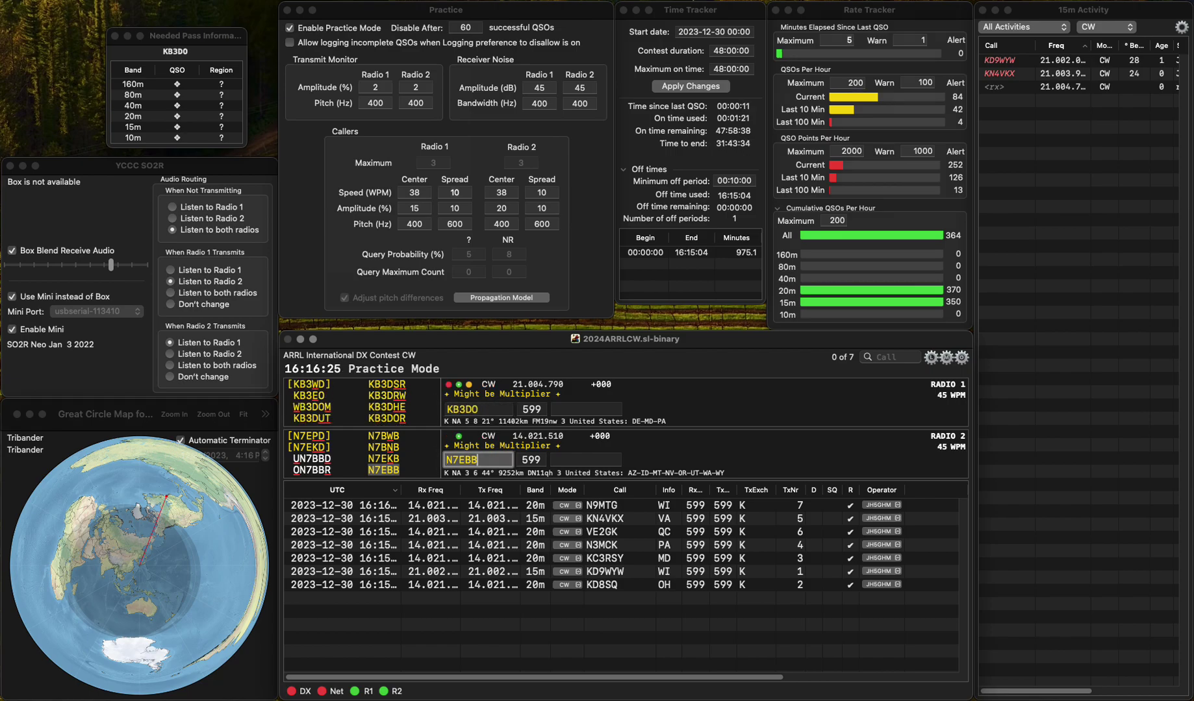
key("space")
type("ID")
key("Return")
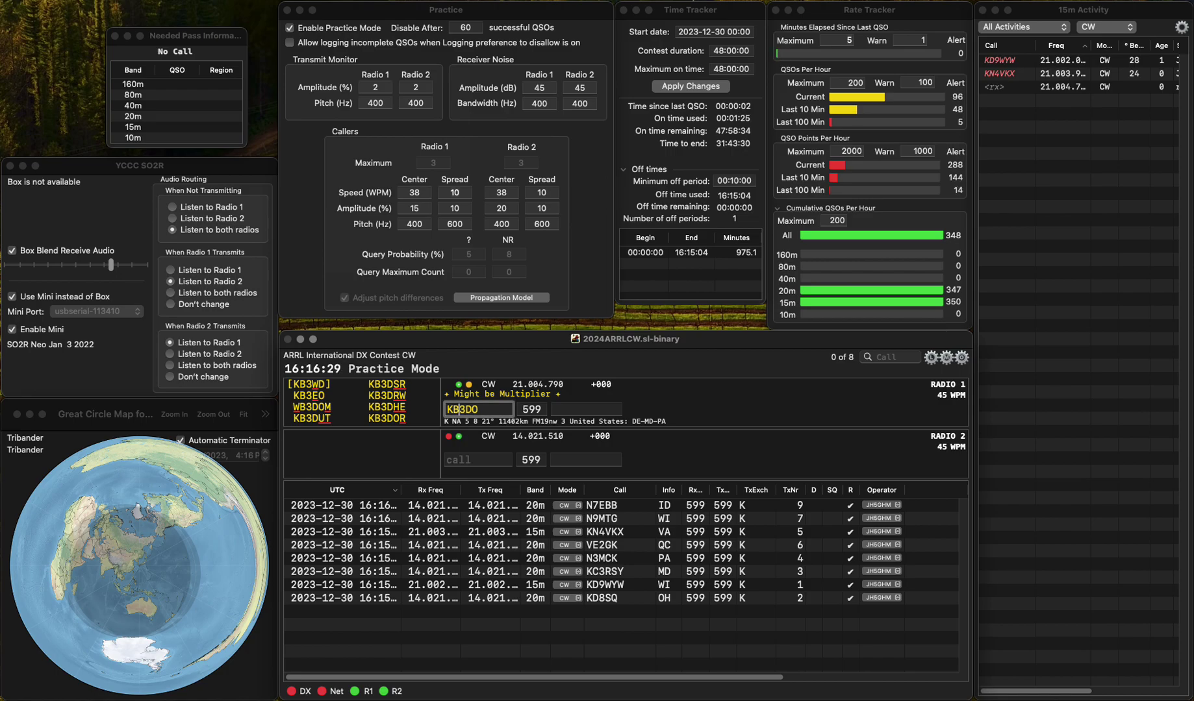
Step: Work N6ZN on Radio 2 and log the contact with exchange CA
key("Down")
type("N6ZN")
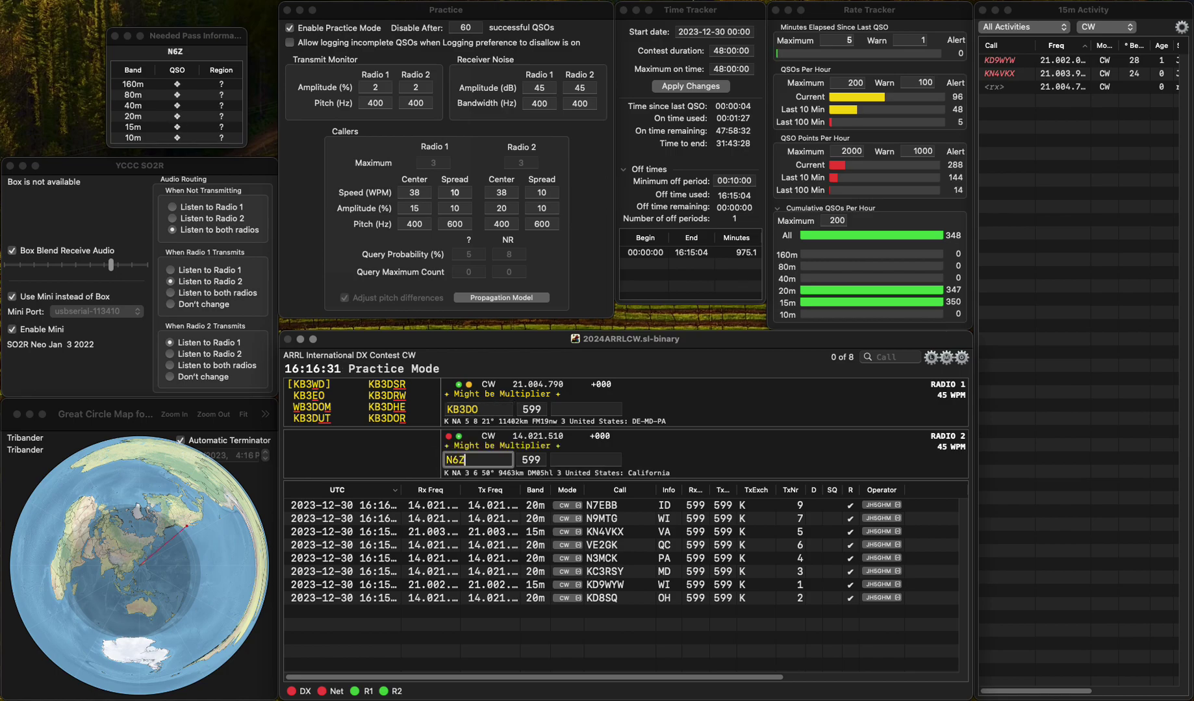
key("Return")
key("Up")
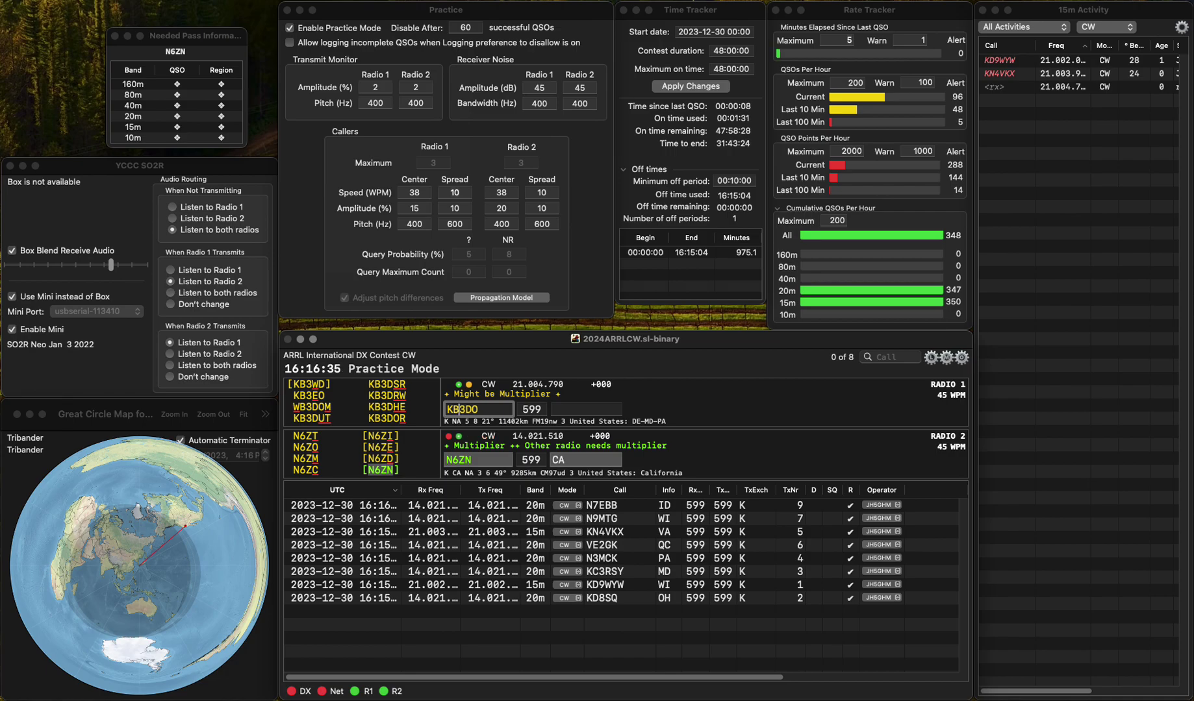
left_click(471, 460)
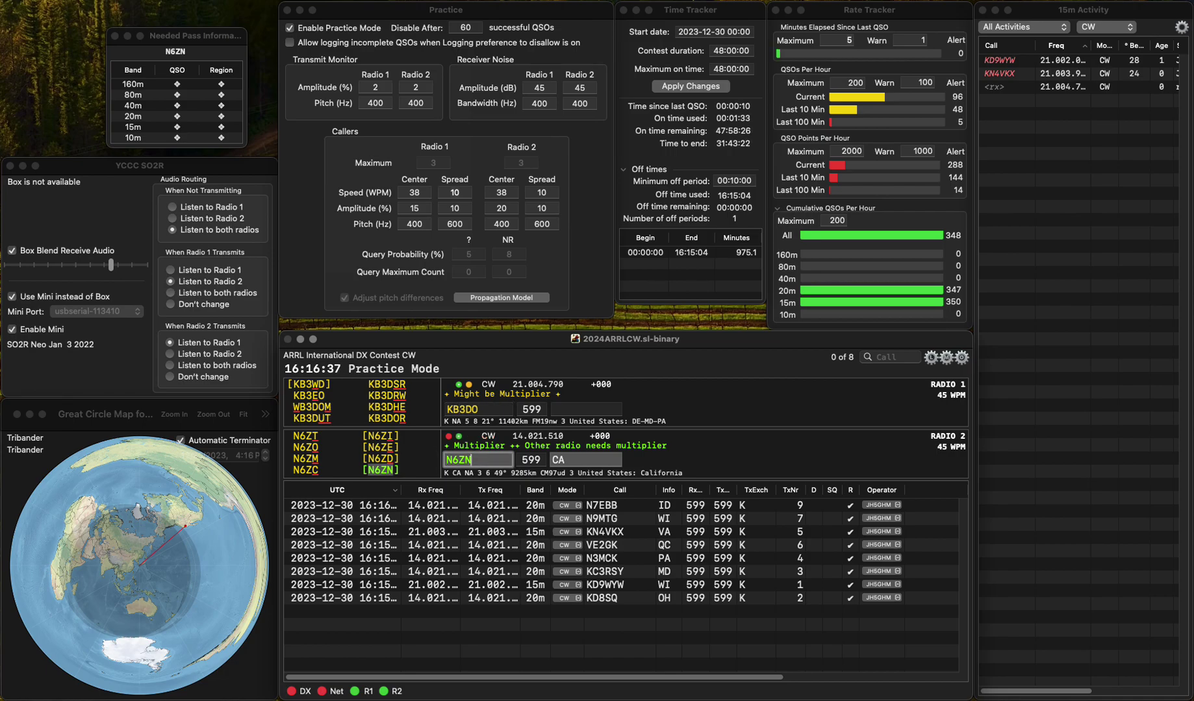
key("Return")
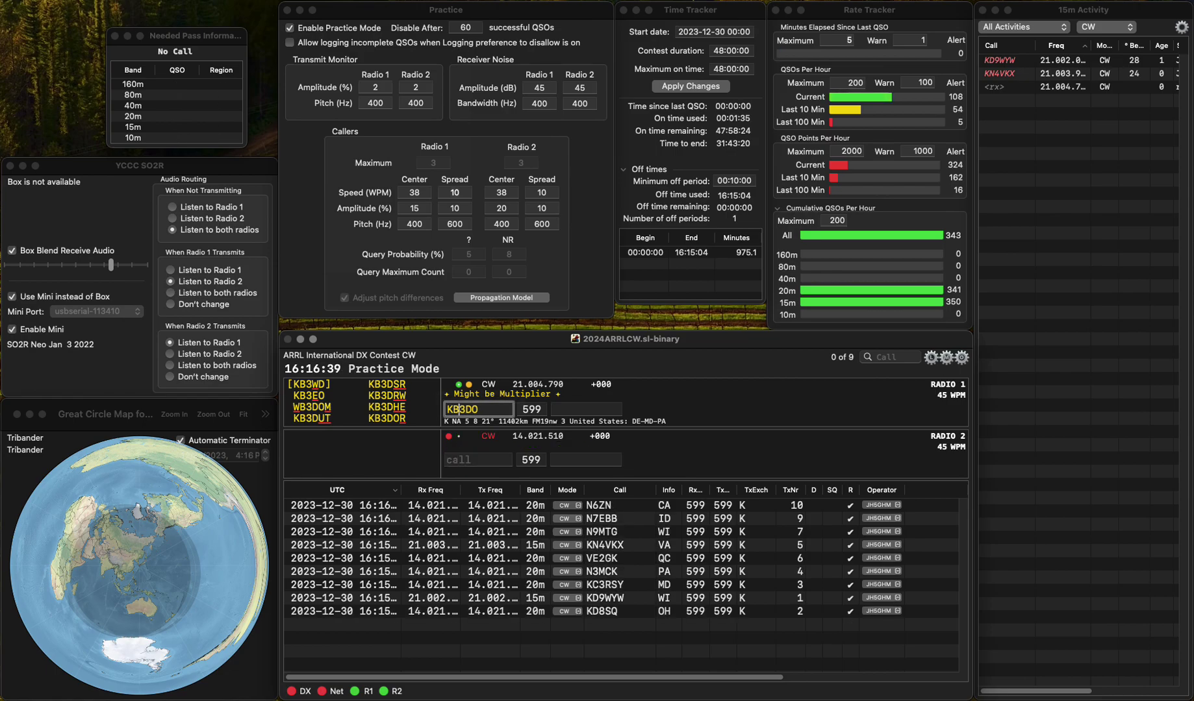
Step: Correct the call on Radio 1 to K6BO and send it
key("BackSpace")
key("BackSpace")
type("6")
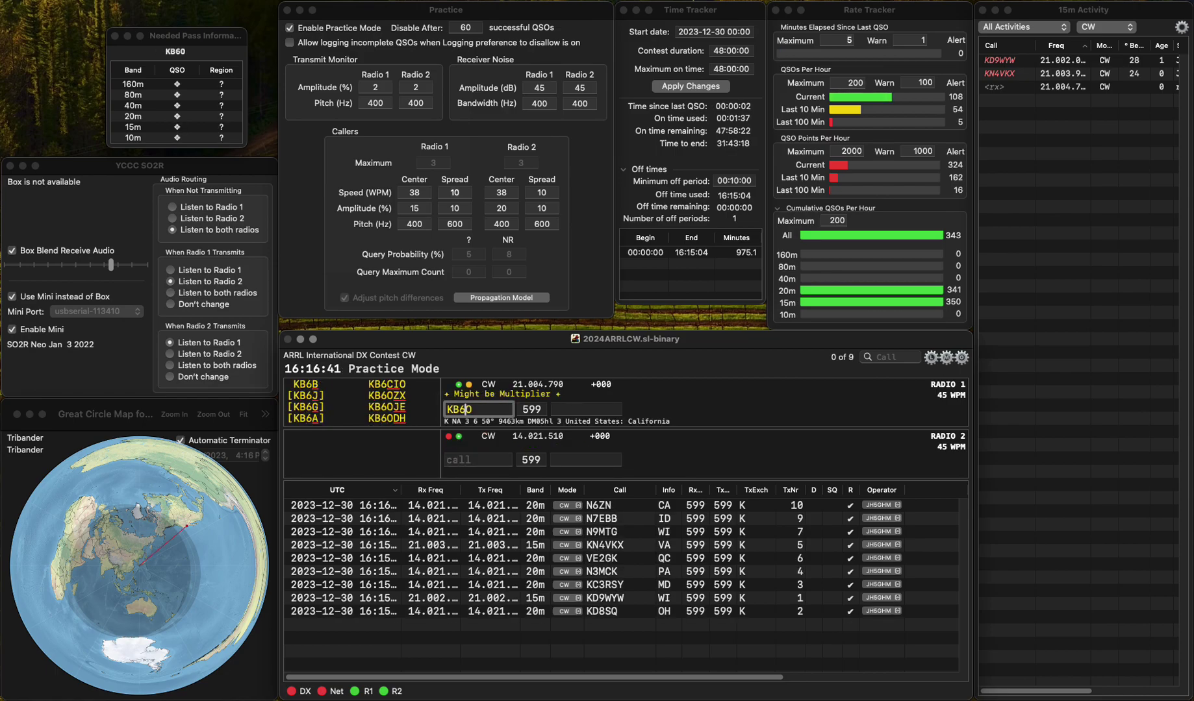
key("BackSpace")
key("BackSpace")
type("6B")
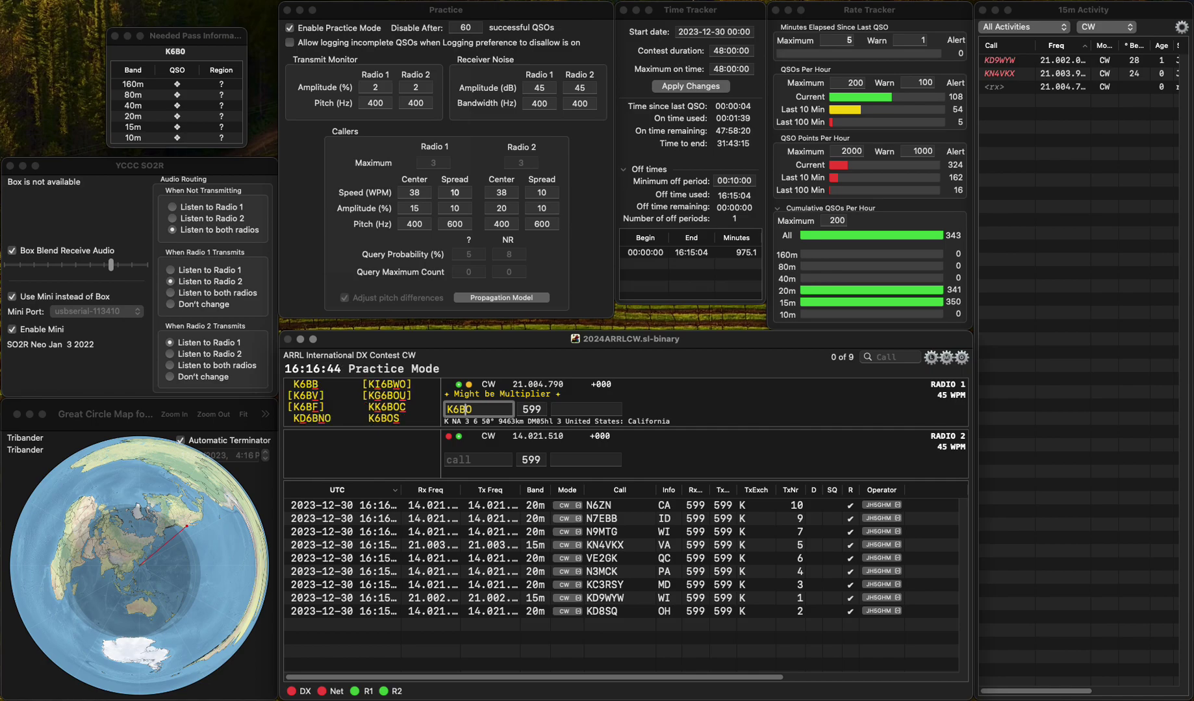
key("Return")
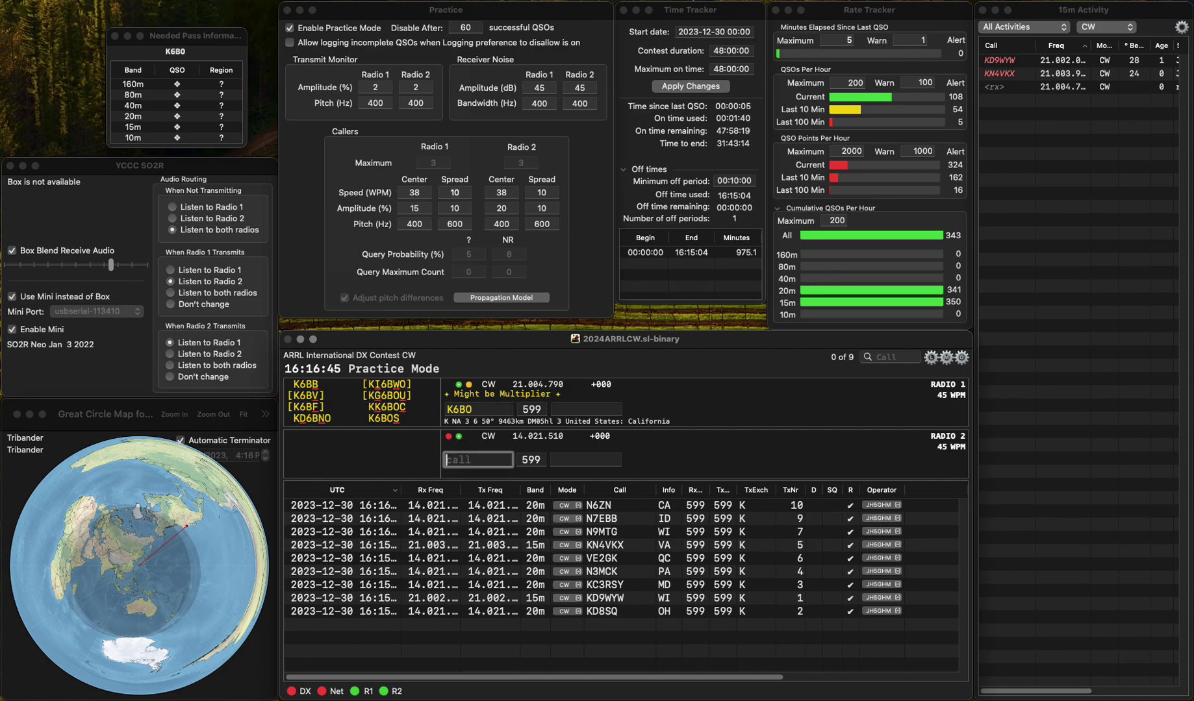
type("KG")
key("Return")
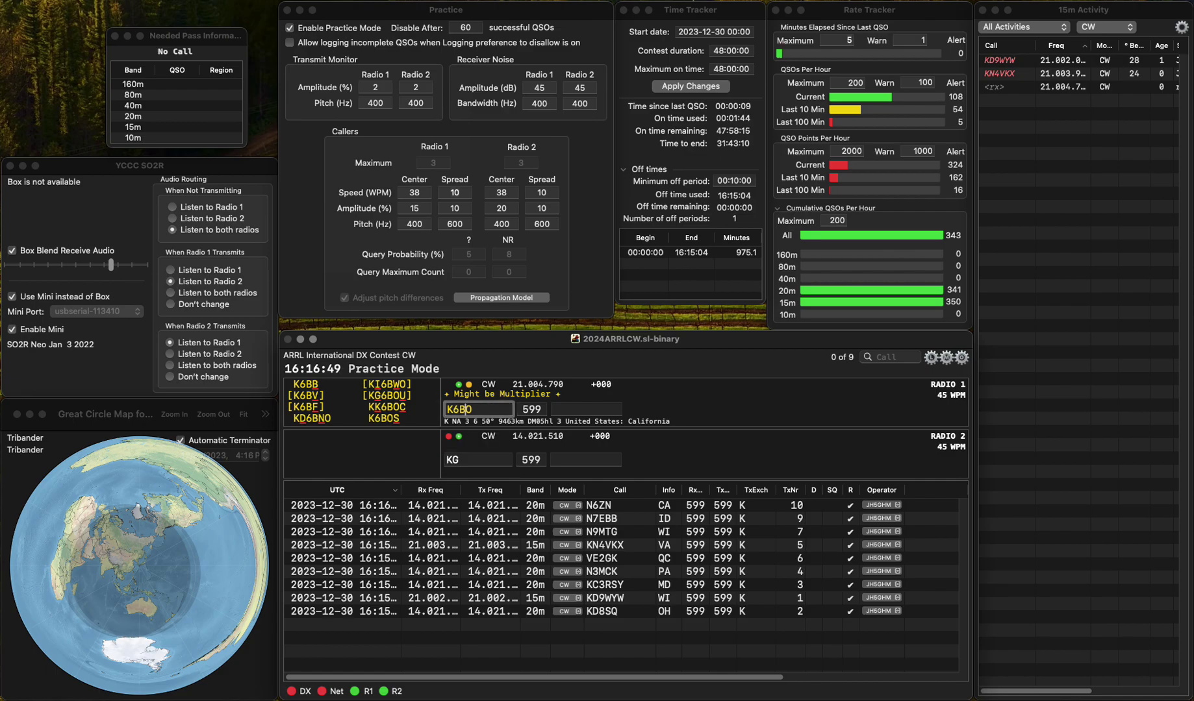
key("BackSpace")
type("V")
key("Return")
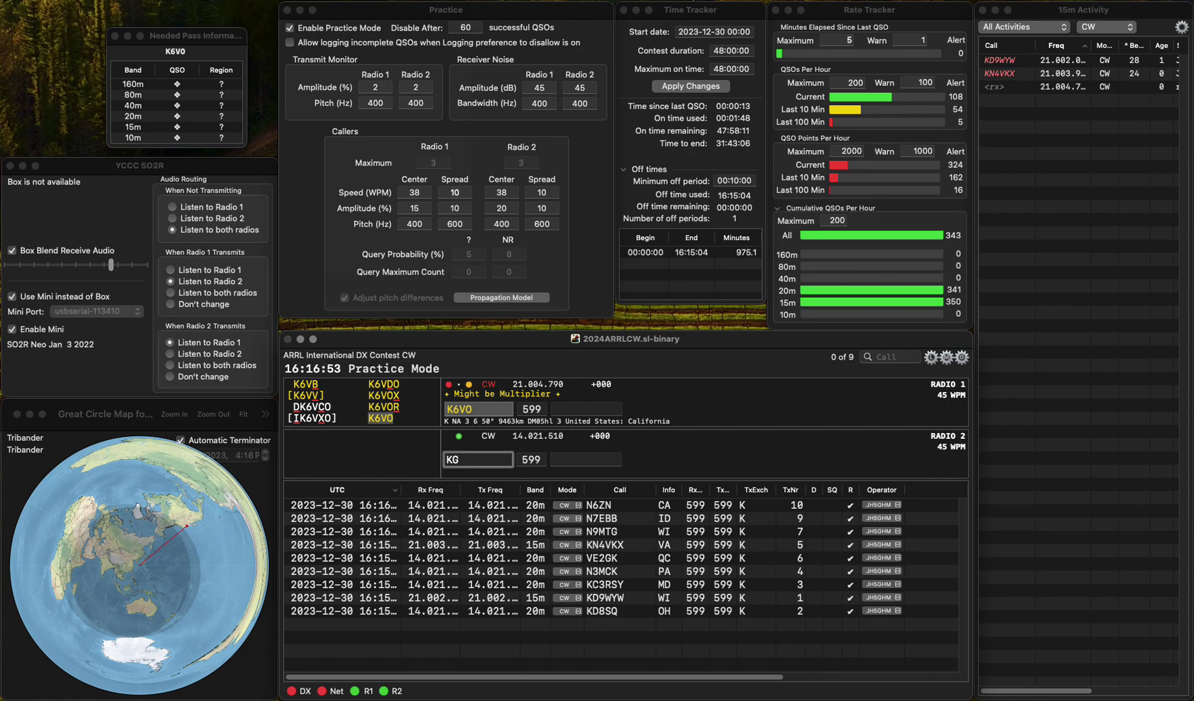
type("5DKG")
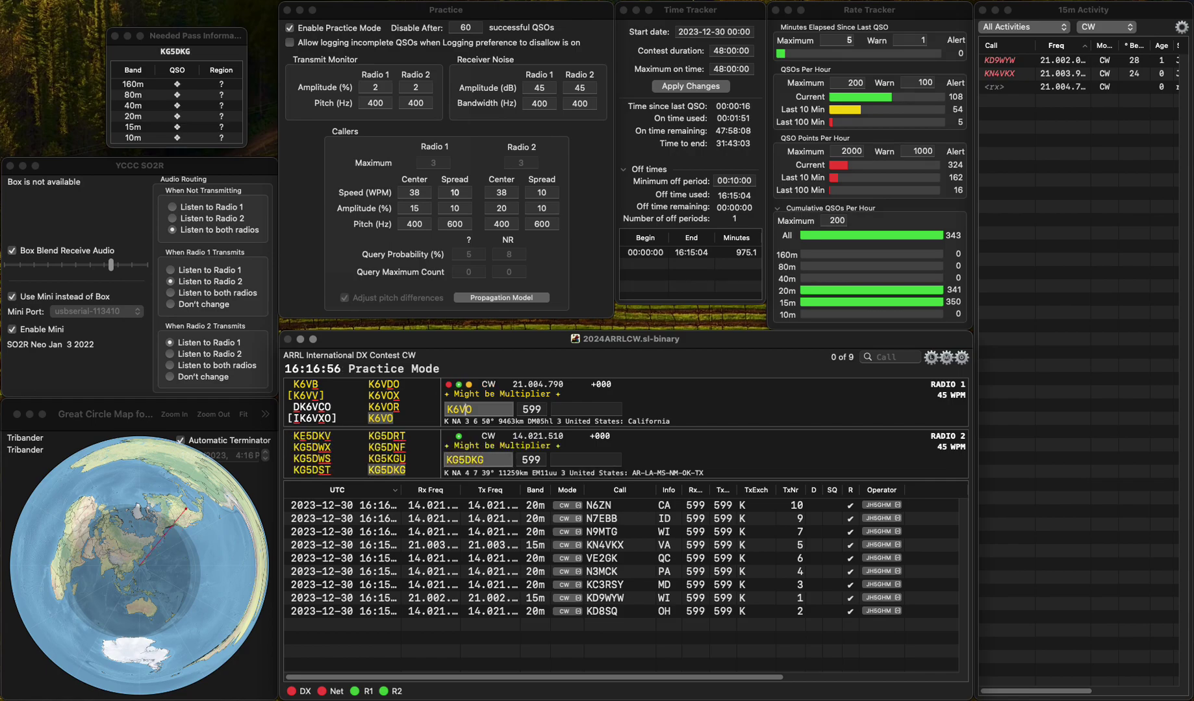
key("Return")
key("Return")
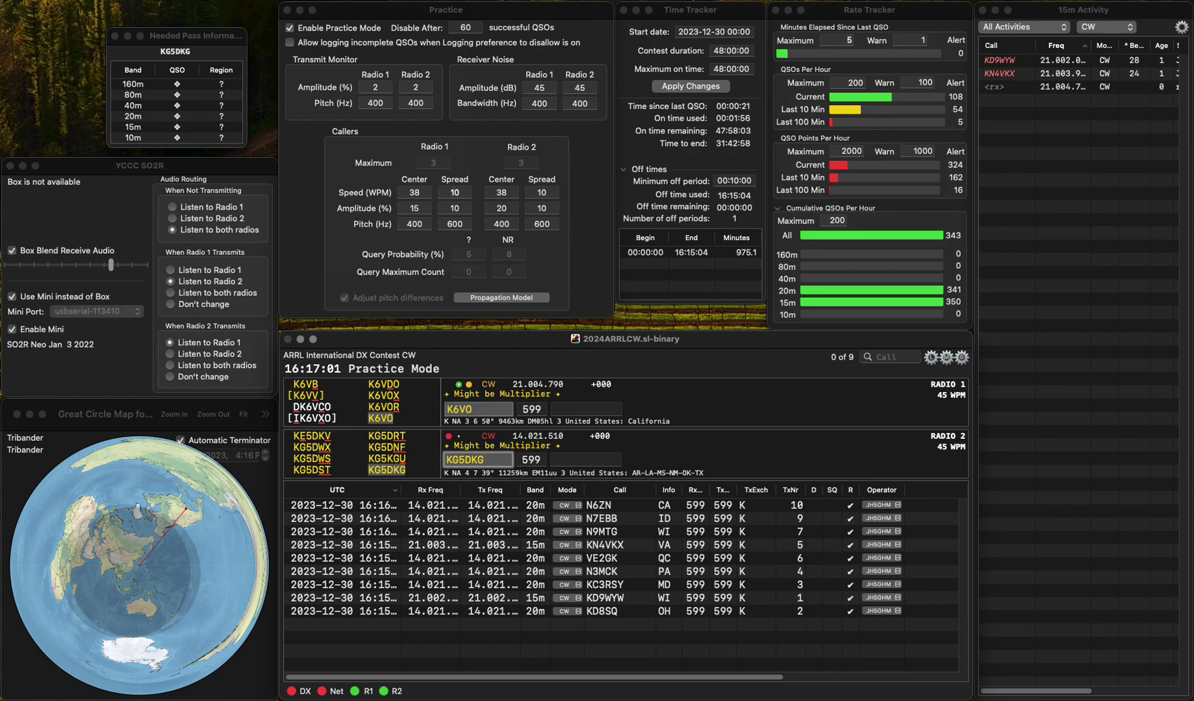
key("Return")
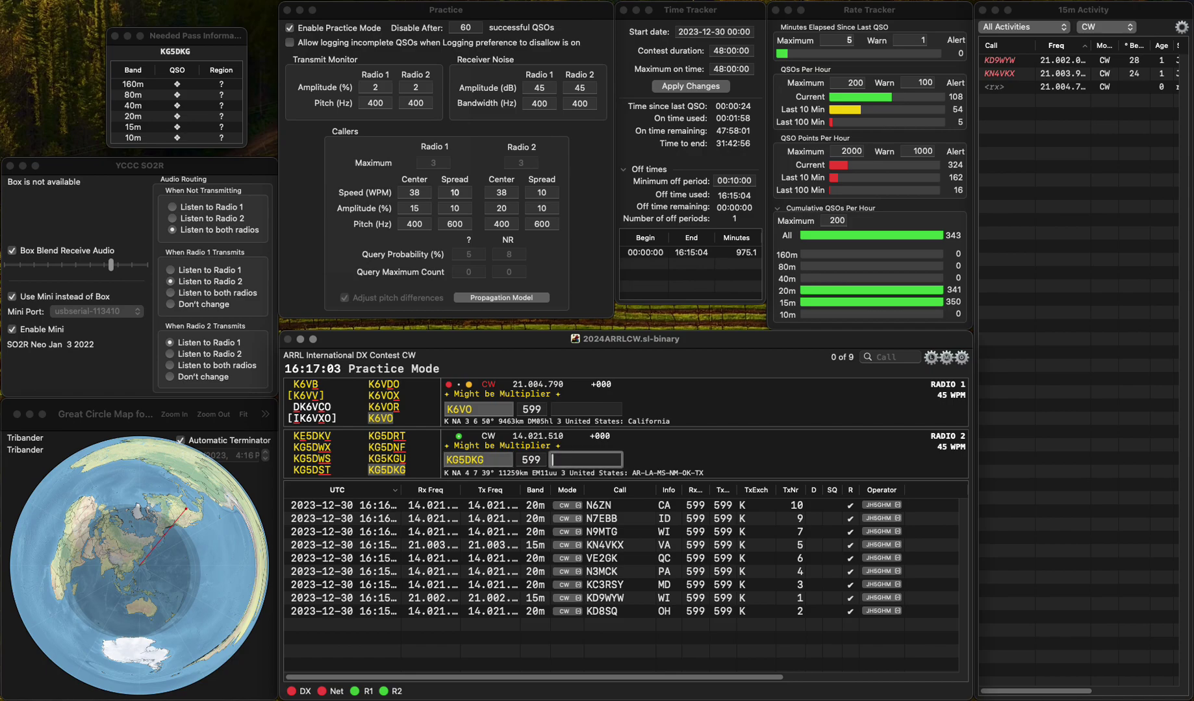
type("CA")
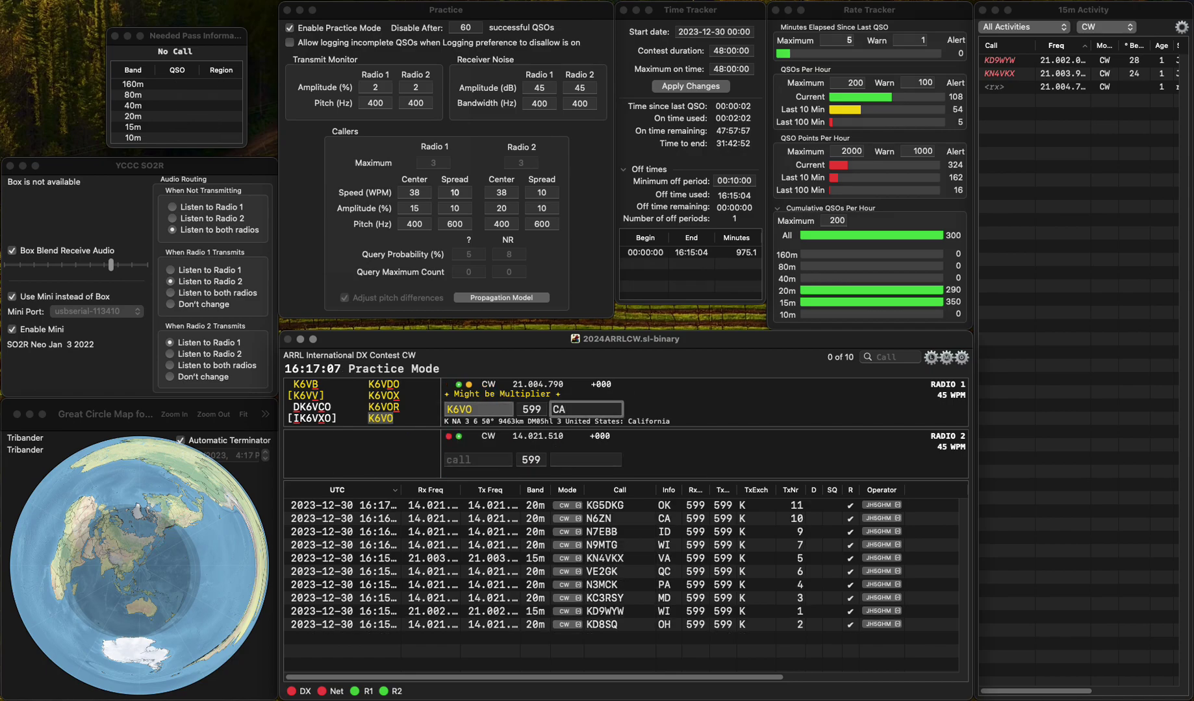
key("Return")
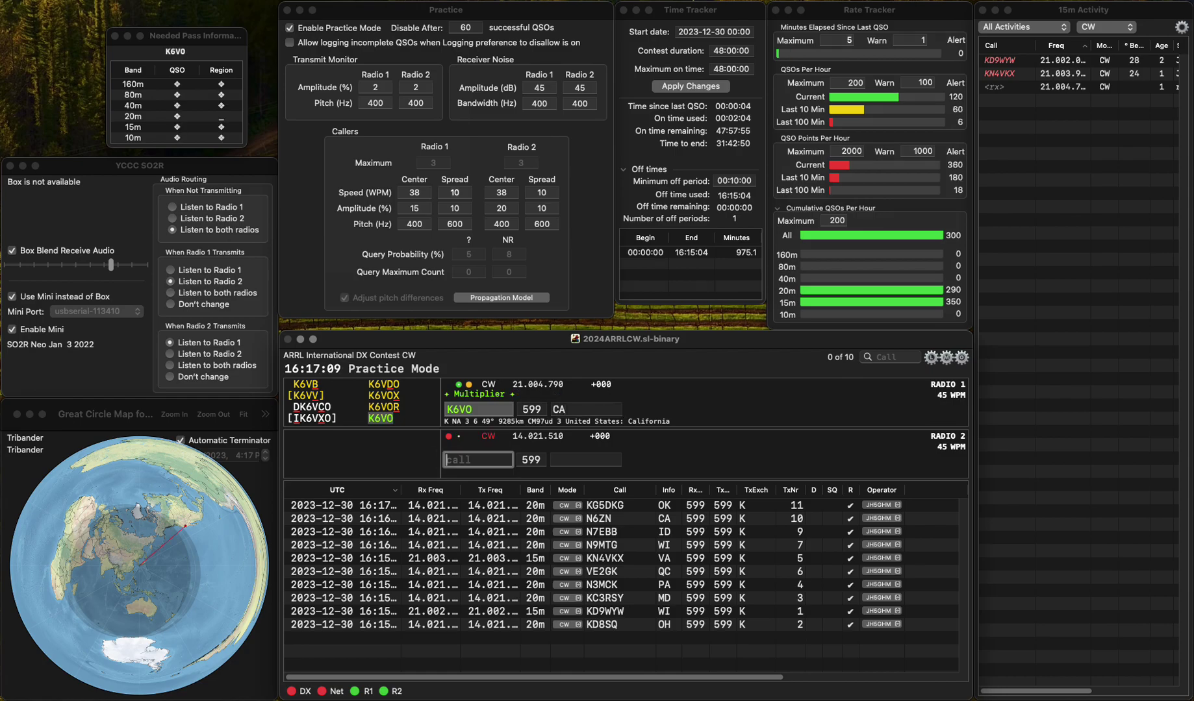
Step: Enter N2DF on Radio 2 and send it, and enter K6VDO as the caller on Radio 1
type("N2")
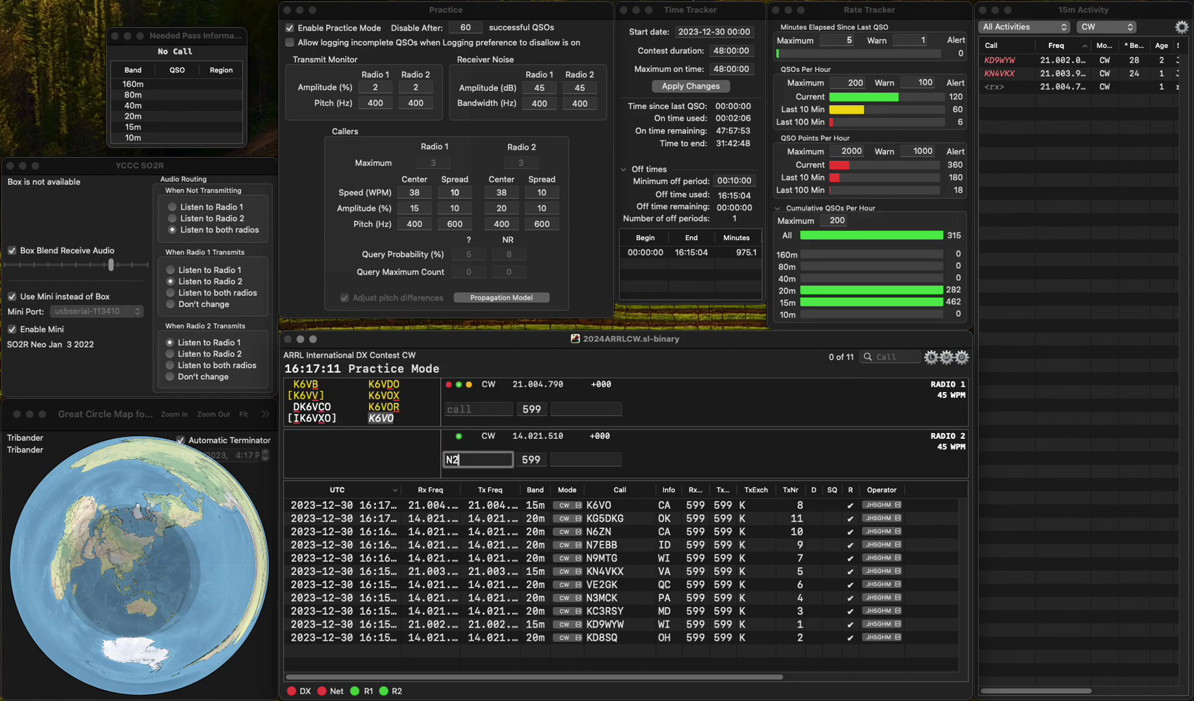
type("DF")
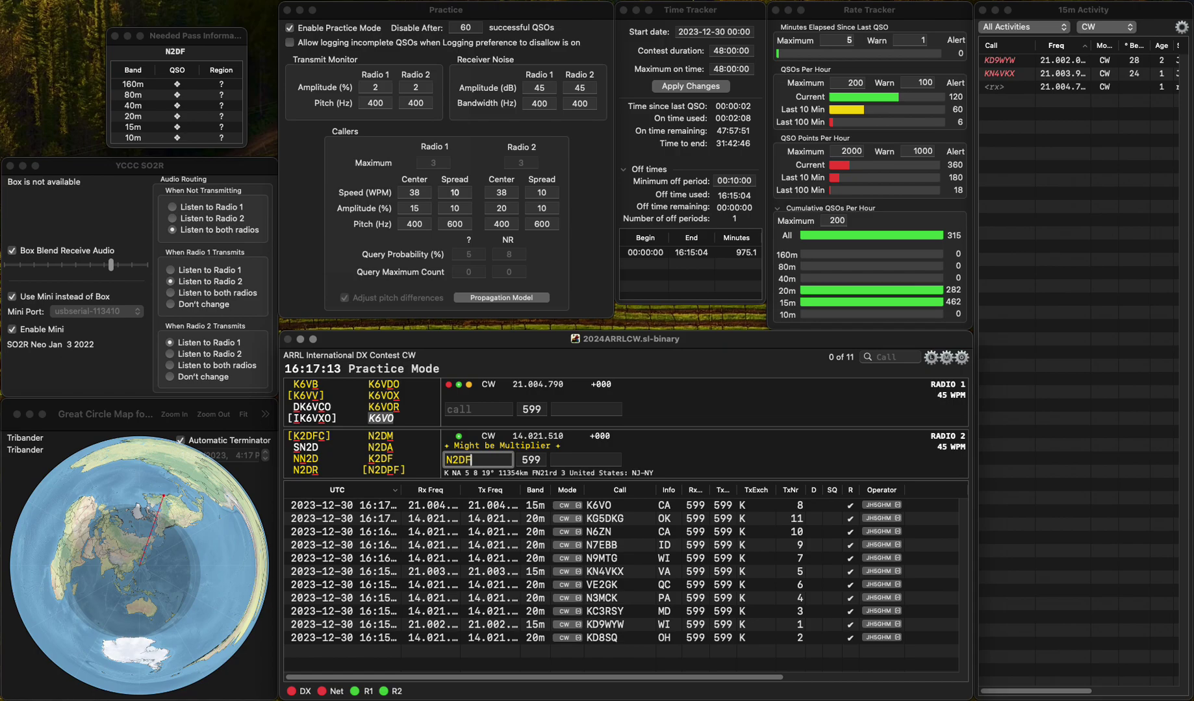
key("Return")
type("K6VDO")
key("backslash")
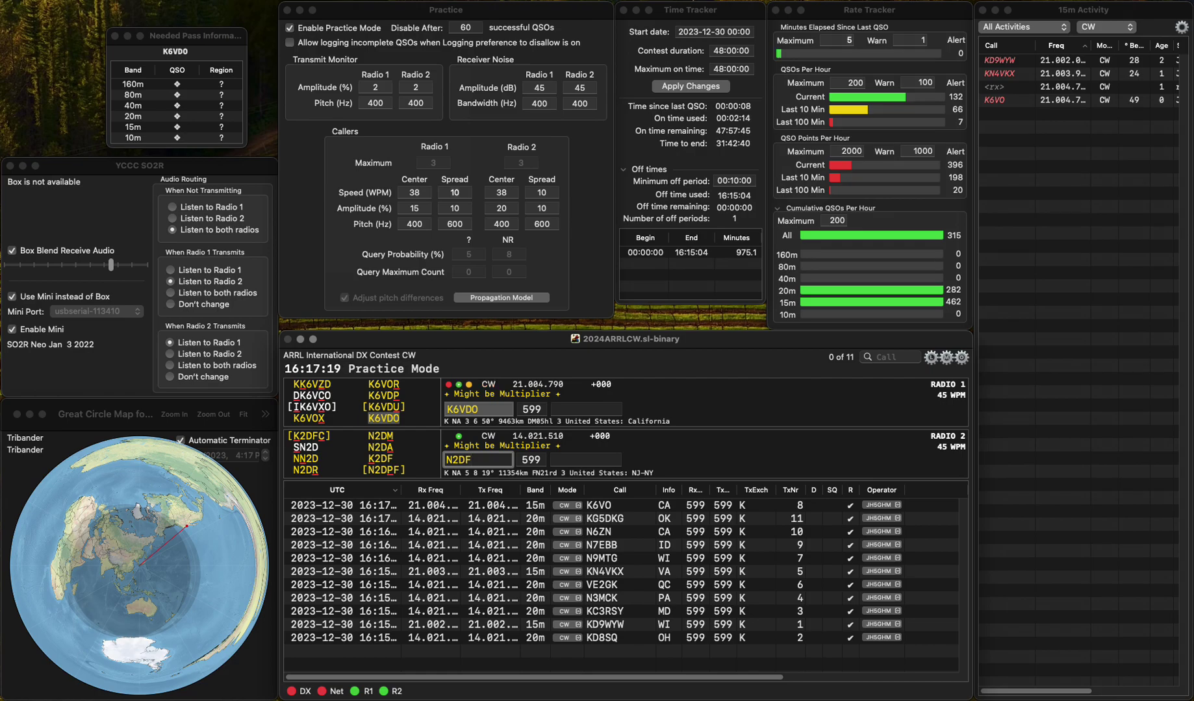
Step: Correct the call on Radio 2 to N2BF and send it
key("Left")
key("BackSpace")
type("B")
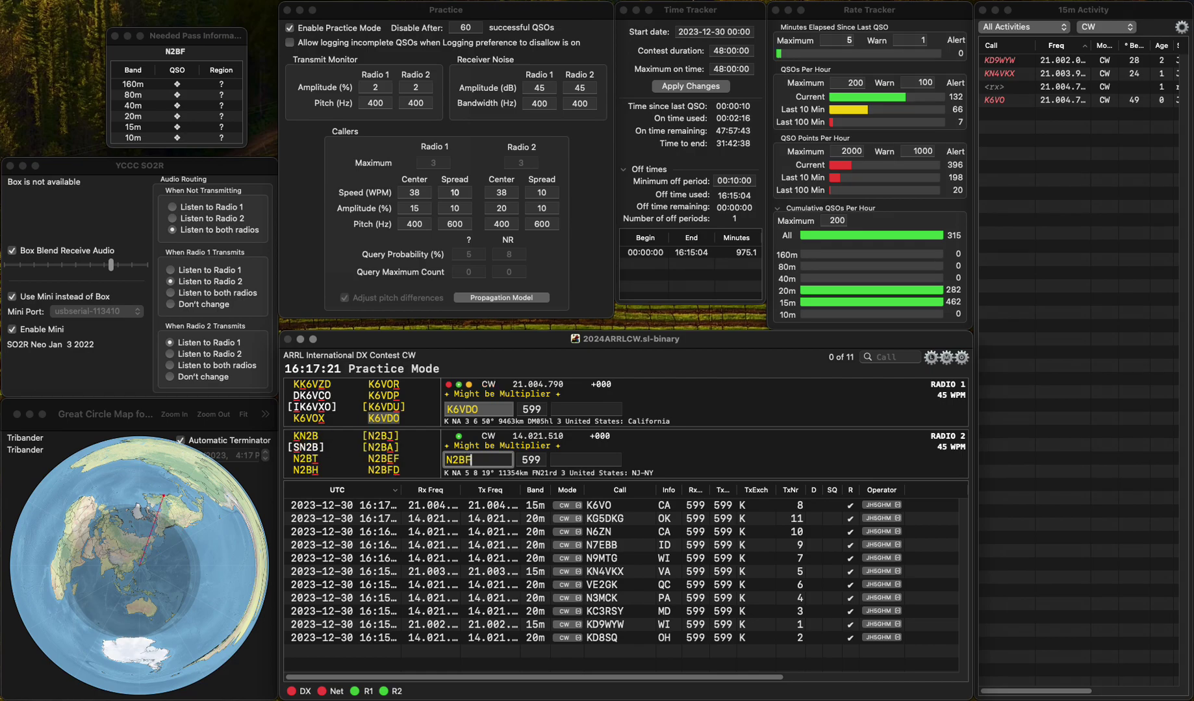
key("Return")
key("backslash")
key("space")
type("C")
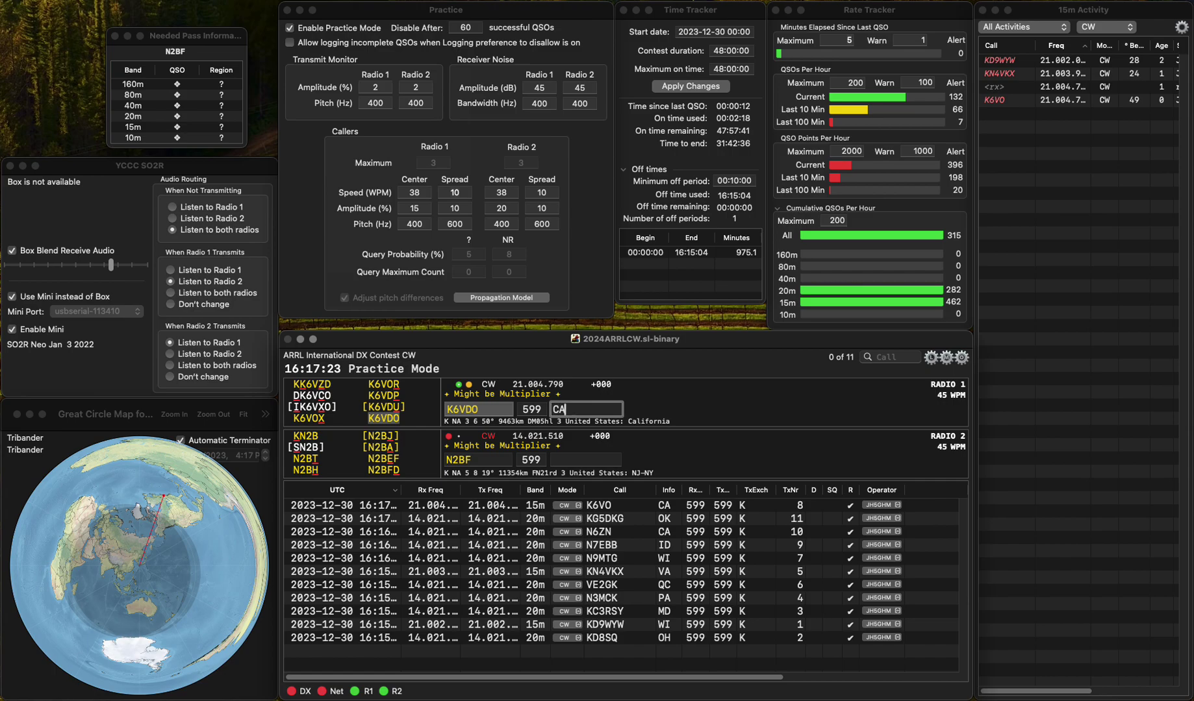
type("A")
key("Return")
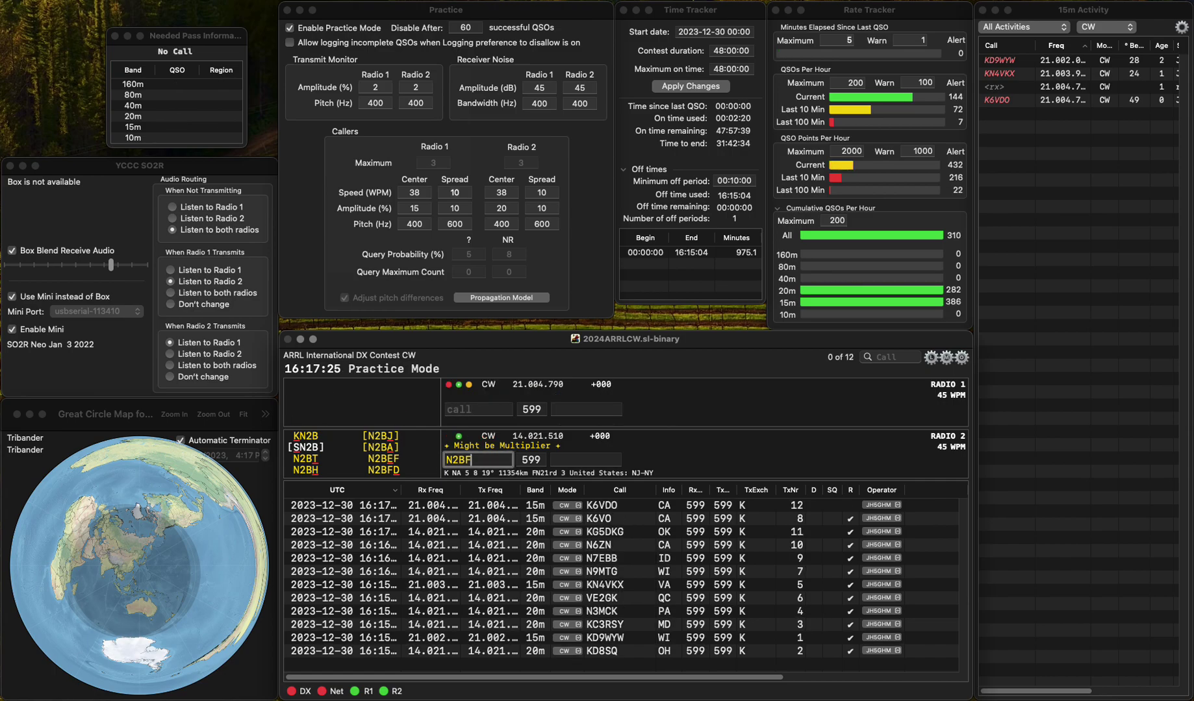
Step: Correct the Radio 2 call to N2BFD, send it, and log the contact with exchange NY
type("D")
key("Return")
key("backslash")
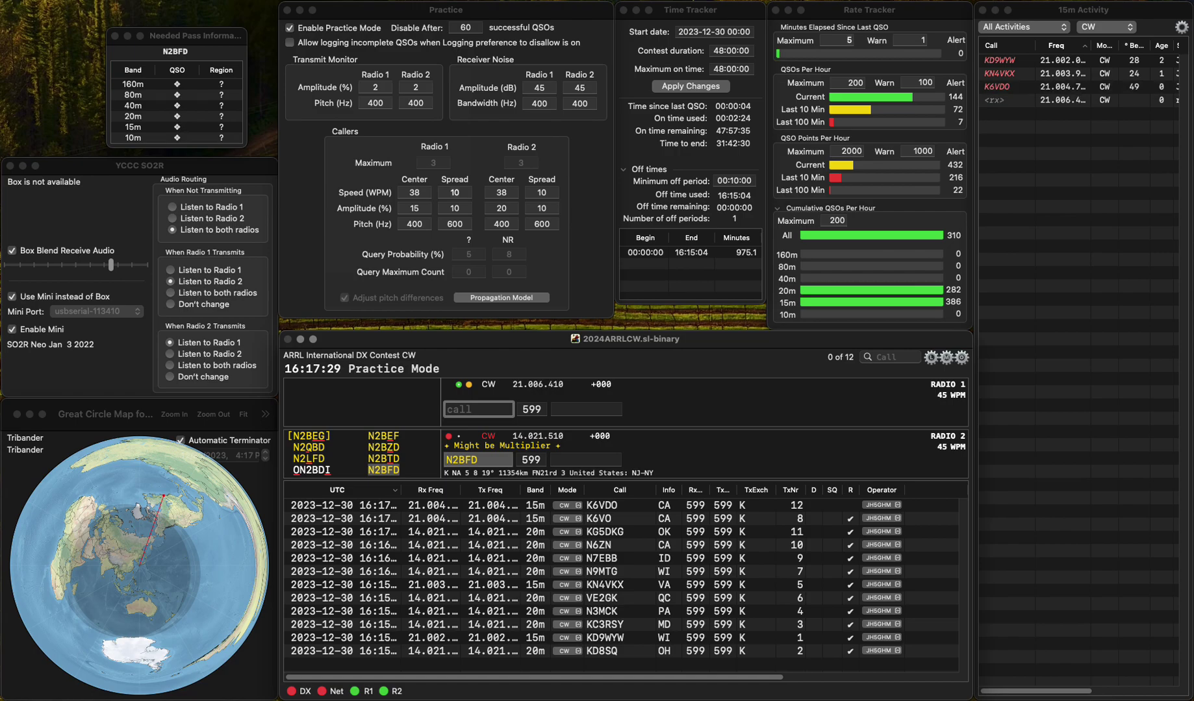
key("backslash")
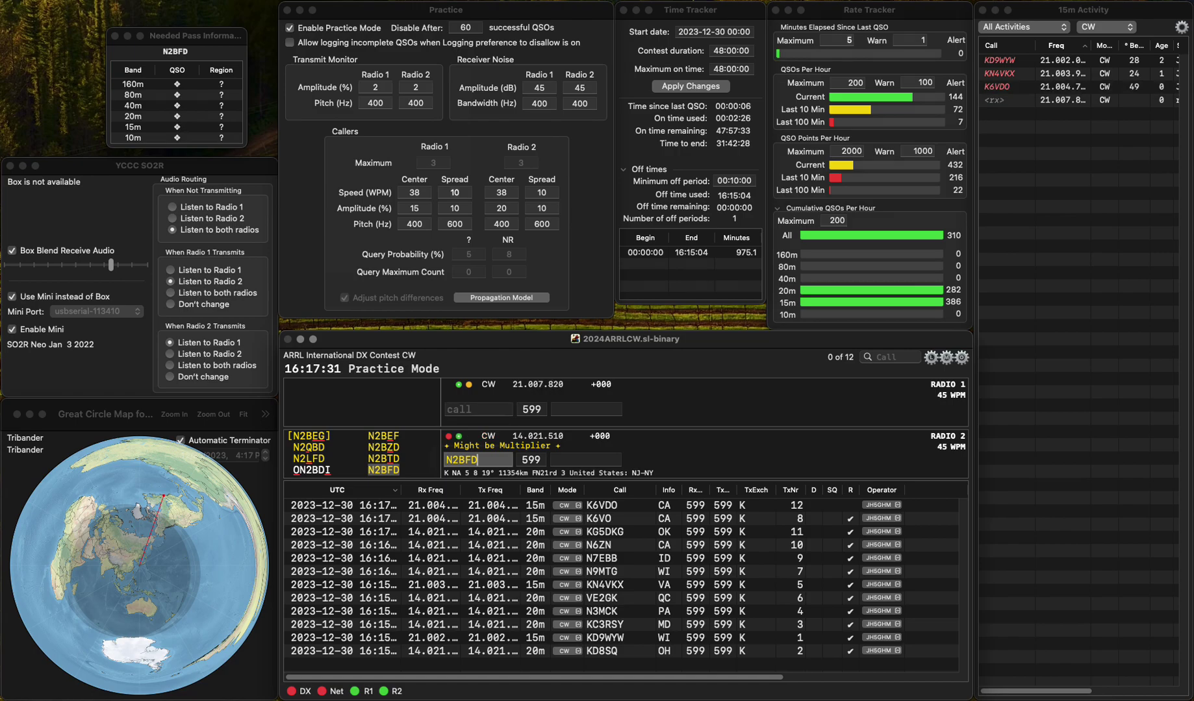
key("Tab")
type("NY")
key("Return")
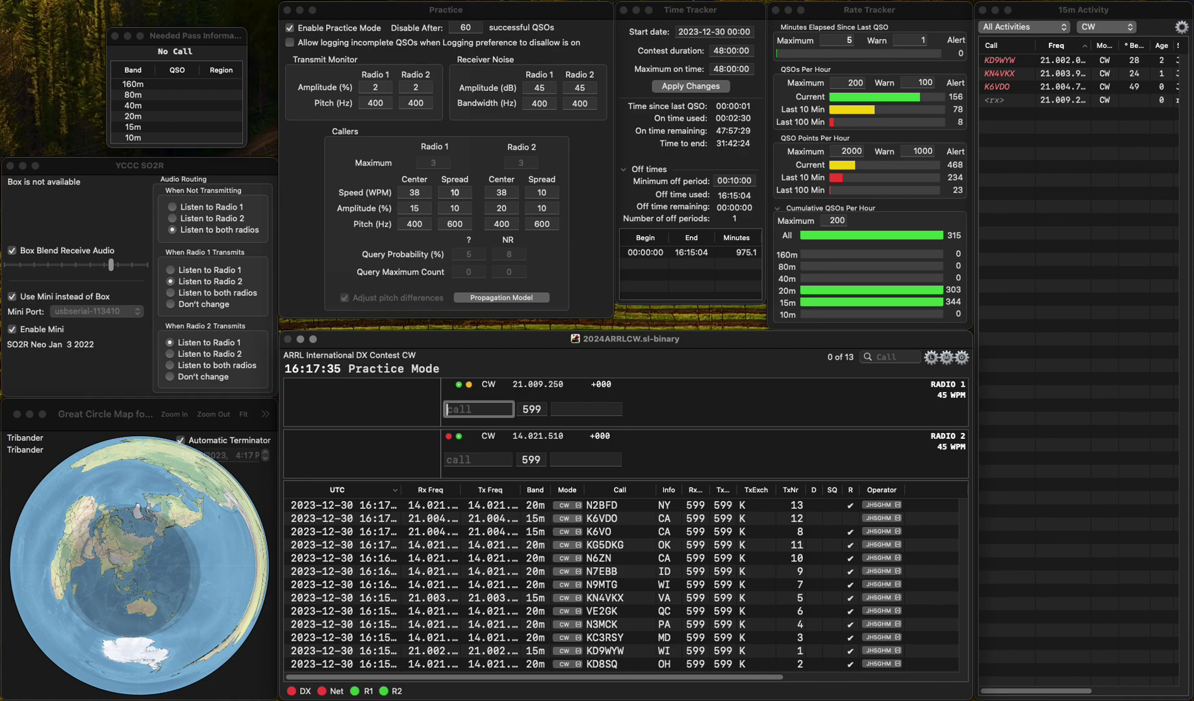
key("backslash")
type("W5MEL")
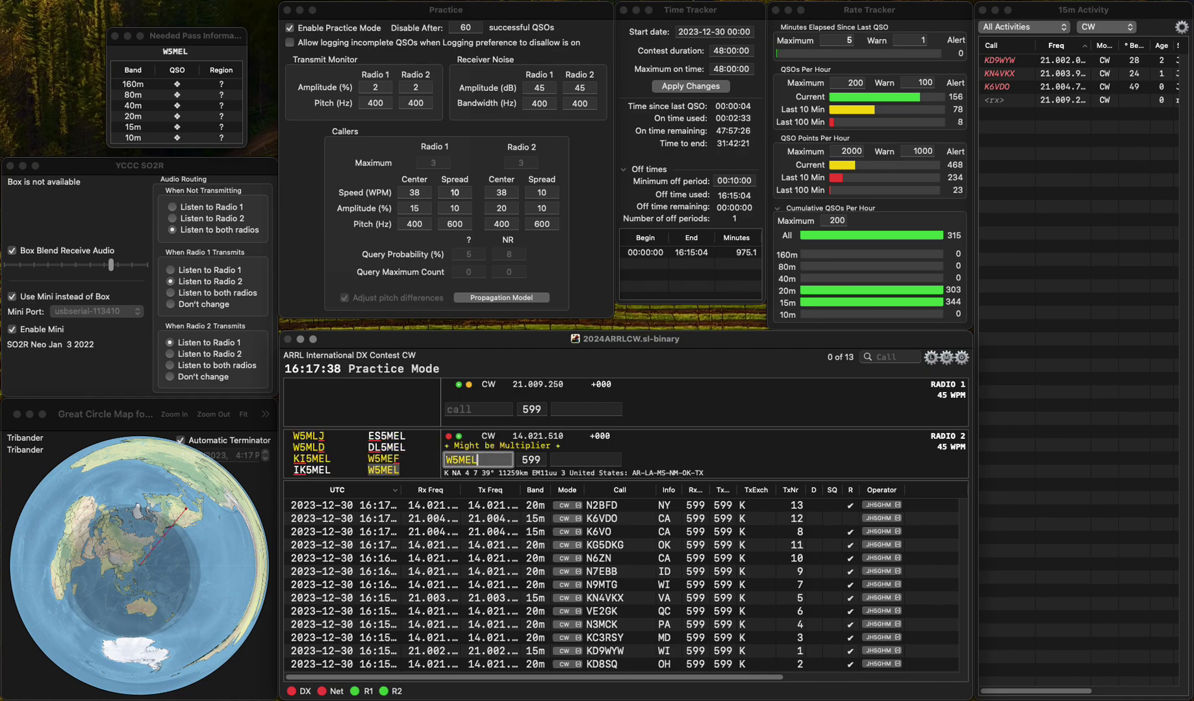
key("Return")
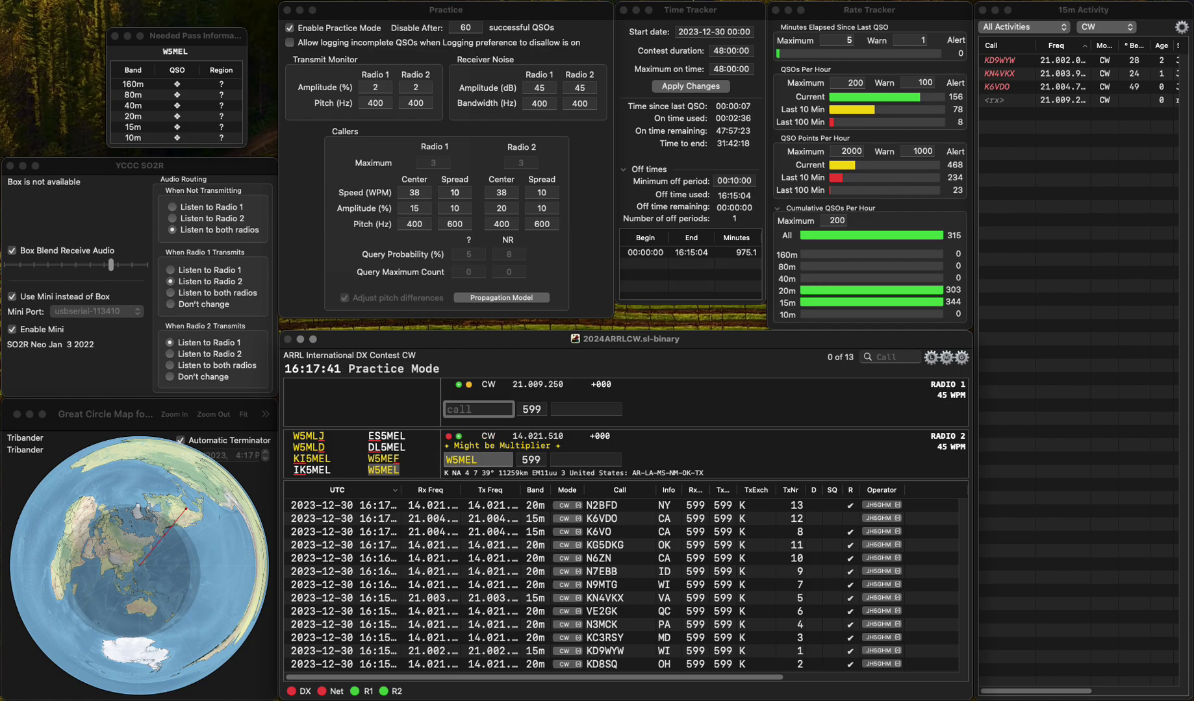
type("K9")
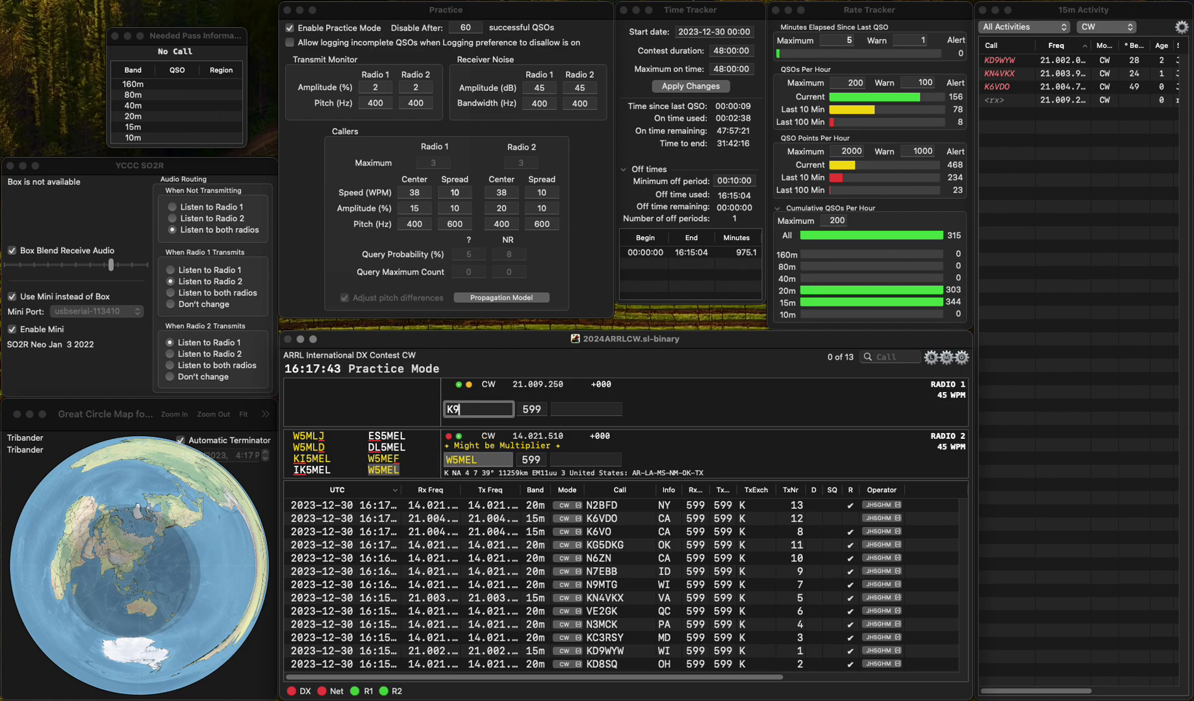
type("VUX")
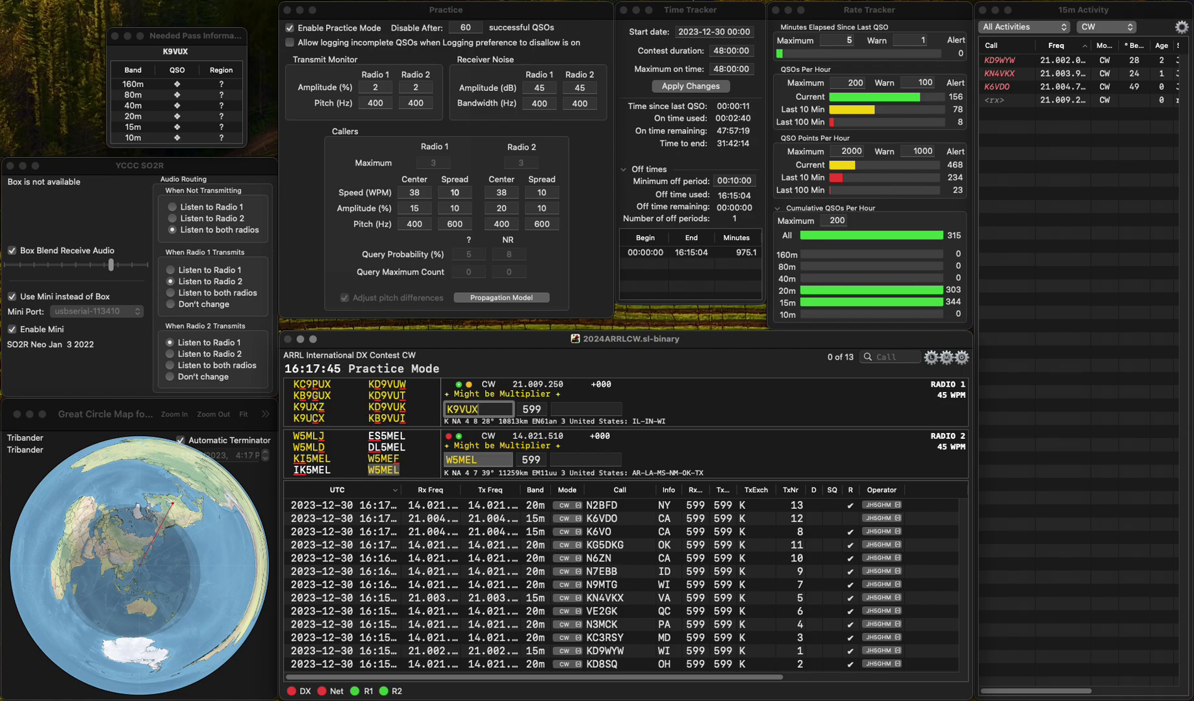
left_click(477, 460)
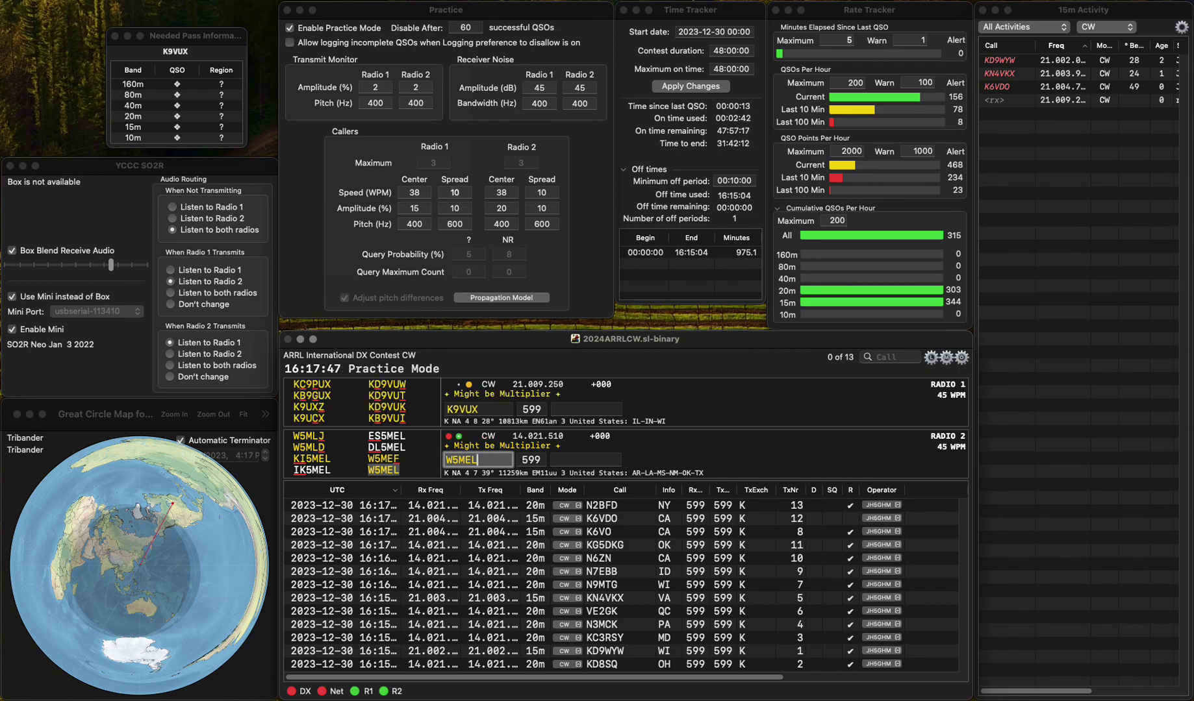
key("Tab")
type("O")
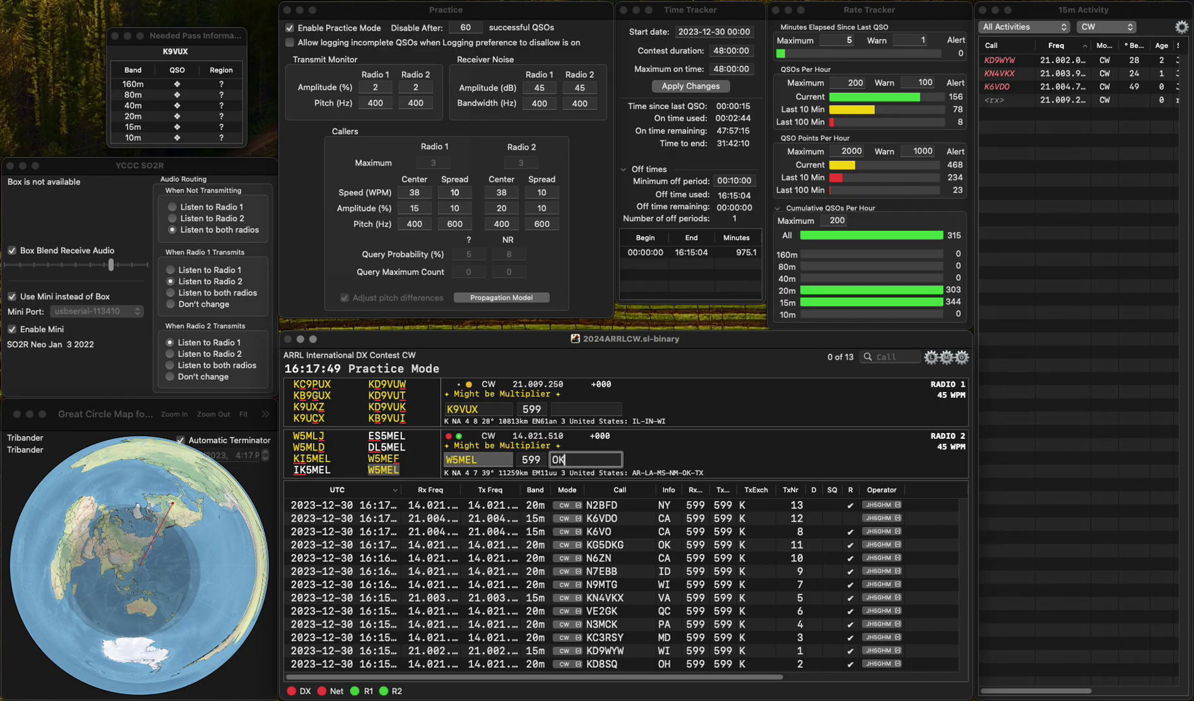
key("Return")
Step: Try K9IDX and K9UDX as corrections to the uncertain call on Radio 1
type("??")
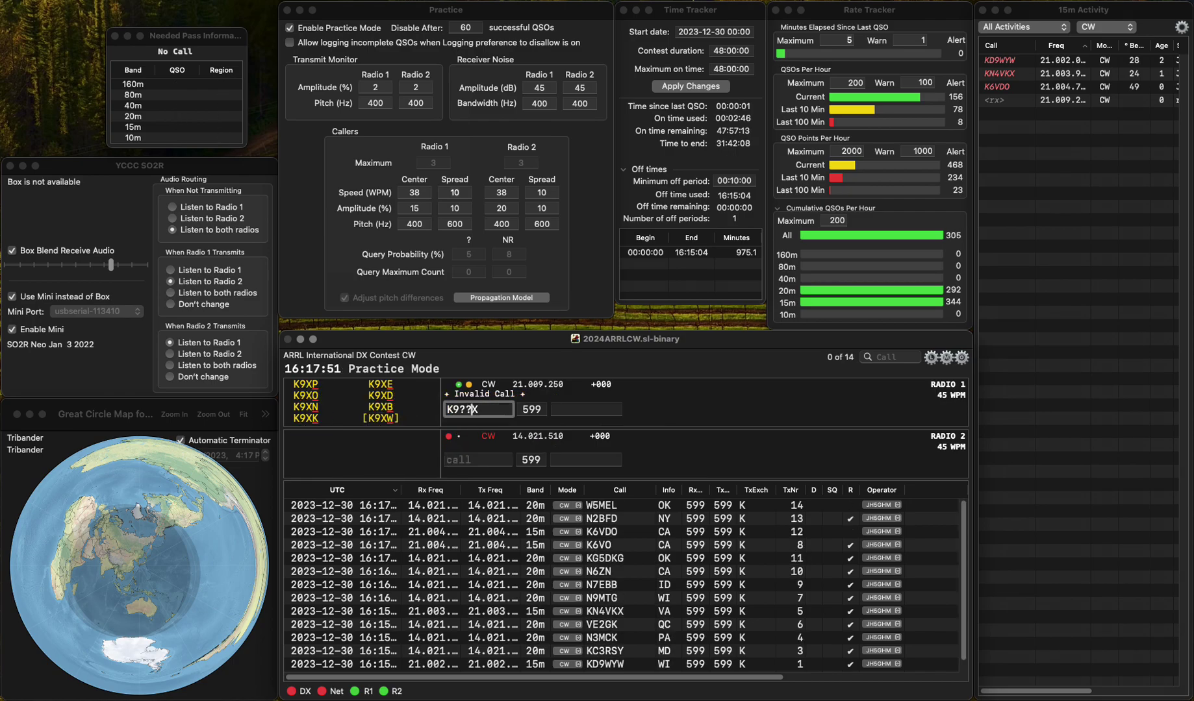
key("BackSpace")
key("BackSpace")
type("ID")
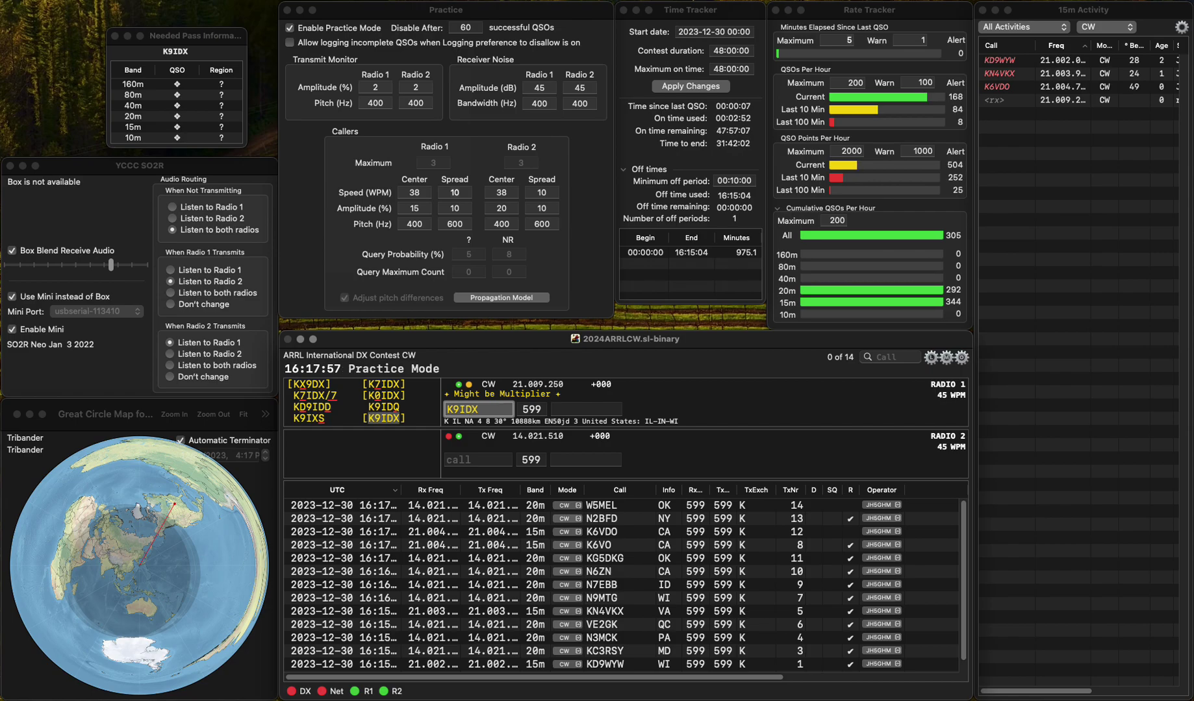
key("BackSpace")
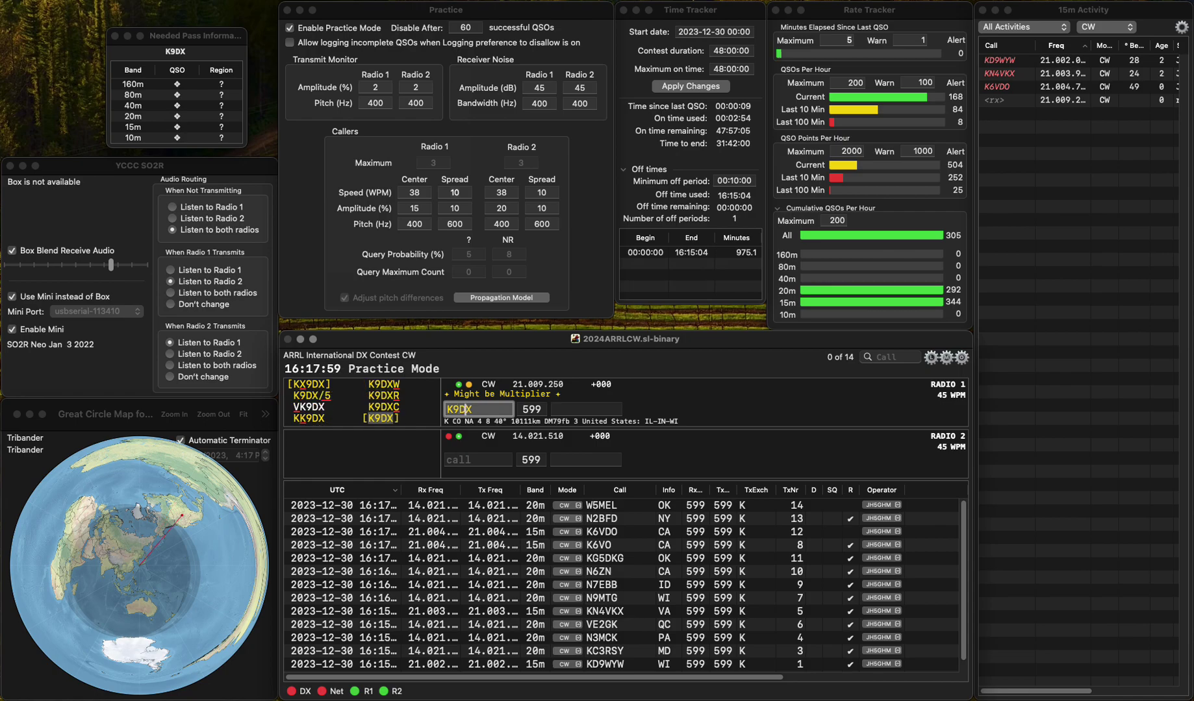
type("U")
Step: Work AI6Y on Radio 2 and log the contact with exchange CA
left_click(447, 459)
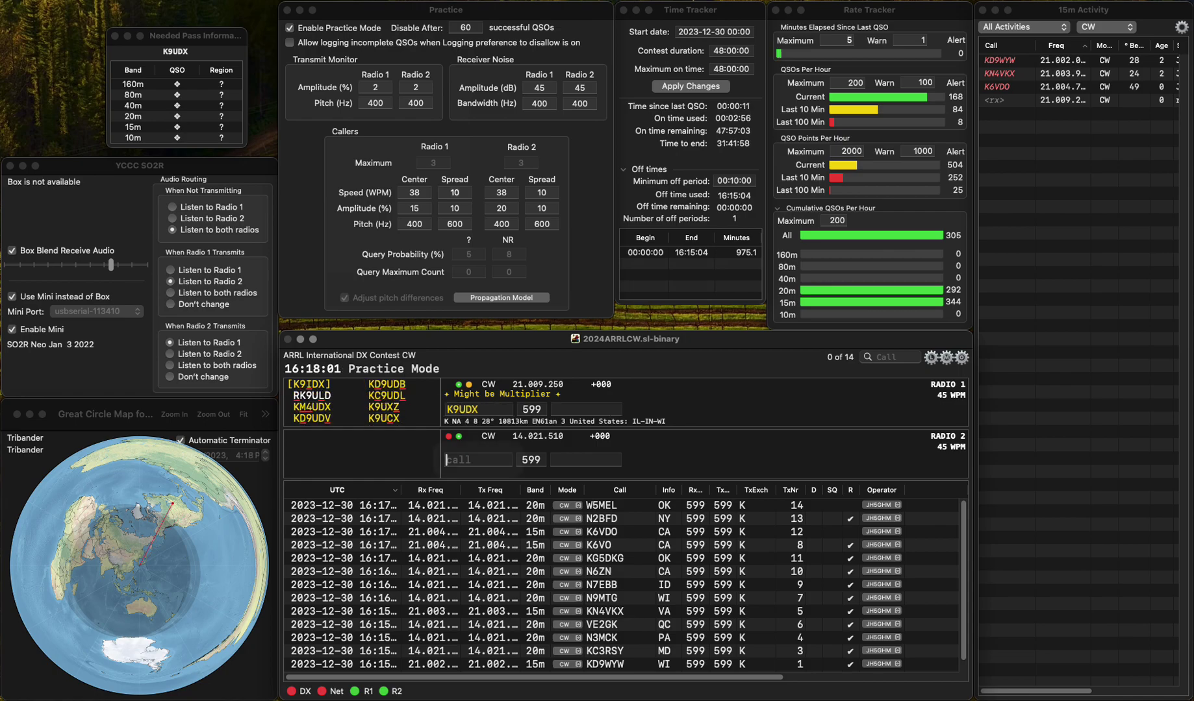
type("AI6Y")
key("Return")
key("backslash")
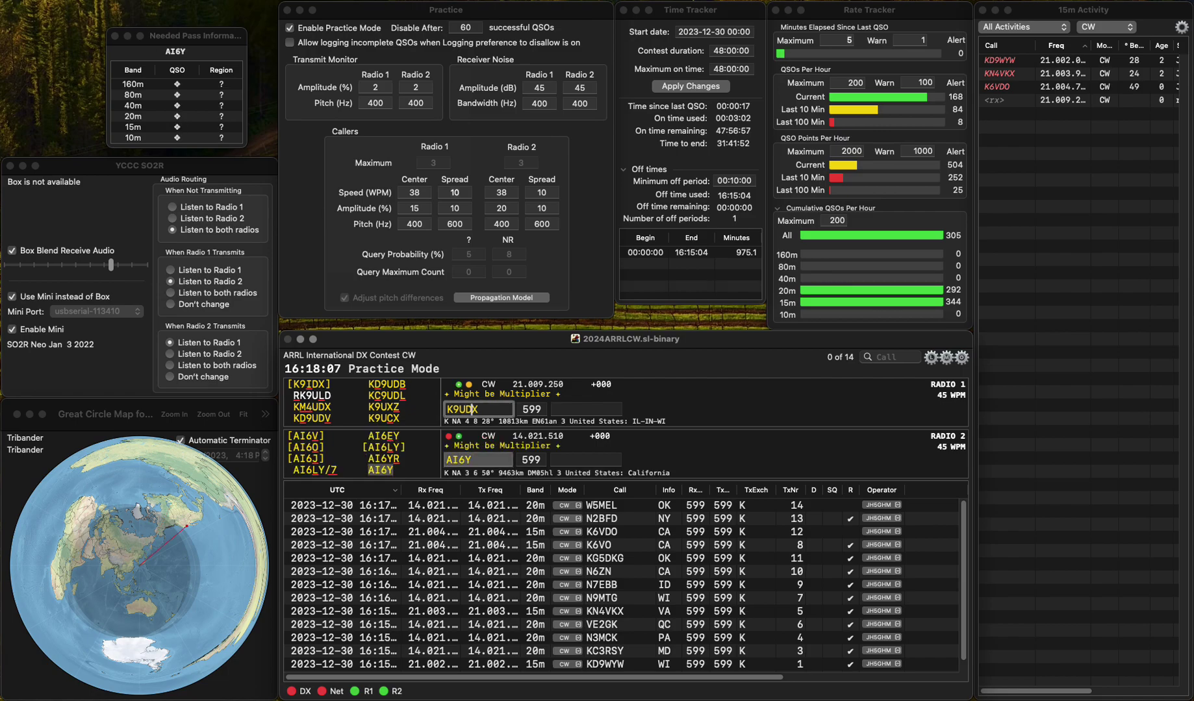
key("backslash")
key("Tab")
type("CA")
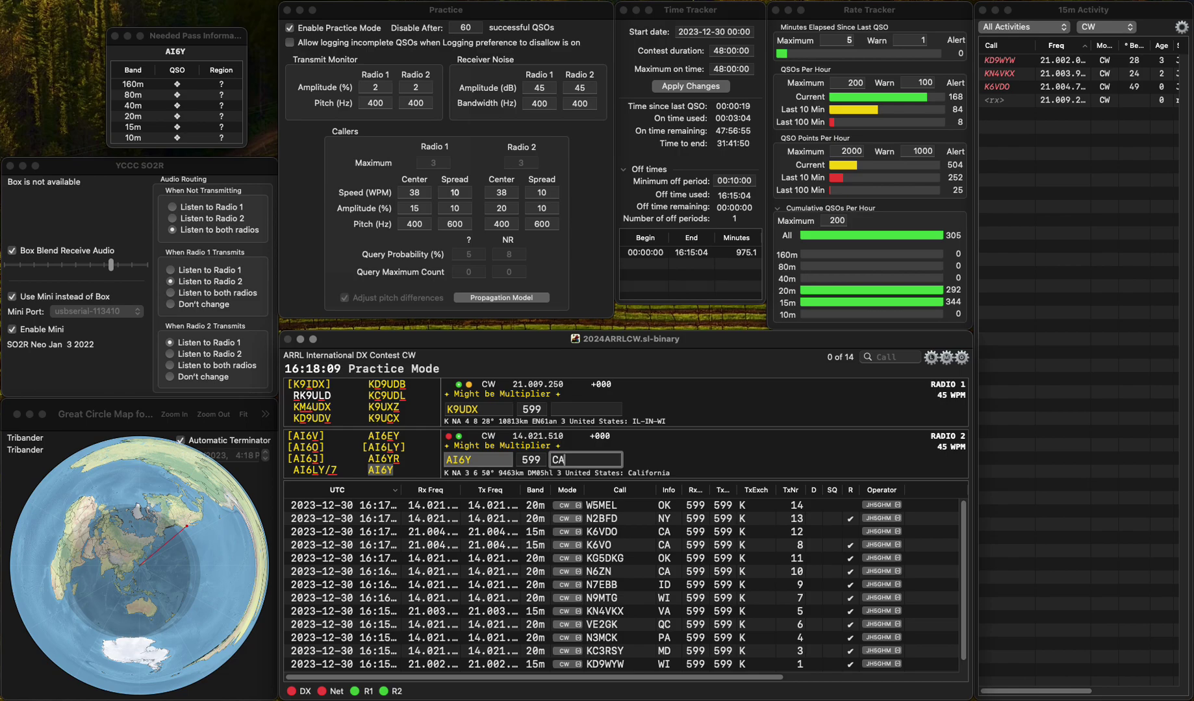
key("Return")
key("backslash")
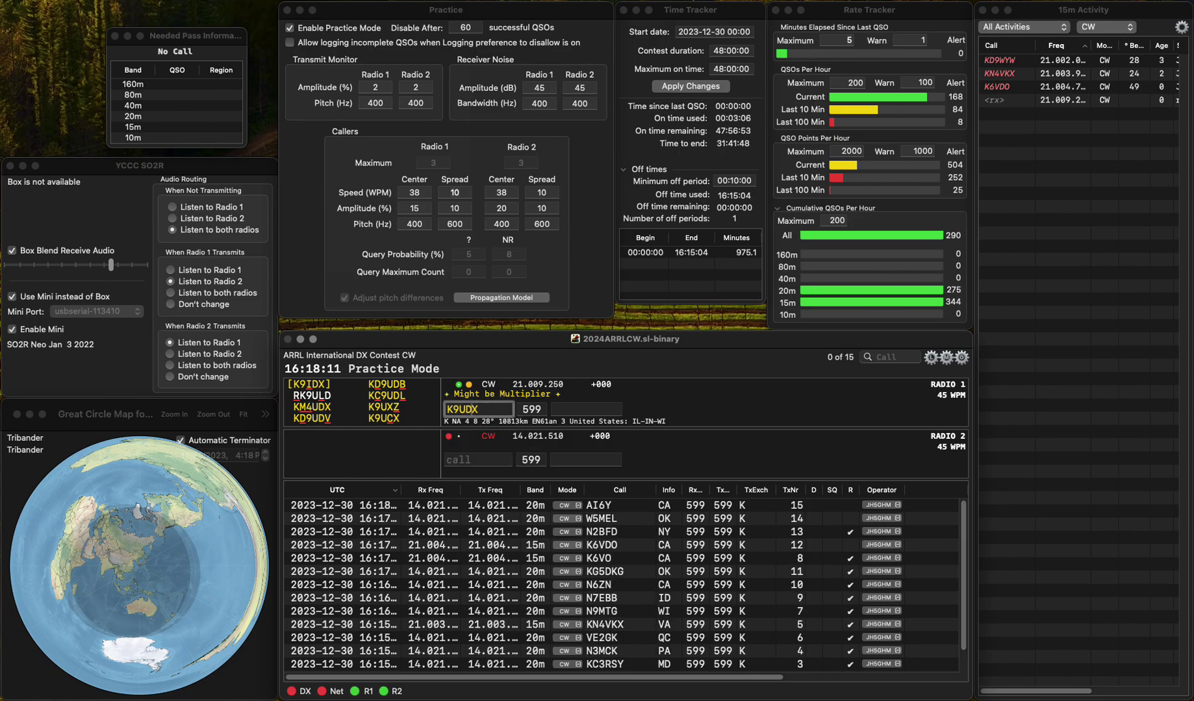
Step: Enter AA8UU on Radio 2 and send it, and shorten the Radio 1 call to K9
key("backslash")
type("AA8UU")
key("Return")
key("backslash")
key("BackSpace")
key("BackSpace")
key("Delete")
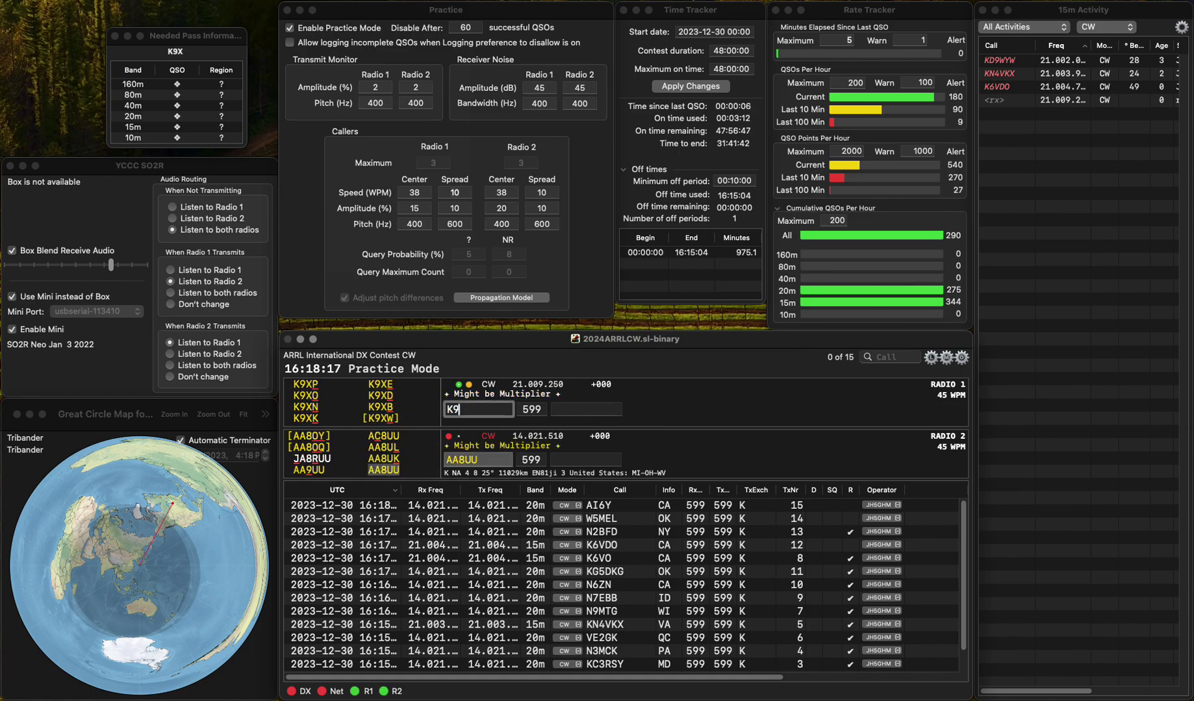
Step: Log the AA8UU contact on Radio 2 with received exchange WV
key("backslash")
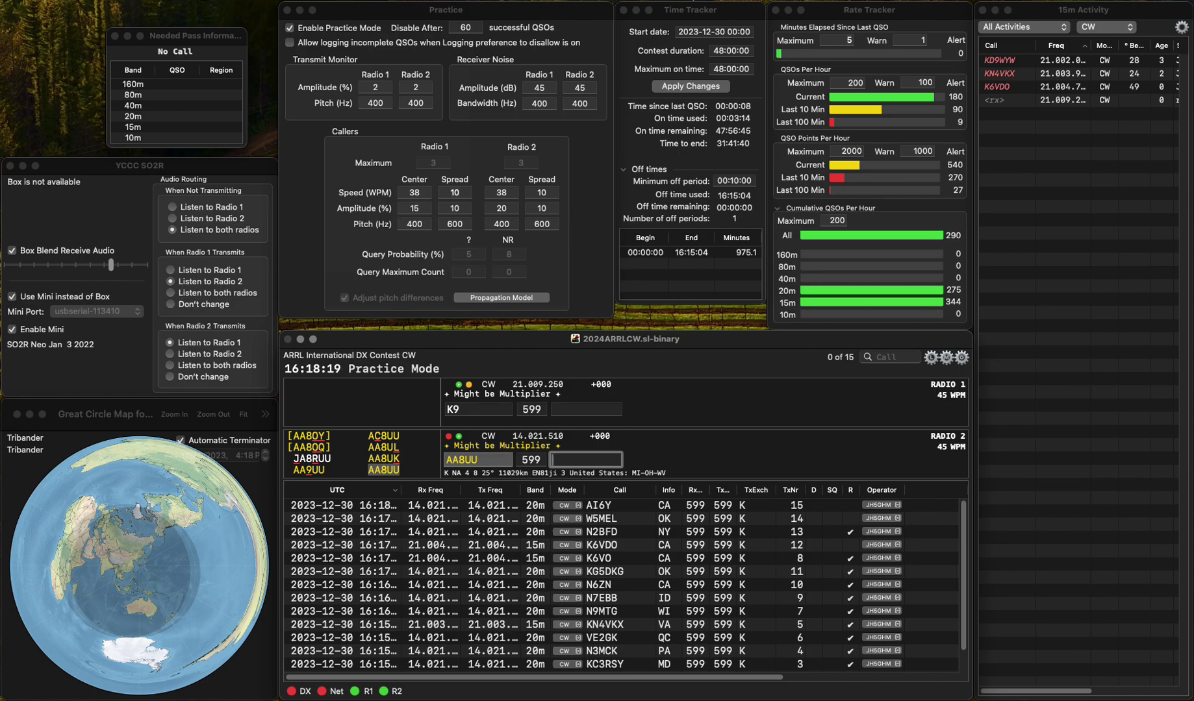
type("WV")
key("Return")
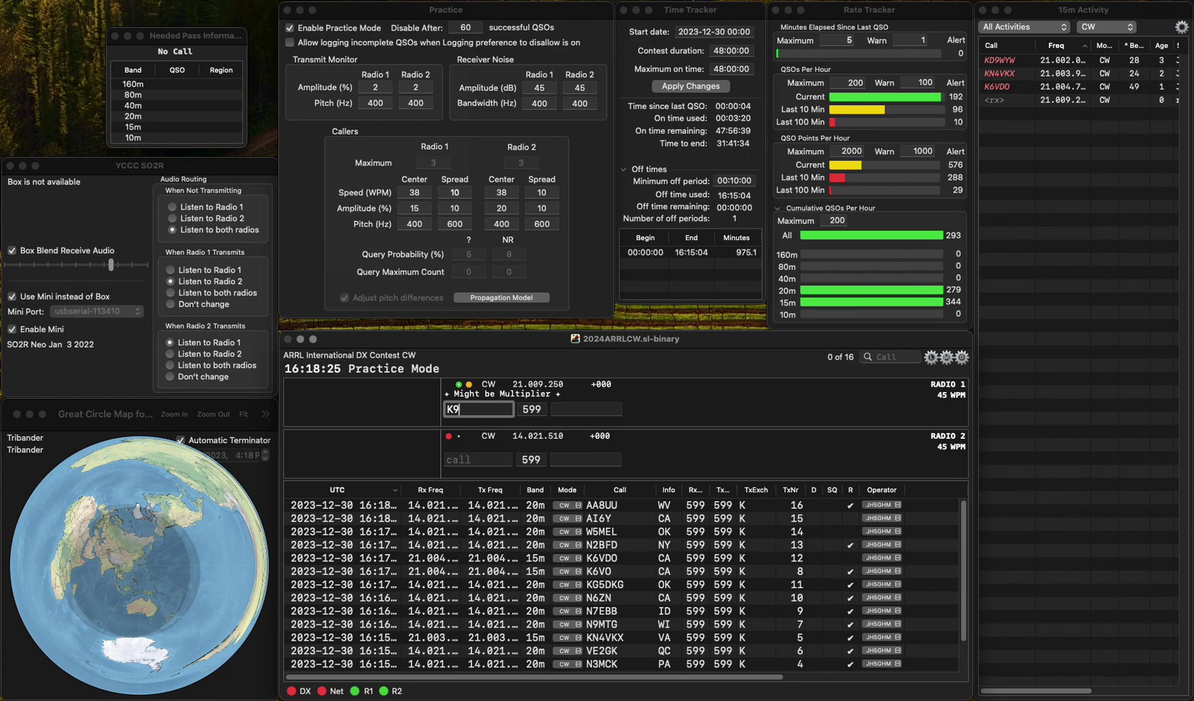
type("UCX")
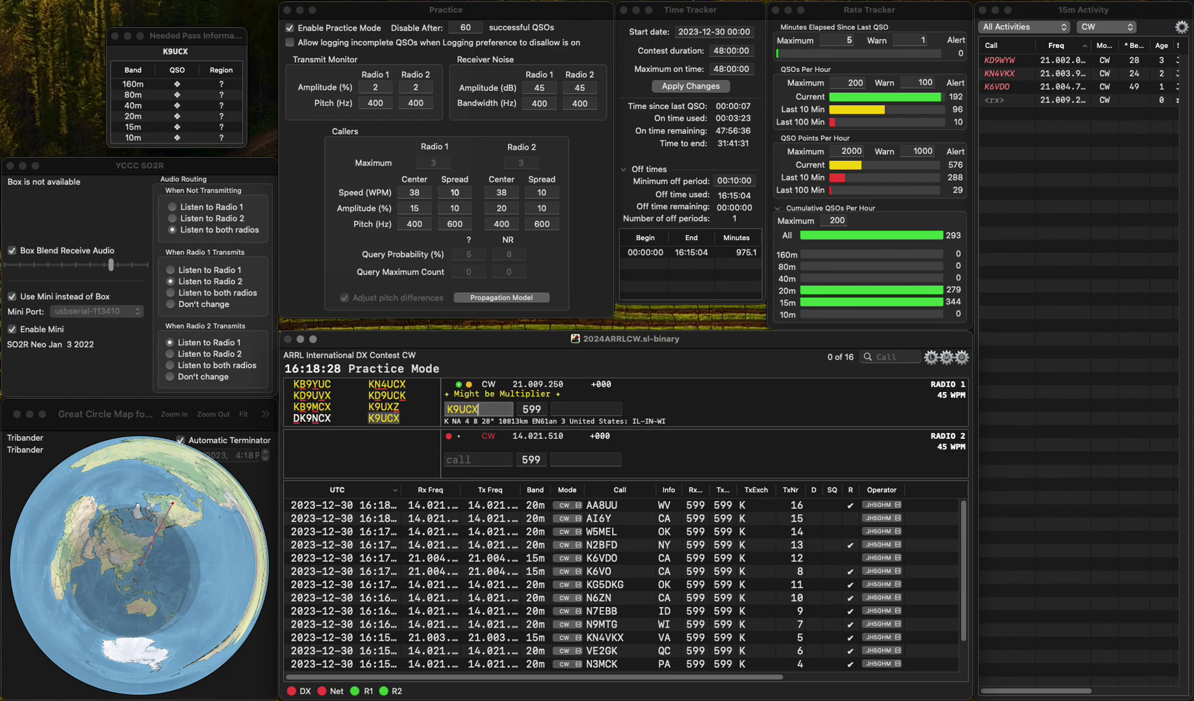
key("Return")
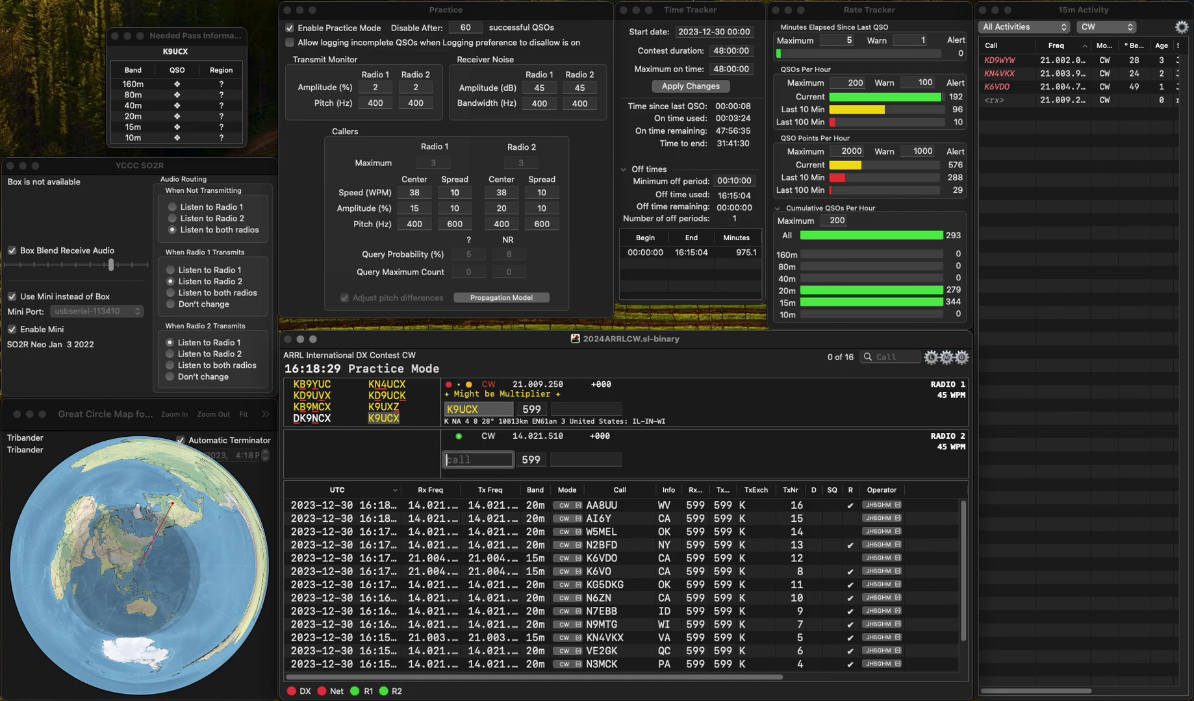
type("W8")
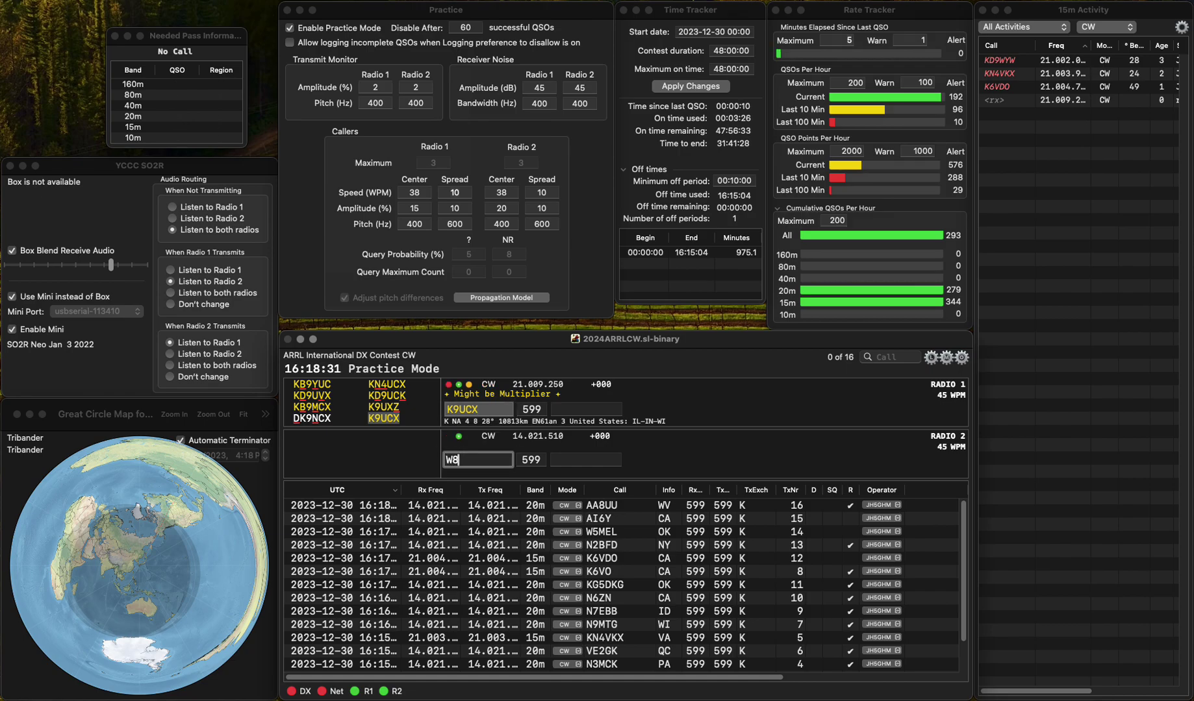
type("CPM")
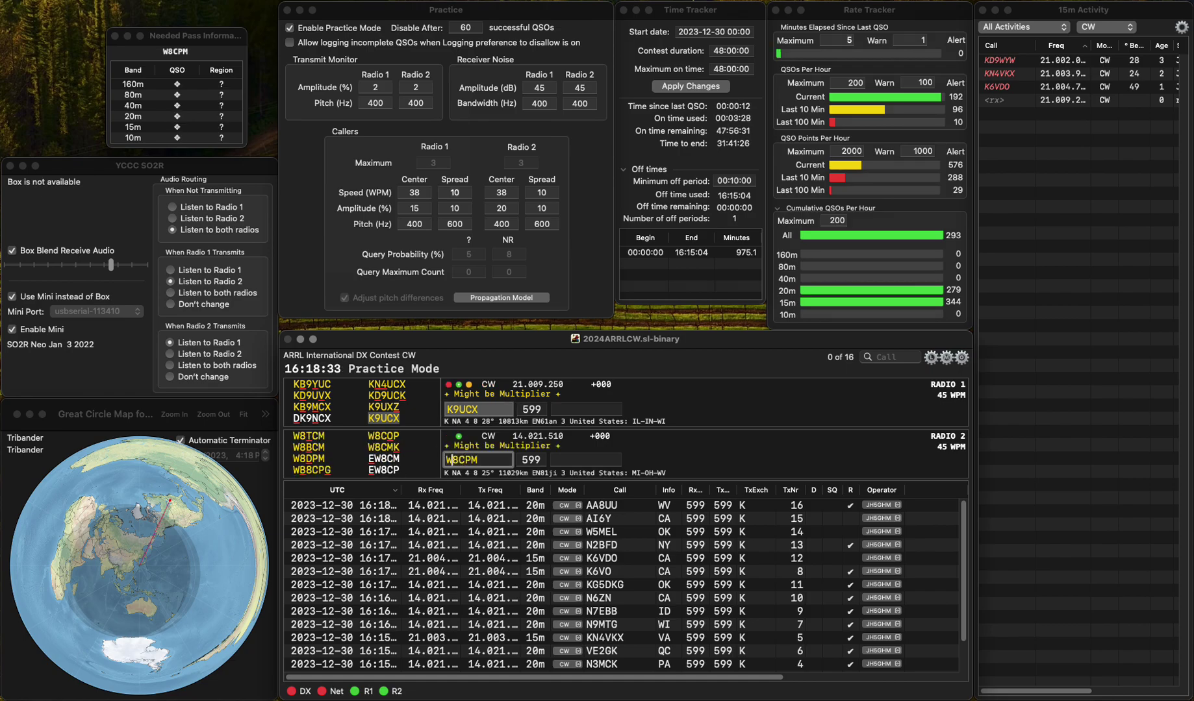
key("Return")
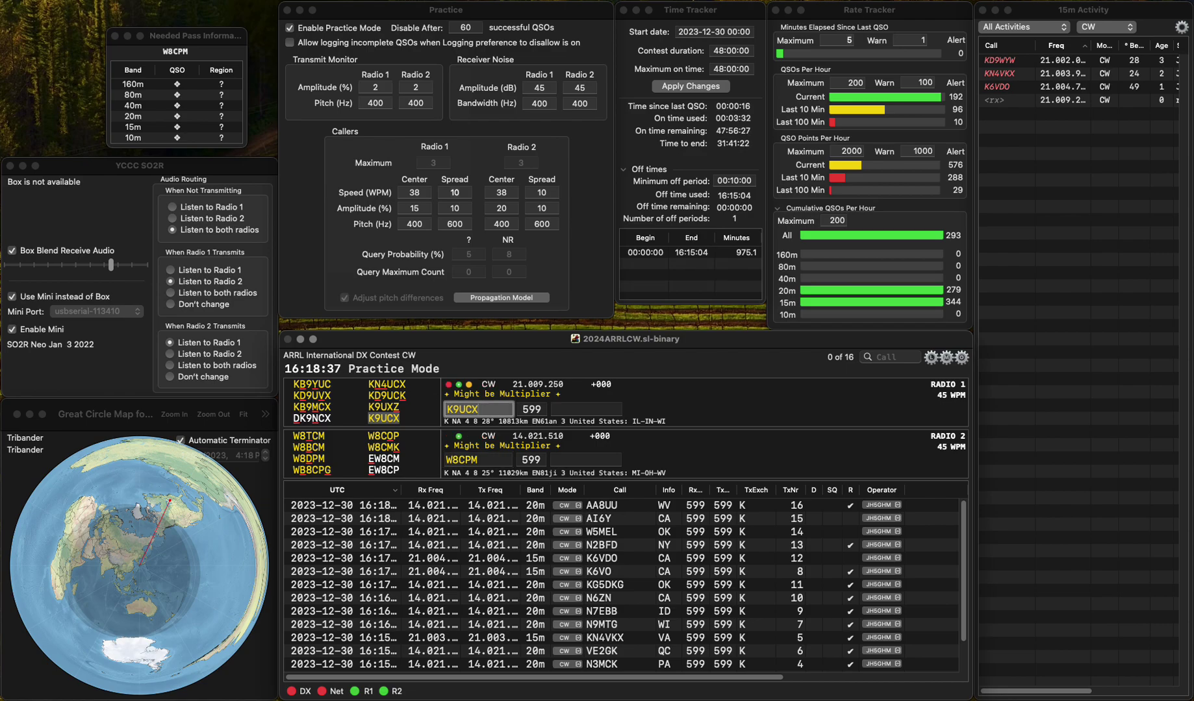
key("Tab")
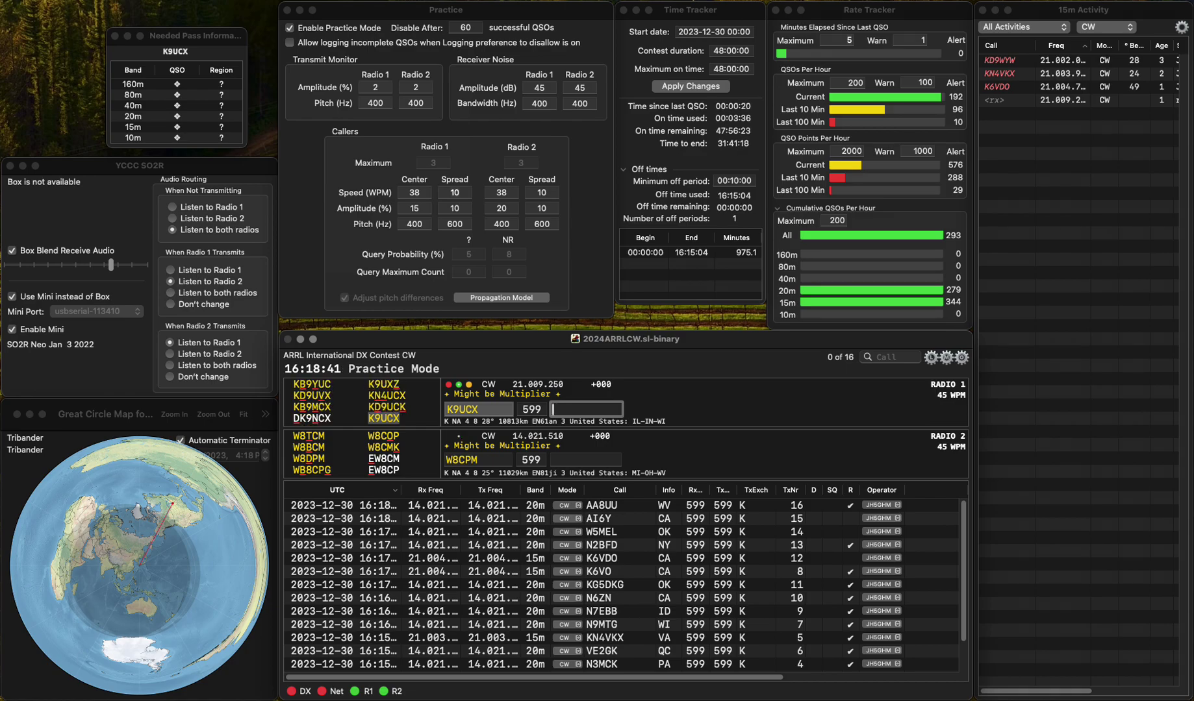
type("IL")
key("Return")
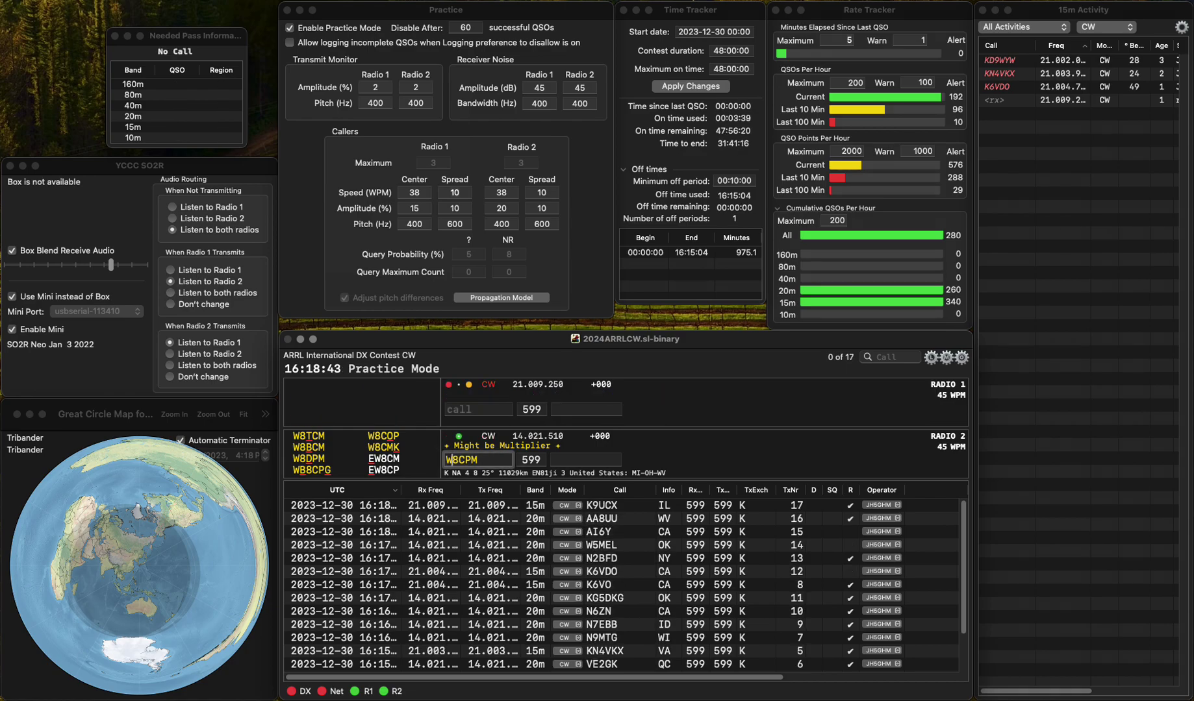
type("B8")
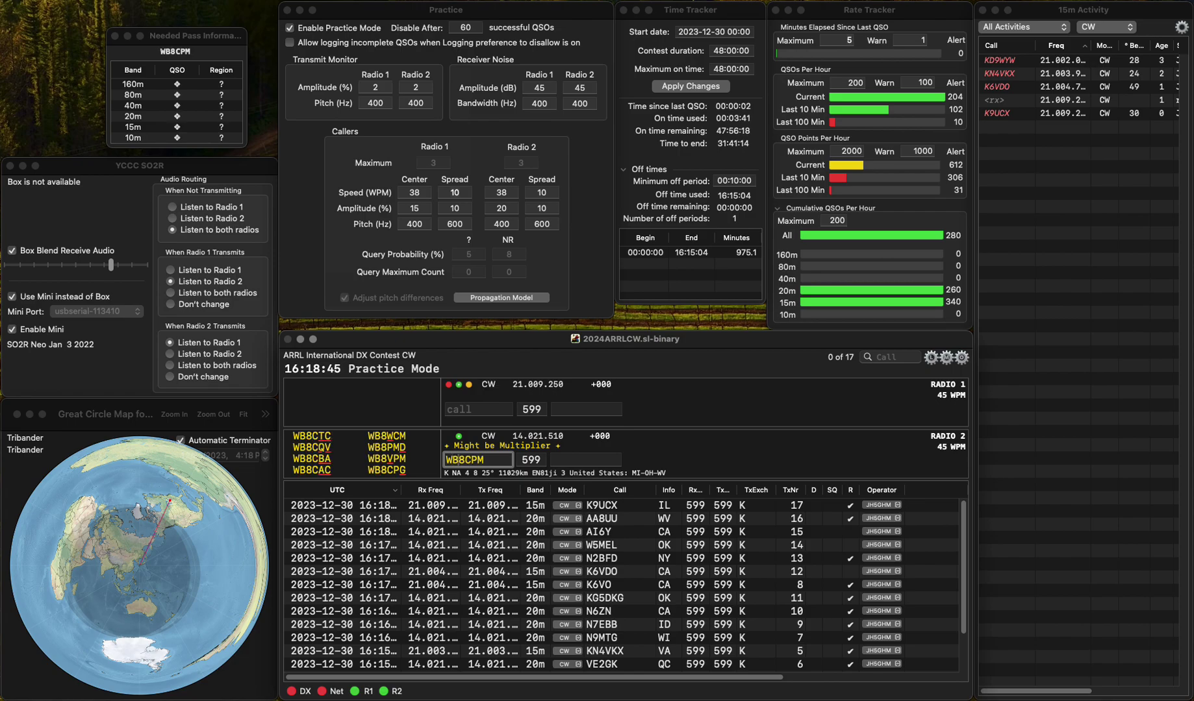
type("U")
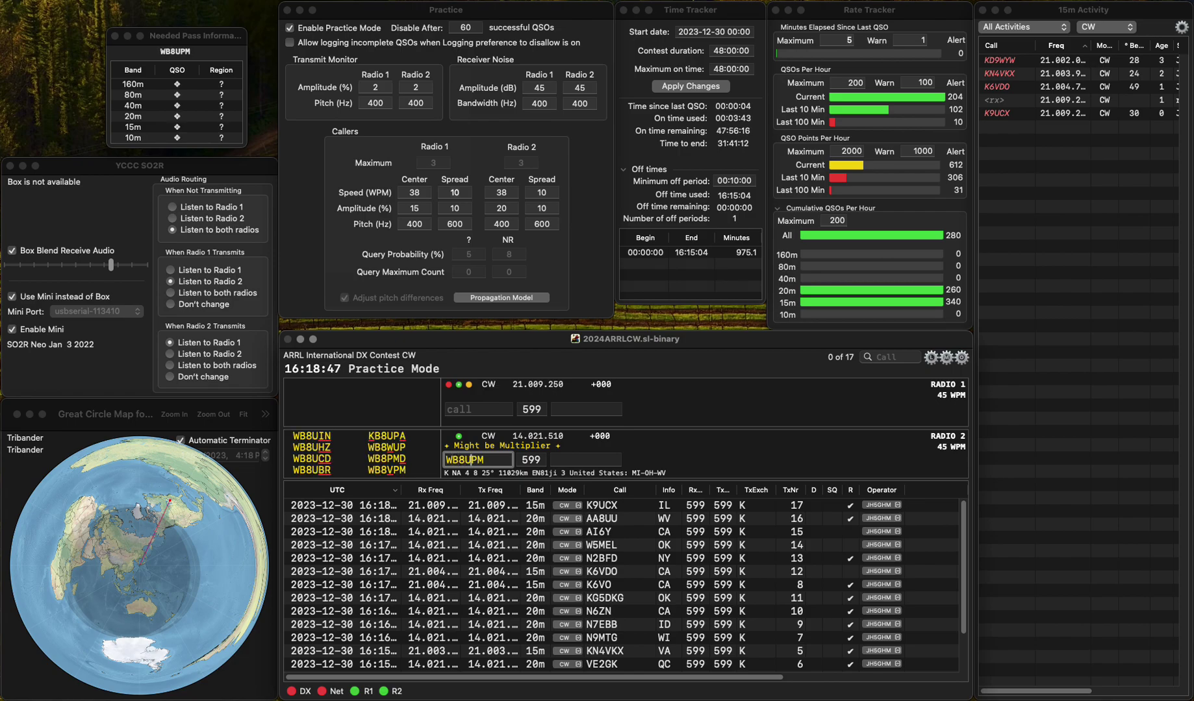
key("BackSpace")
type("V")
key("Return")
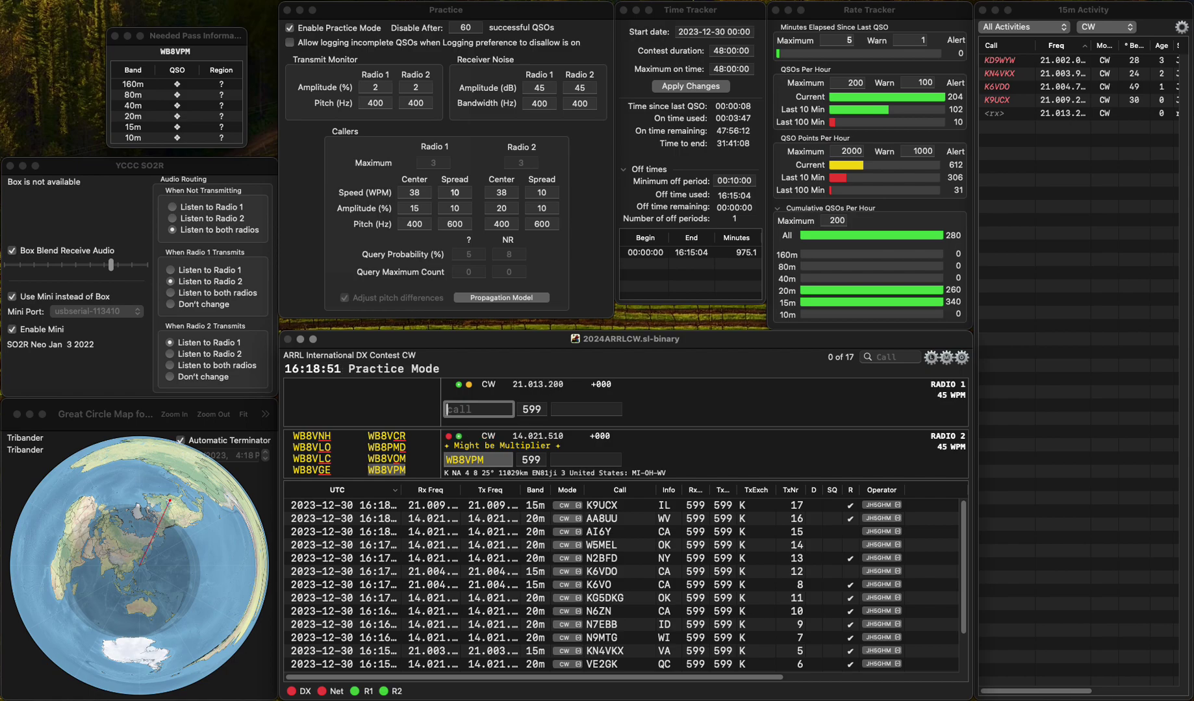
key("Down")
key("space")
type("WV")
key("Return")
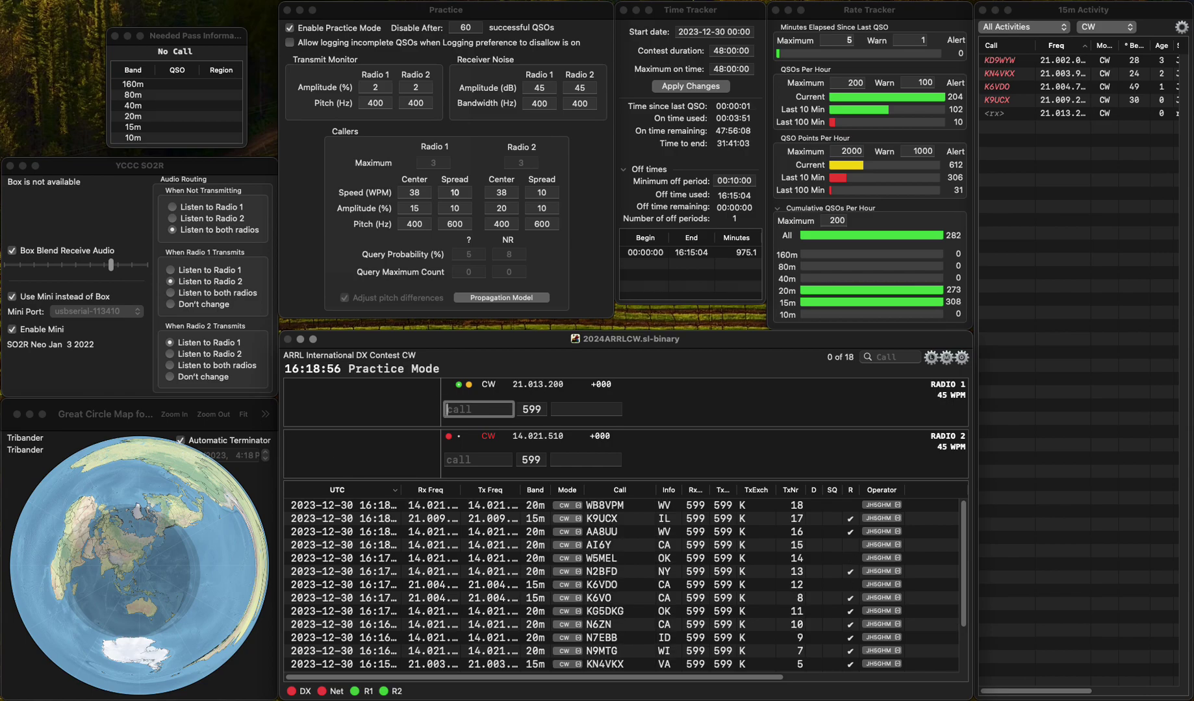
left_click(478, 460)
type("O4NLG")
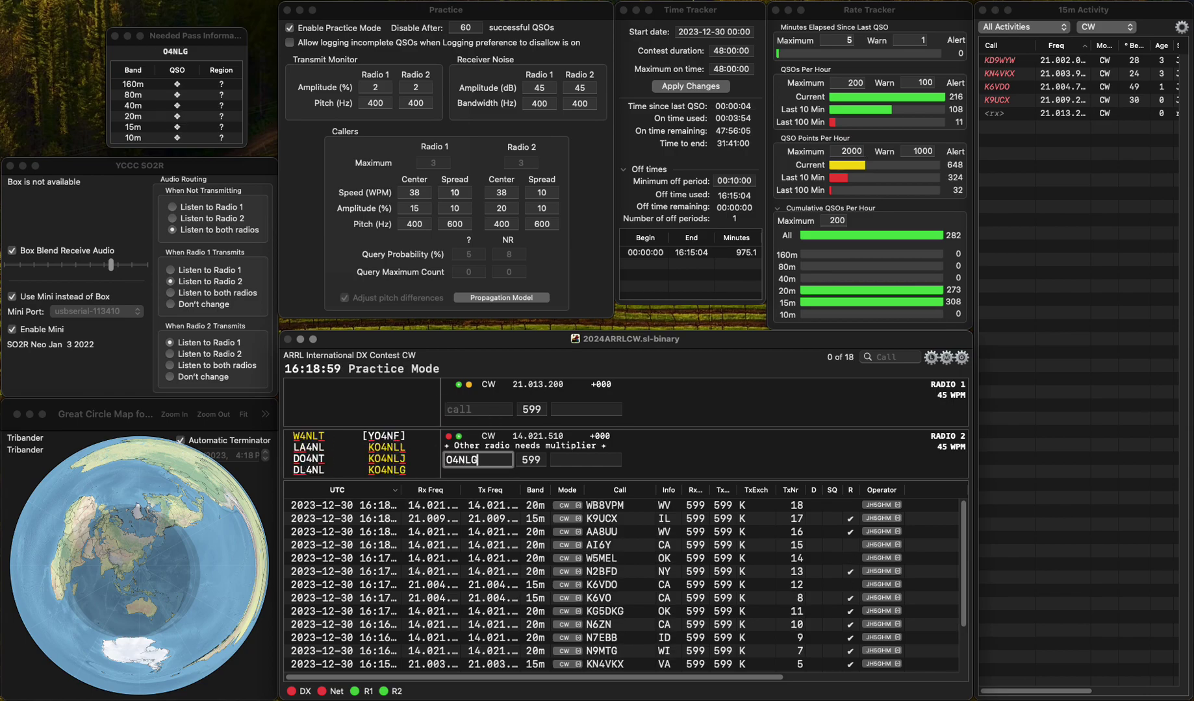
key("Home")
type("K")
key("Return")
left_click(478, 409)
left_click(478, 460)
left_click(586, 460)
left_click(478, 409)
type("K1ZZ")
key("Return")
left_click(478, 460)
left_click(585, 460)
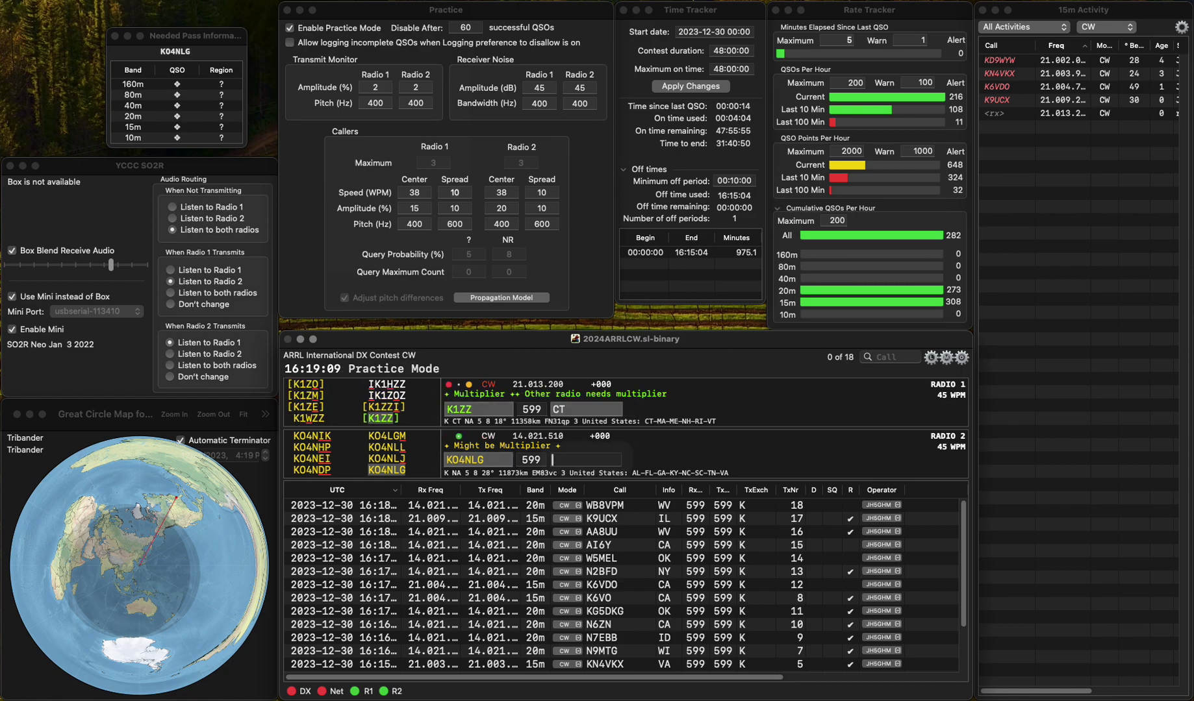
type("NC")
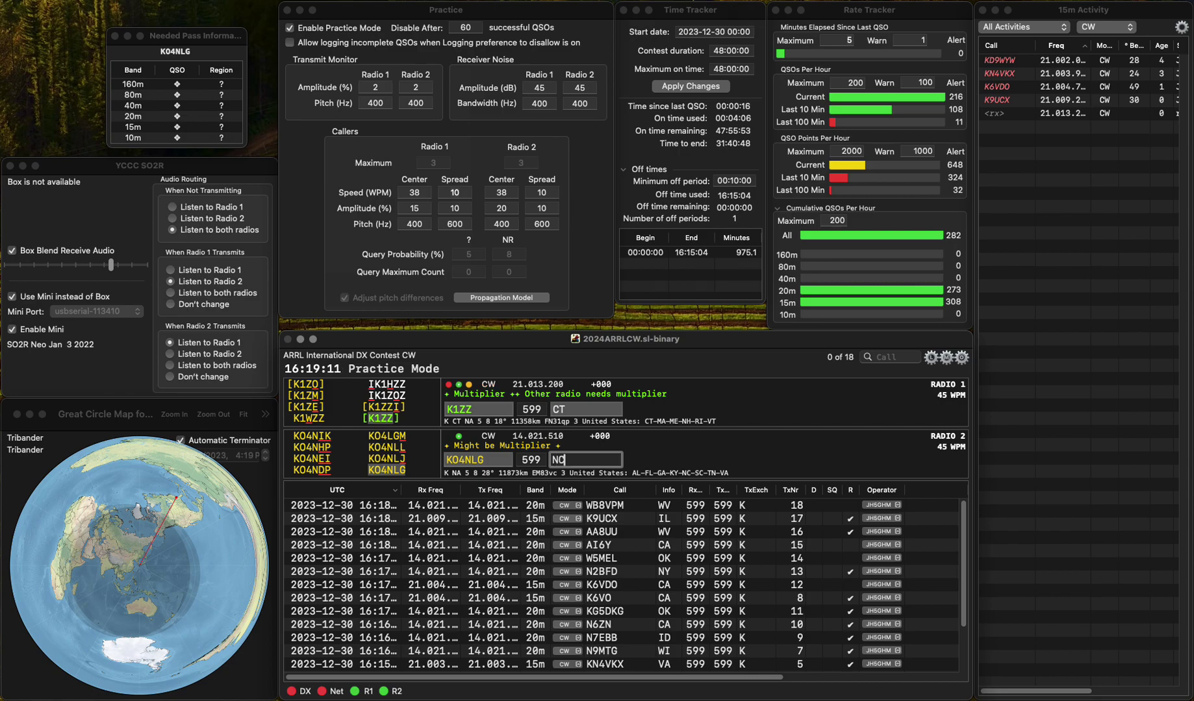
key("Return")
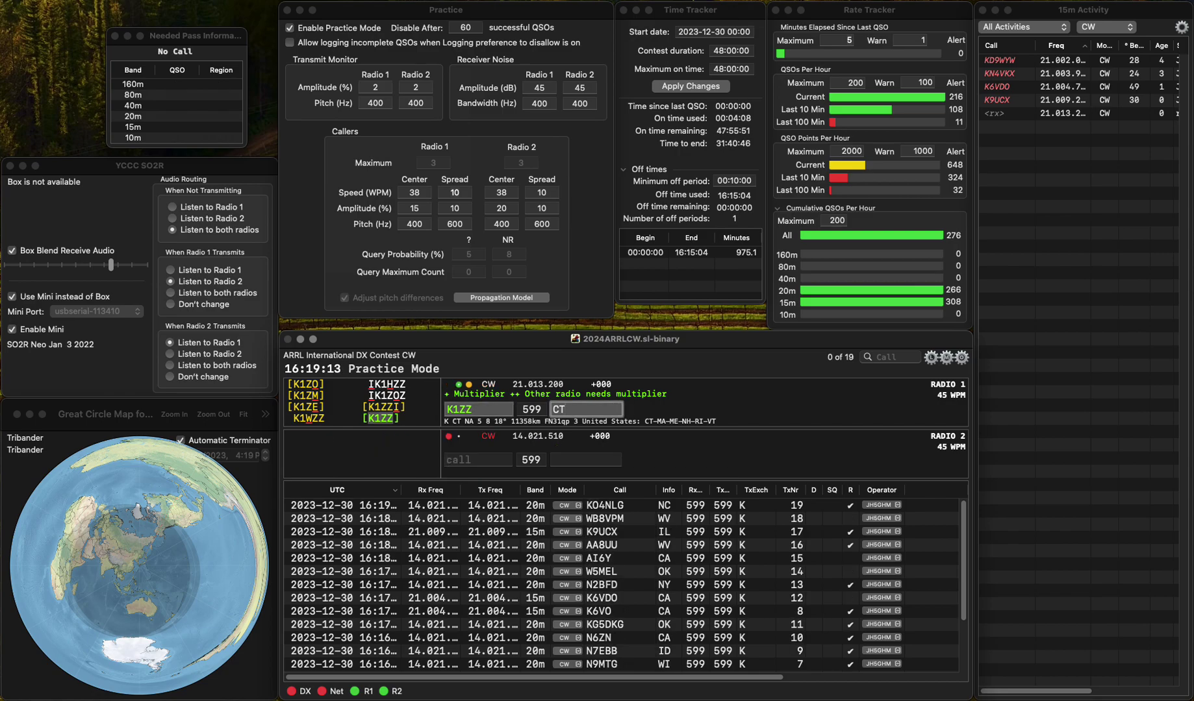
key("Return")
type("KI5MIO")
key("Return")
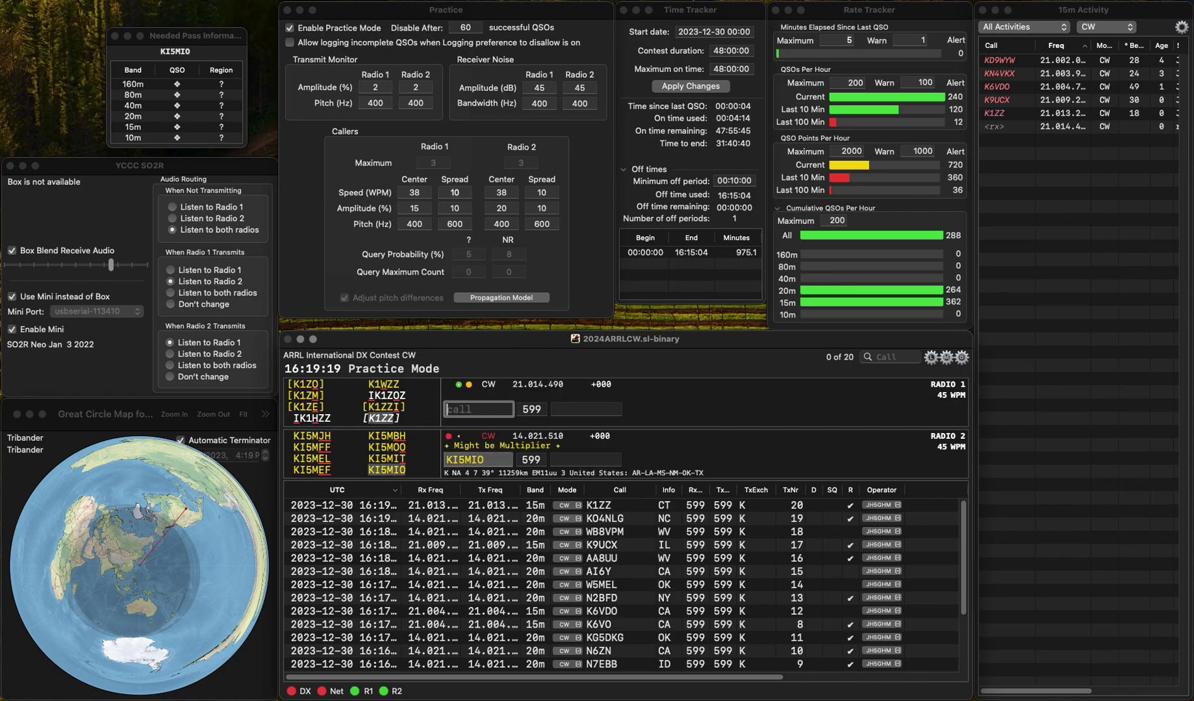
key("Down")
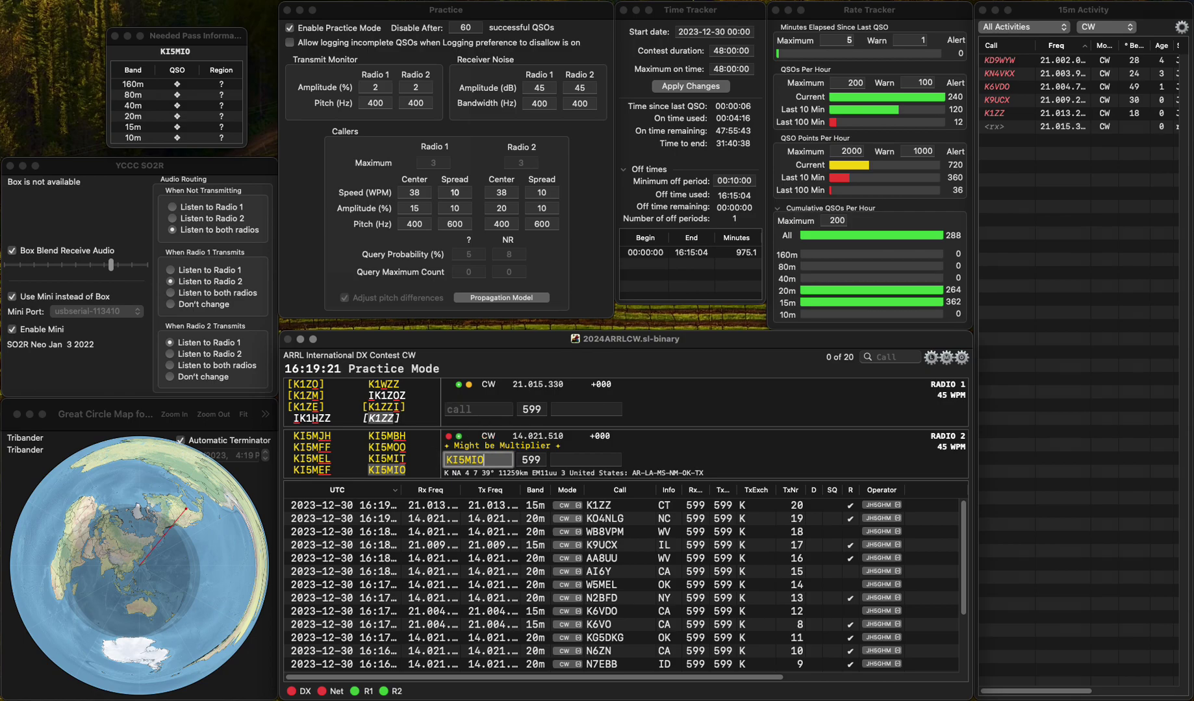
key("space")
type("LA")
key("Return")
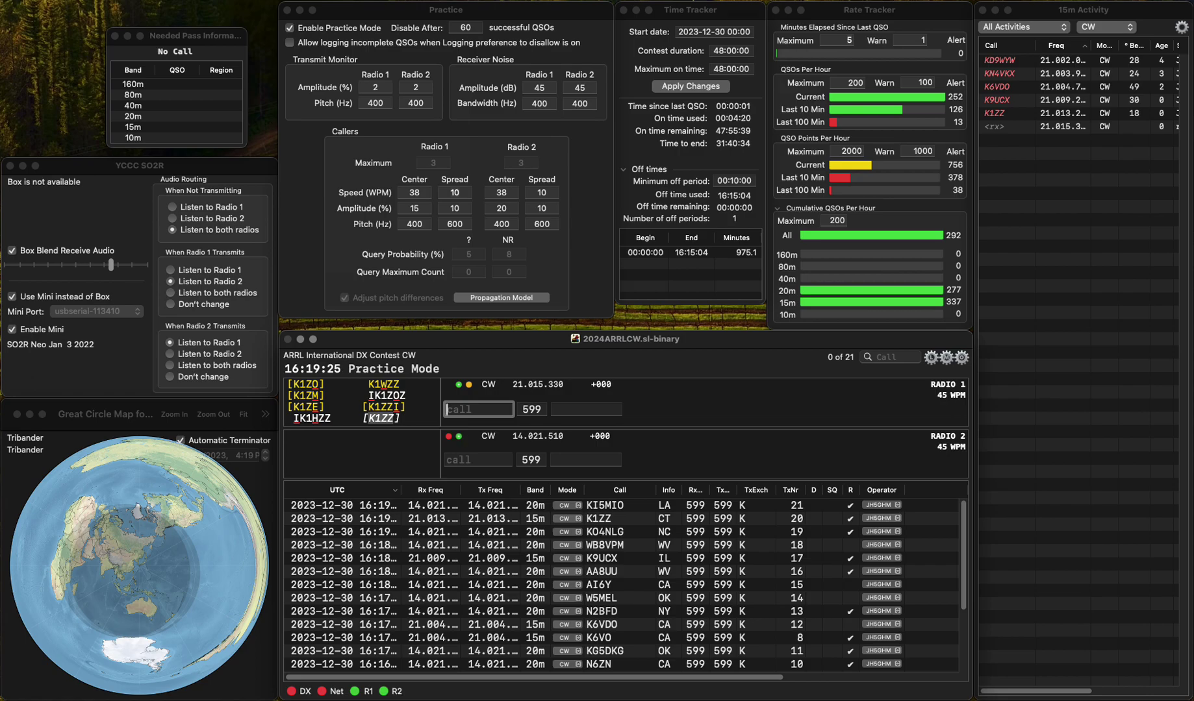
key("Down")
type("M7F")
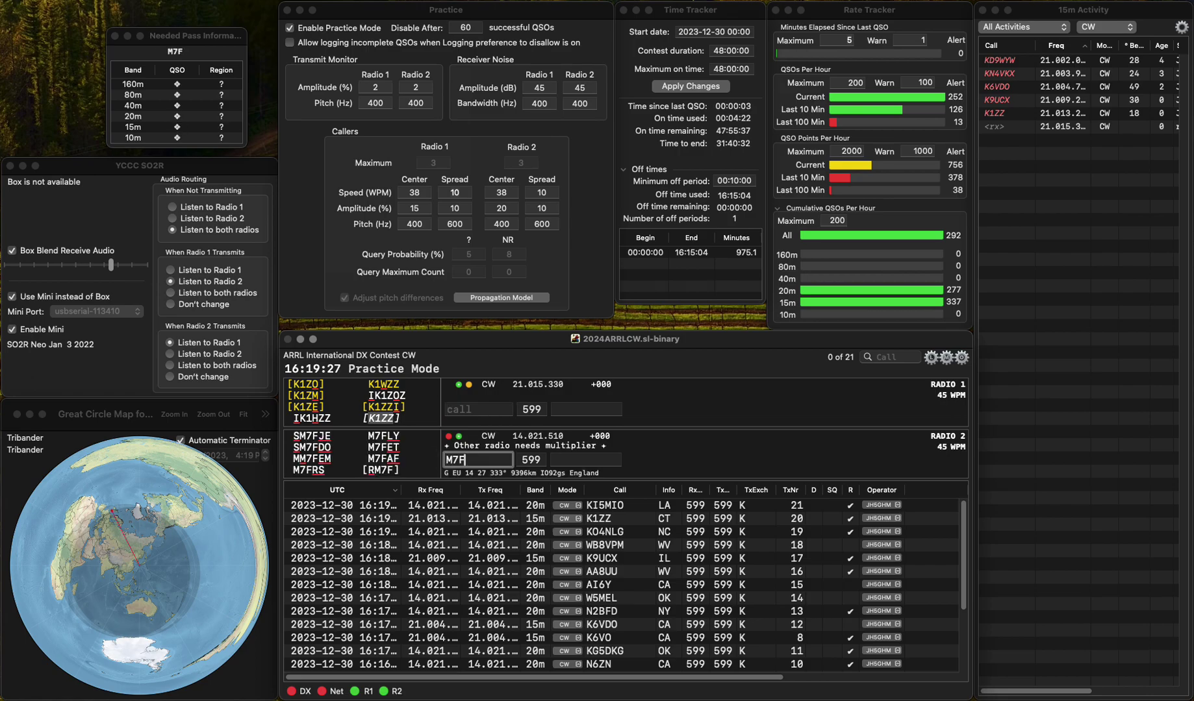
type("C")
key("Delete")
type("W")
key("End")
key("Left")
type("S")
key("Return")
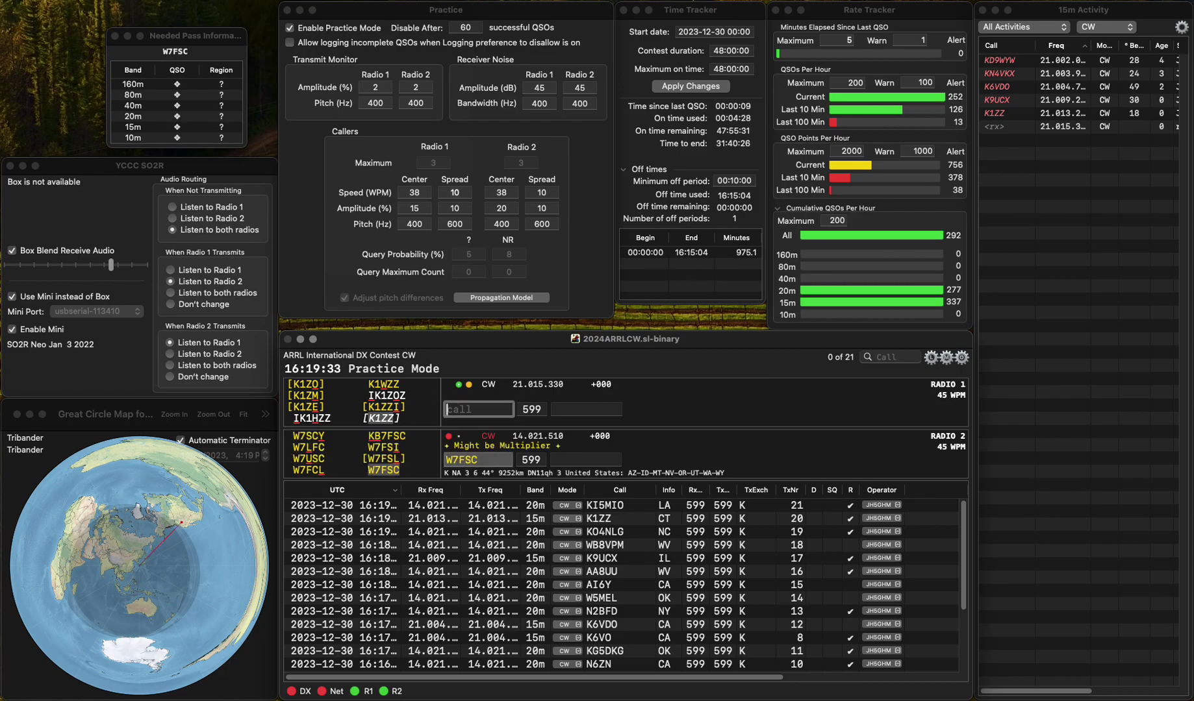
Step: Enter W7NER on Radio 1 and send it
type("W")
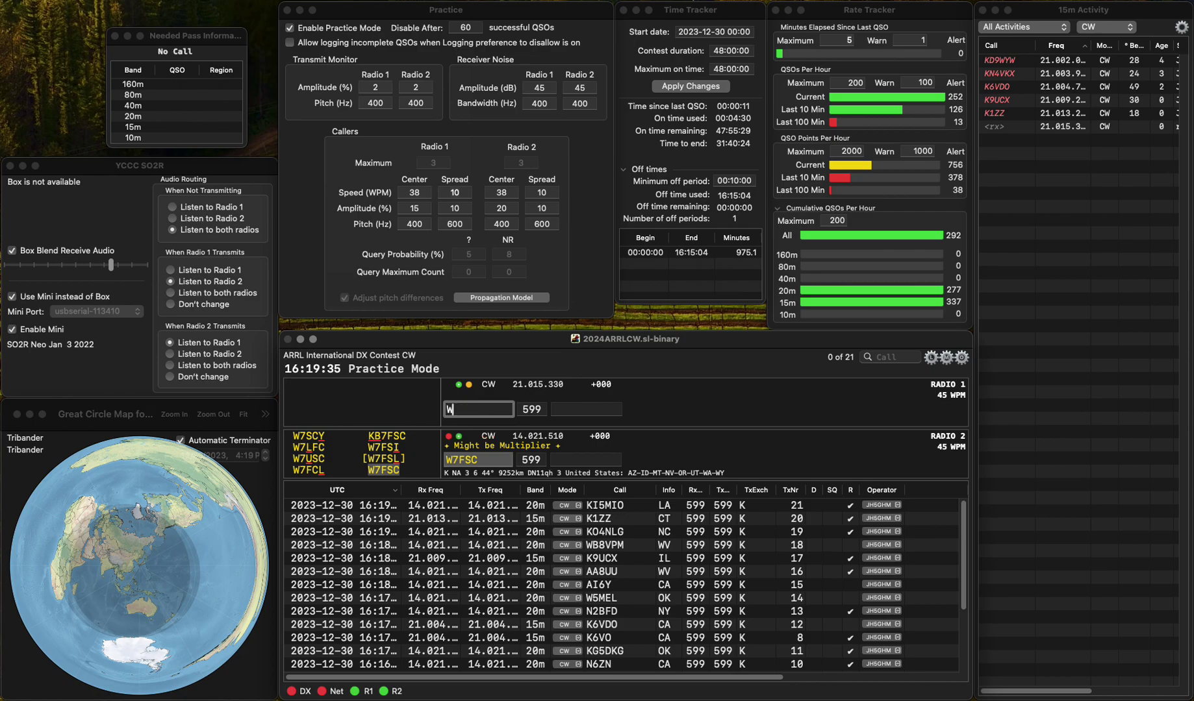
type("7NER")
key("Return")
Step: Log W7FSC on Radio 2 with exchange NV and W7NER on Radio 1 with exchange OR
type("NV")
key("Return")
key("Return")
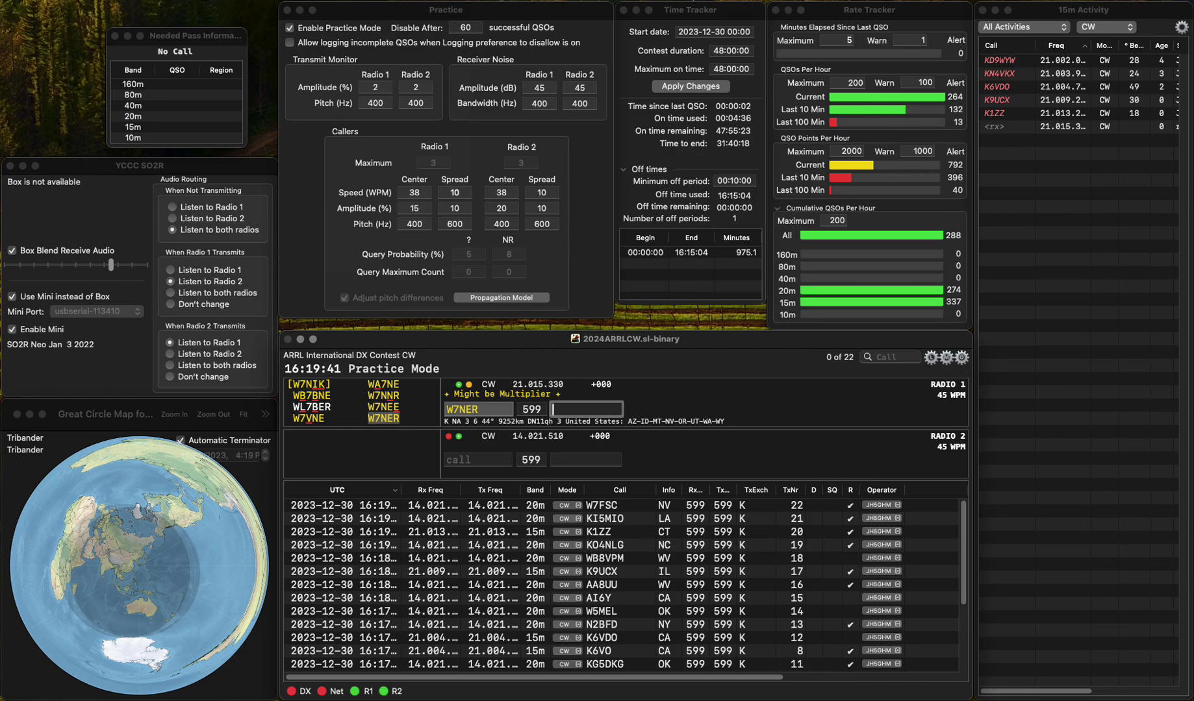
type("OR")
key("Down")
key("Return")
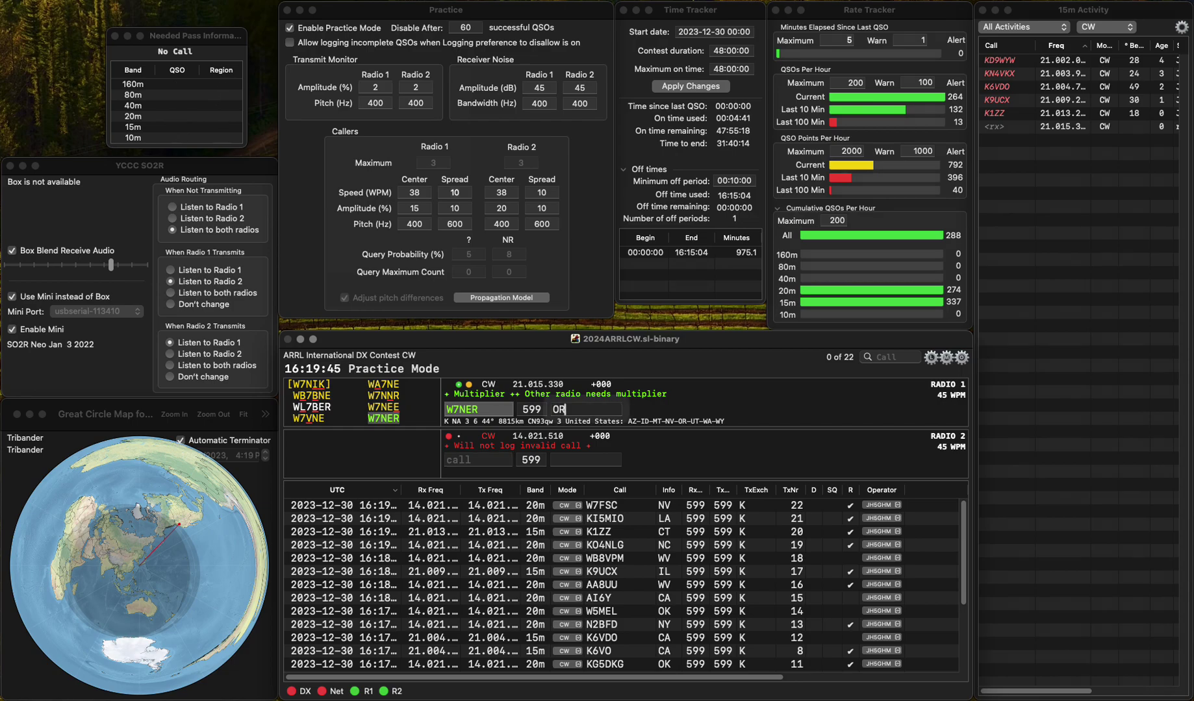
Step: Work K5YX on Radio 2 and log the contact with received exchange OK
type("K5")
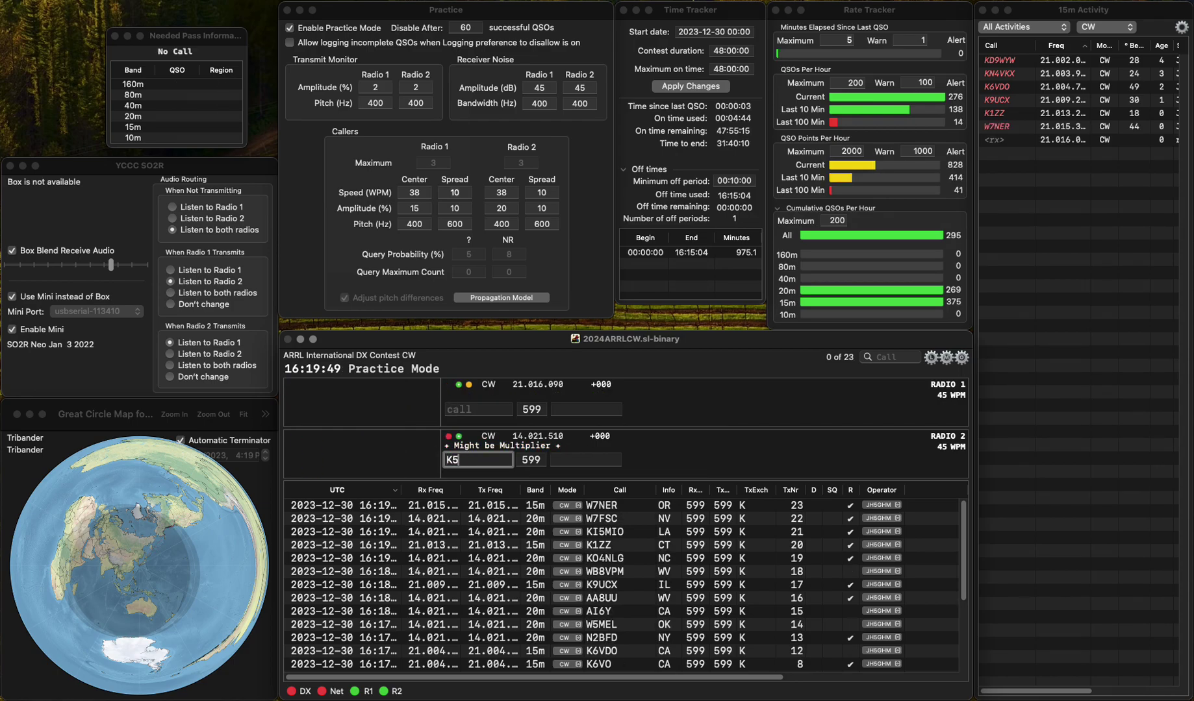
type("YX")
key("Return")
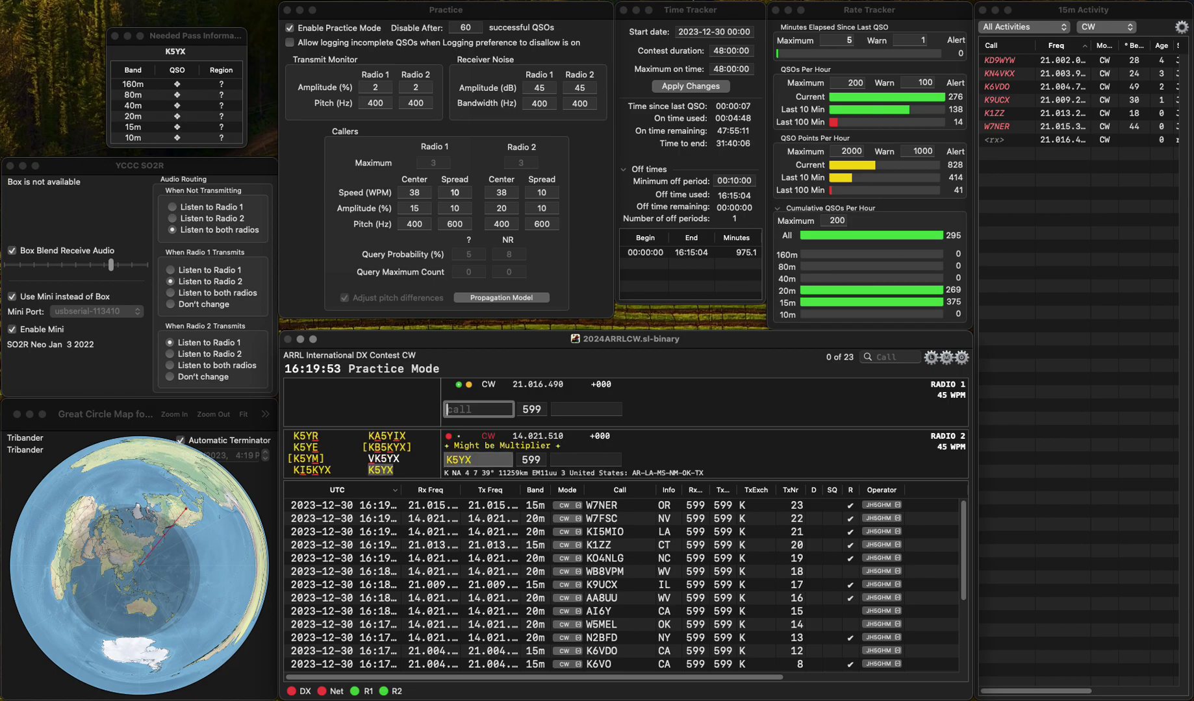
key("Down")
key("space")
type("OK")
key("Return")
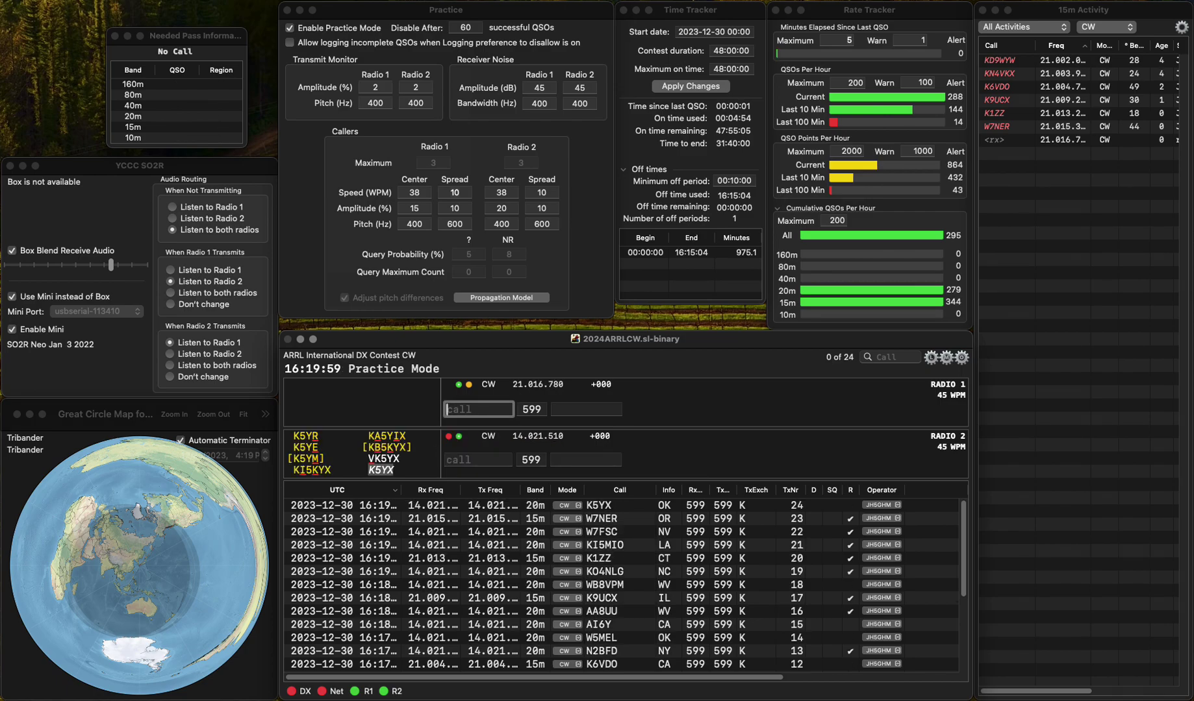
Step: Build the call AB4IQ on Radio 2, starting from its suffix IQ, and log the contact with exchange TN
key("Down")
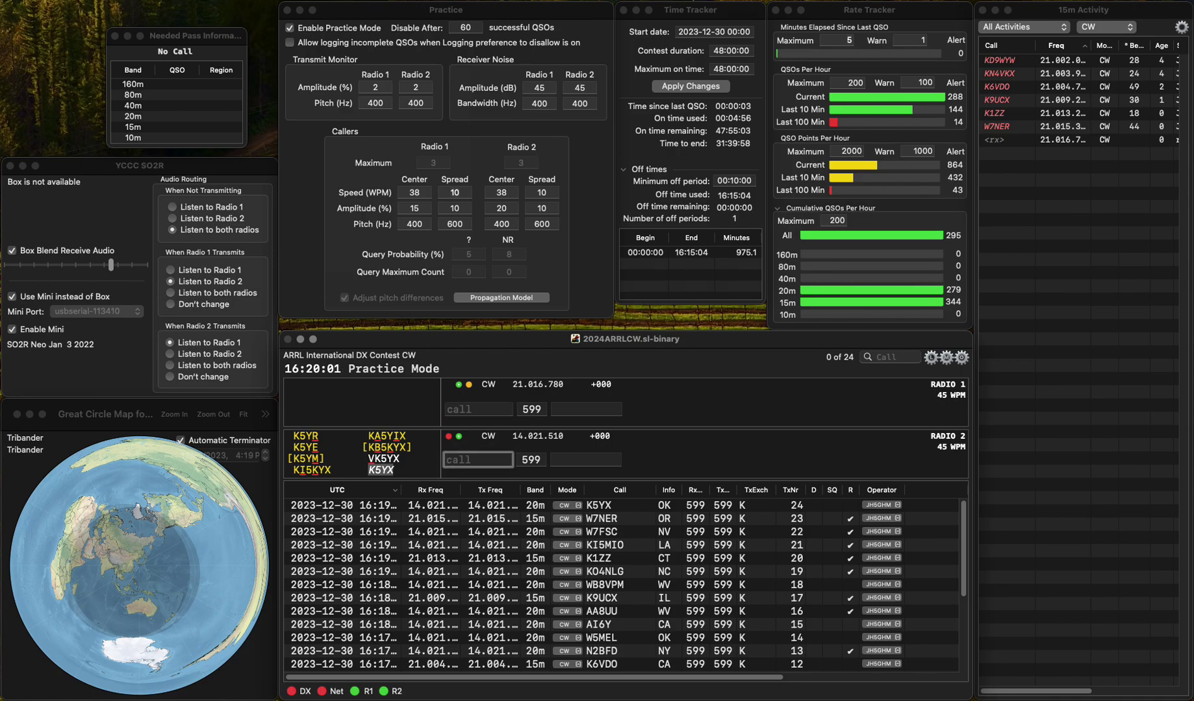
type("IQ")
type("AB")
type("4")
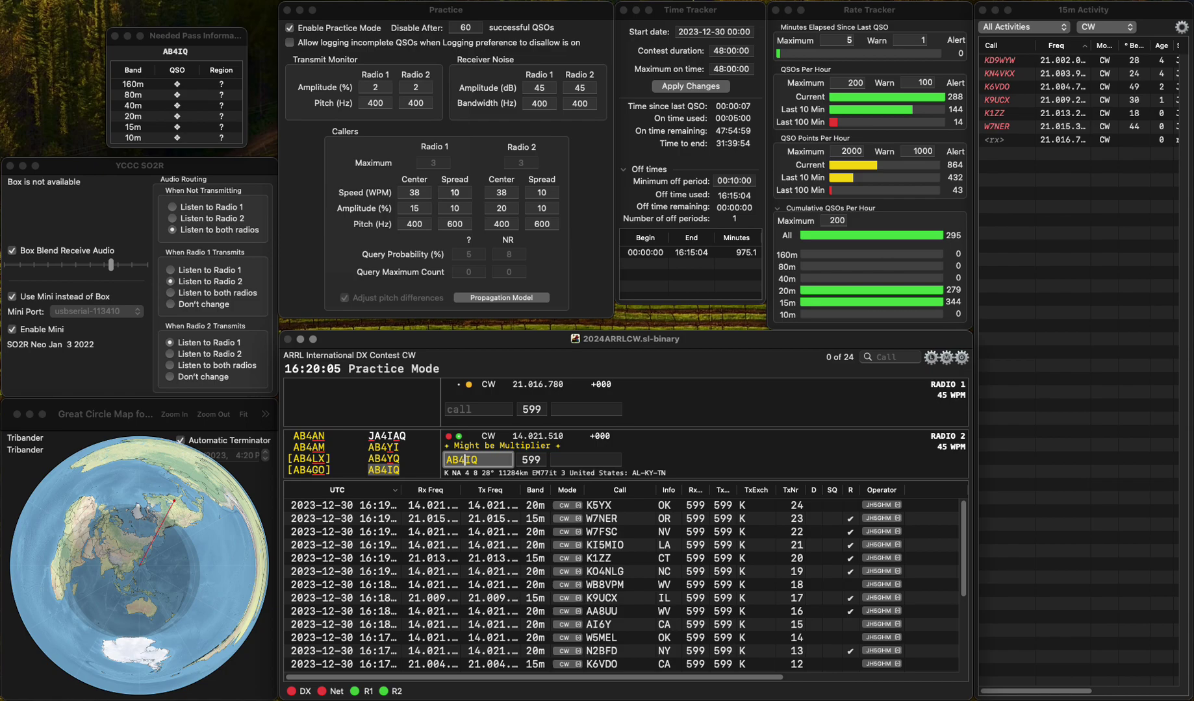
left_click(478, 409)
key("Down")
key("space")
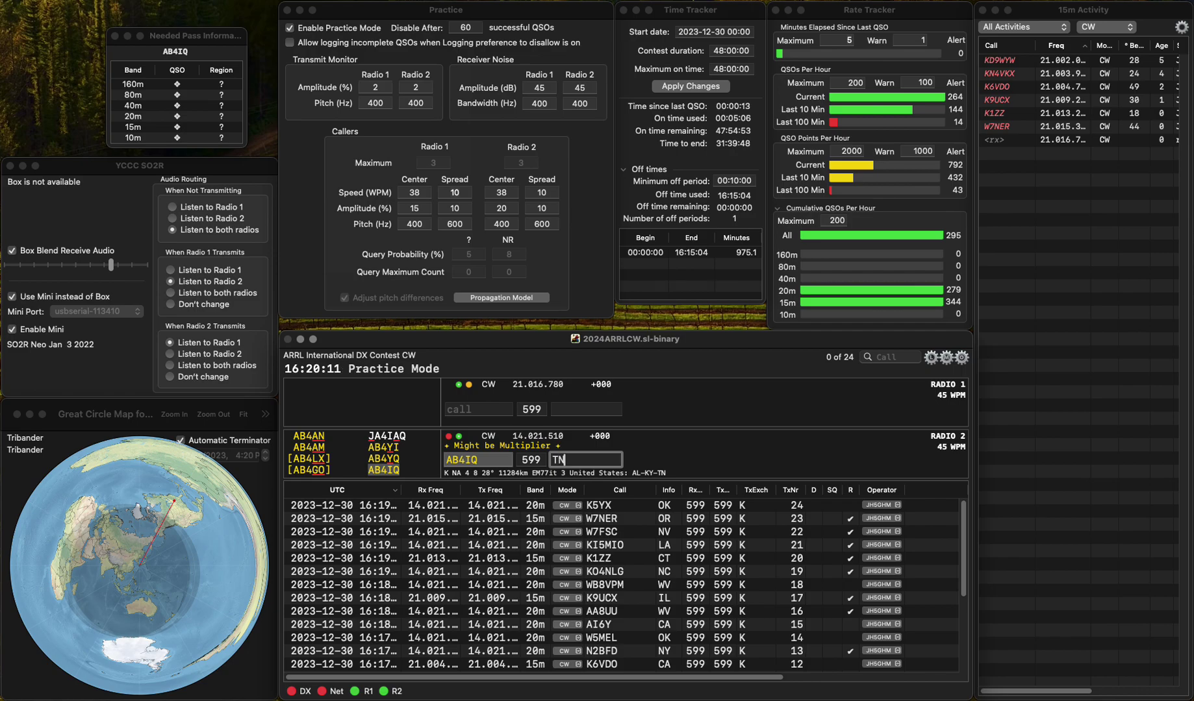
key("Return")
type("N5LX/7")
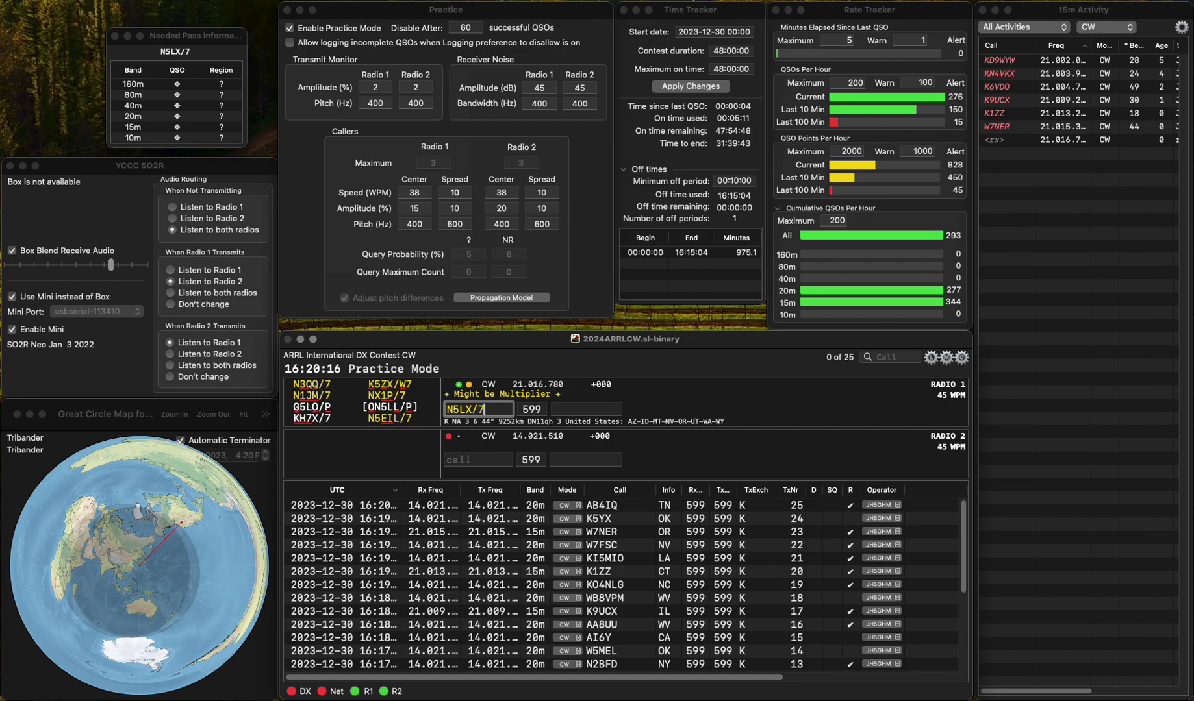
key("Return")
key("BackSpace")
key("BackSpace")
type("EIL")
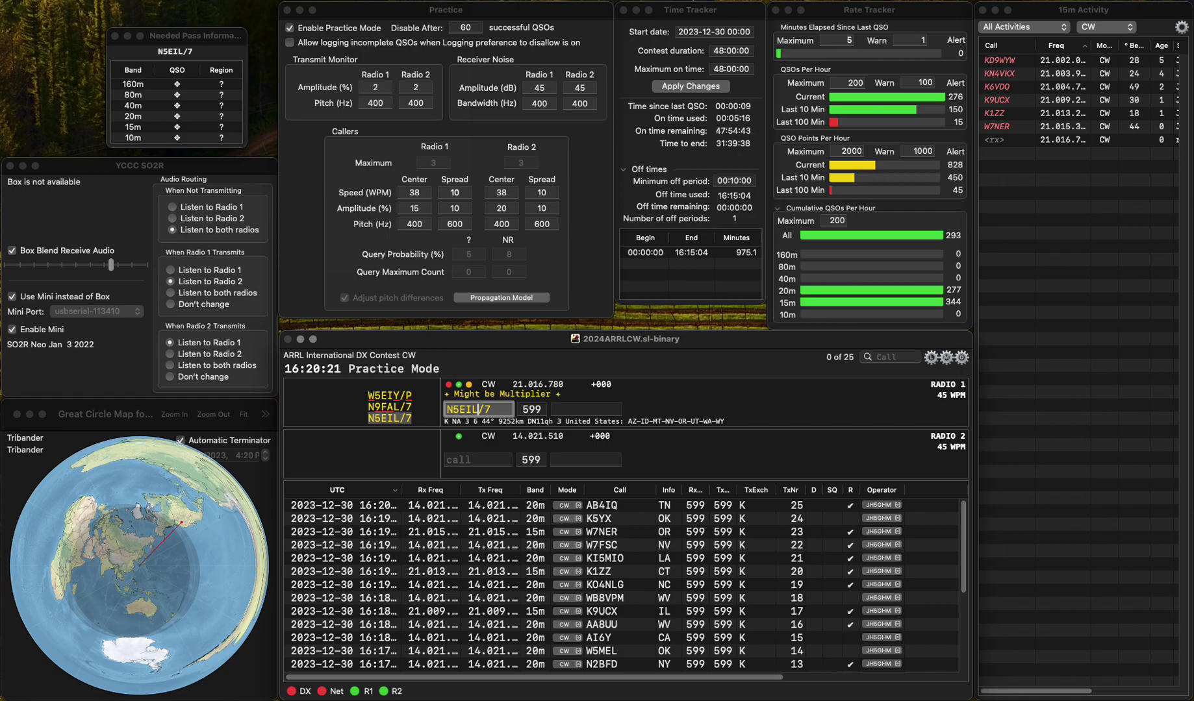
key("Return")
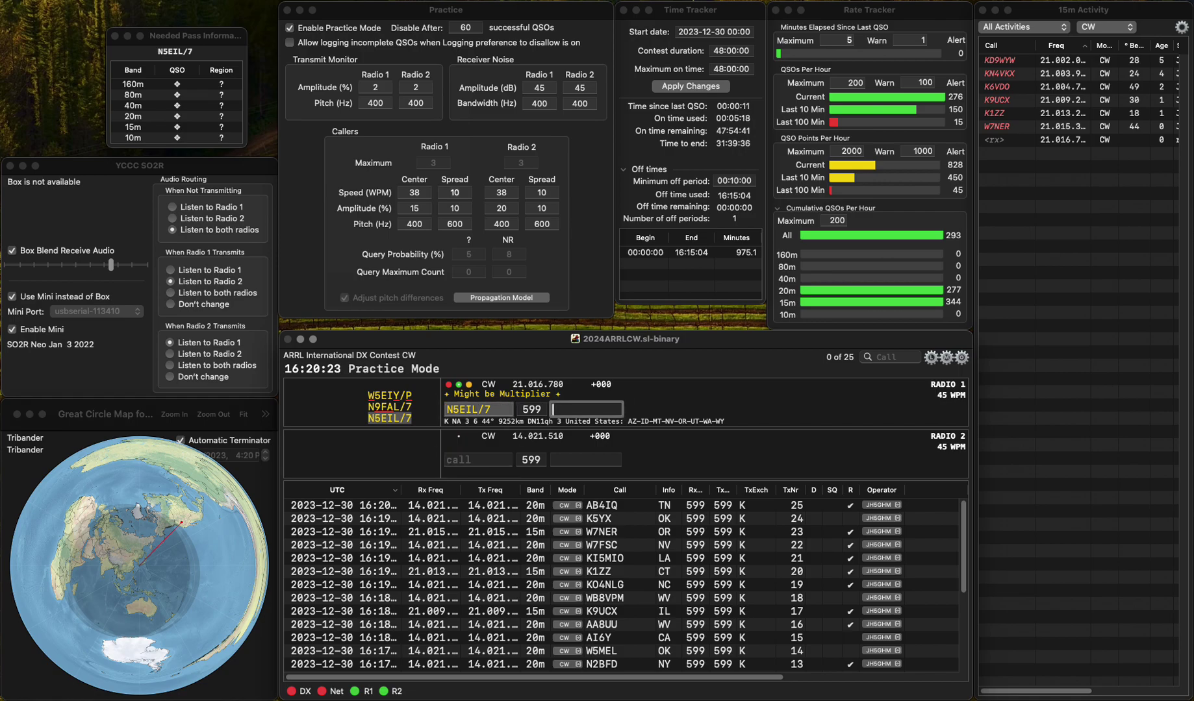
key("Return")
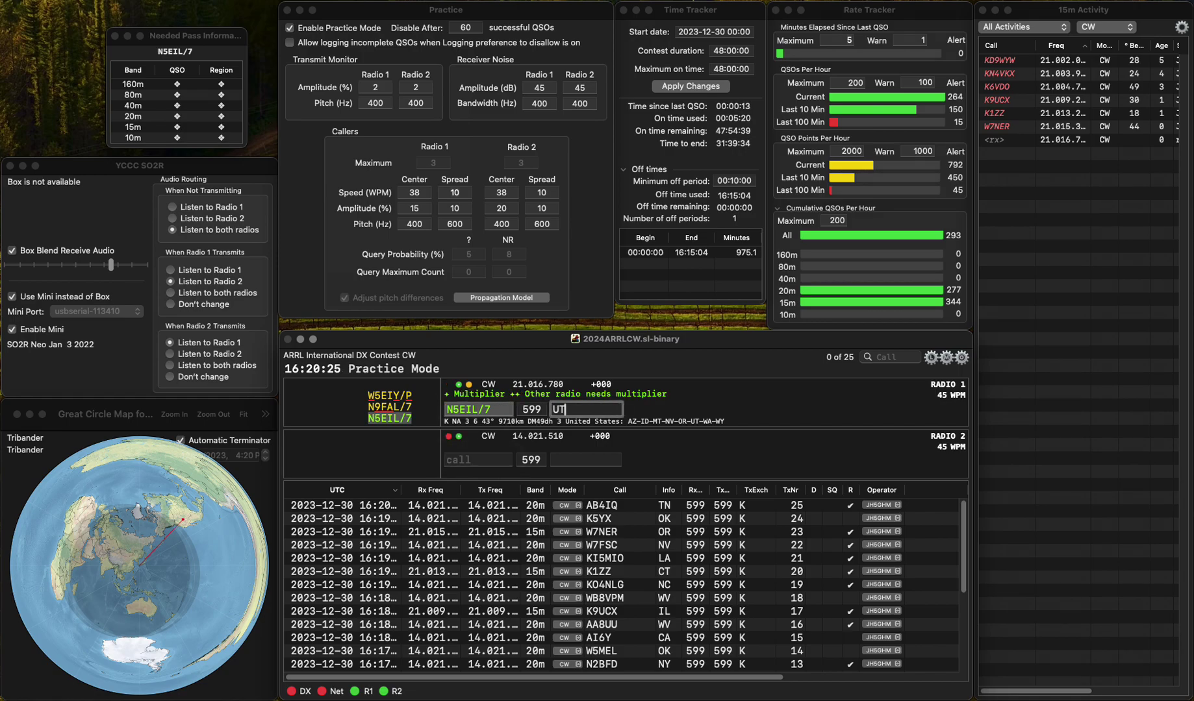
Step: Enter AF4HX on Radio 2, removing a stray leading K from the call, and send it
type("KAF")
key("Left")
key("Left")
key("BackSpace")
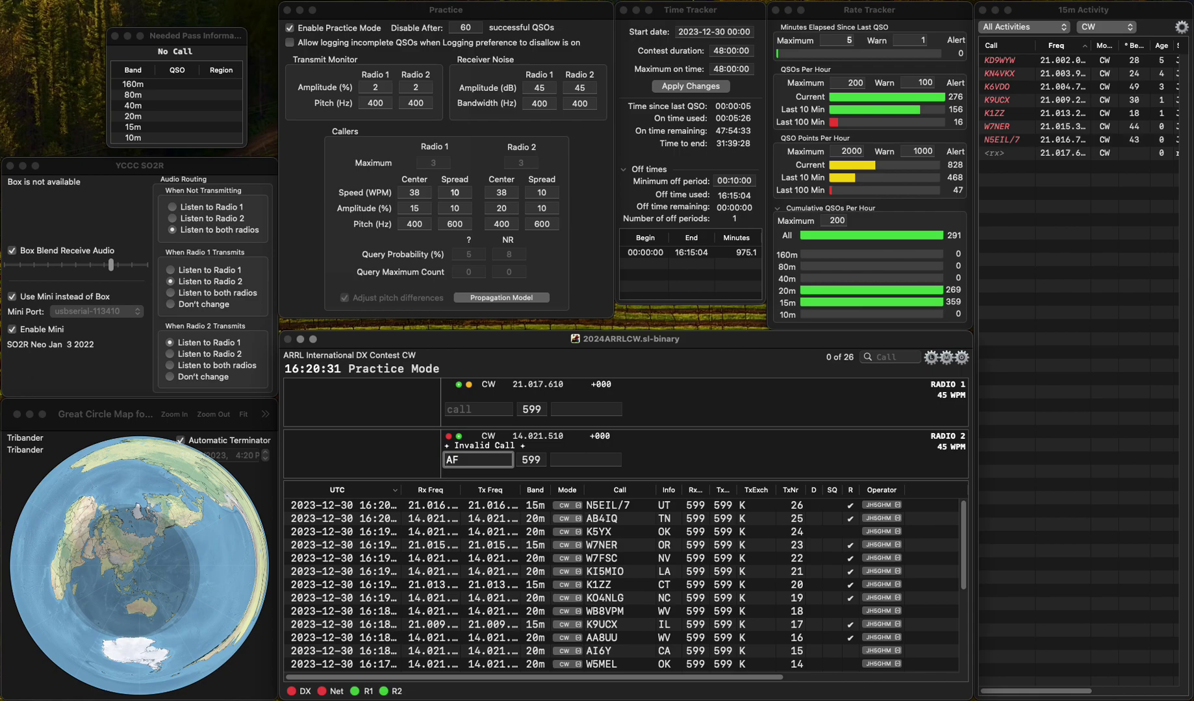
type("4HX")
key("Return")
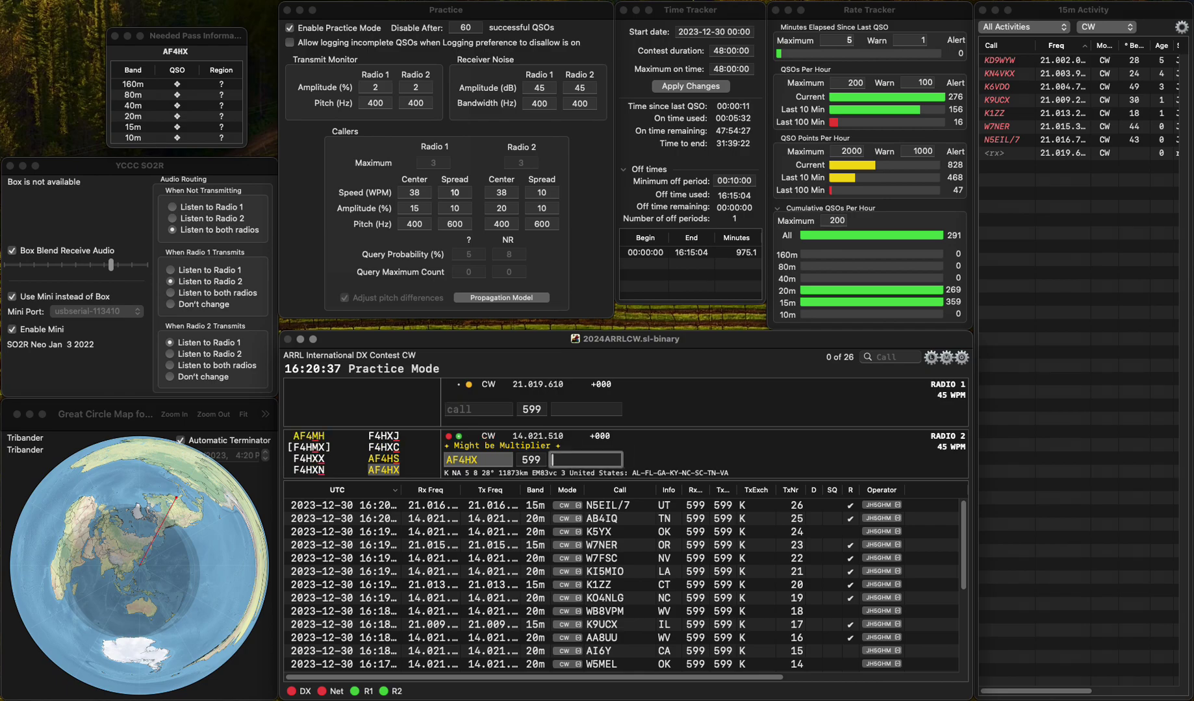
Step: Log AF4HX on Radio 2 with exchange SC, then send K5VPN, correcting the call from K5VGN, and log it with exchange AR
key("Return")
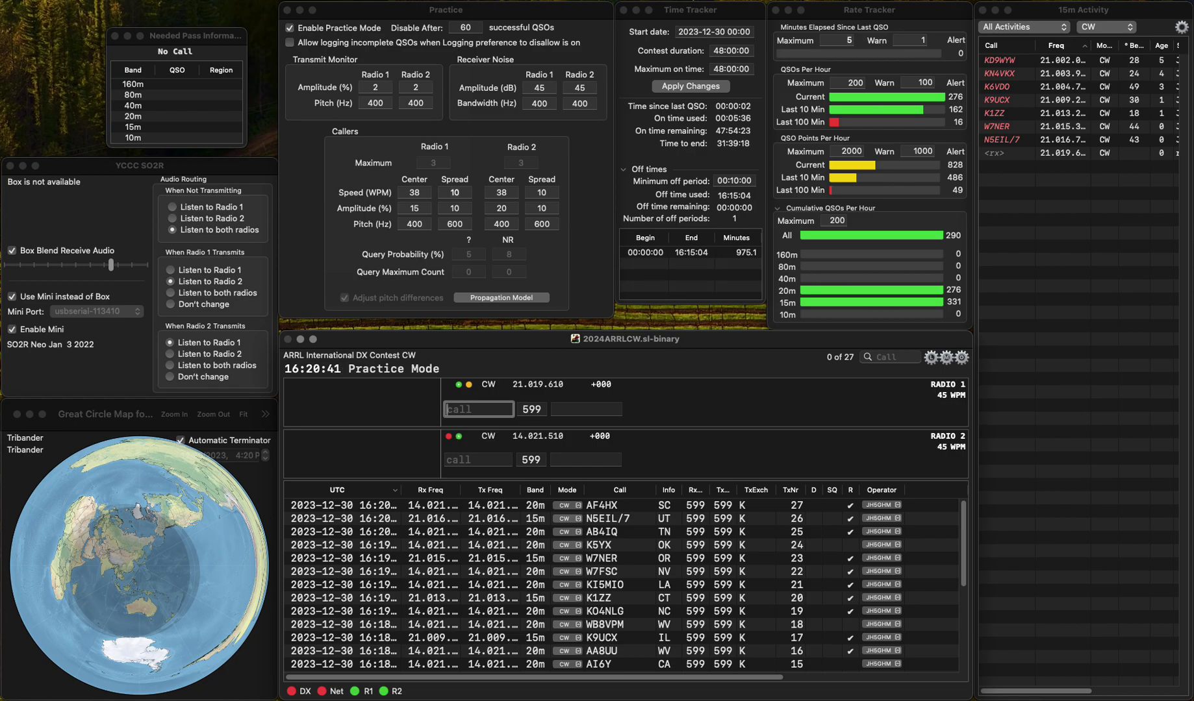
left_click(478, 460)
type("K5V")
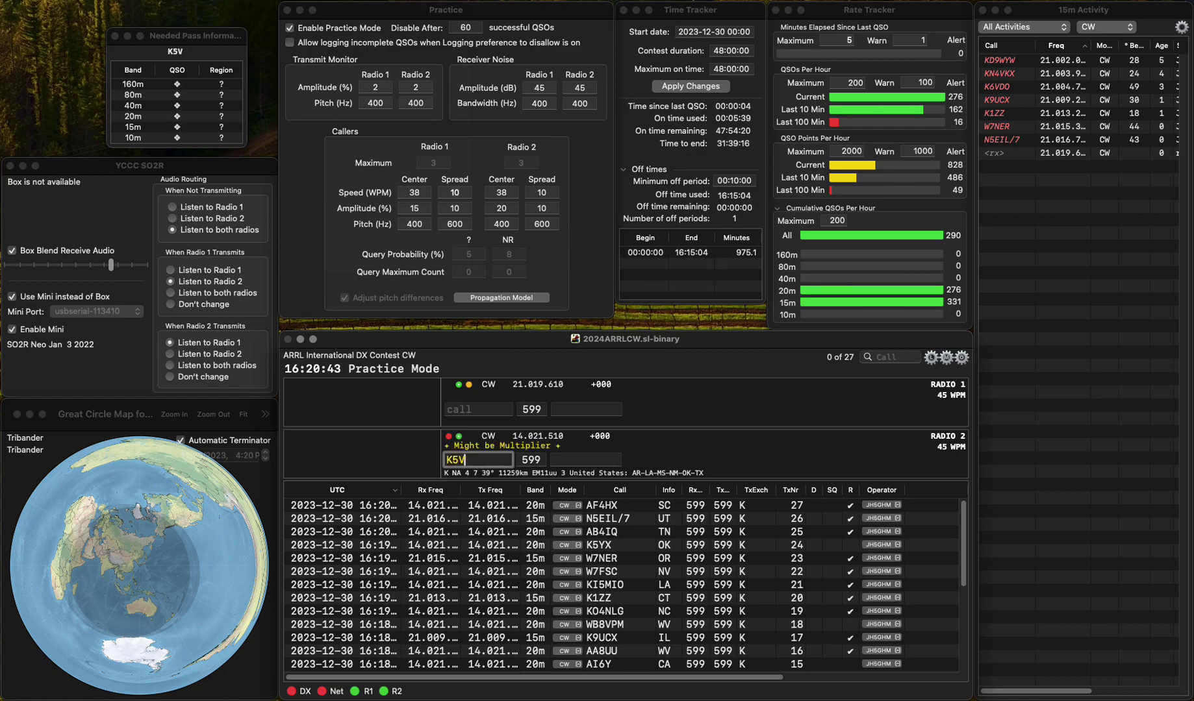
type("GN")
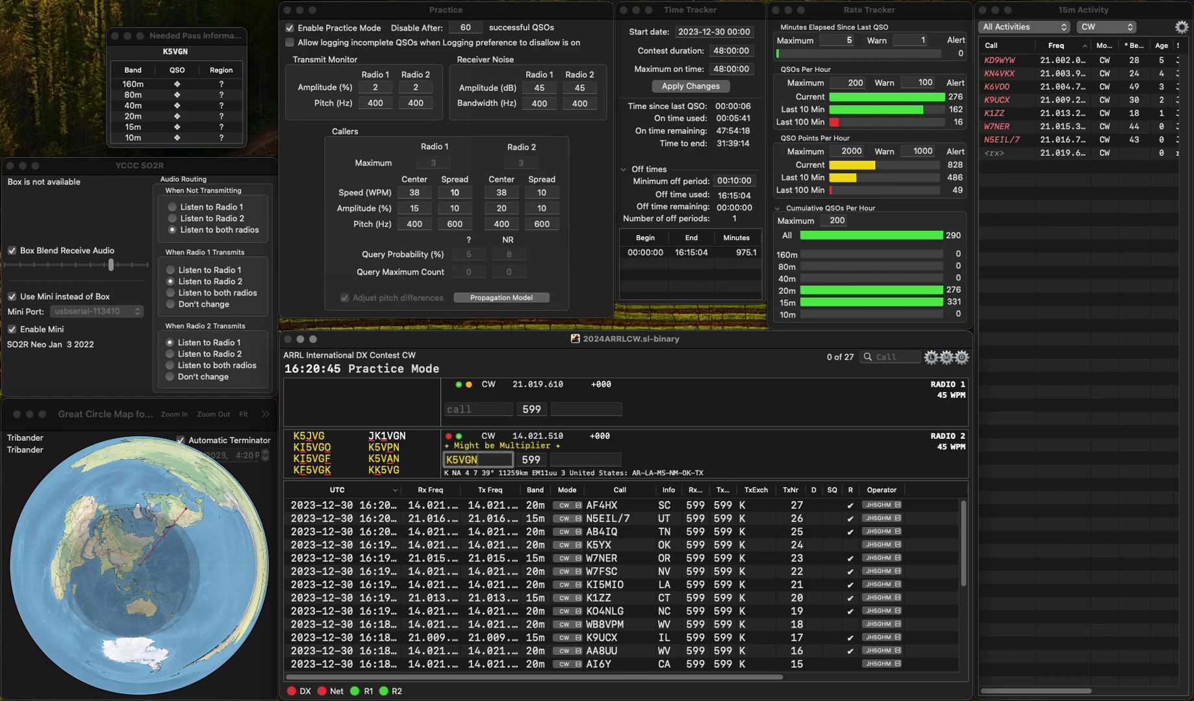
key("BackSpace")
key("BackSpace")
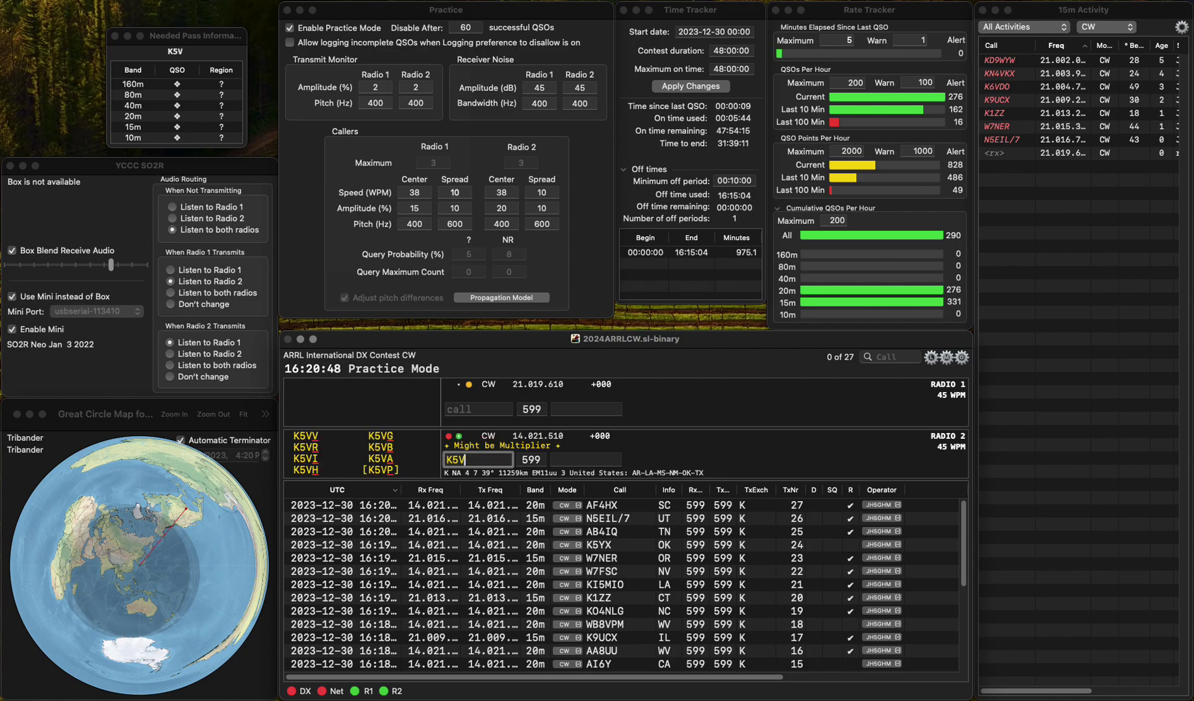
type("PN")
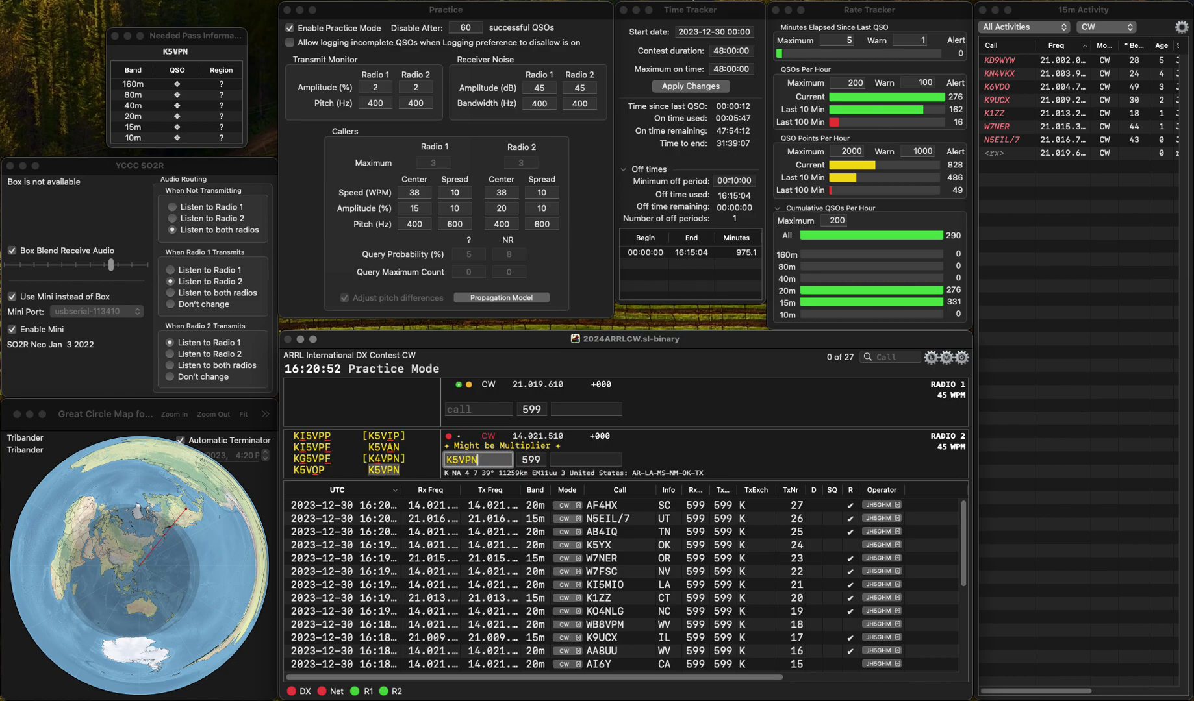
key("Return")
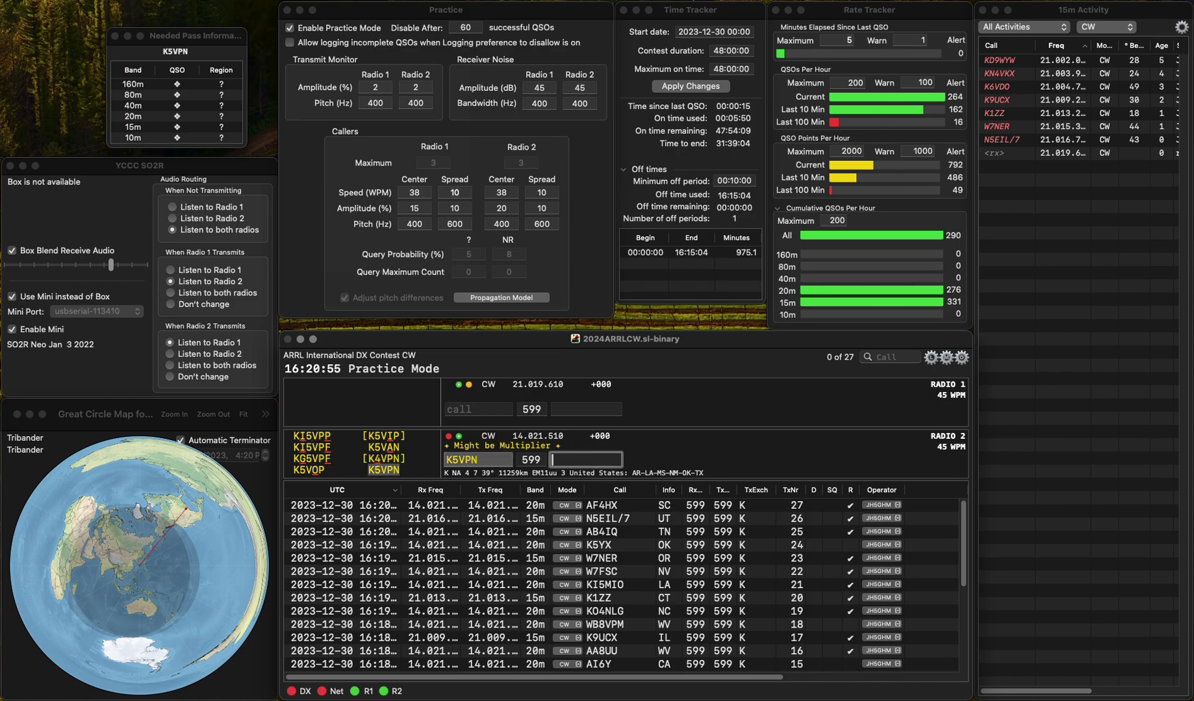
type("AR")
key("Return")
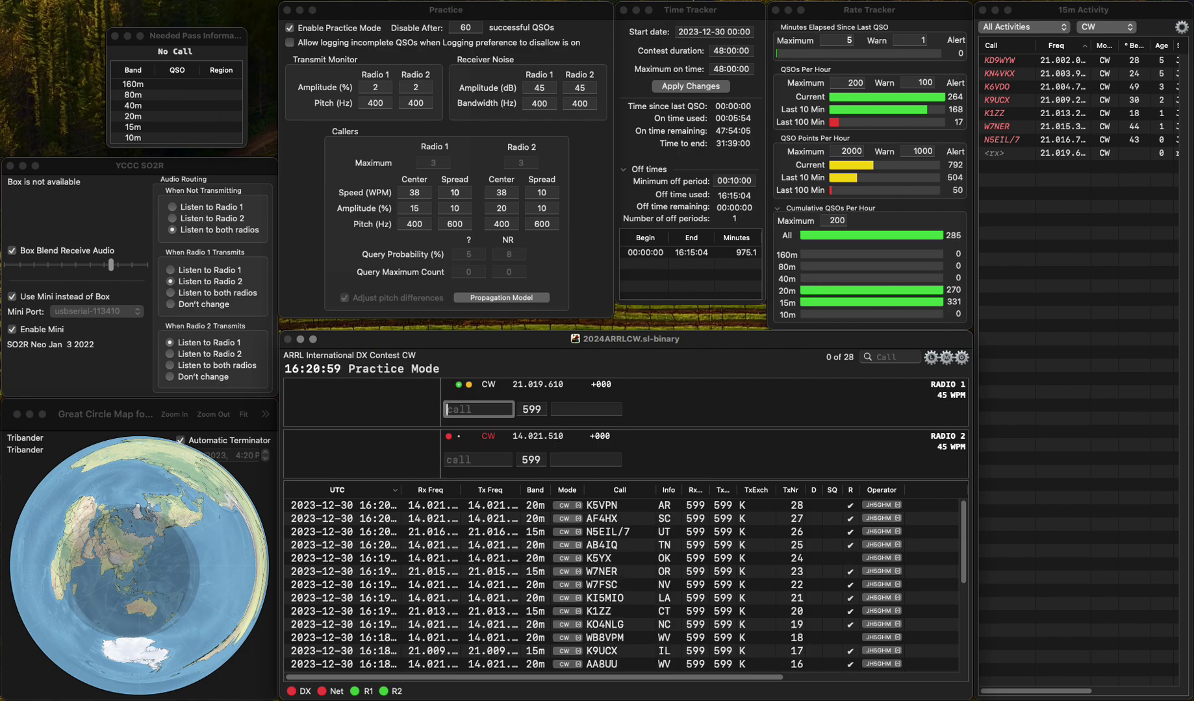
Step: Work K7YK on Radio 1 and log it with exchange WA while entering VA3RKW on Radio 2
type("K7YK")
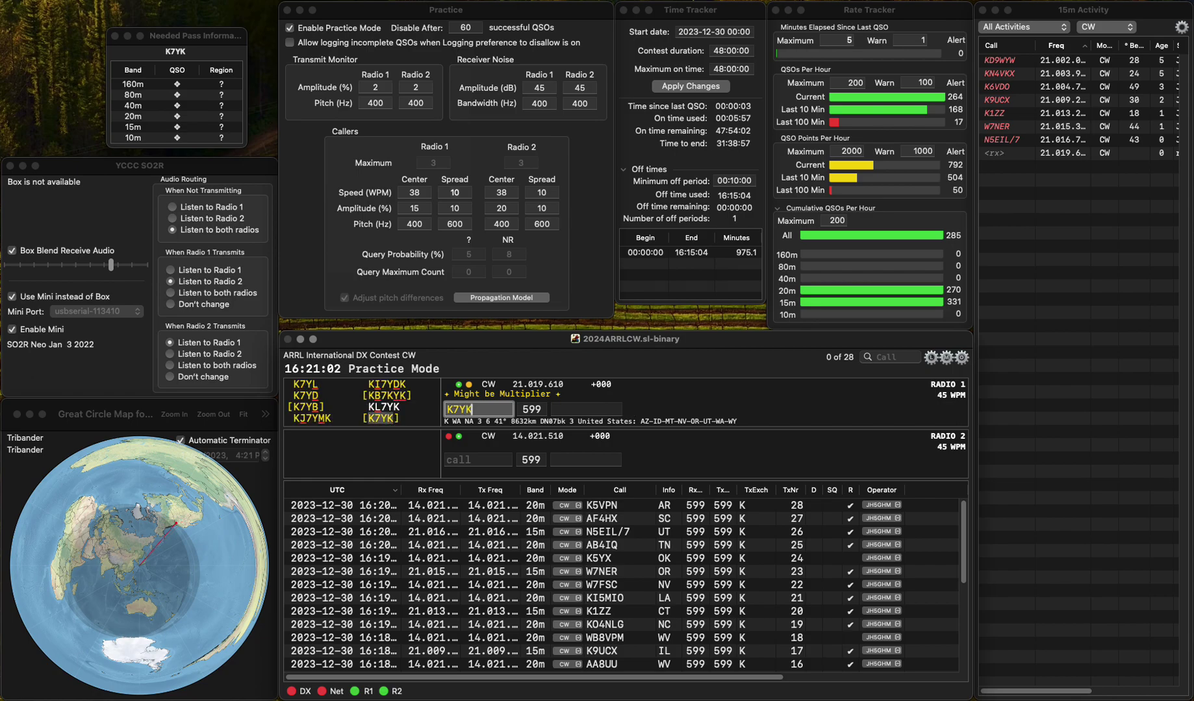
key("Return")
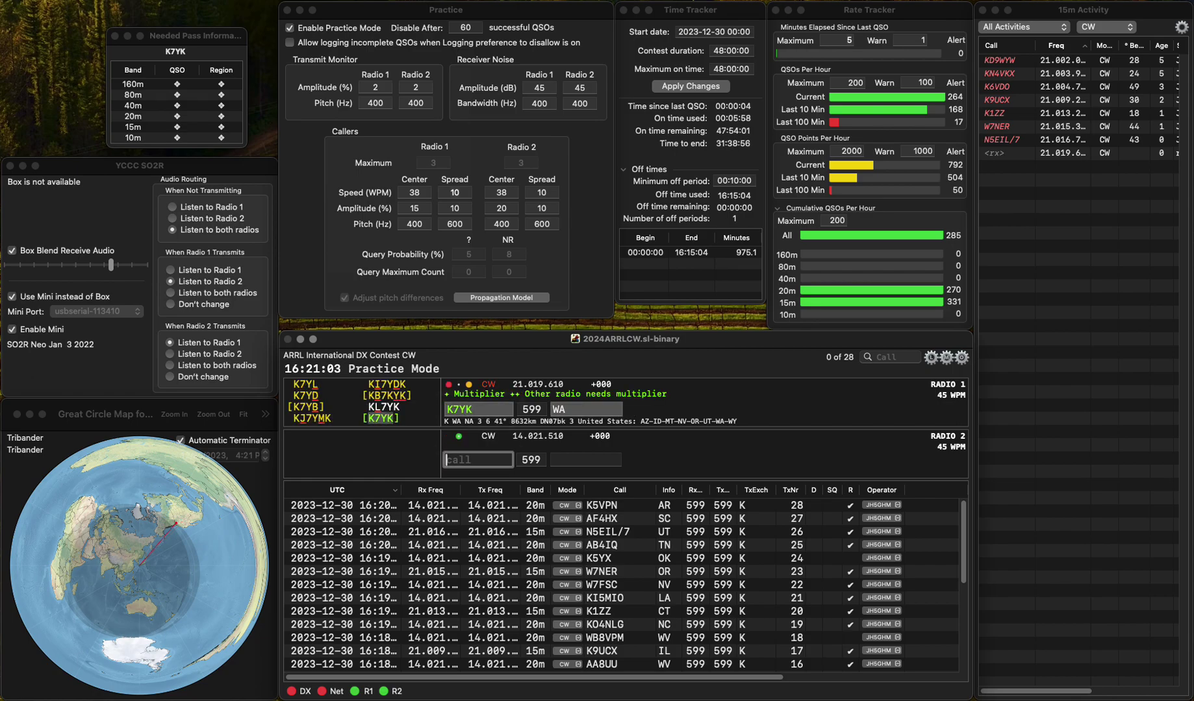
type("VA3RKW")
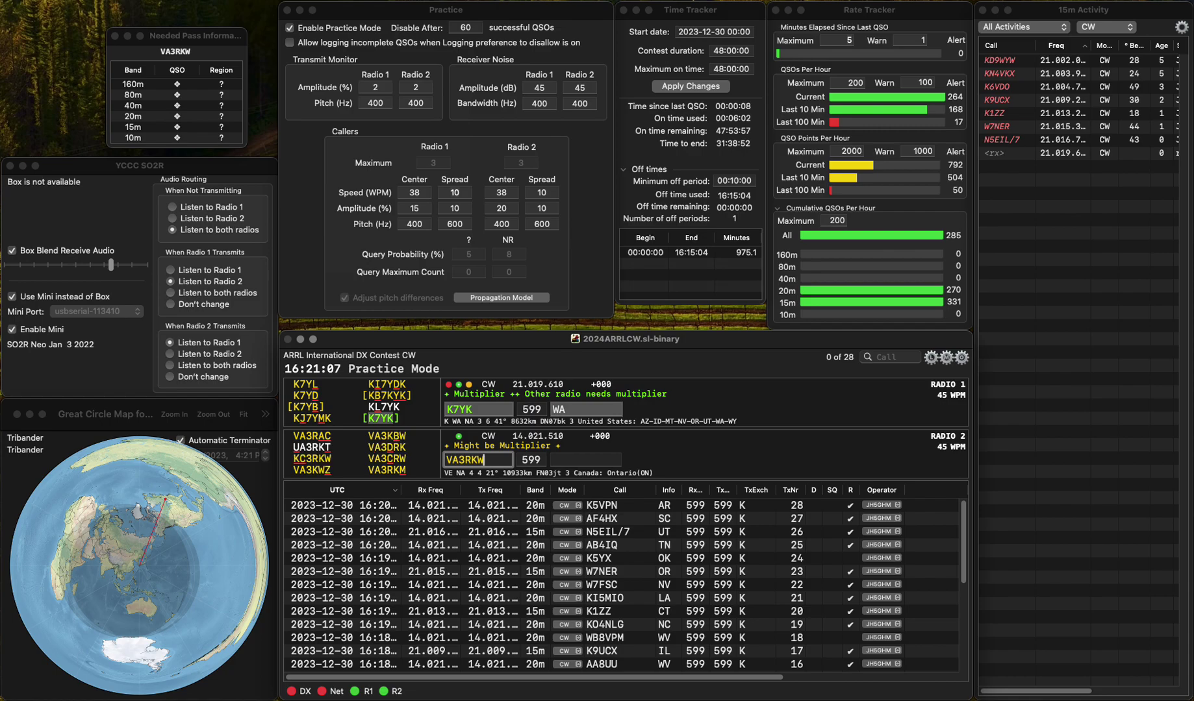
key("Return")
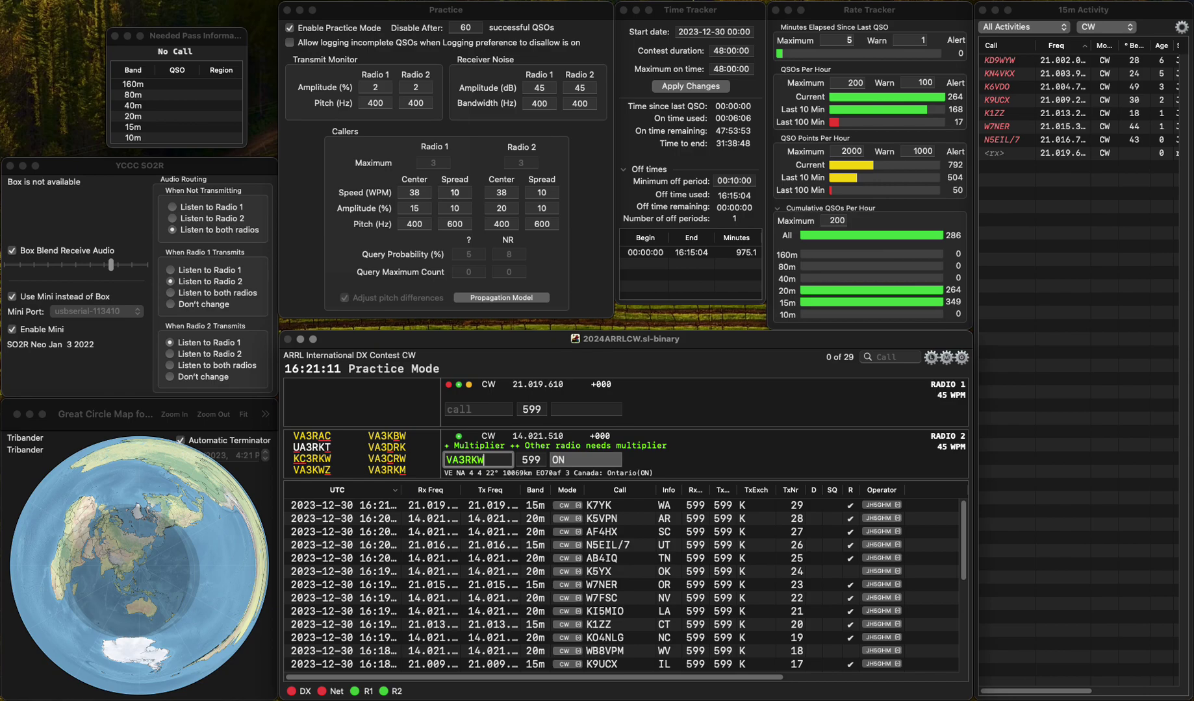
key("BackSpace")
type("P")
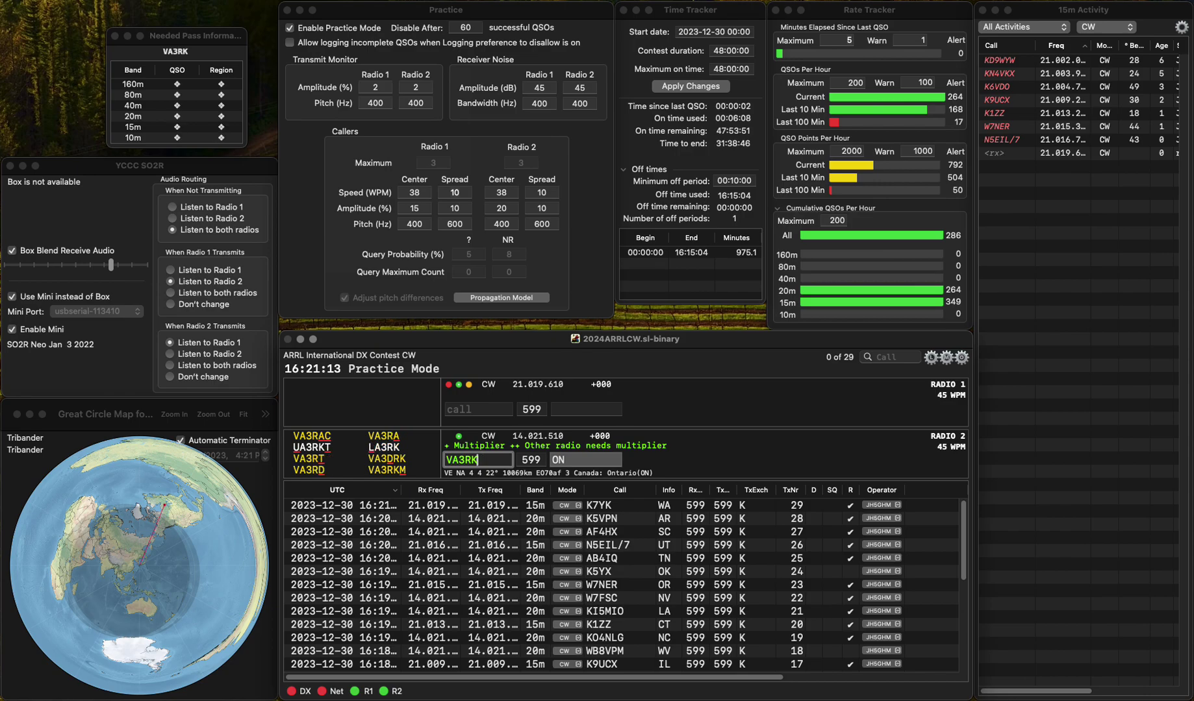
left_click(471, 459)
type("PKP")
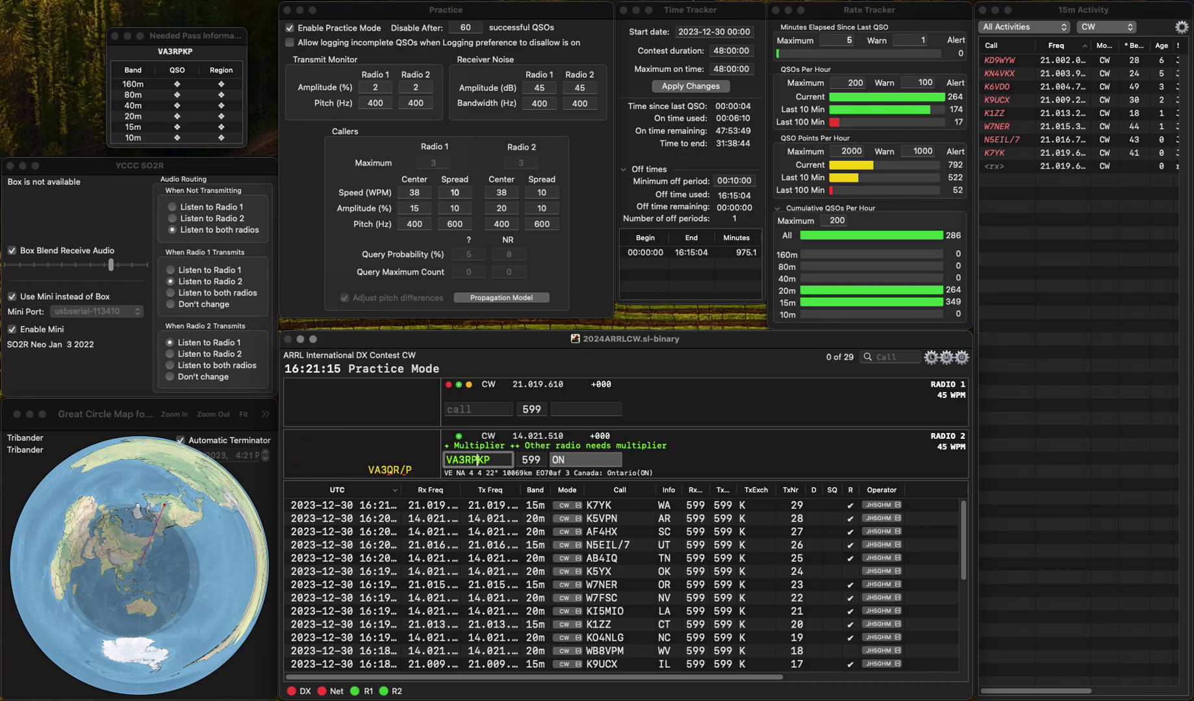
key("BackSpace")
key("BackSpace")
type("W")
key("Return")
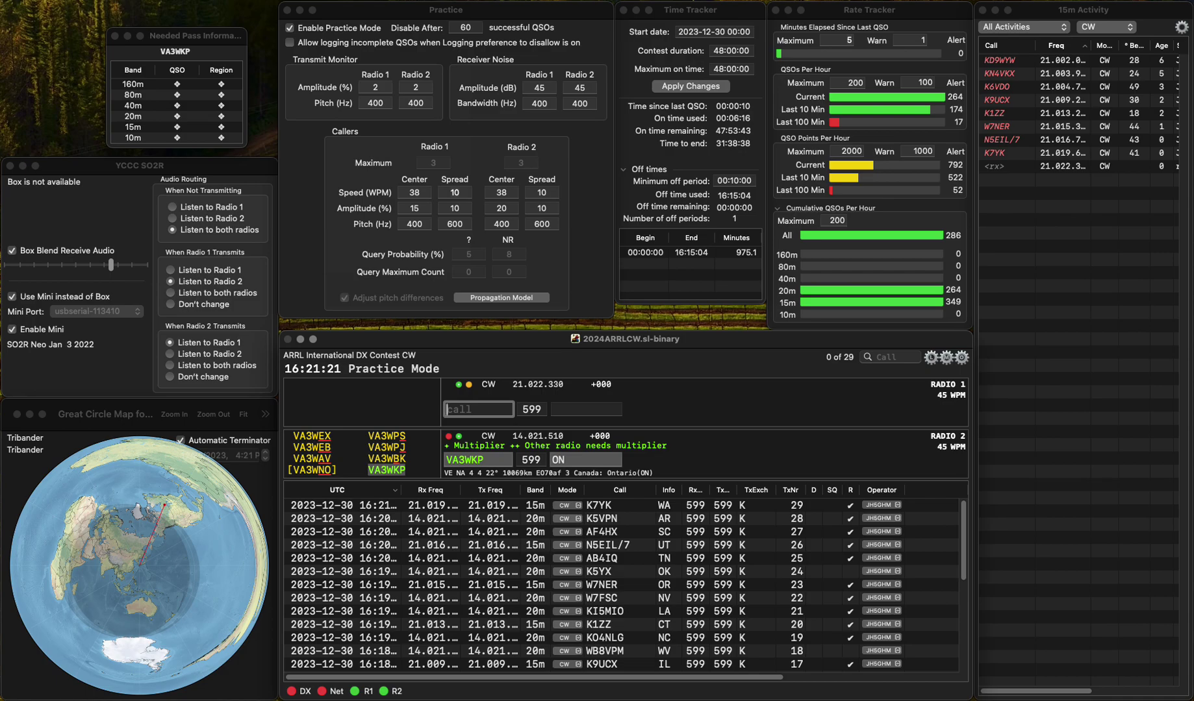
left_click(471, 460)
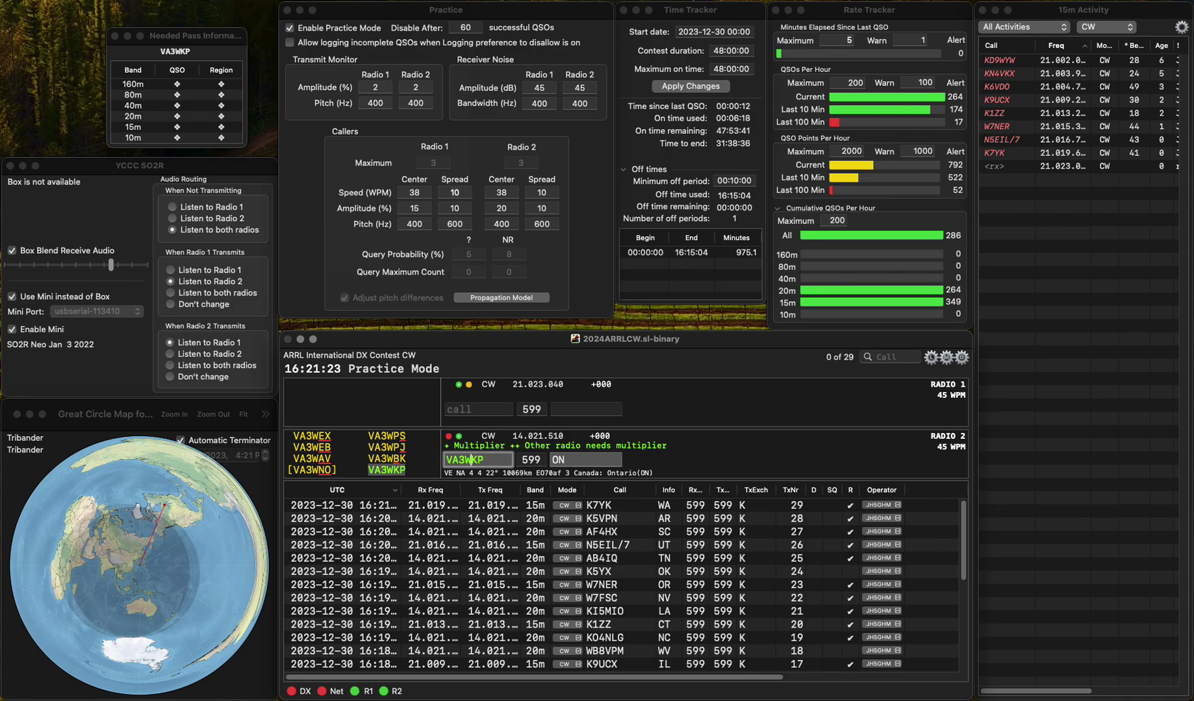
key("Return")
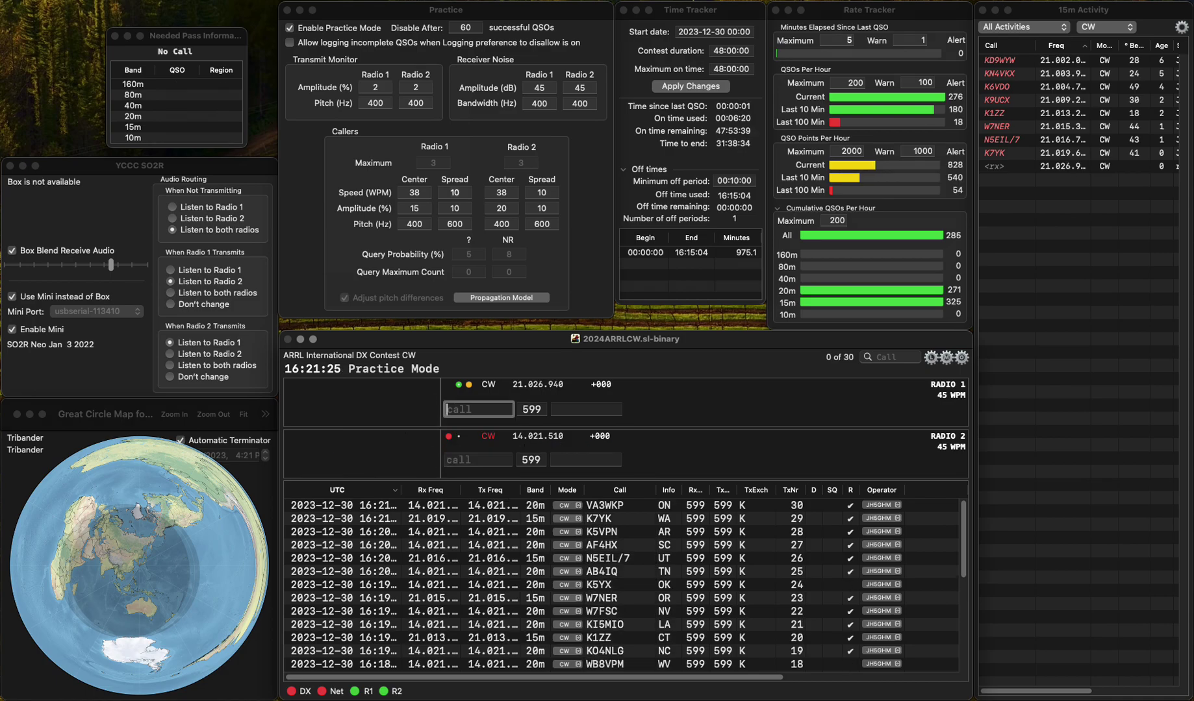
left_click(478, 460)
type("N5TU/0")
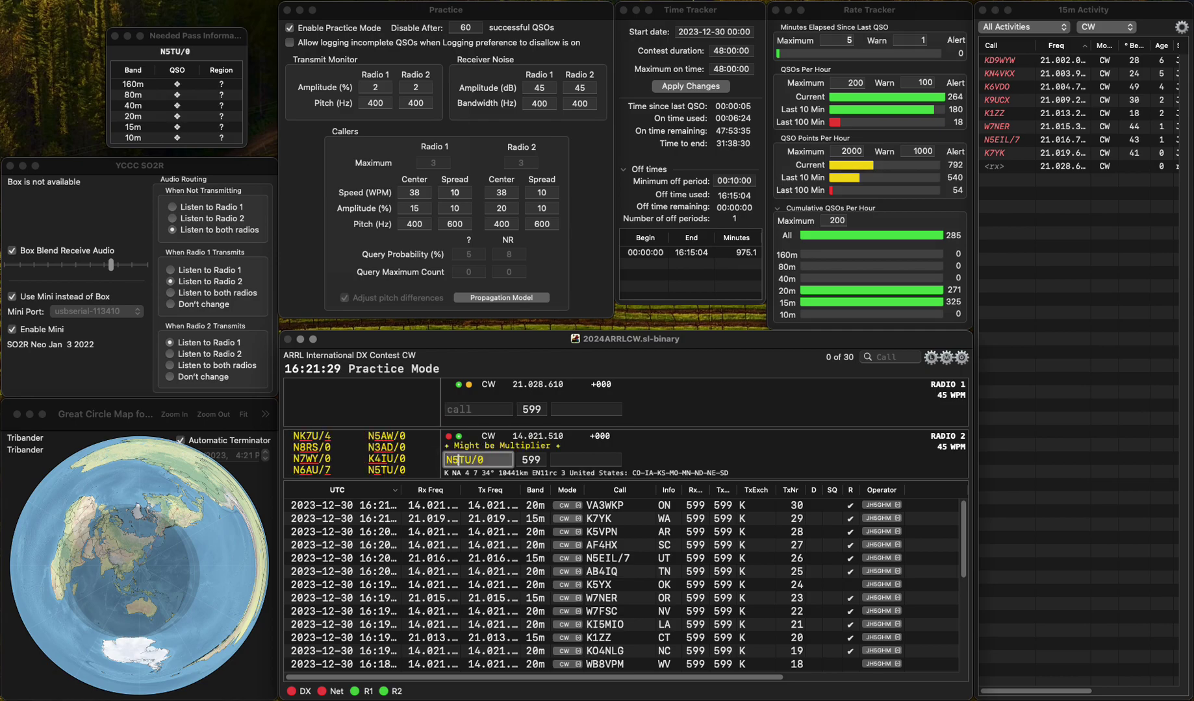
key("Return")
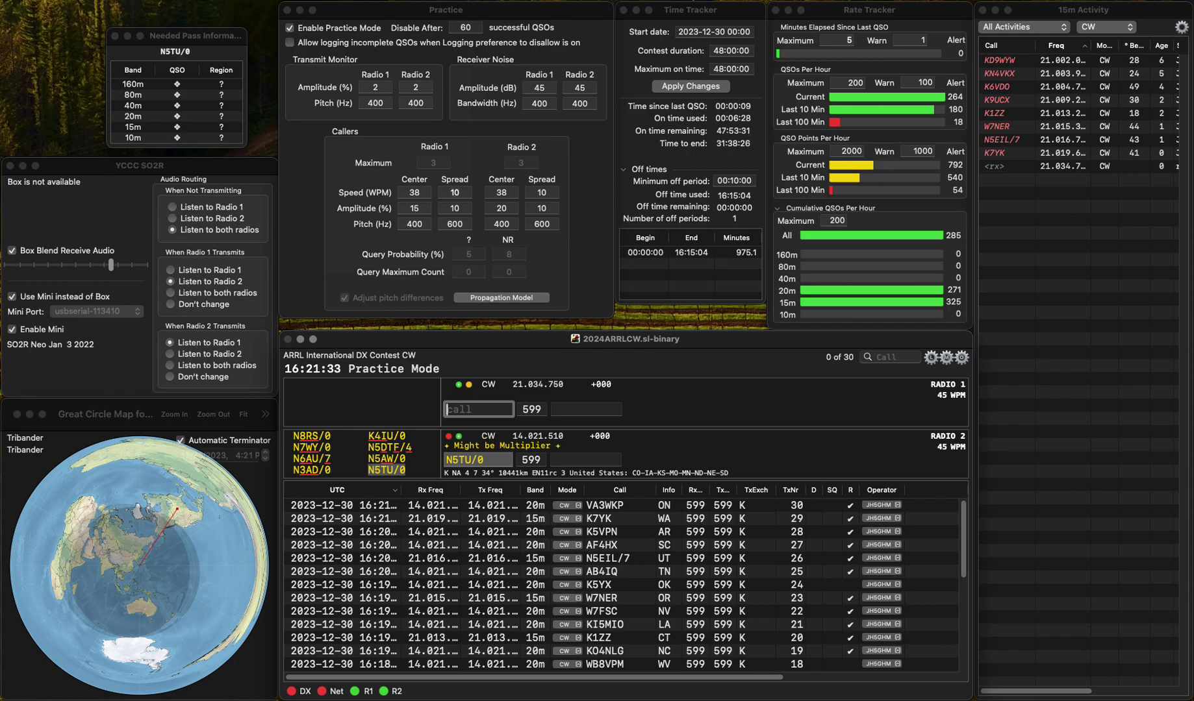
key("Down")
type("IA")
key("Return")
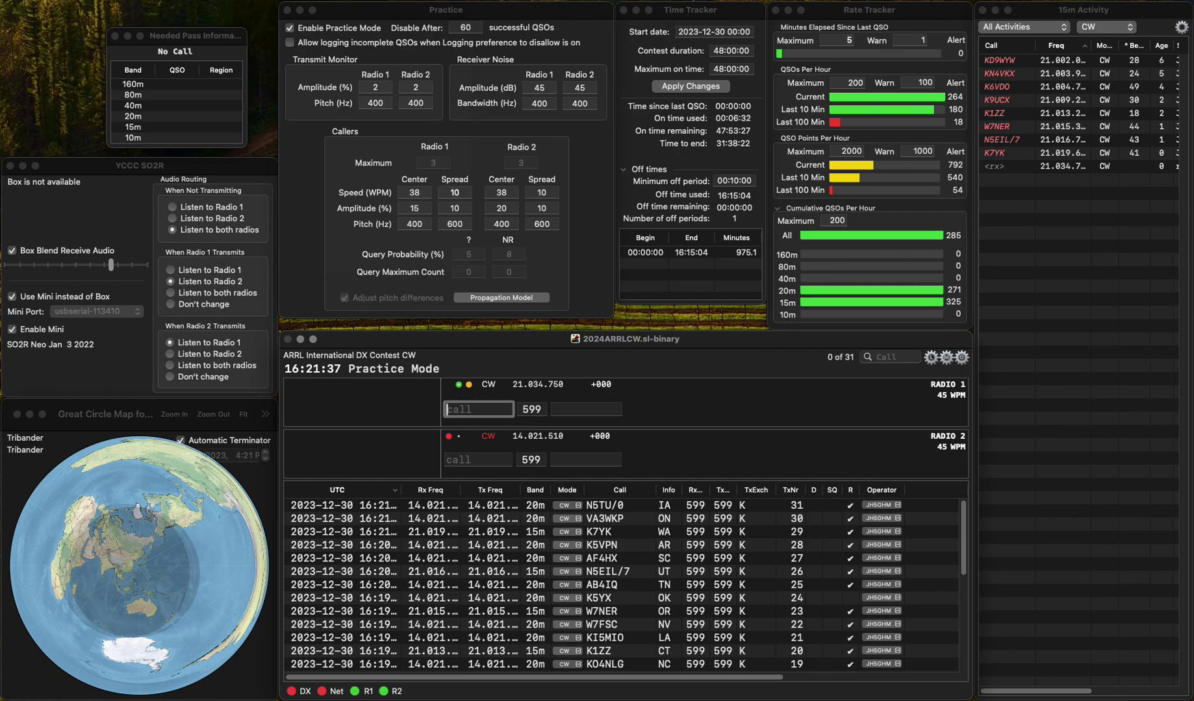
Step: Enter X31NEL on Radio 1, correct the call to K1NEL, and send it
type("X31NEL")
key("Right")
key("BackSpace")
key("BackSpace")
type("K")
key("Return")
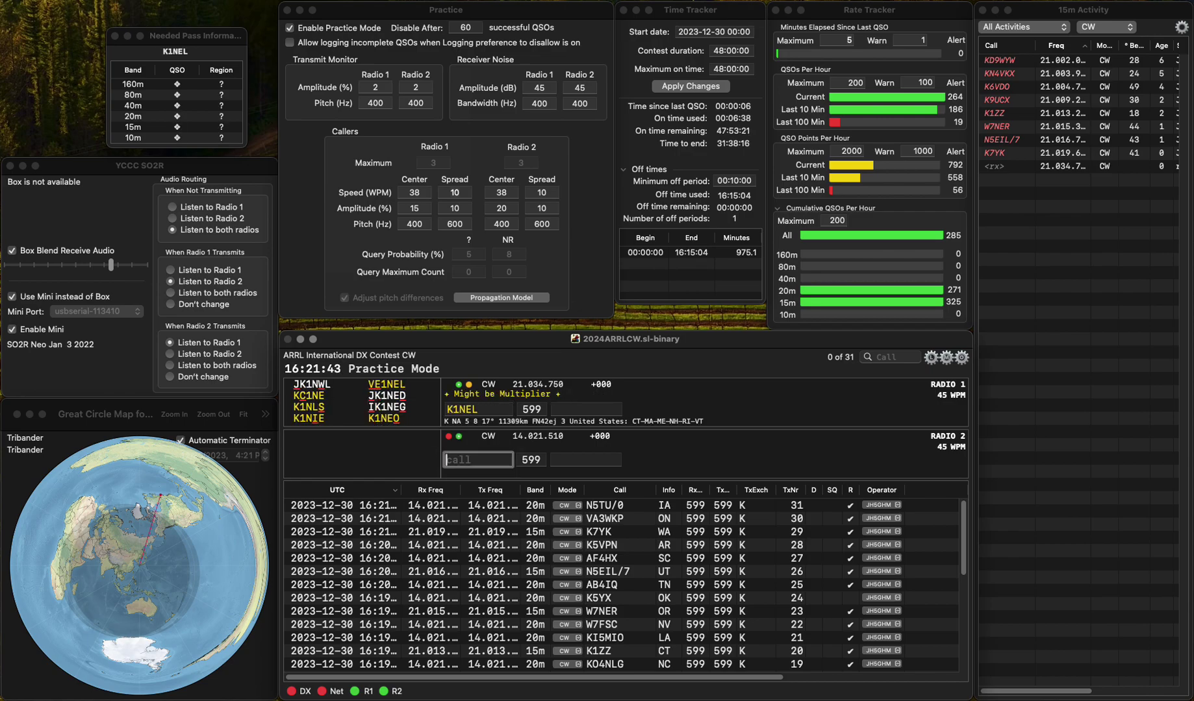
type("NEB")
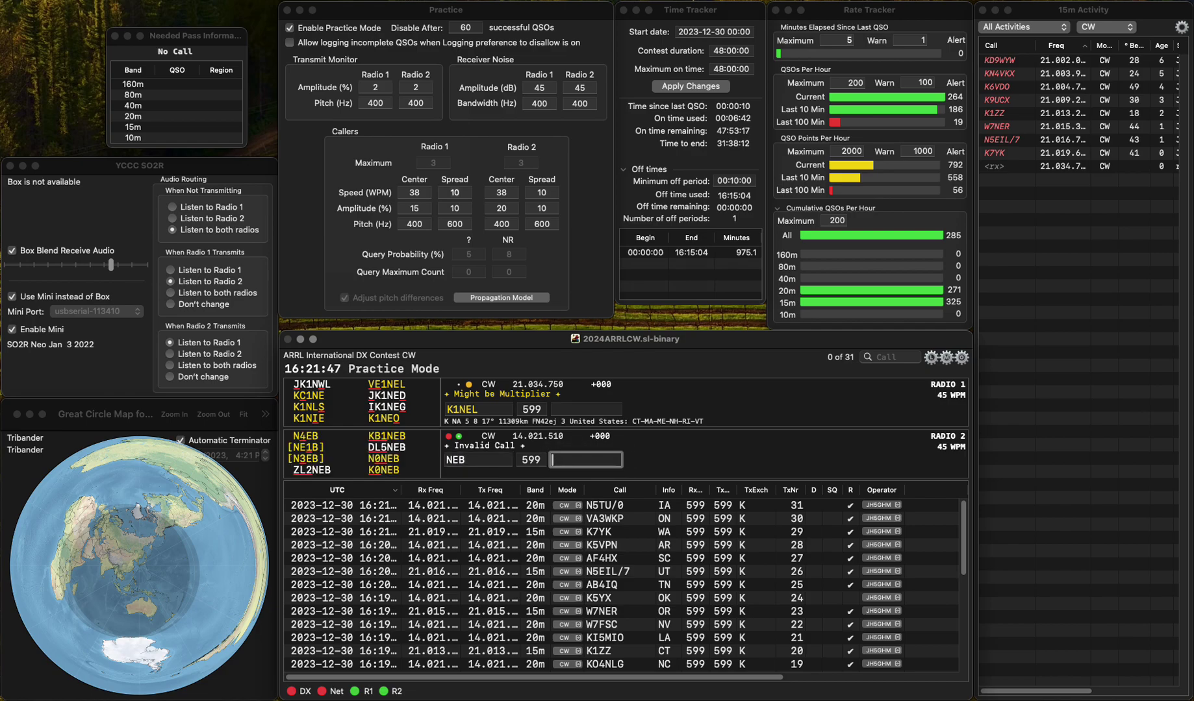
key("Left")
type("1")
key("Return")
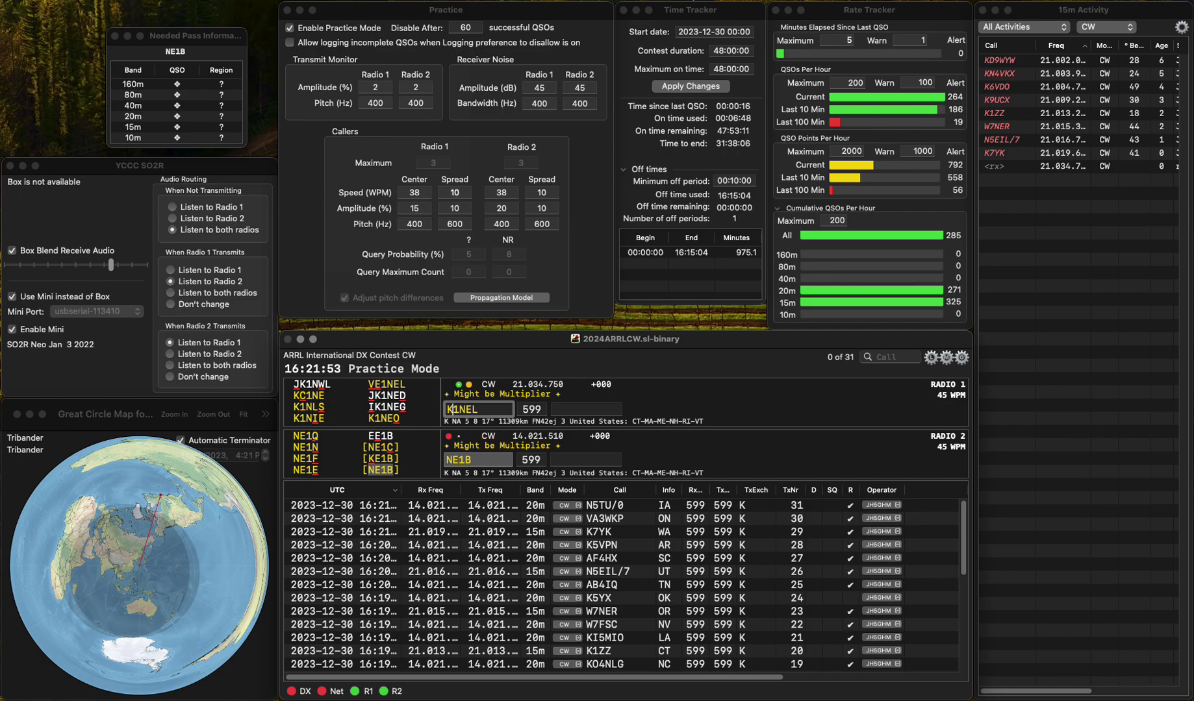
key("Down")
key("space")
type("NH")
key("Return")
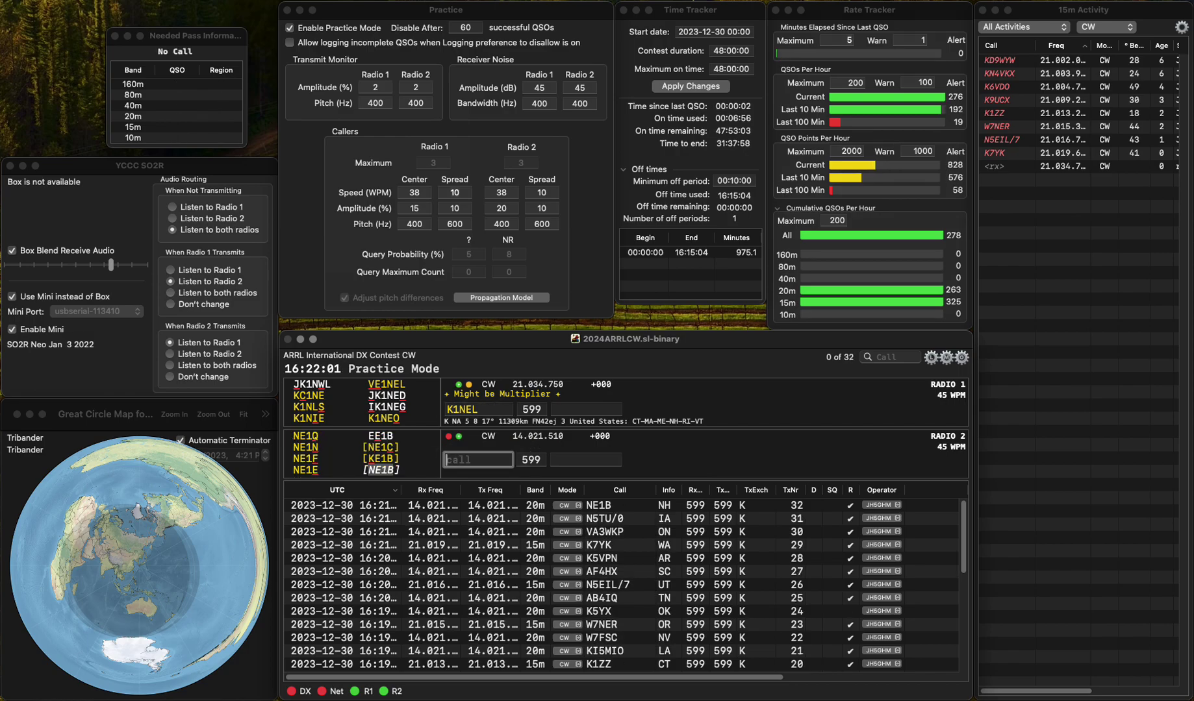
Step: Work WA1Z on Radio 2 and log it with exchange NH, while sending the Radio 1 call corrected to VE1NEL
type("WA1Z")
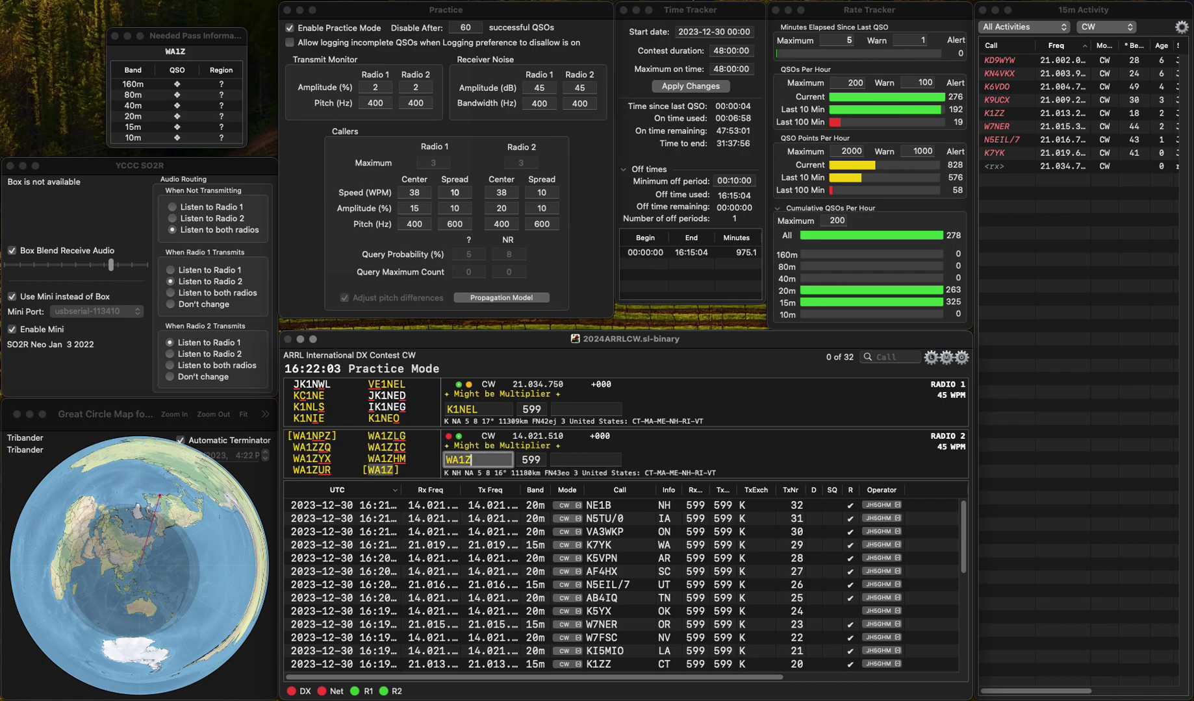
key("Return")
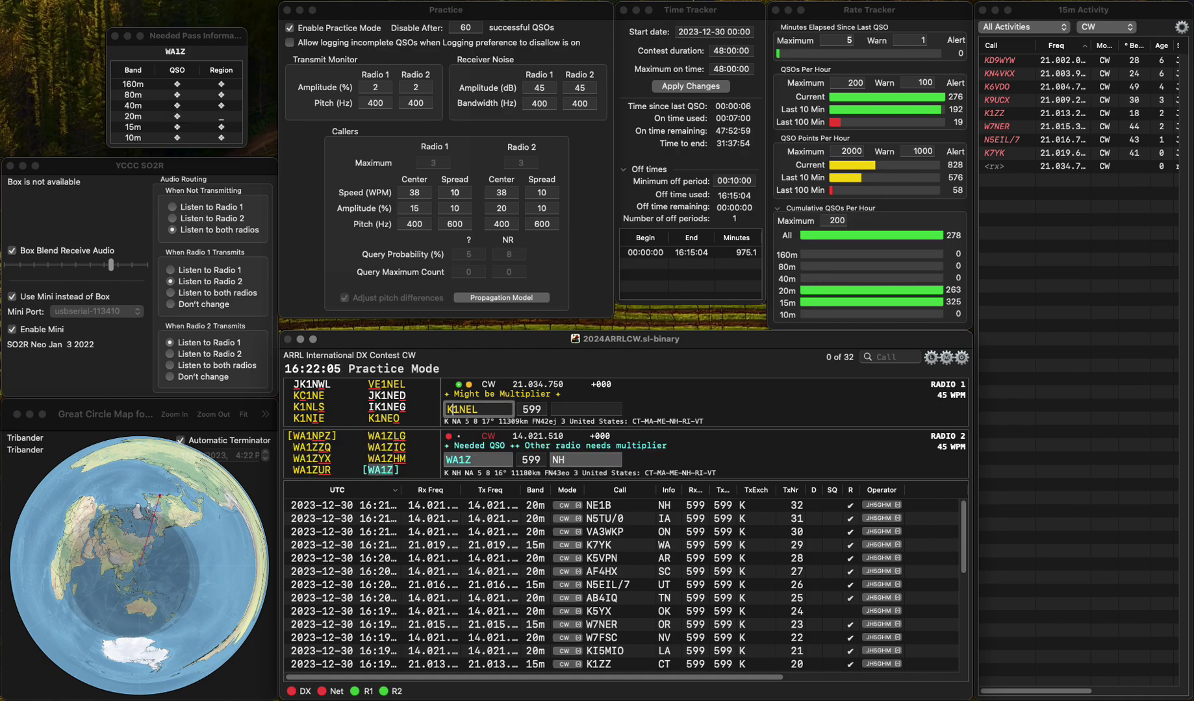
key("BackSpace")
type("VE")
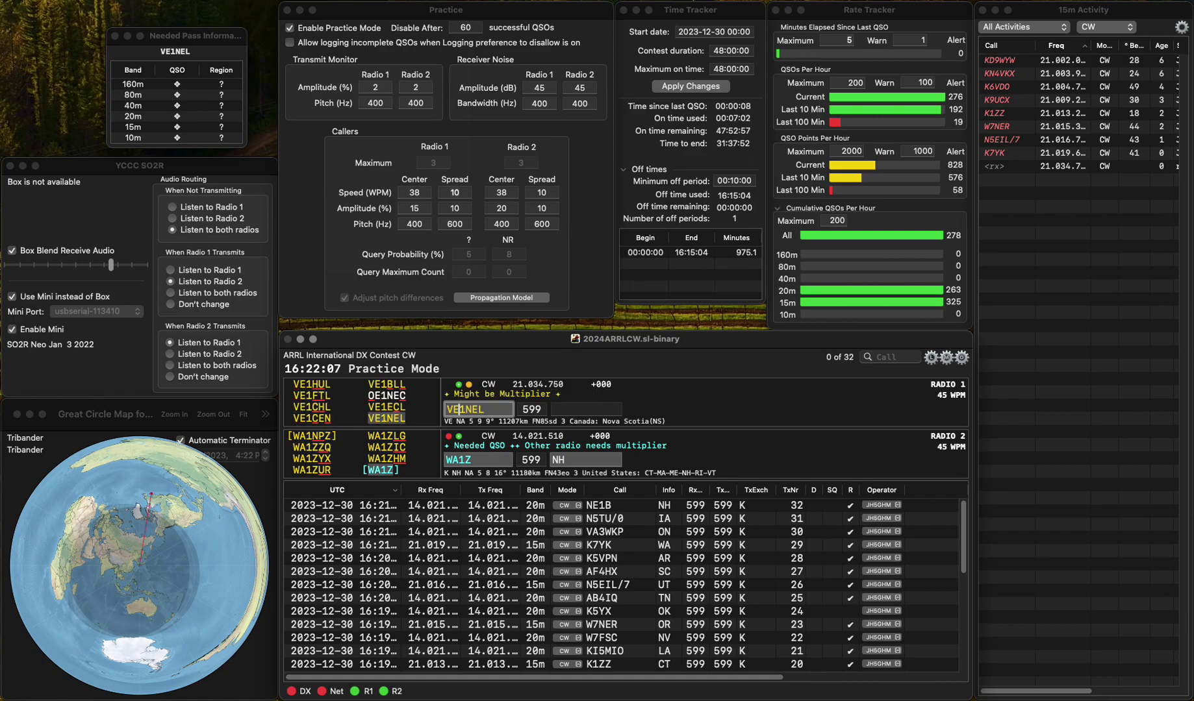
key("Return")
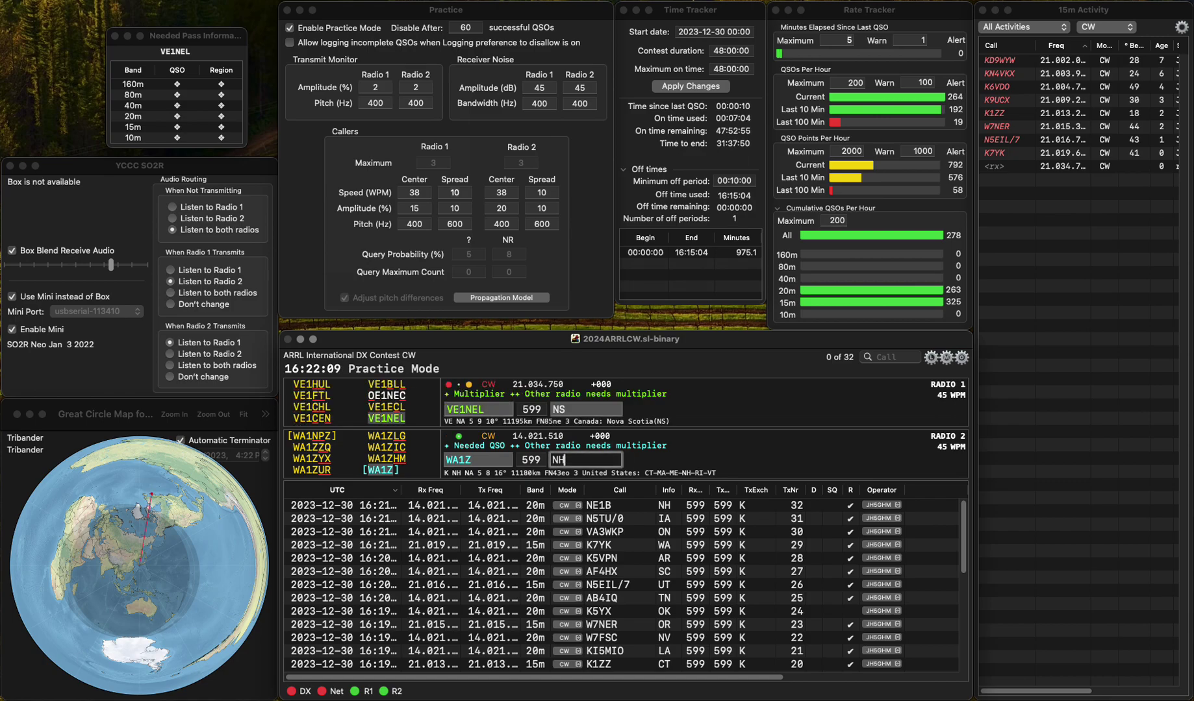
left_click(459, 409)
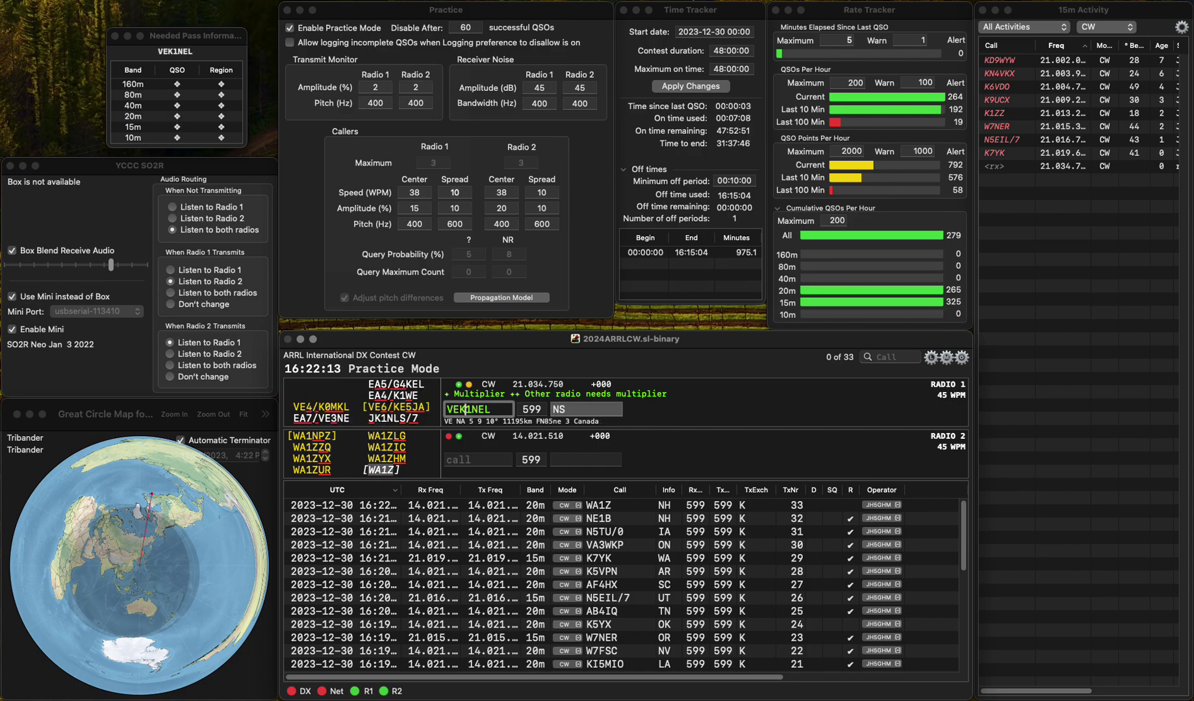
left_click(446, 460)
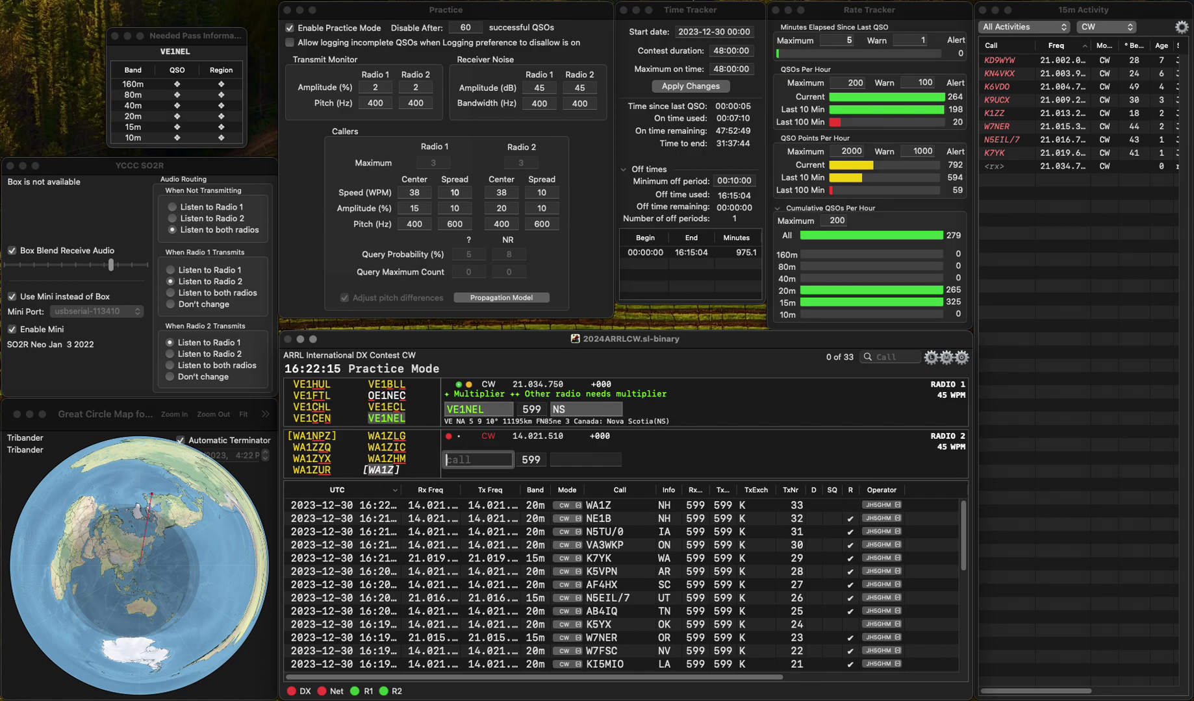
type("K6GIL")
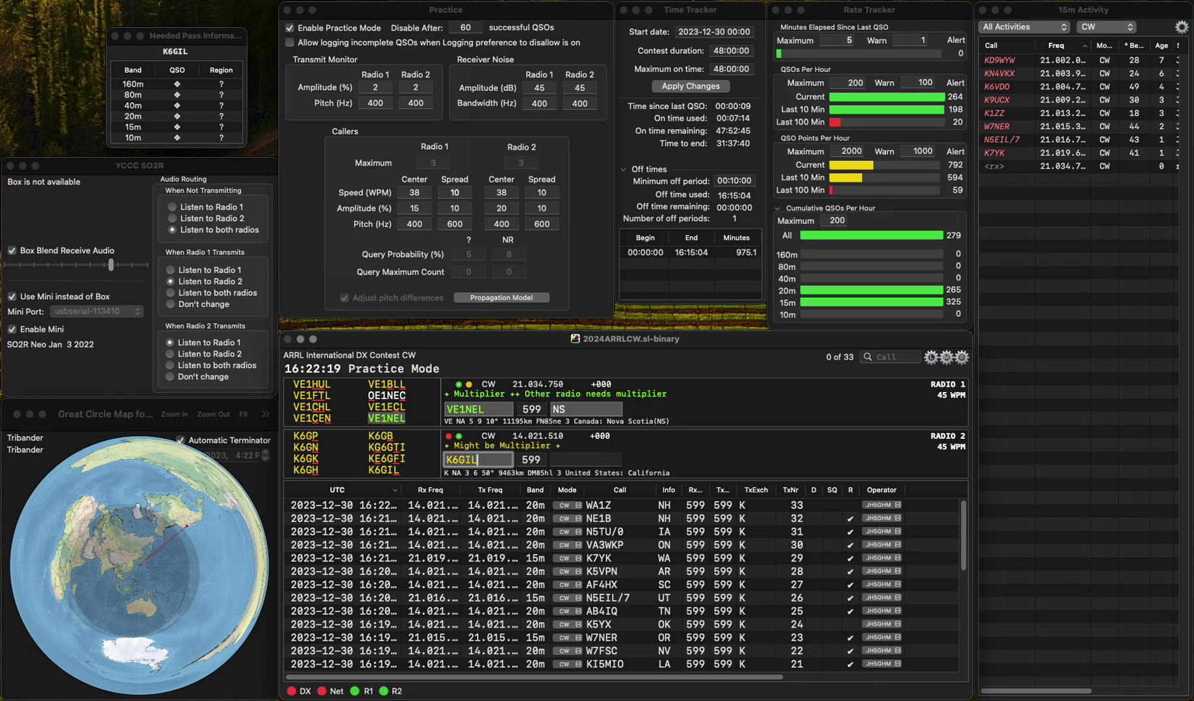
key("Return")
left_click(565, 409)
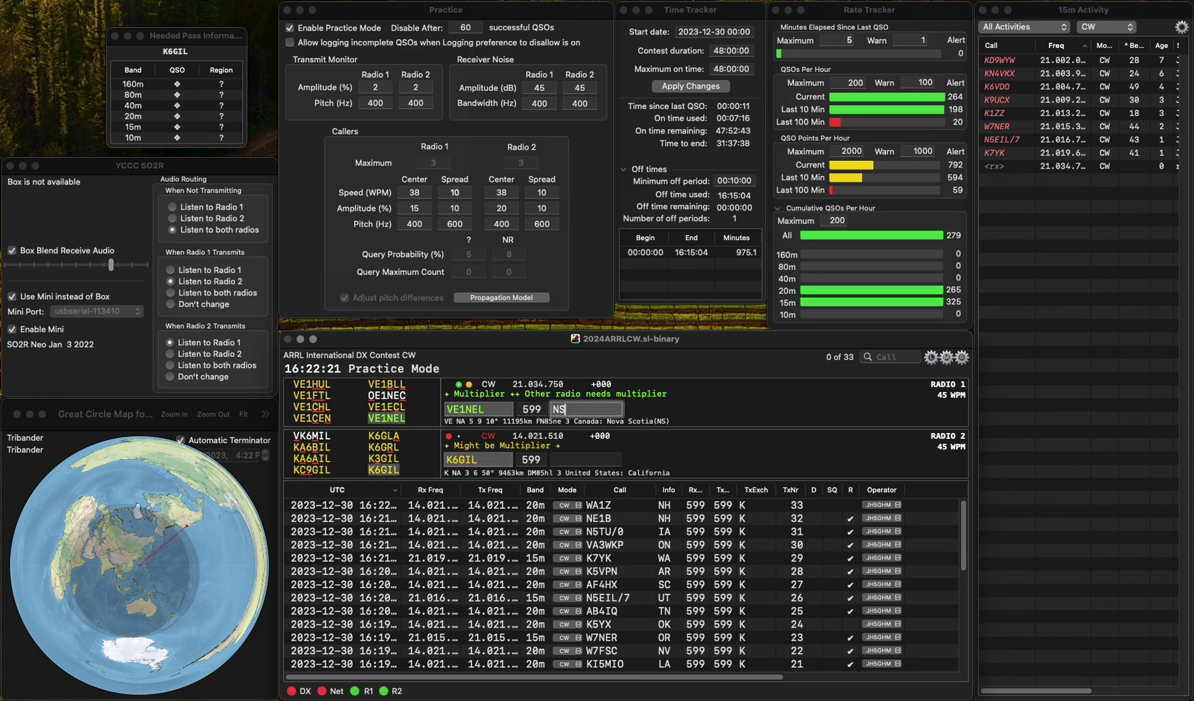
key("Return")
key("space")
type("CA")
key("Return")
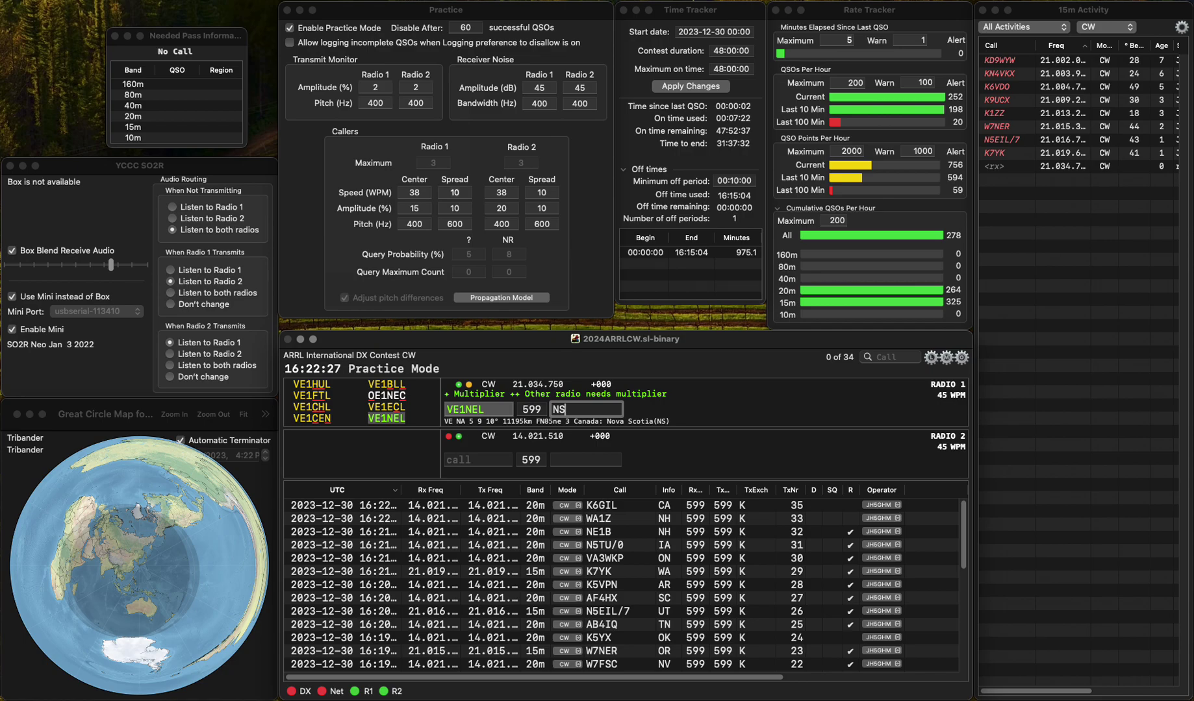
key("Return")
type("NI8T")
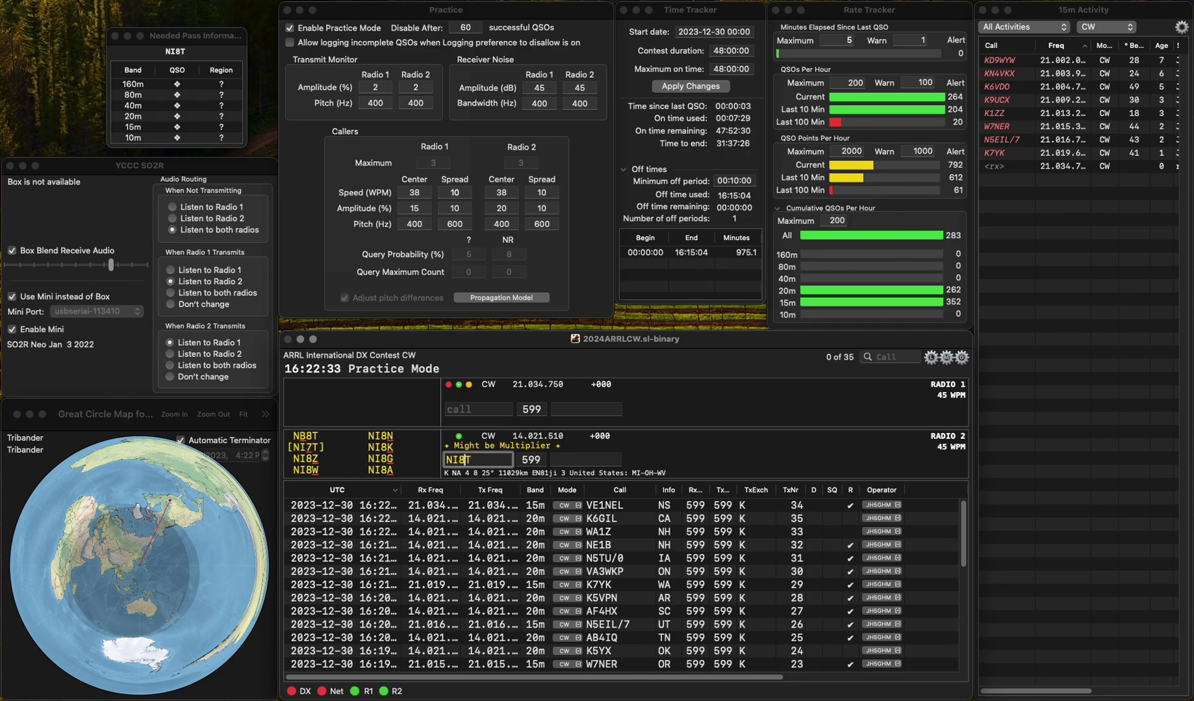
key("BackSpace")
key("BackSpace")
type("9T")
key("Return")
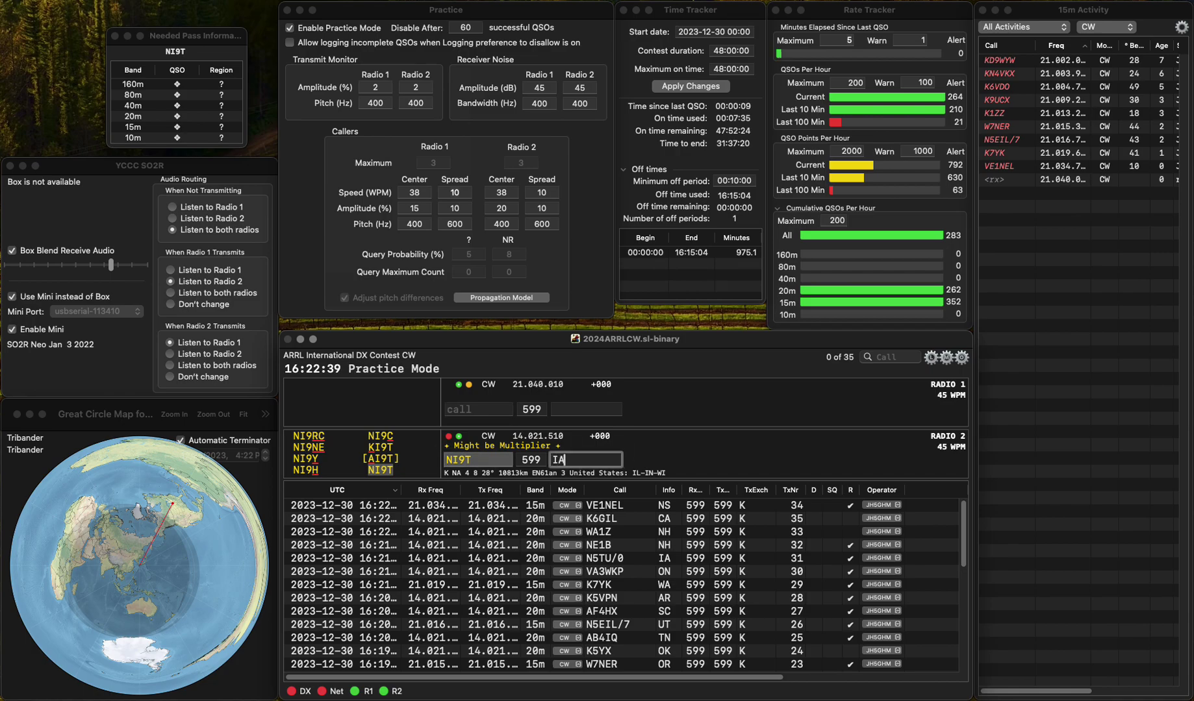
type("KC8JSF")
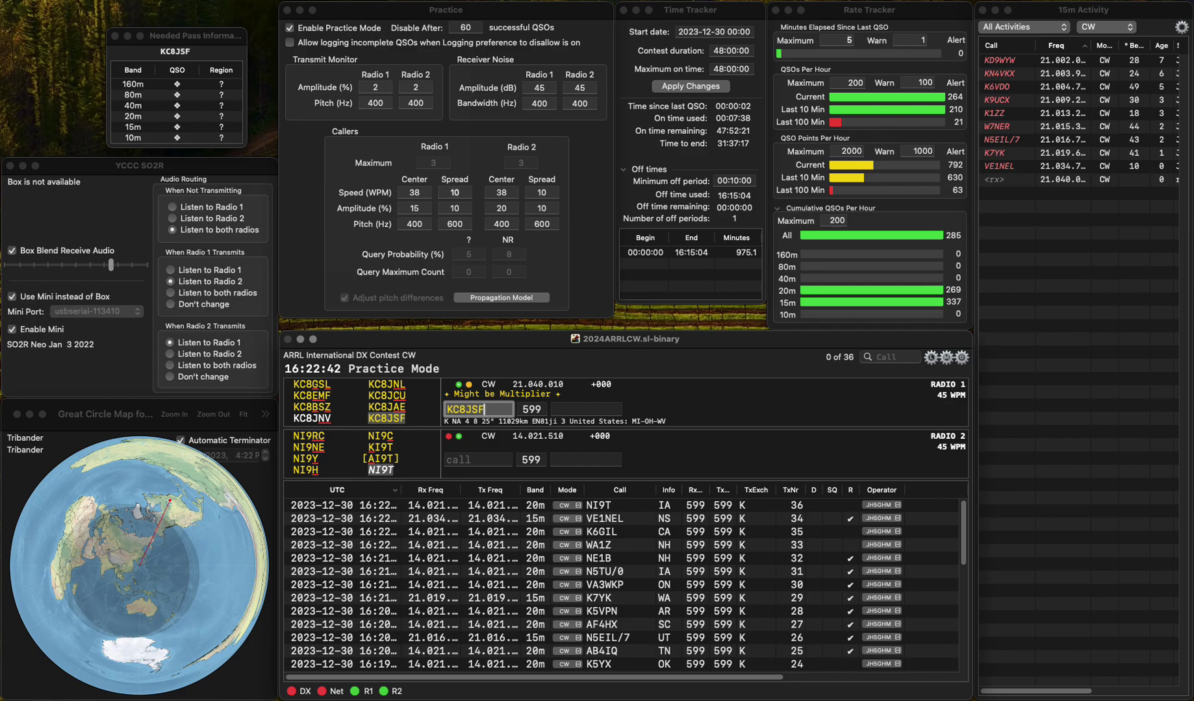
key("Return")
type("W5ER")
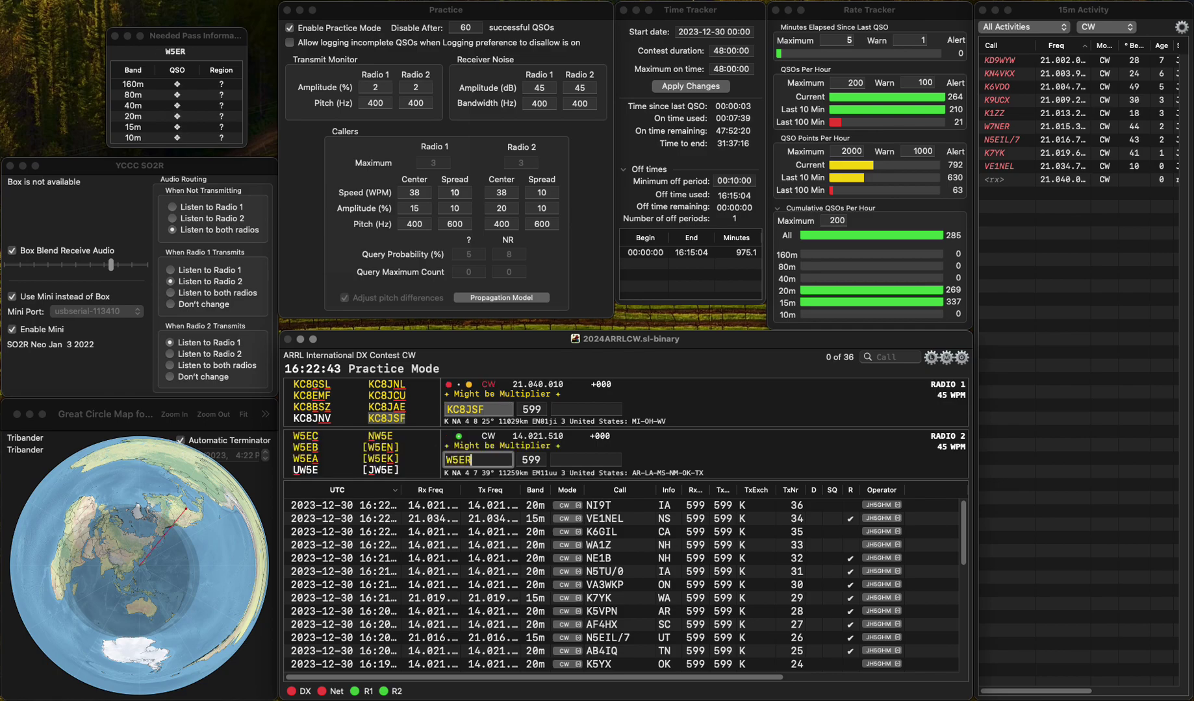
key("Return")
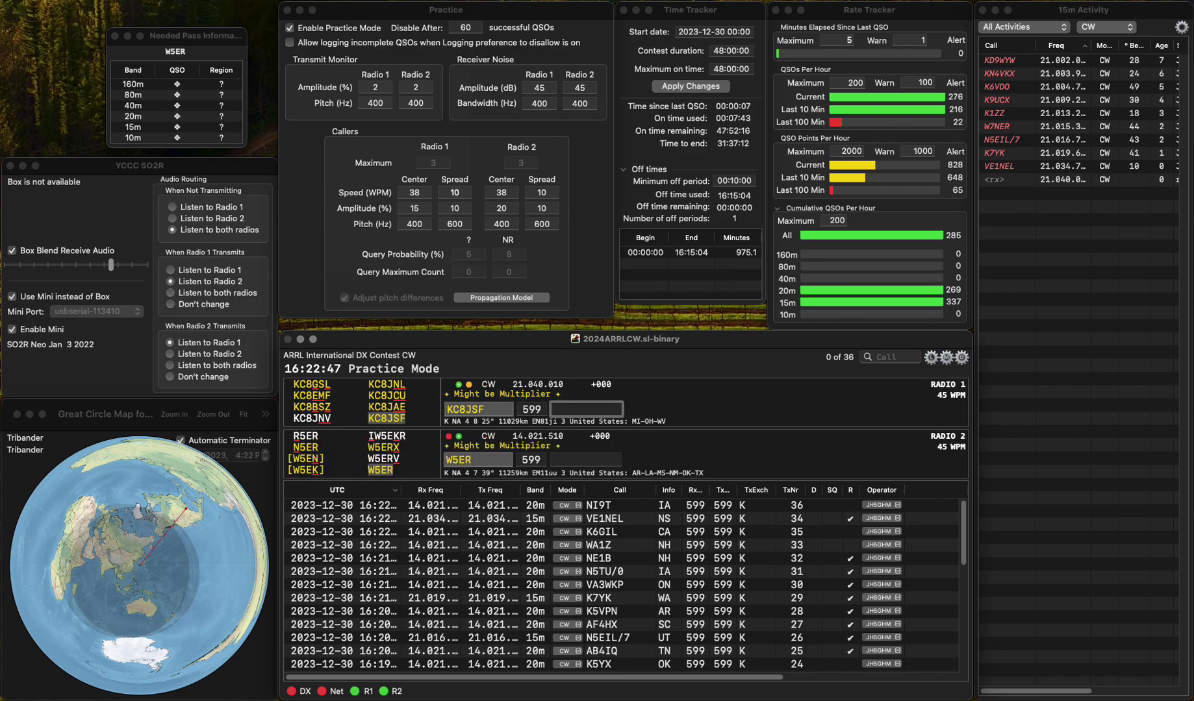
Step: Log W5ER on Radio 2 with exchange AR and KC8JSF on Radio 1 with exchange OH
left_click(585, 460)
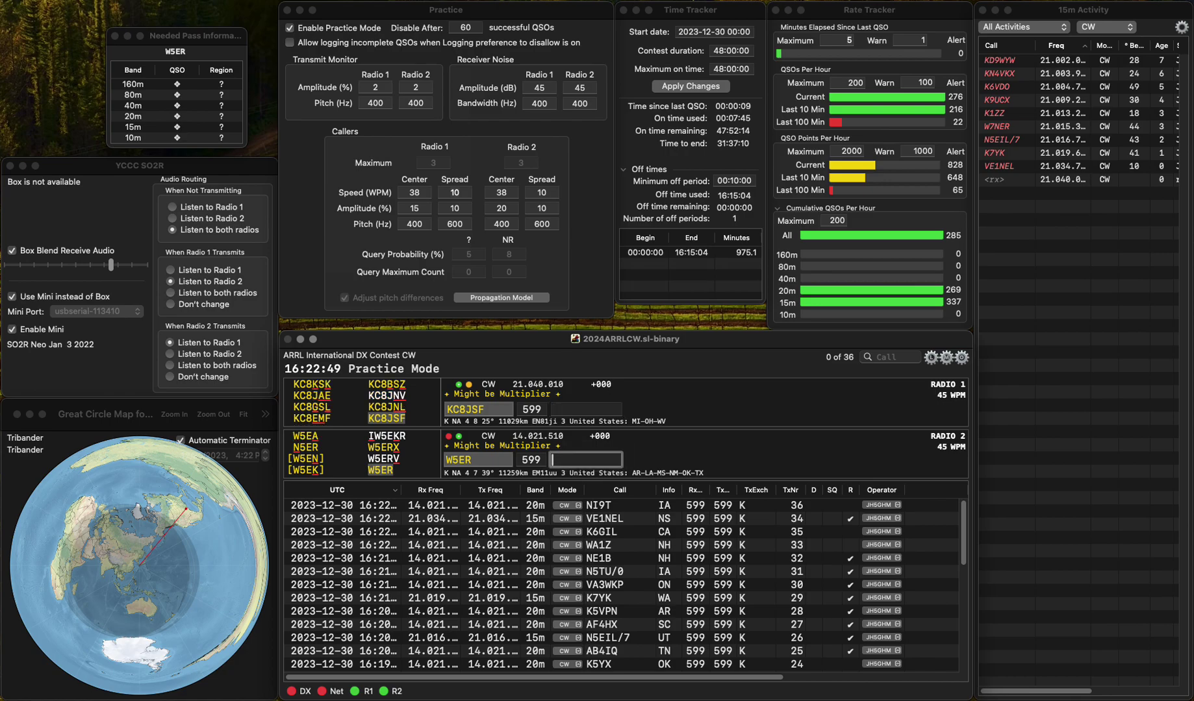
left_click(585, 409)
left_click(585, 460)
type("AR")
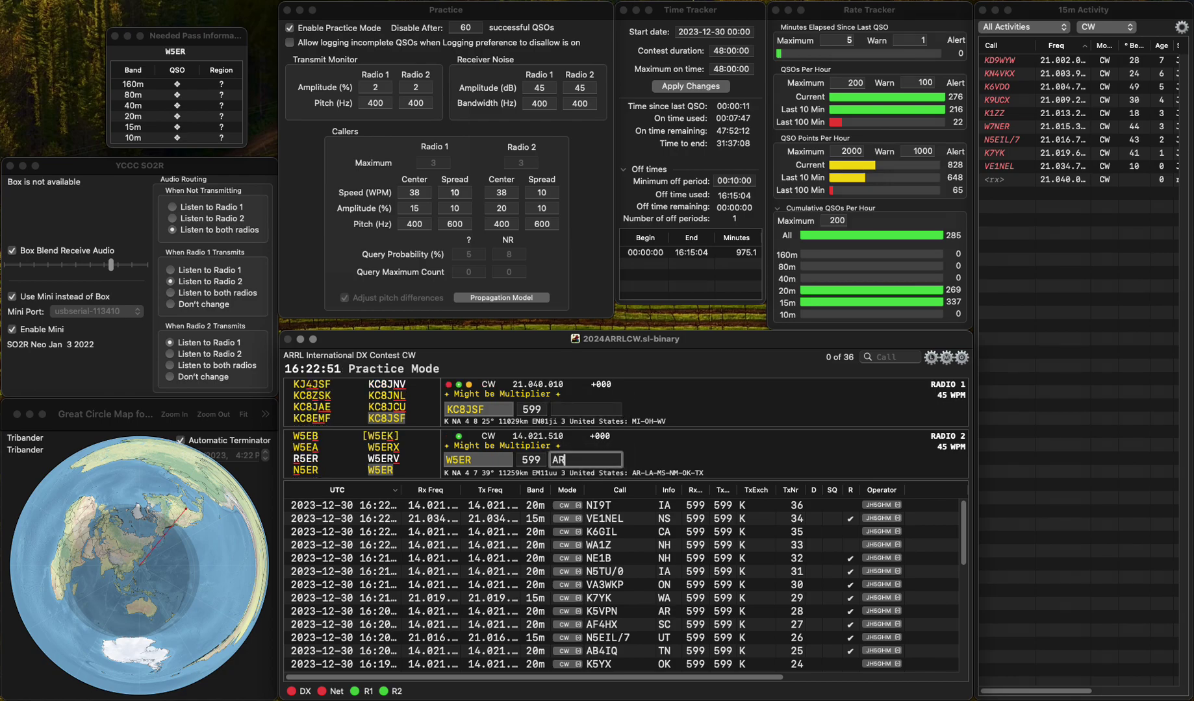
key("Return")
type("oh")
key("Return")
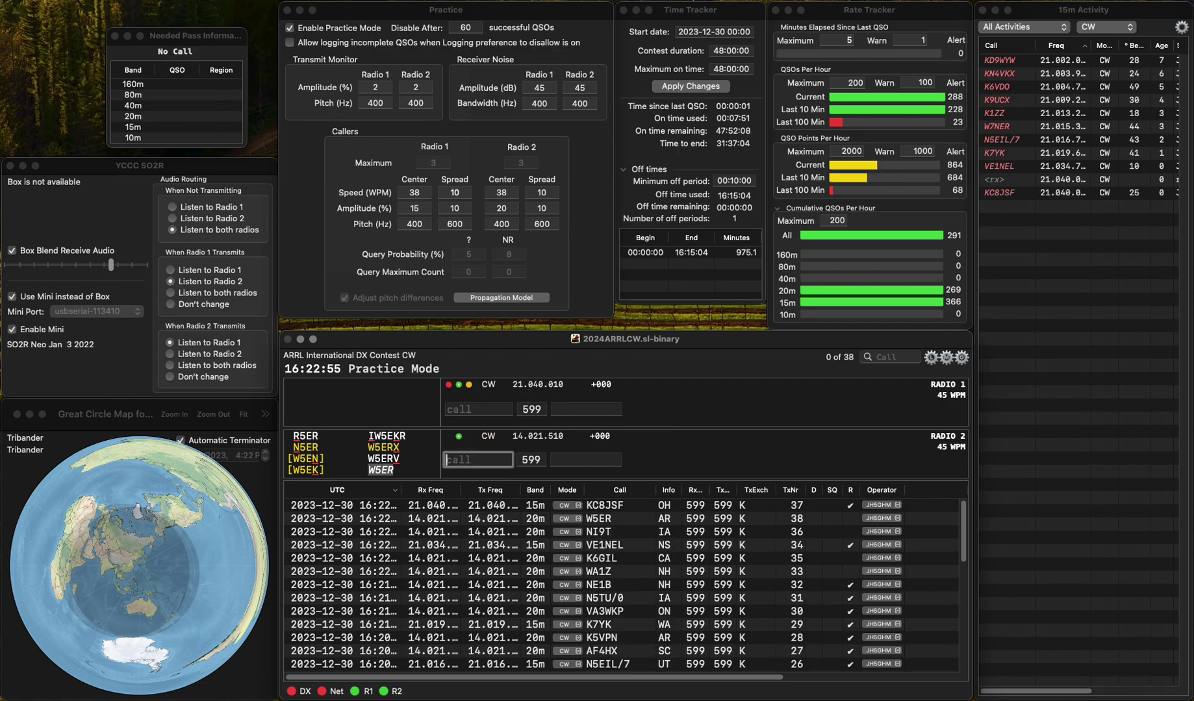
type("7AAA")
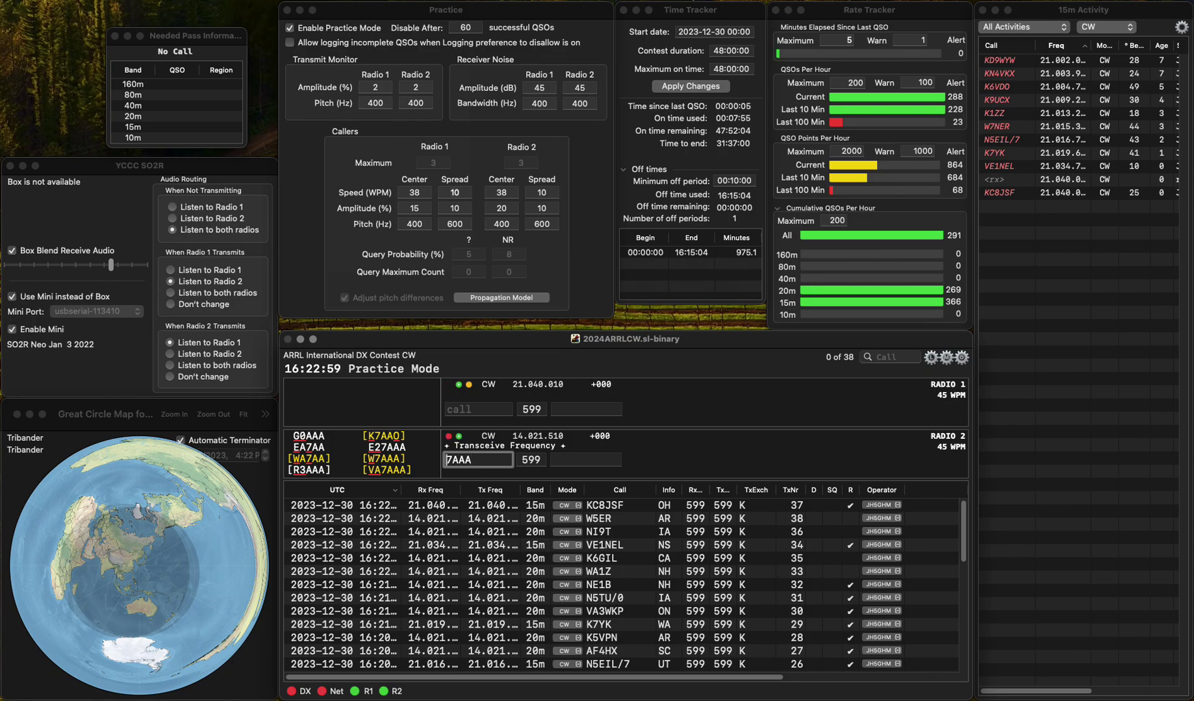
key("Home")
type("VA")
key("Return")
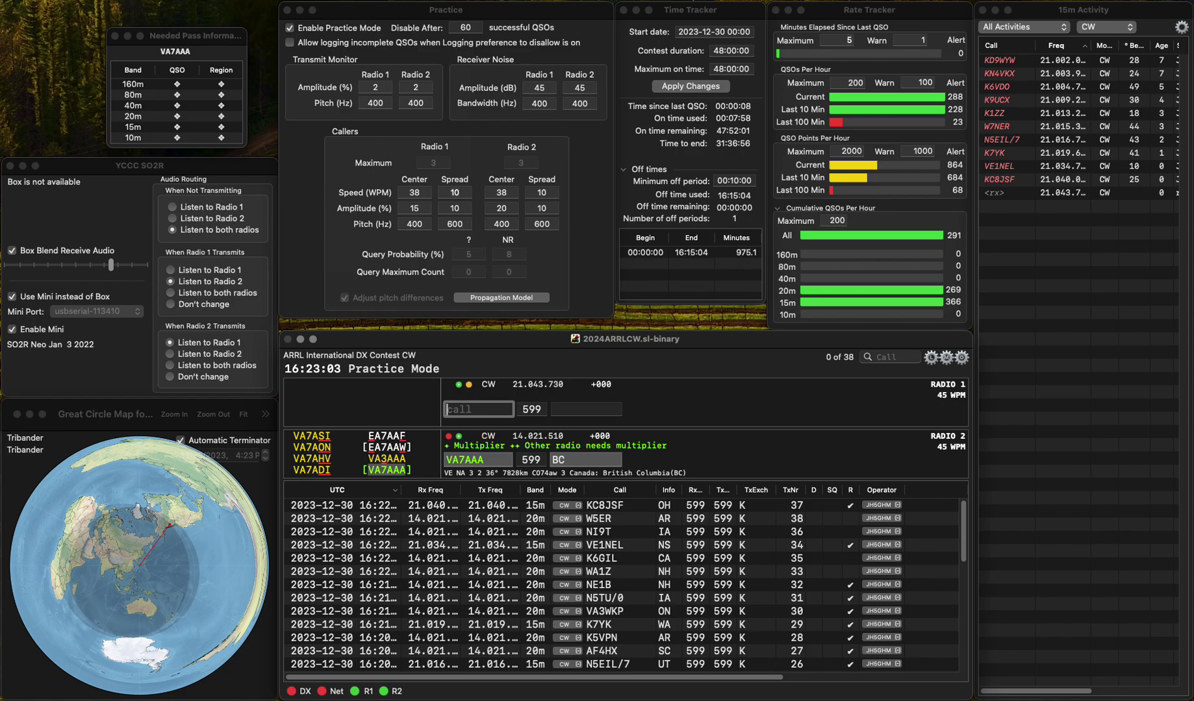
key("Down")
key("Tab")
key("Return")
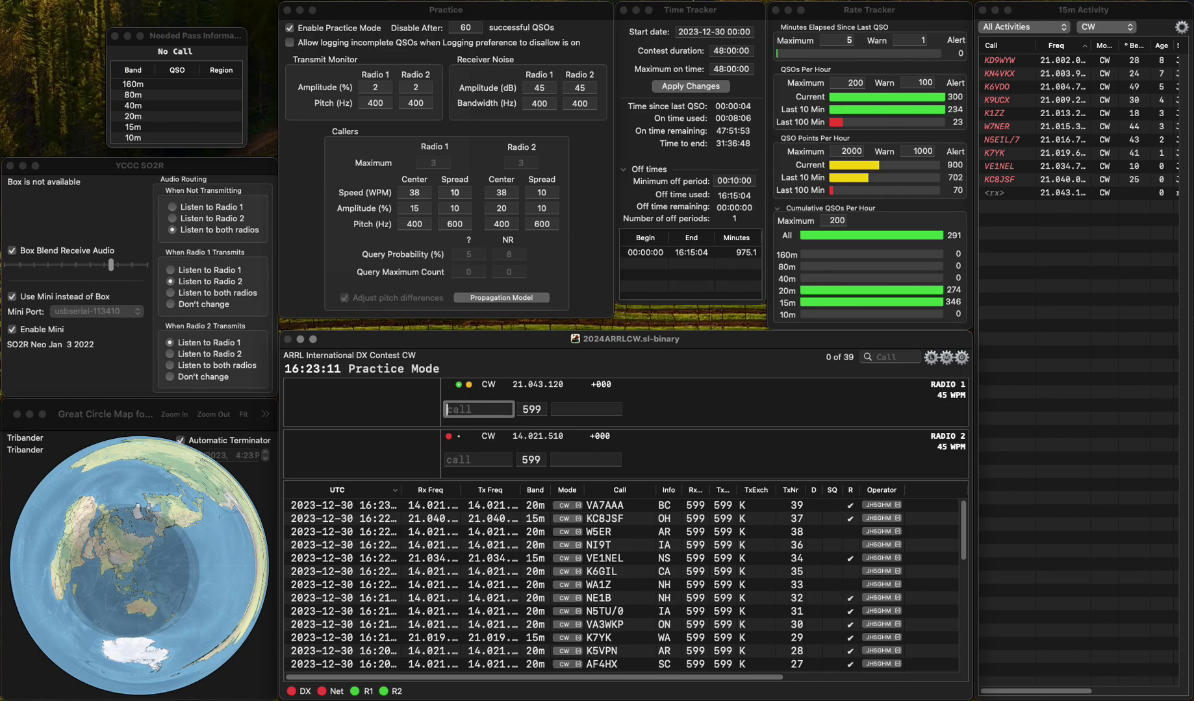
type("KF0BOB")
key("Return")
type("W")
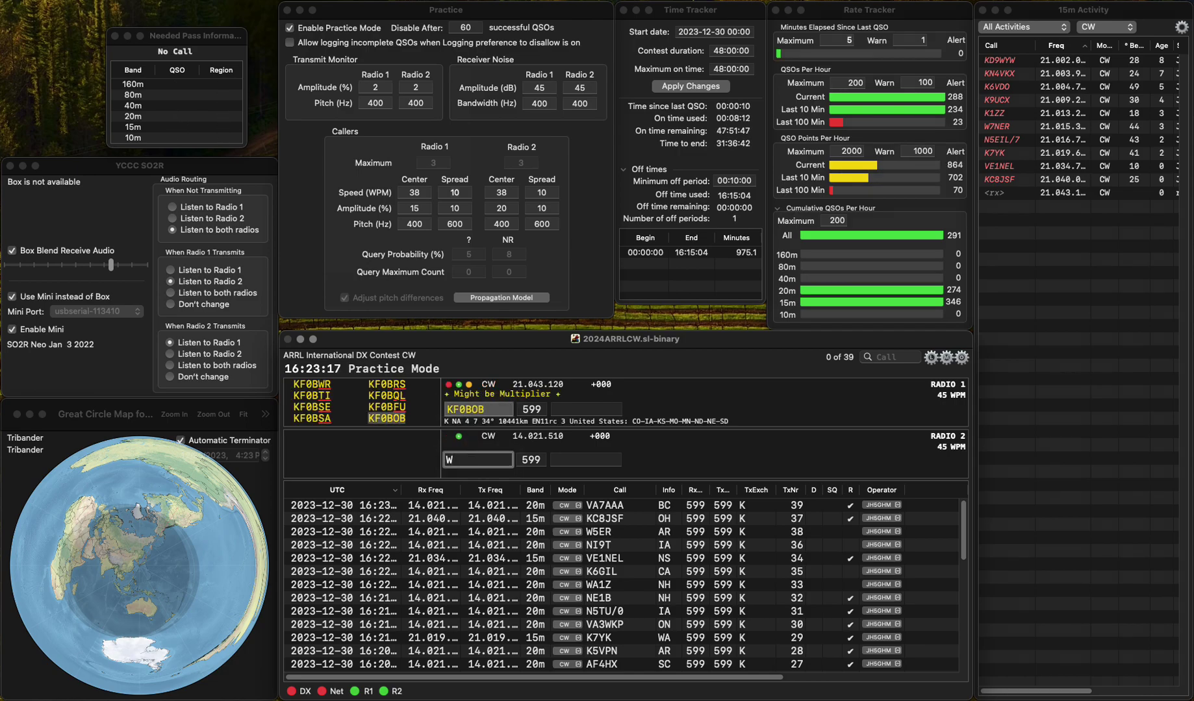
type("MSB")
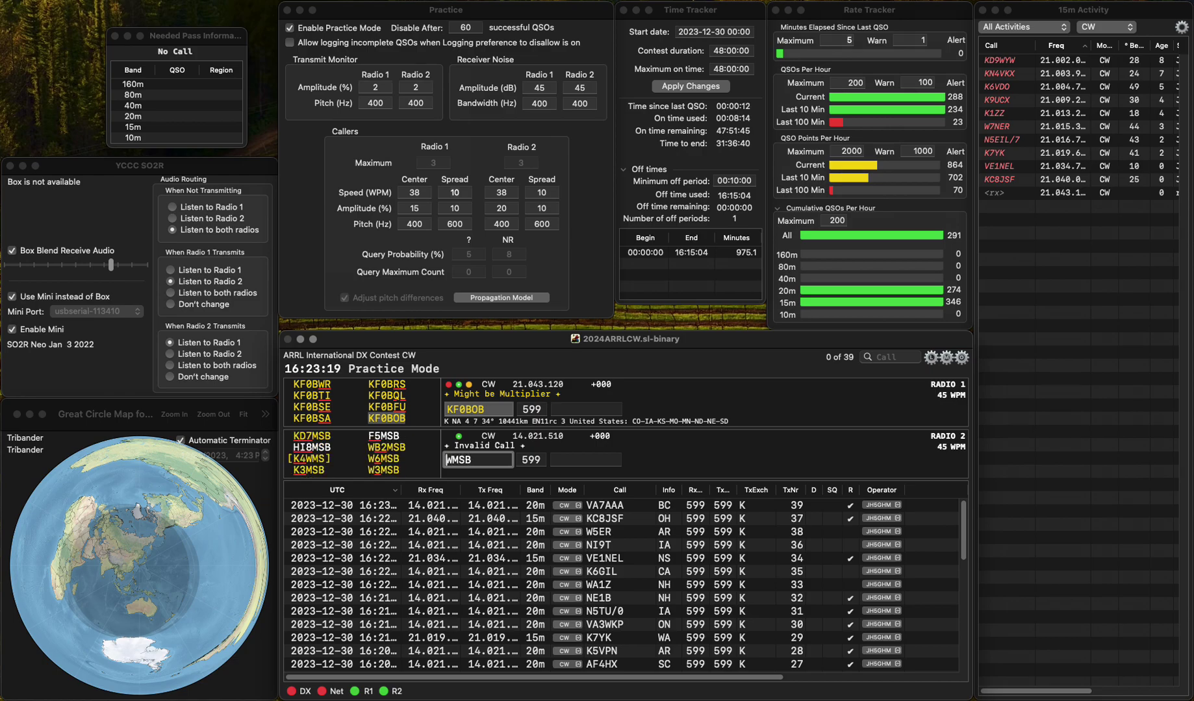
type("2")
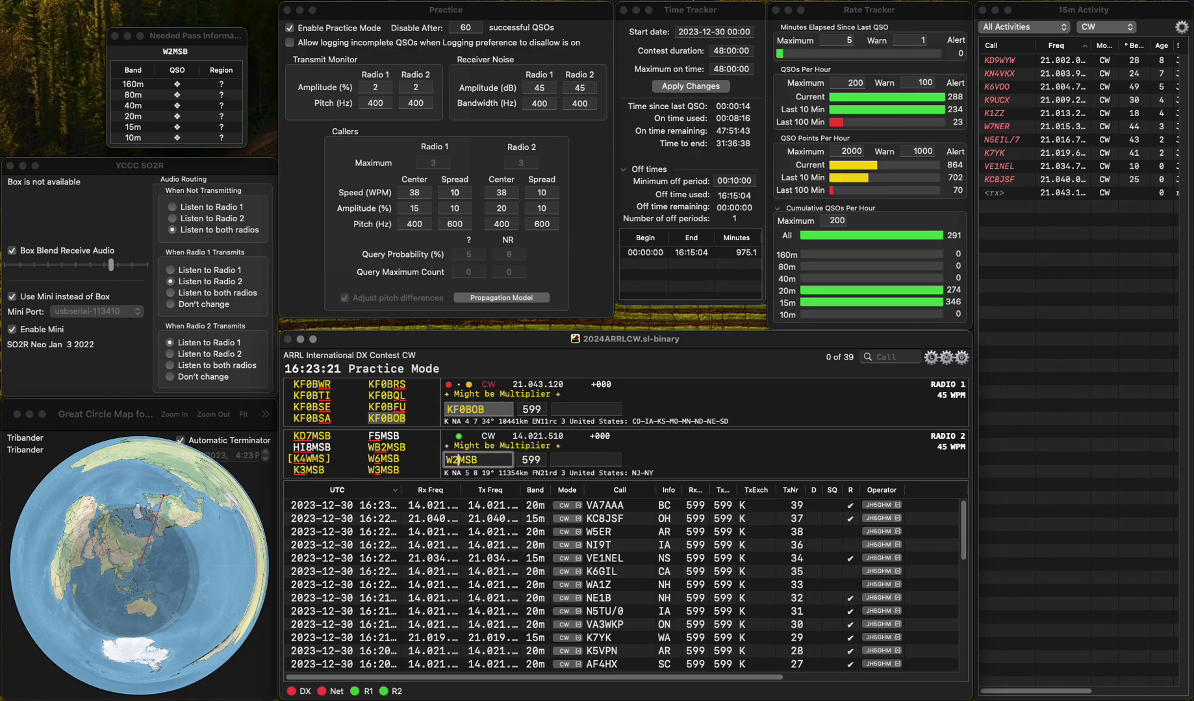
type("B")
key("Return")
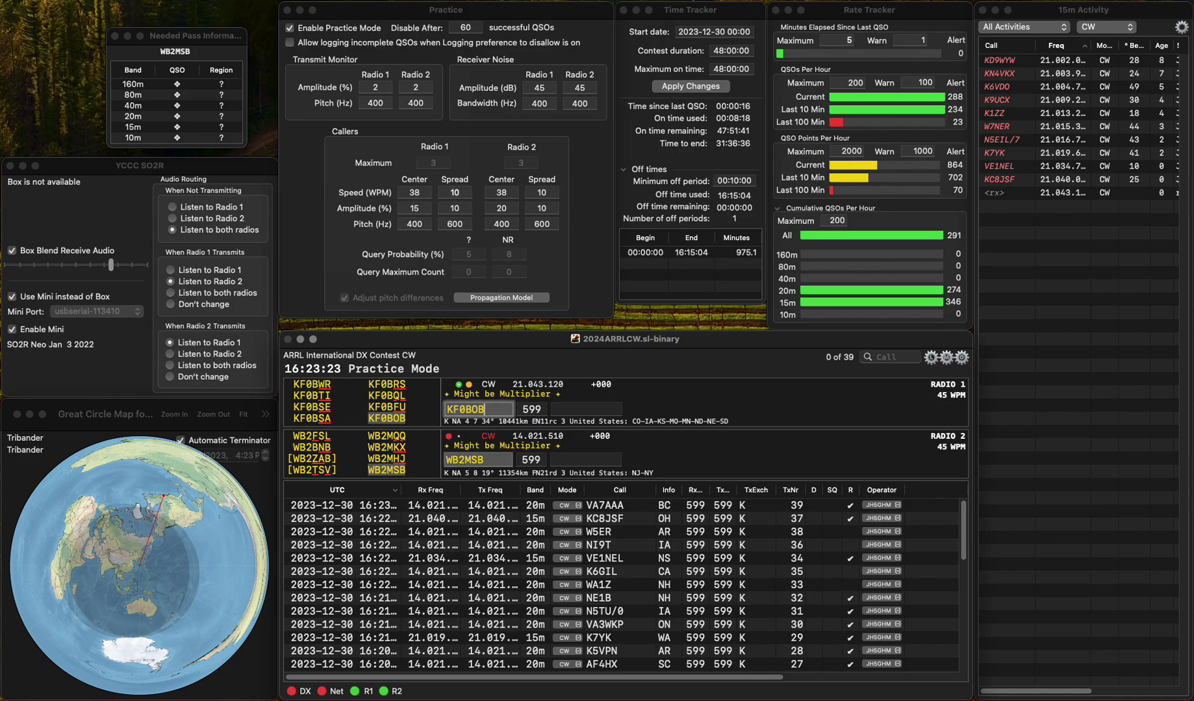
key("Return")
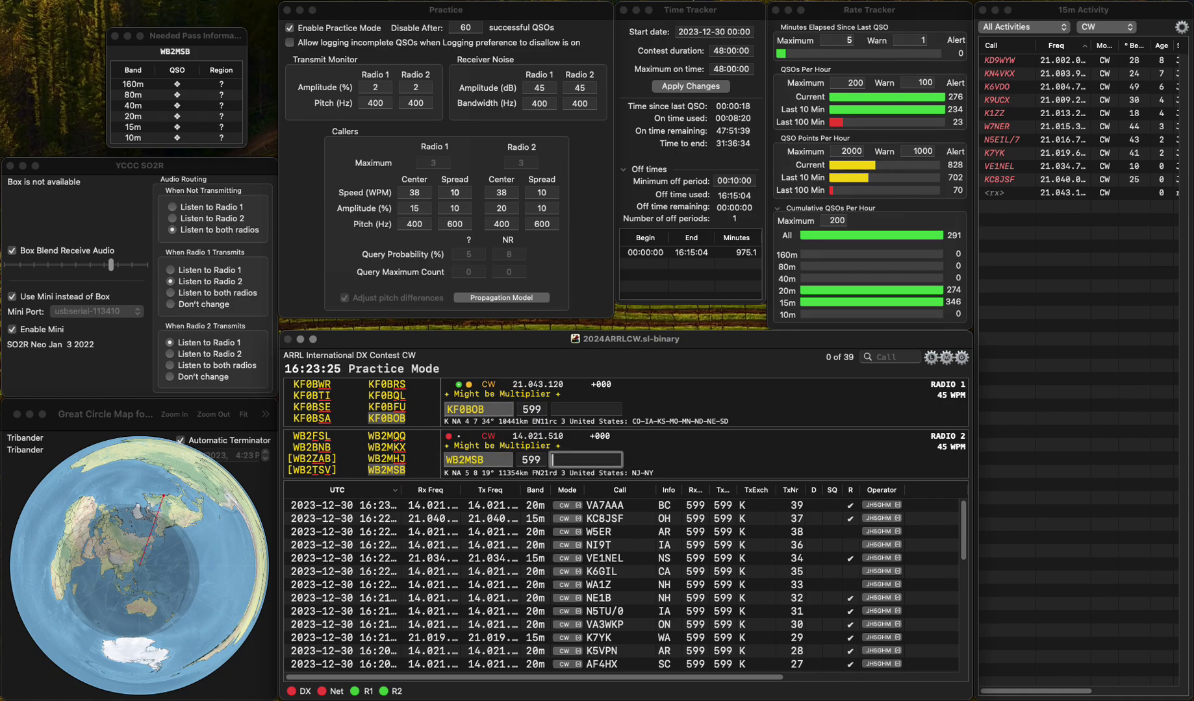
type("NY")
key("Return")
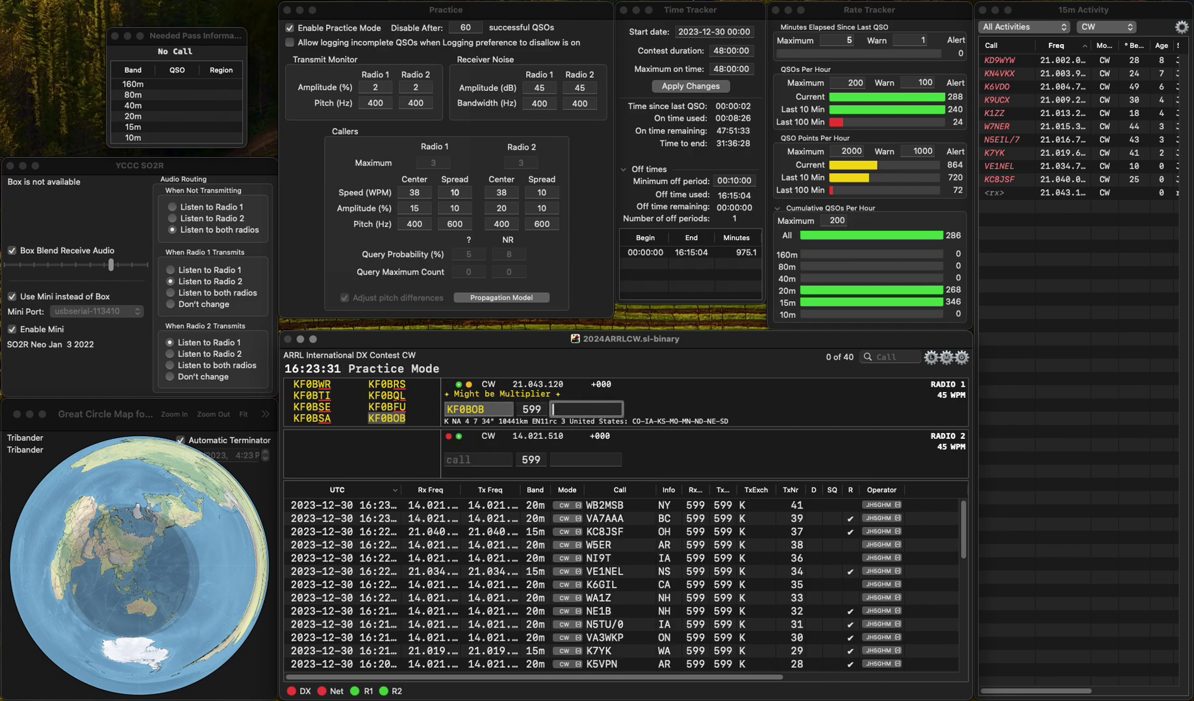
type("CO")
key("Down")
key("Return")
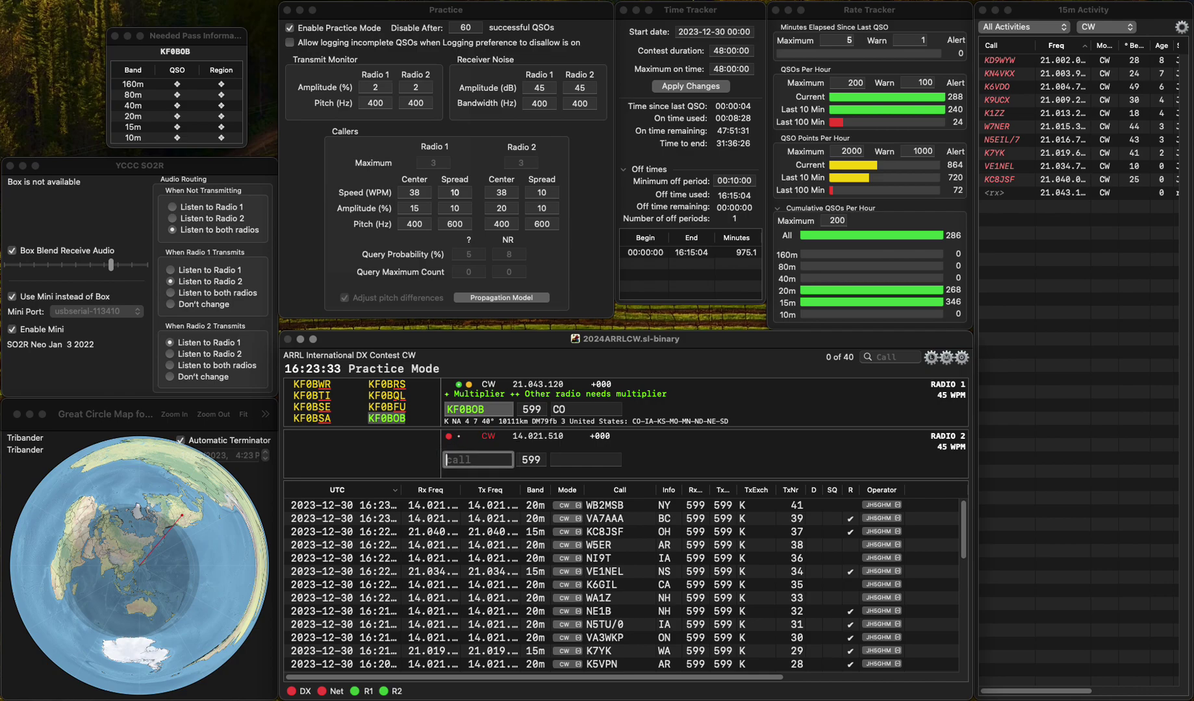
key("Return")
Step: Work NS4X on Radio 2 and log the contact with received exchange AL
type("NS4X")
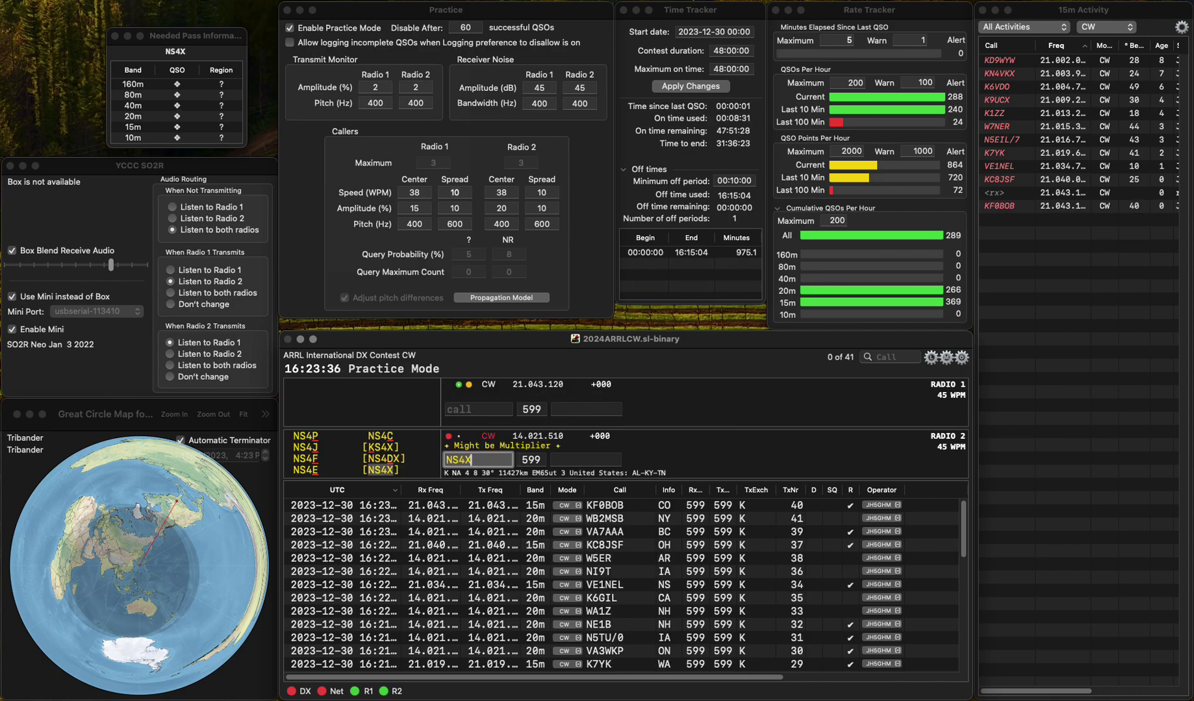
key("Up")
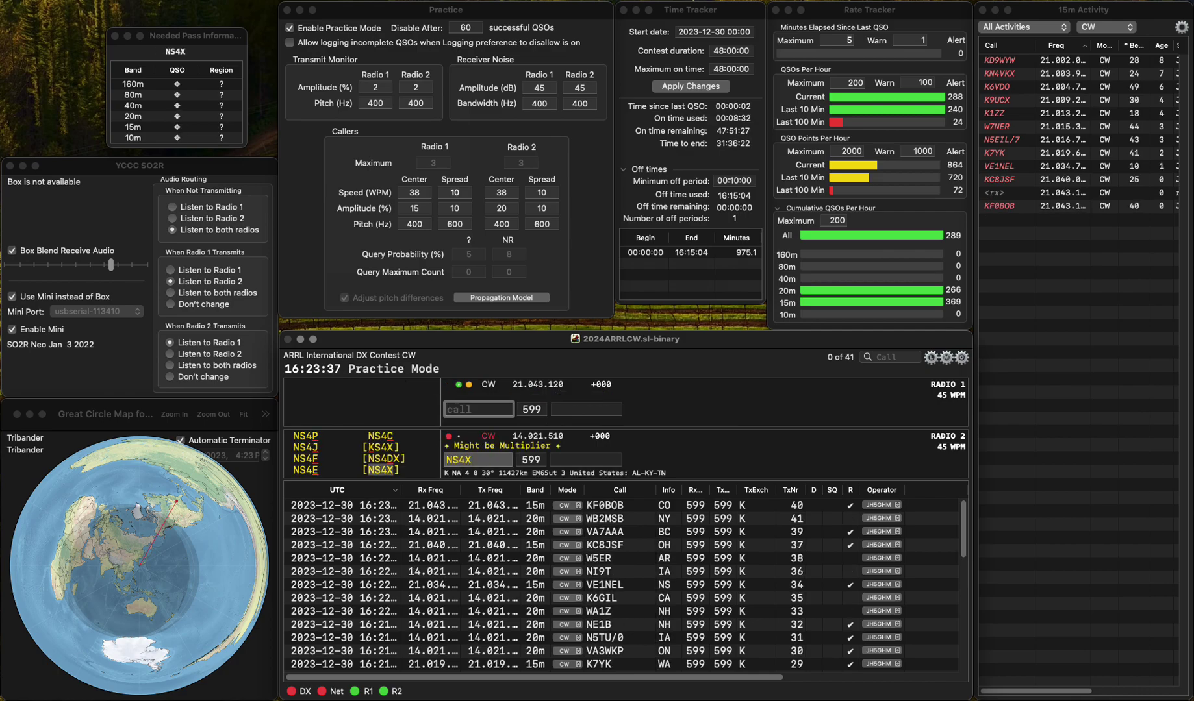
key("Return")
key("Down")
key("space")
type("AL")
key("Return")
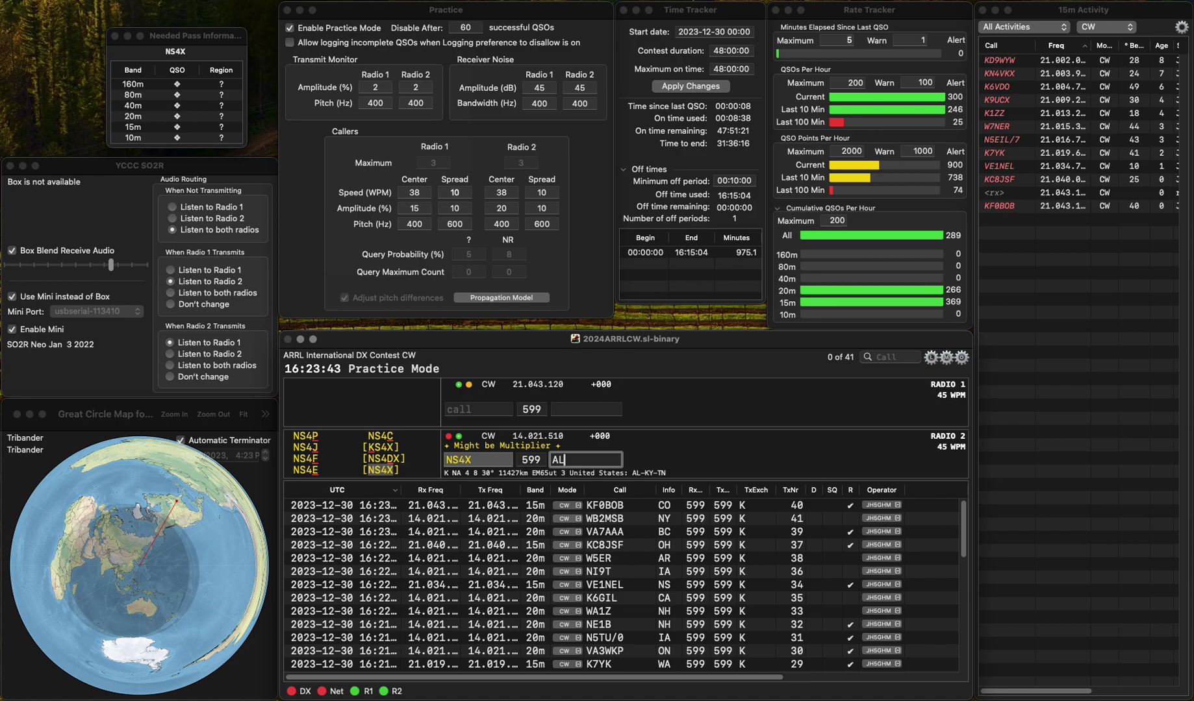
key("Return")
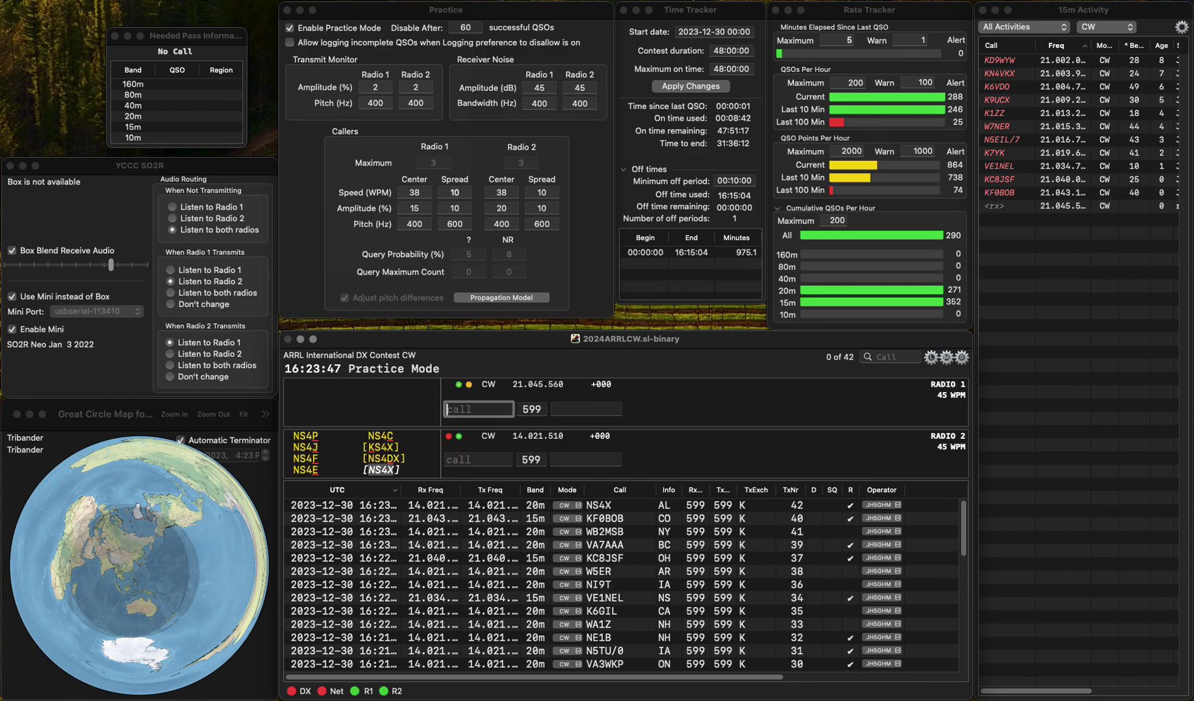
left_click(477, 460)
type("K9")
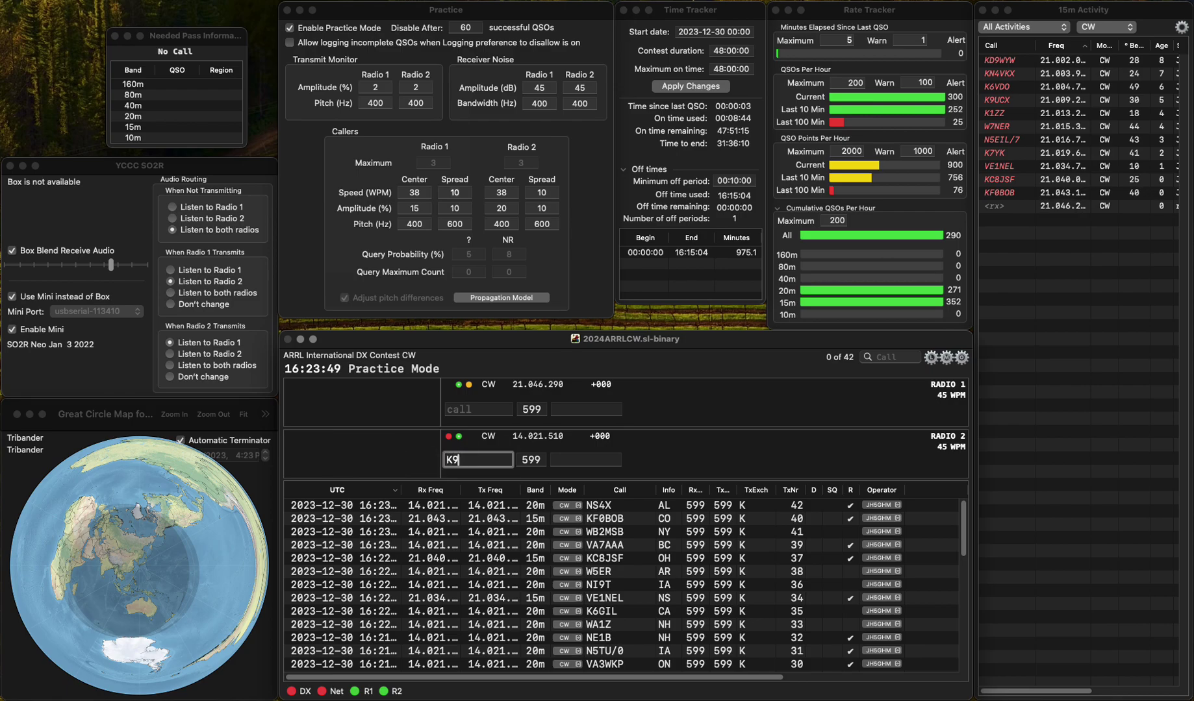
type("WYW")
key("Return")
left_click(458, 460)
key("BackSpace")
type("0")
key("Return")
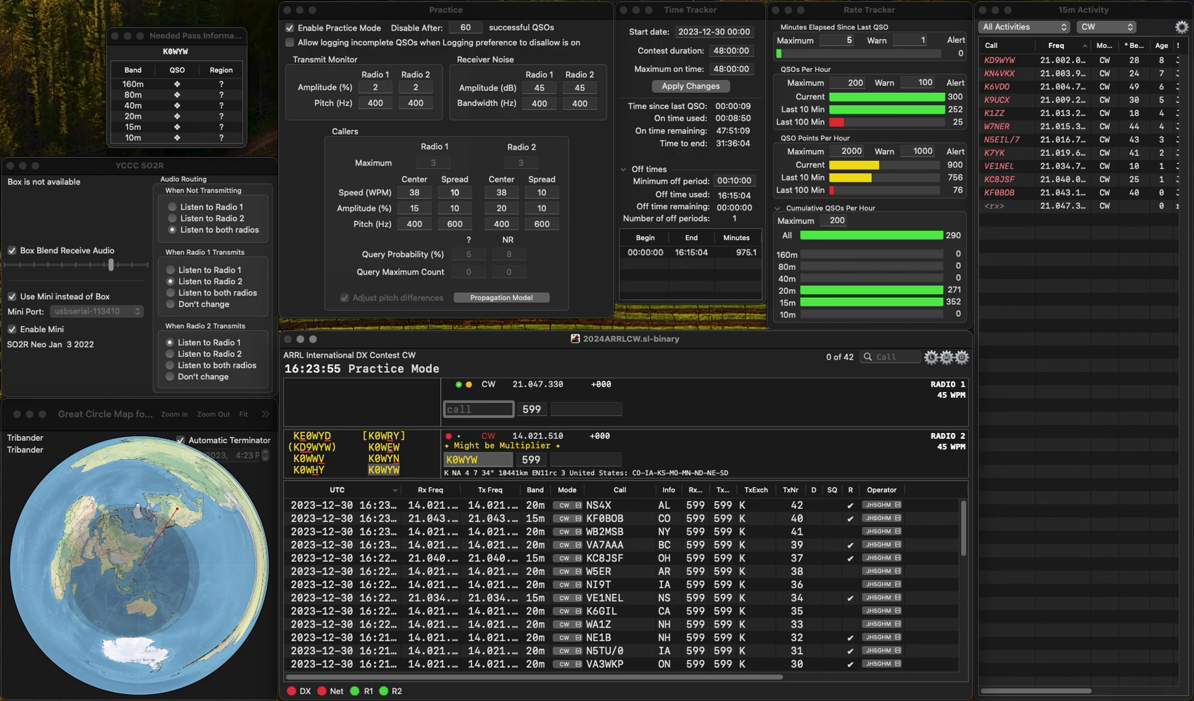
left_click(459, 460)
key("space")
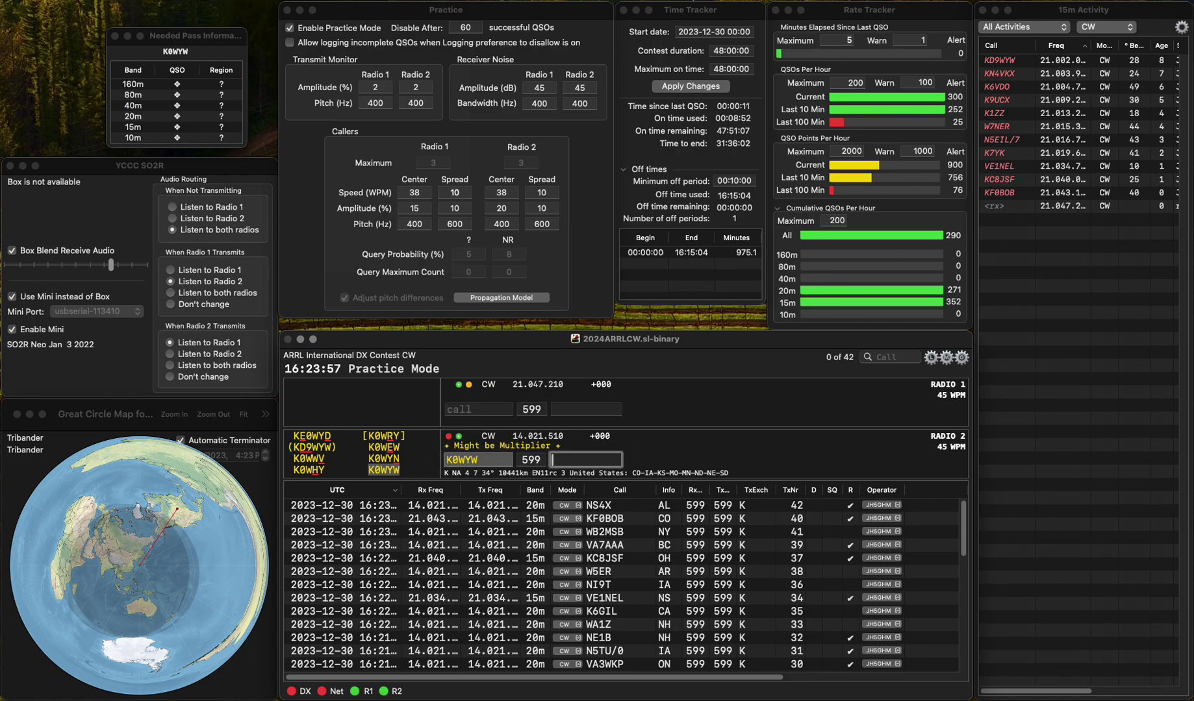
type("ND")
key("Return")
type("WB6EPA")
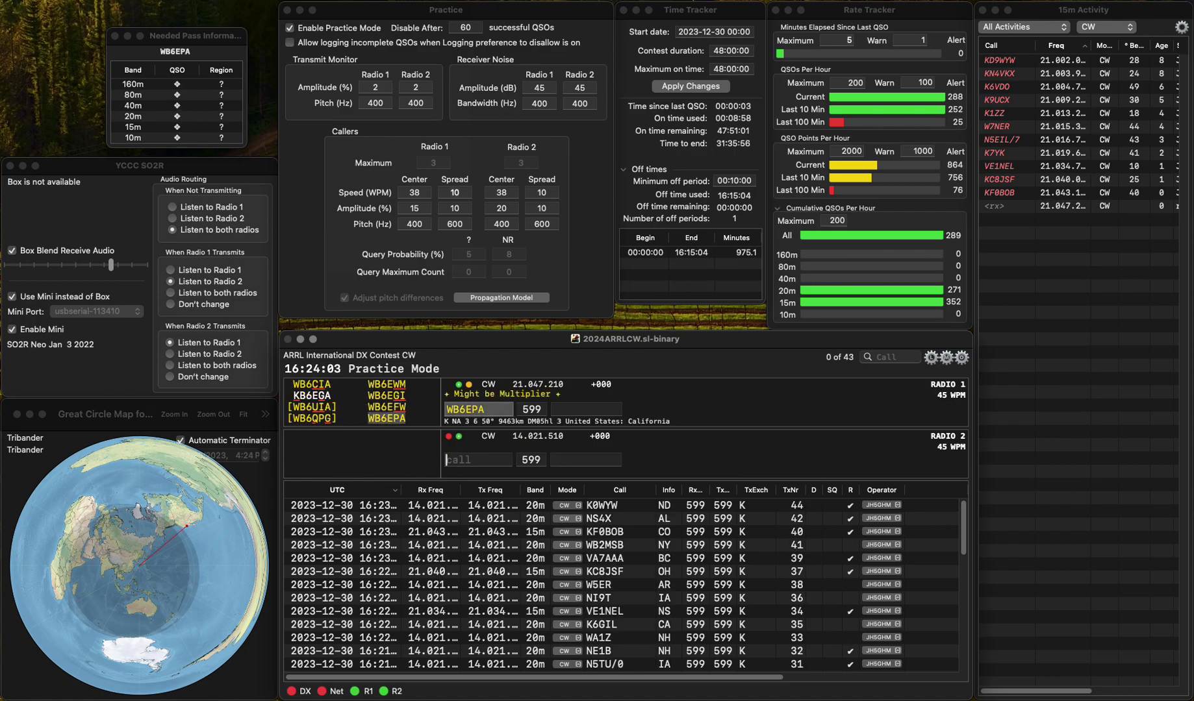
key("Return")
type("WR0")
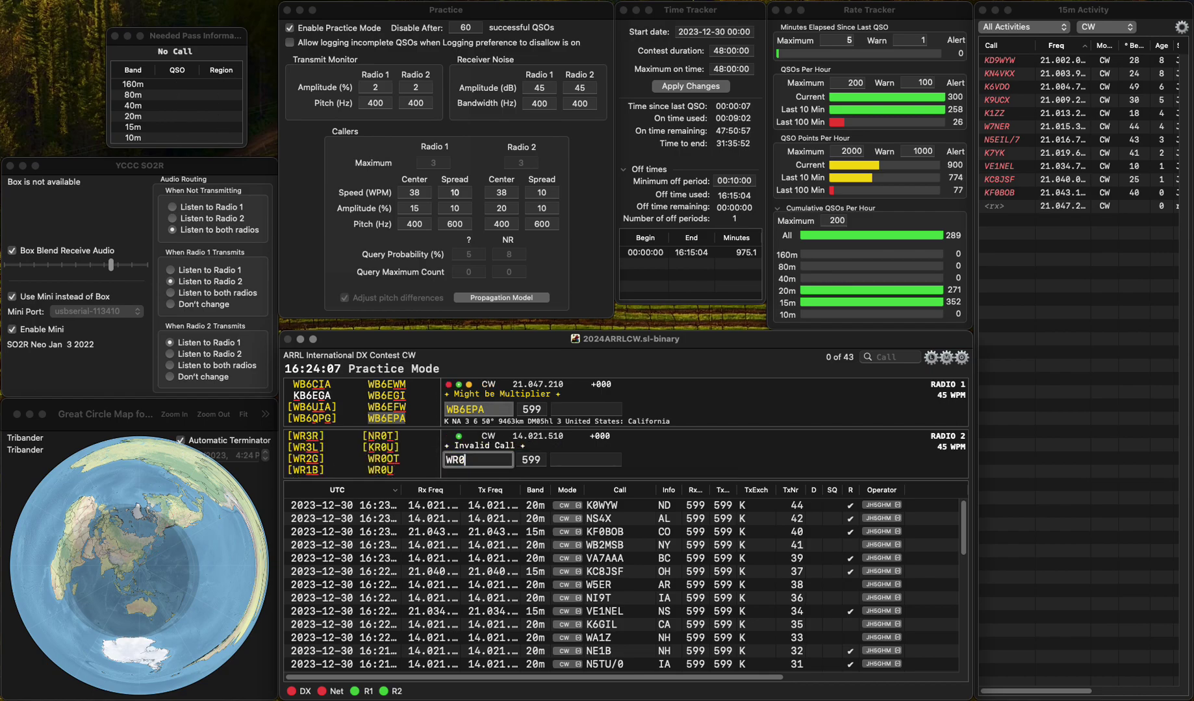
type("OT")
key("Return")
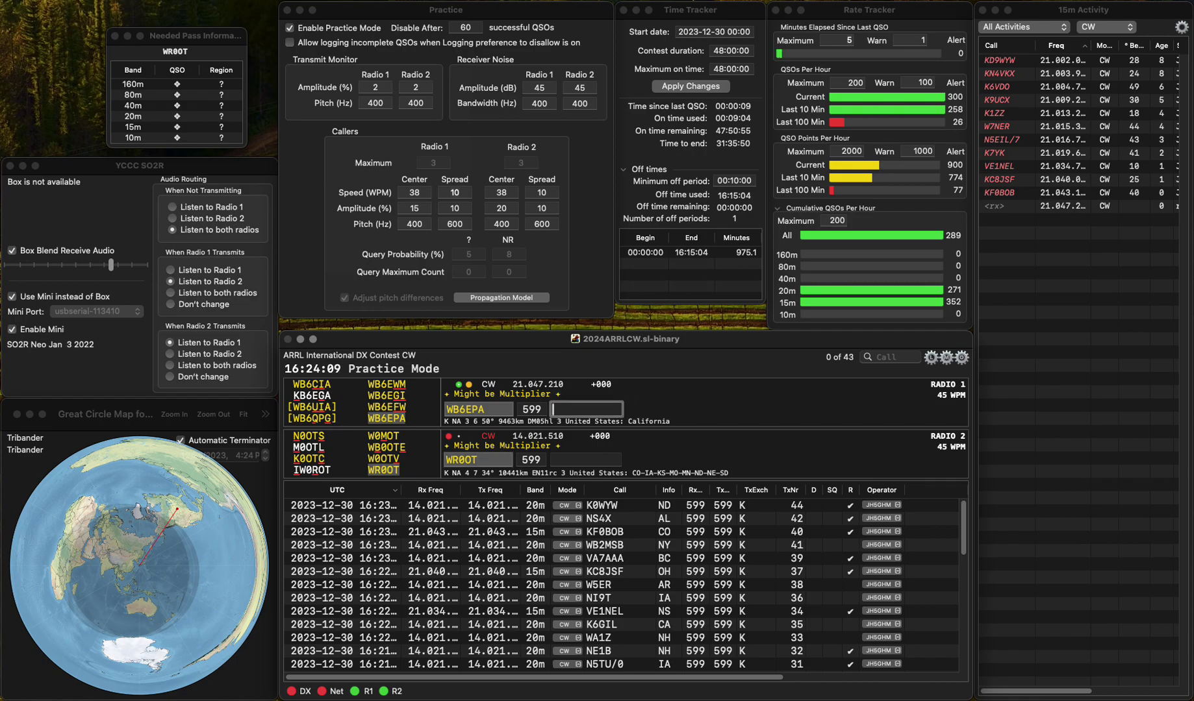
type("CA")
key("Return")
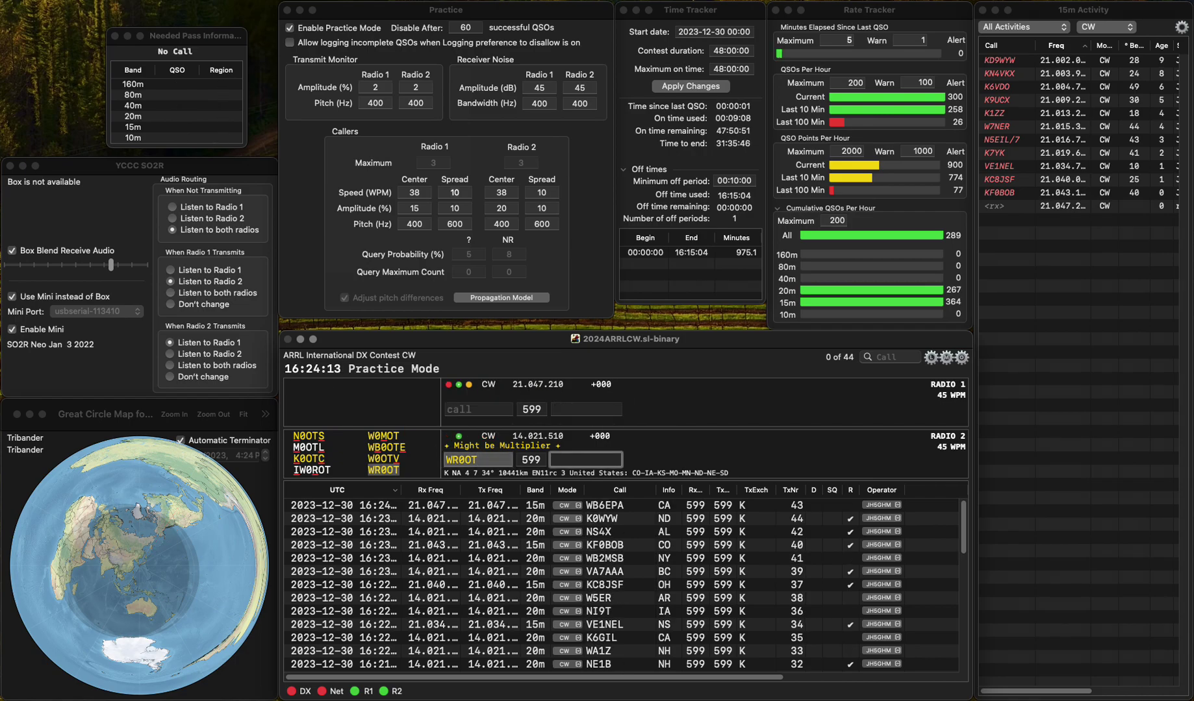
type("SD")
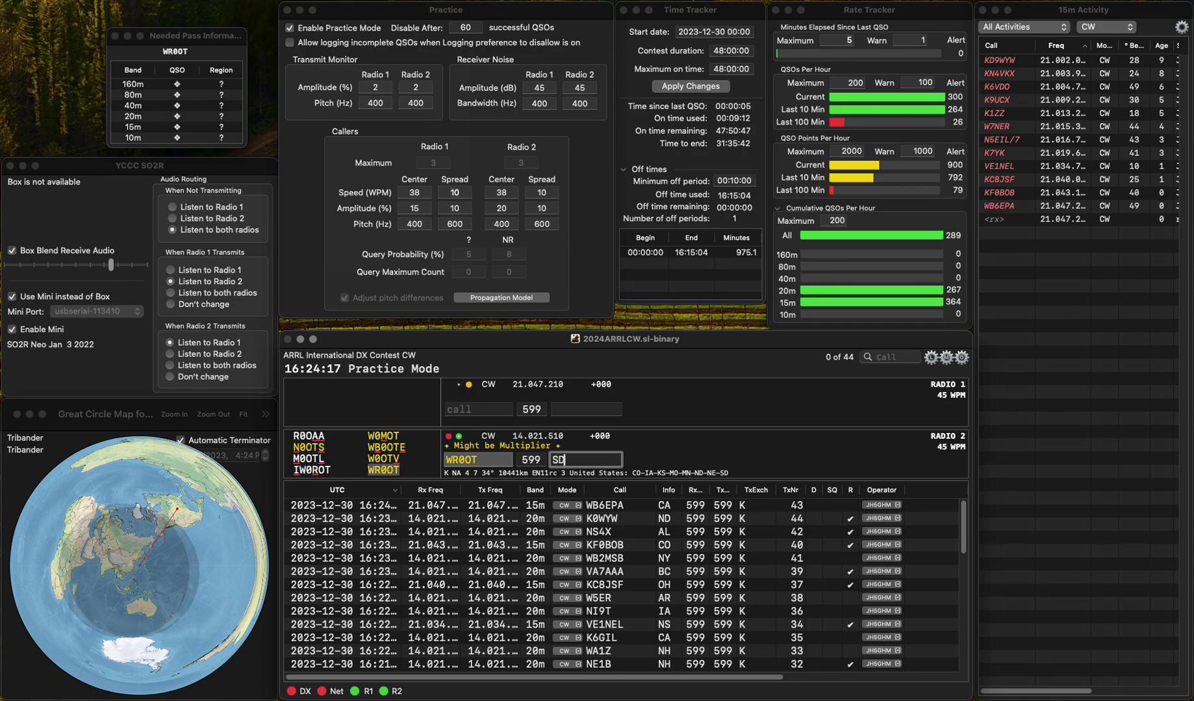
key("Return")
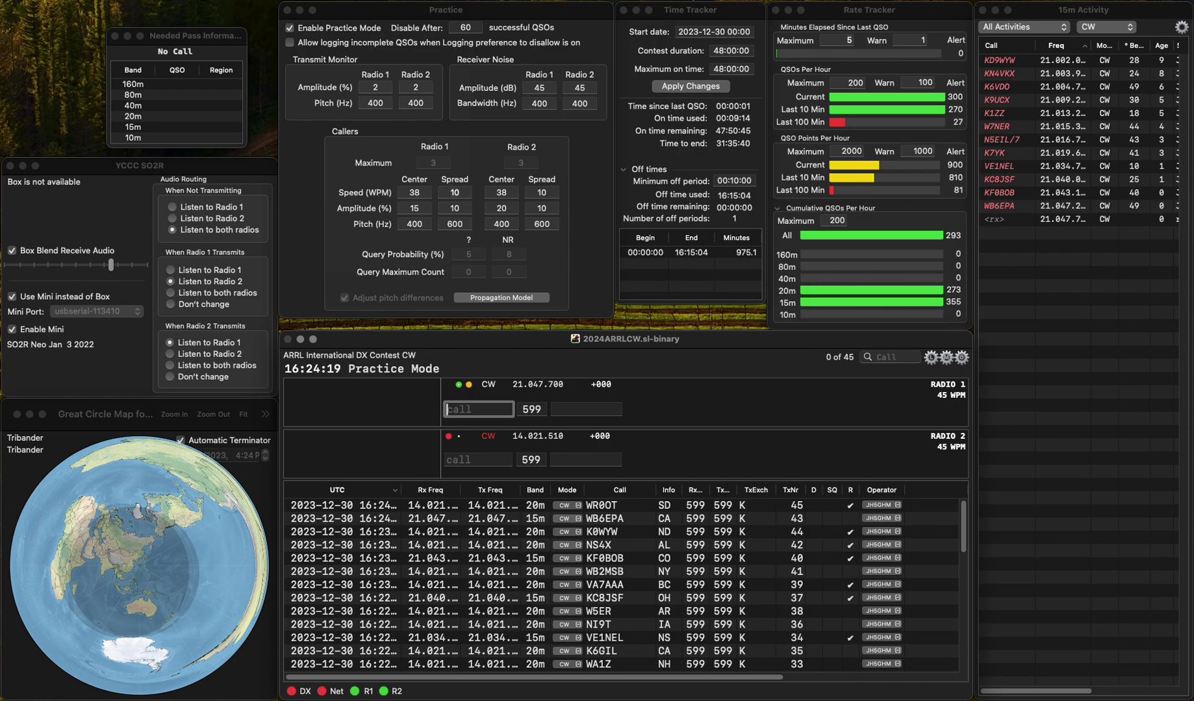
left_click(478, 460)
type("B9NVR")
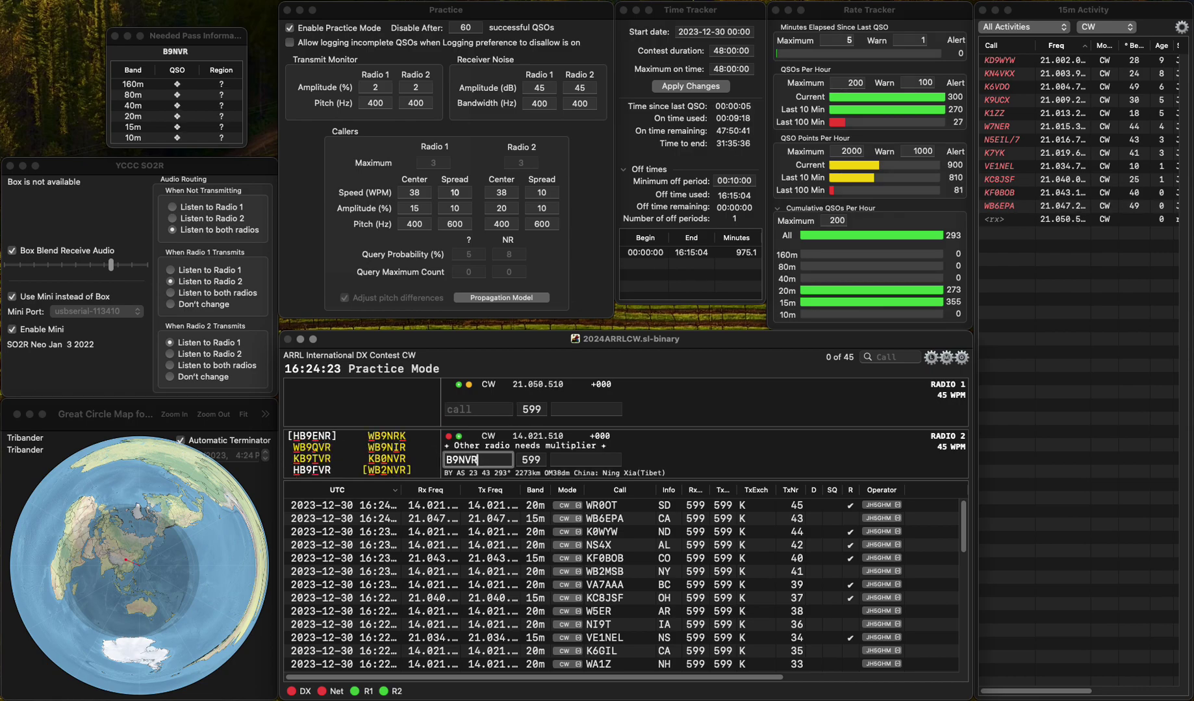
key("Delete")
type("0")
key("Left")
key("Left")
type("K")
key("Return")
key("Return")
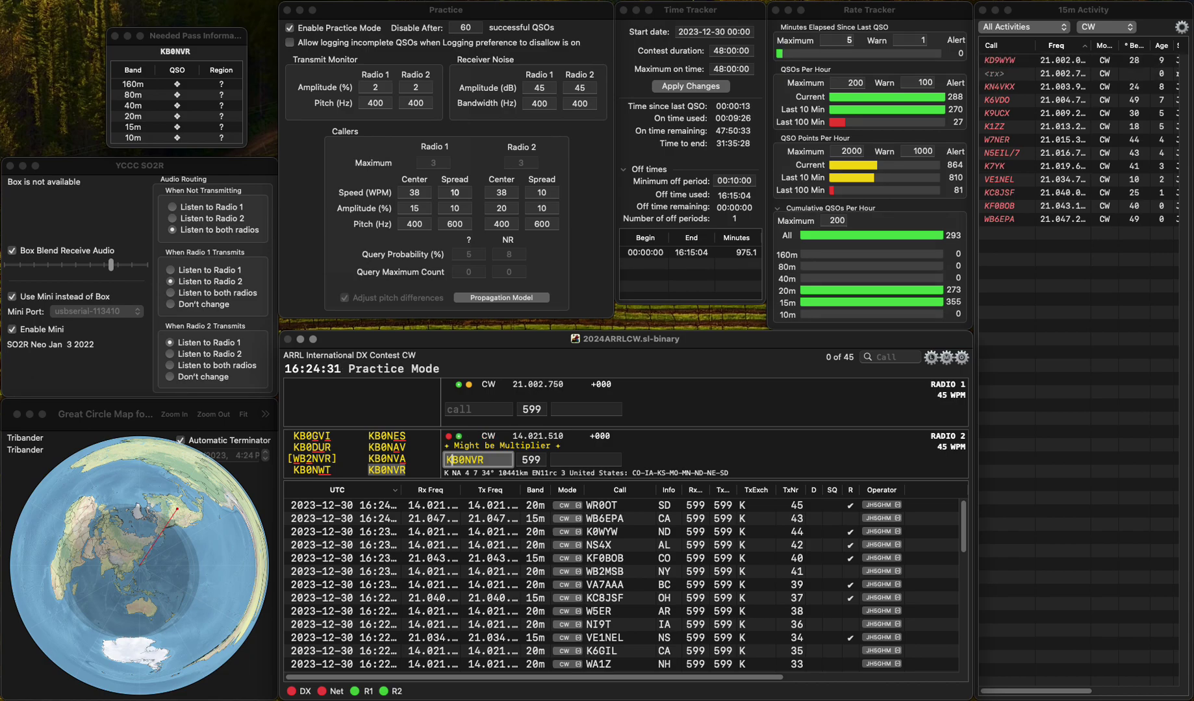
key("Up")
type("K9TBI")
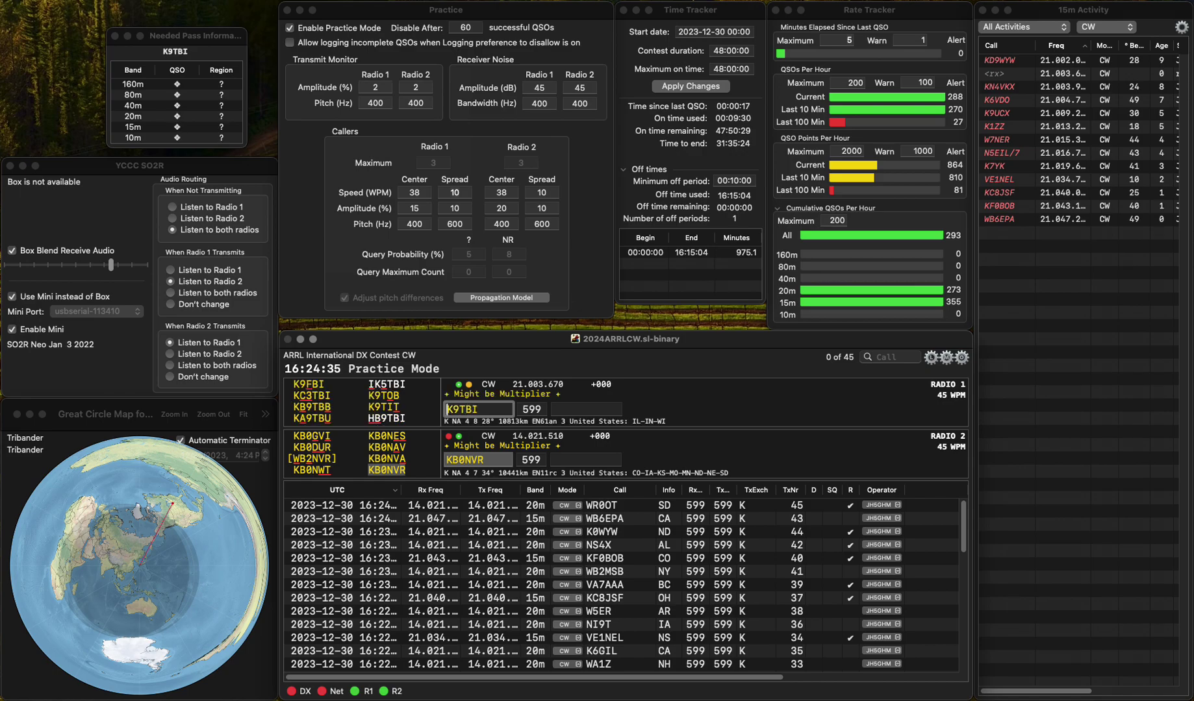
left_click(448, 410)
type("A")
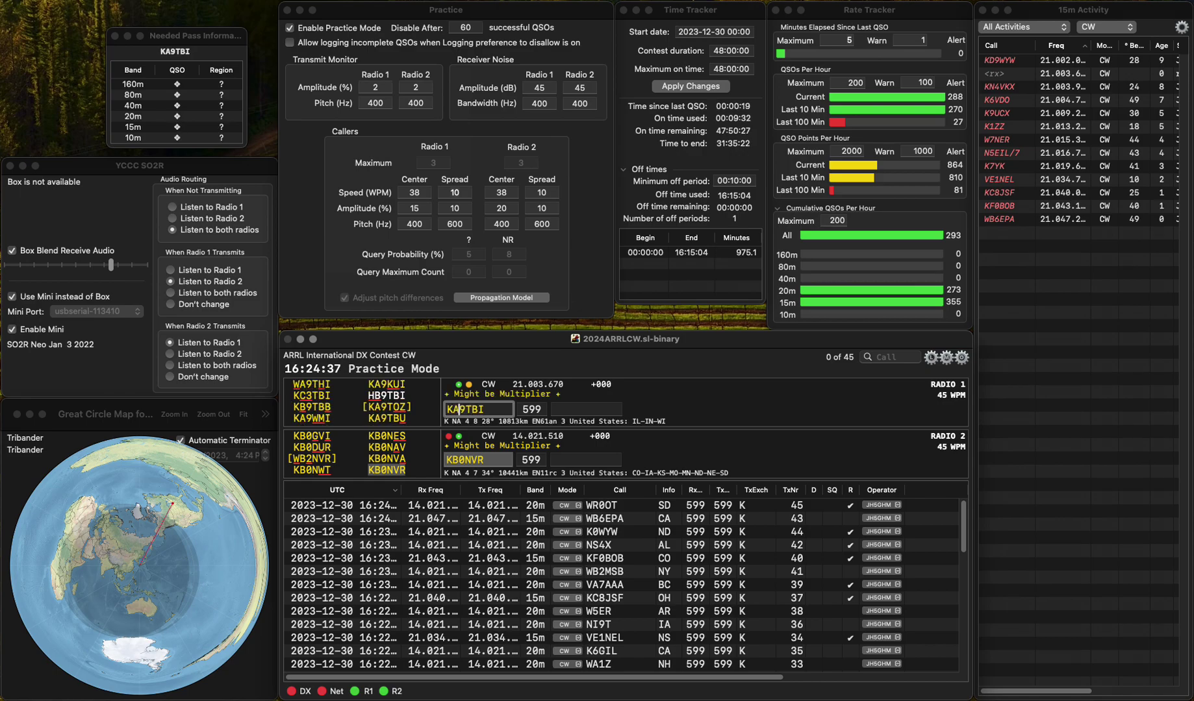
left_click(452, 460)
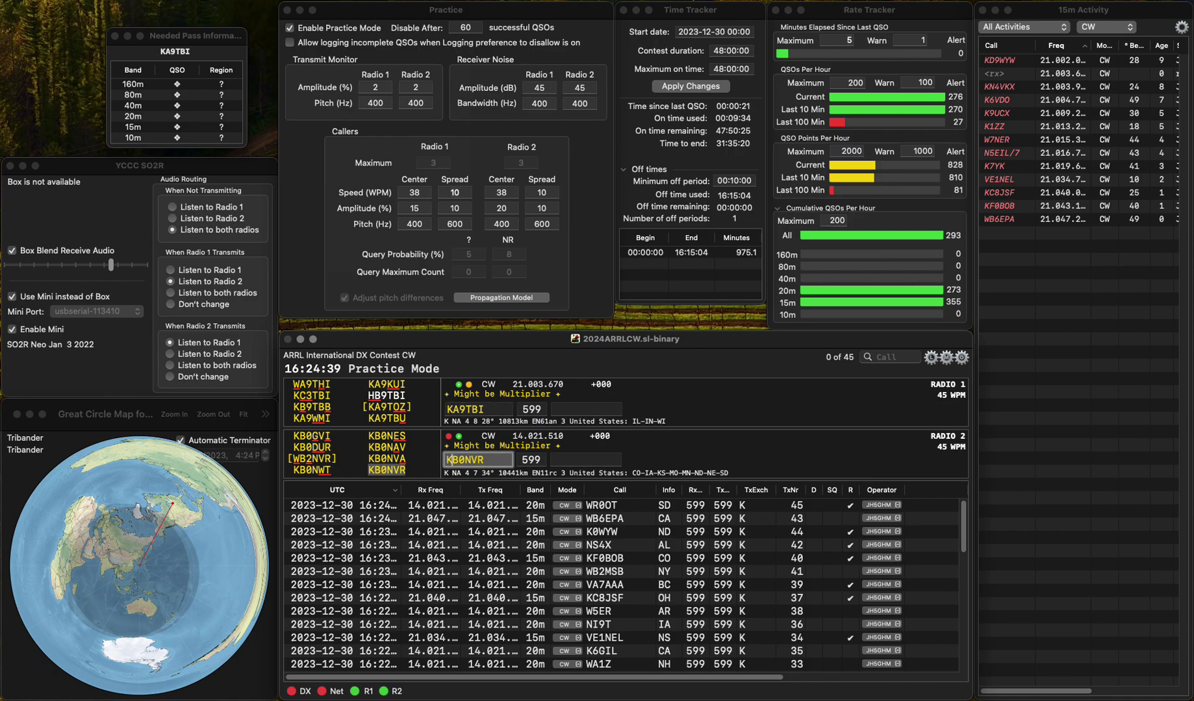
left_click(483, 409)
type("U")
Step: Log KB0NVR on Radio 2 with received exchange MO
left_click(452, 460)
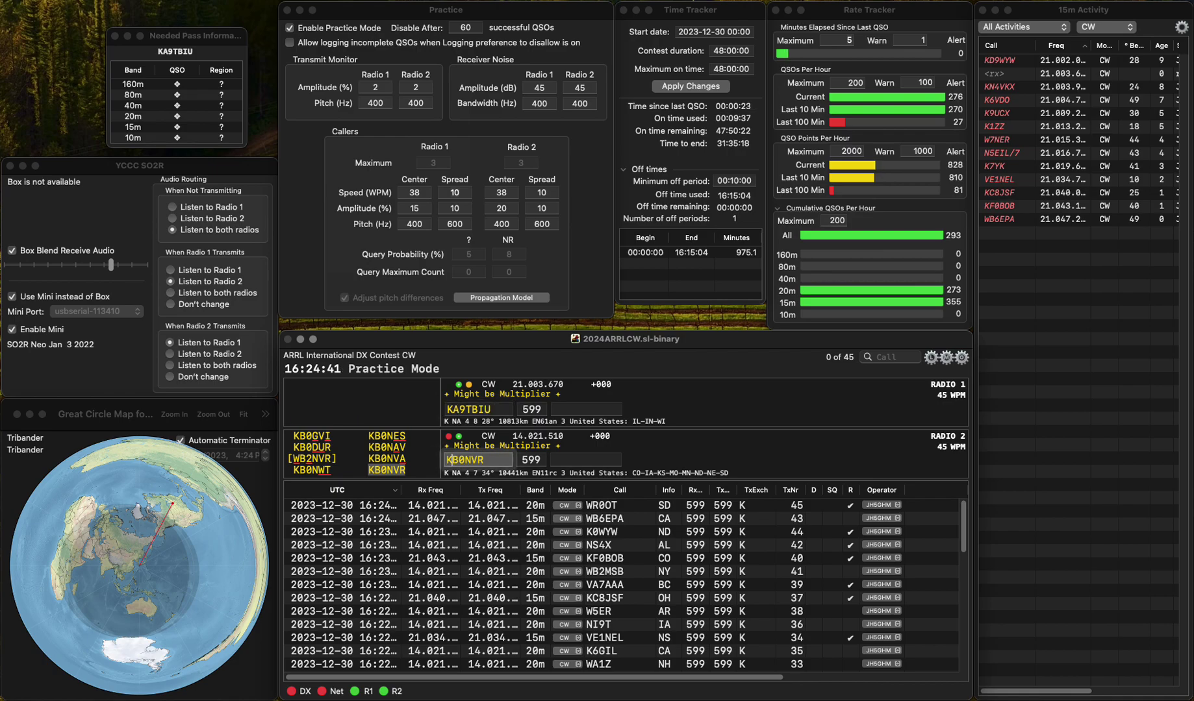
left_click(552, 460)
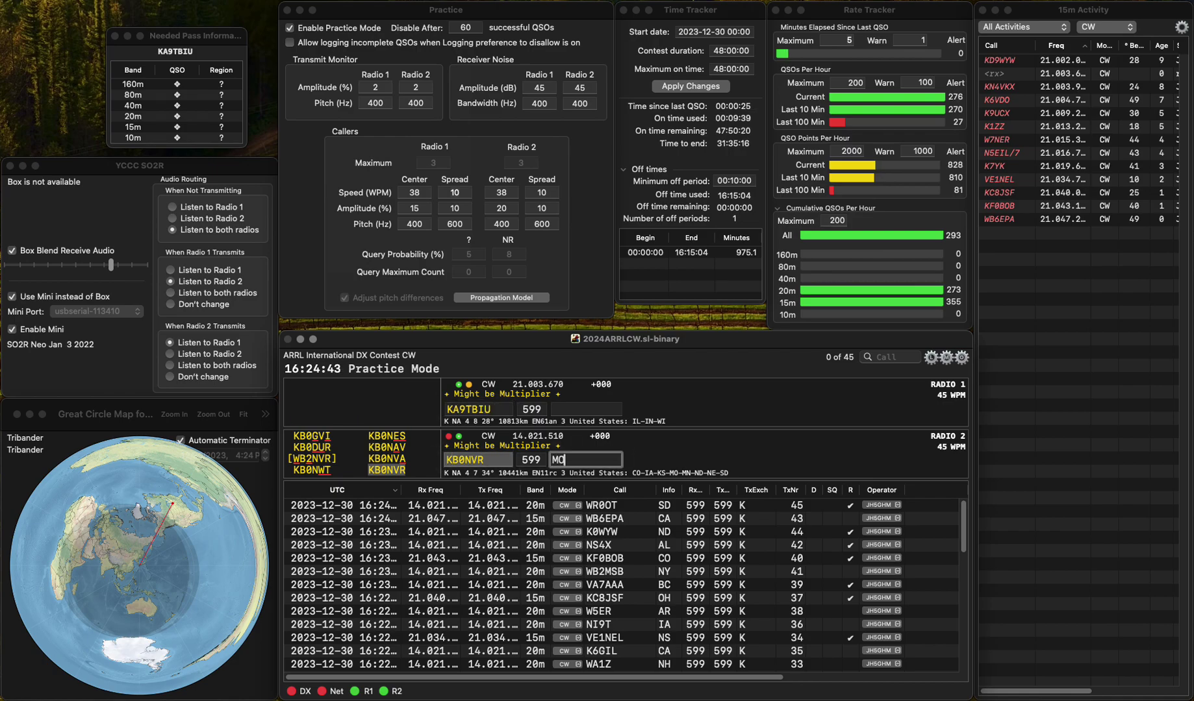
key("Return")
key("Left")
key("BackSpace")
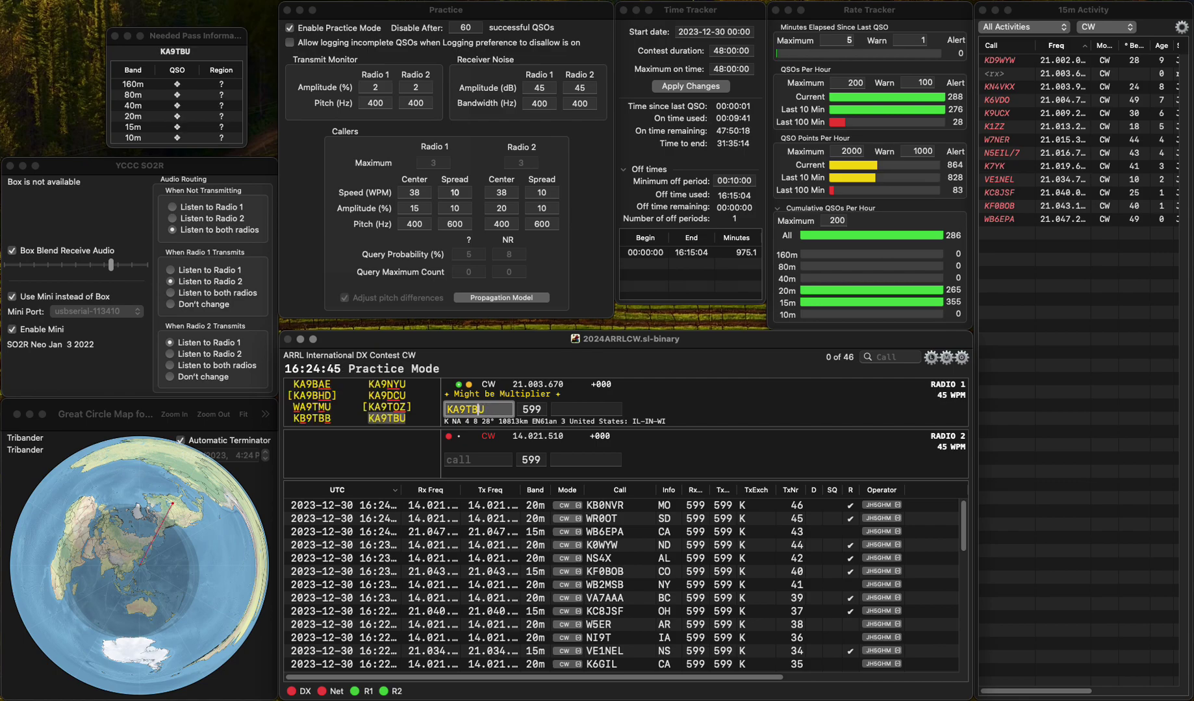
key("Return")
type("NS")
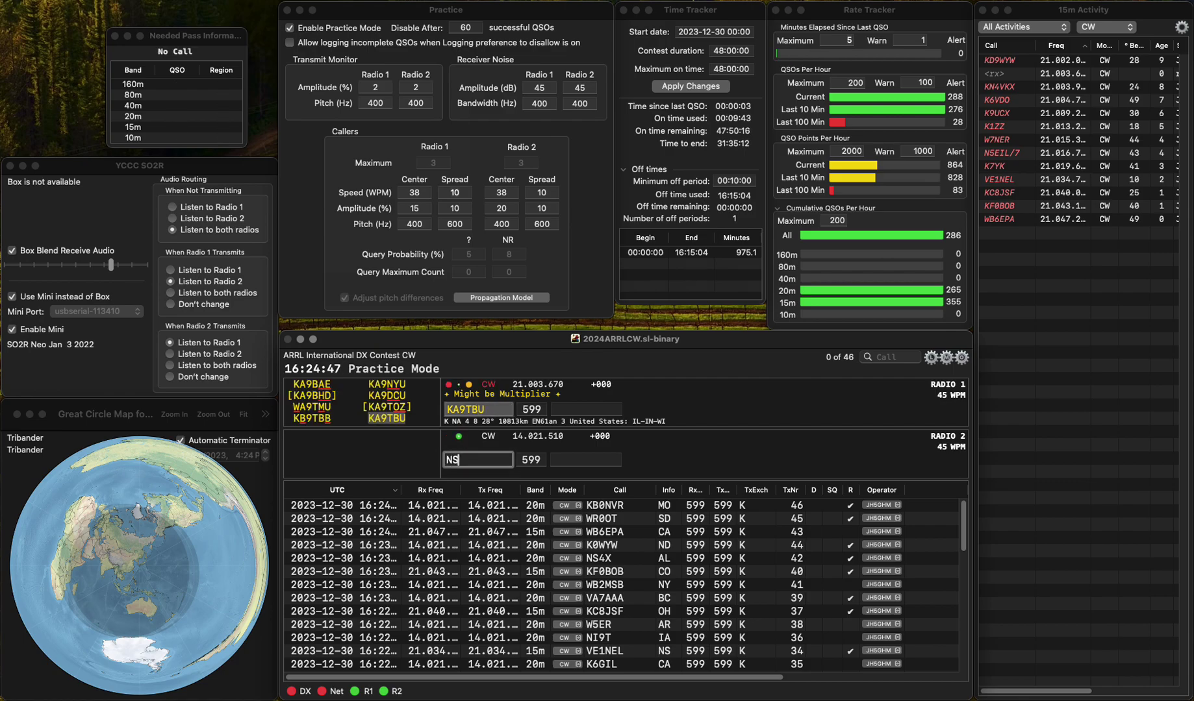
type("4X")
key("Return")
key("space")
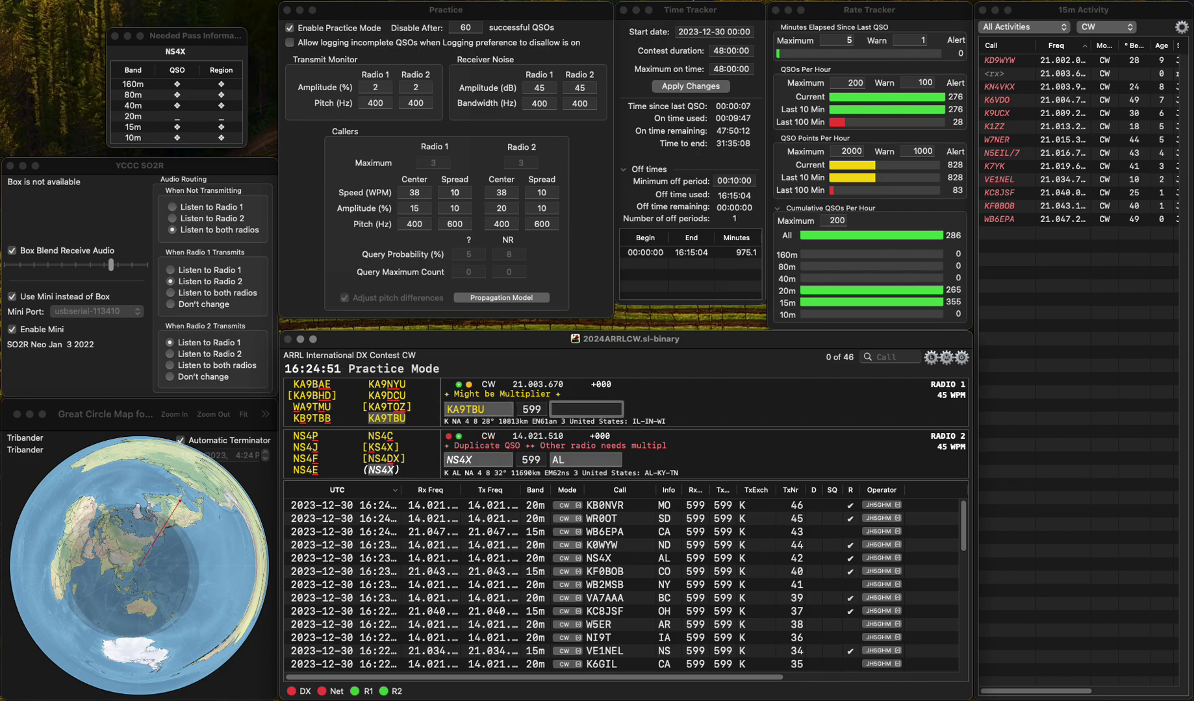
key("Return")
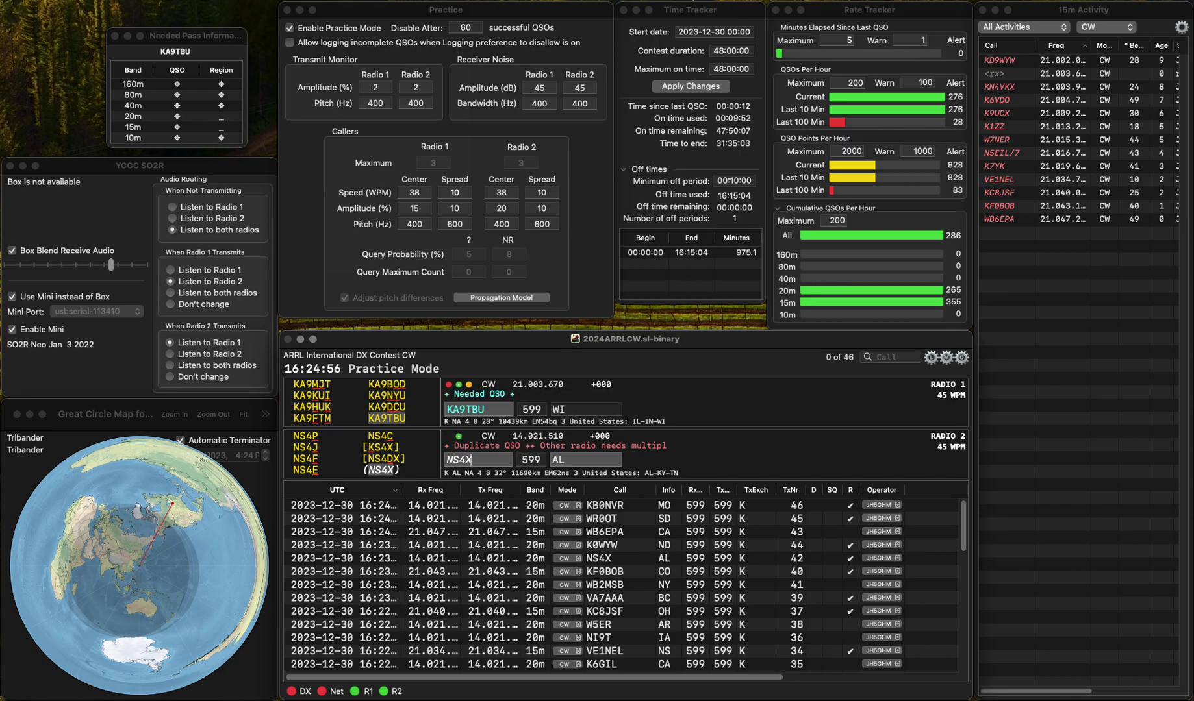
key("Return")
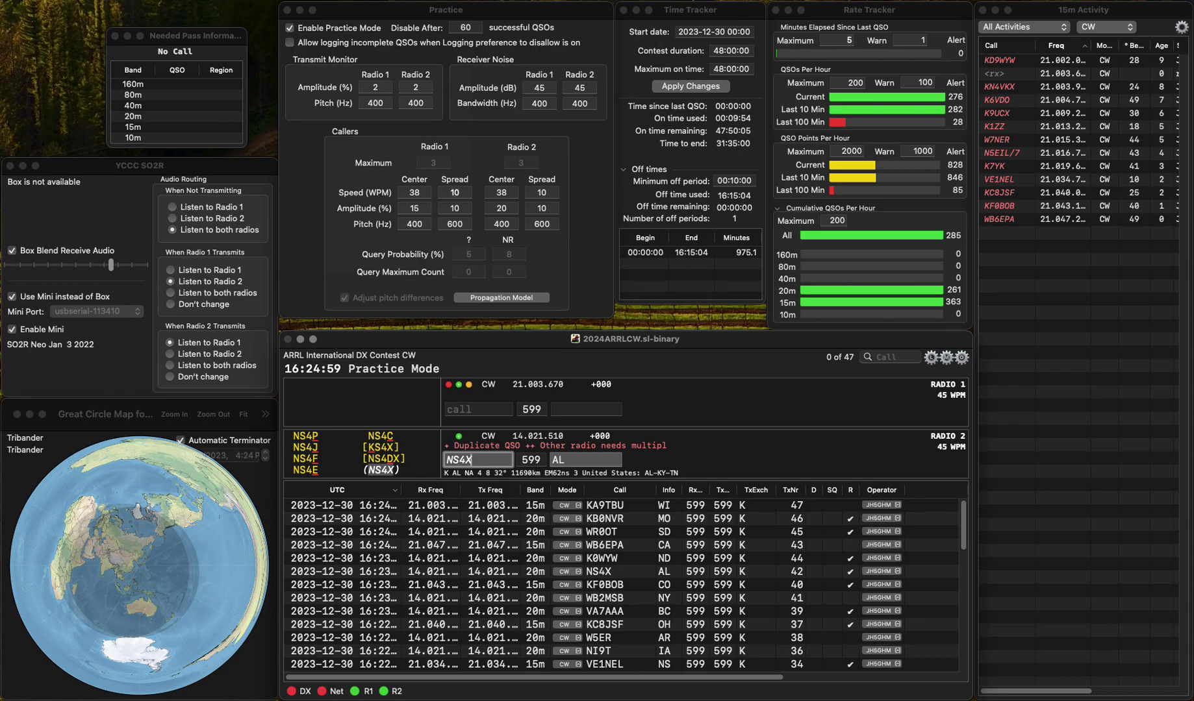
key("BackSpace")
type("R")
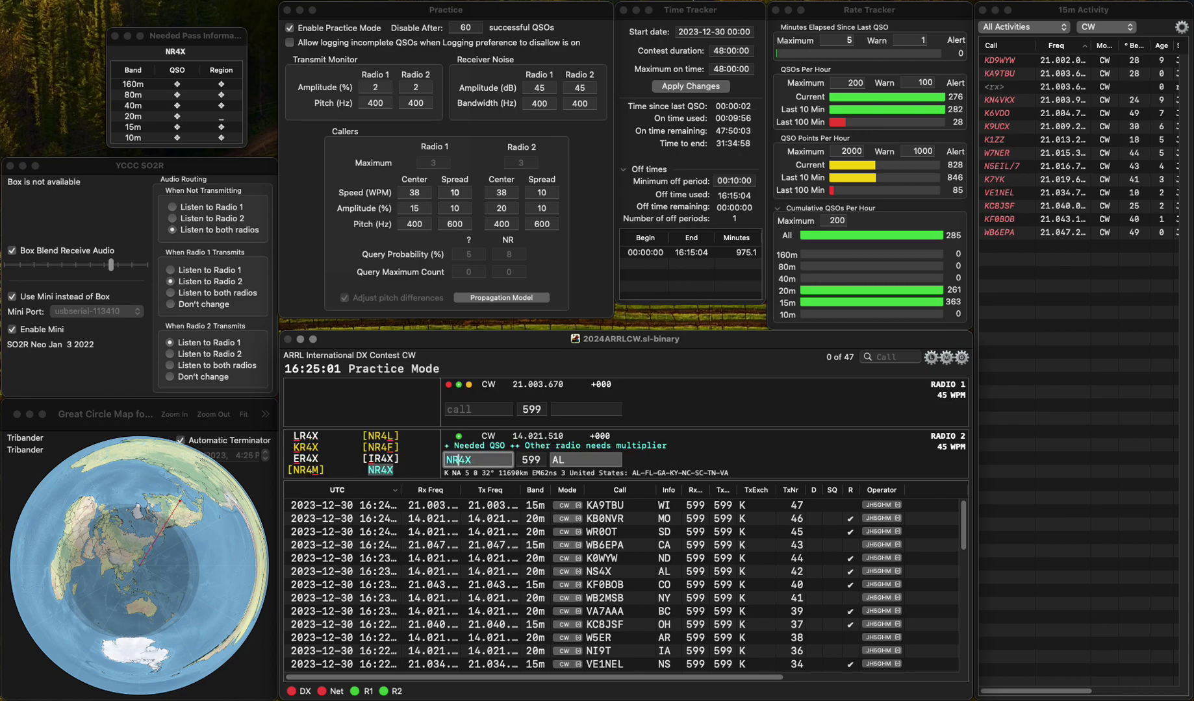
key("Return")
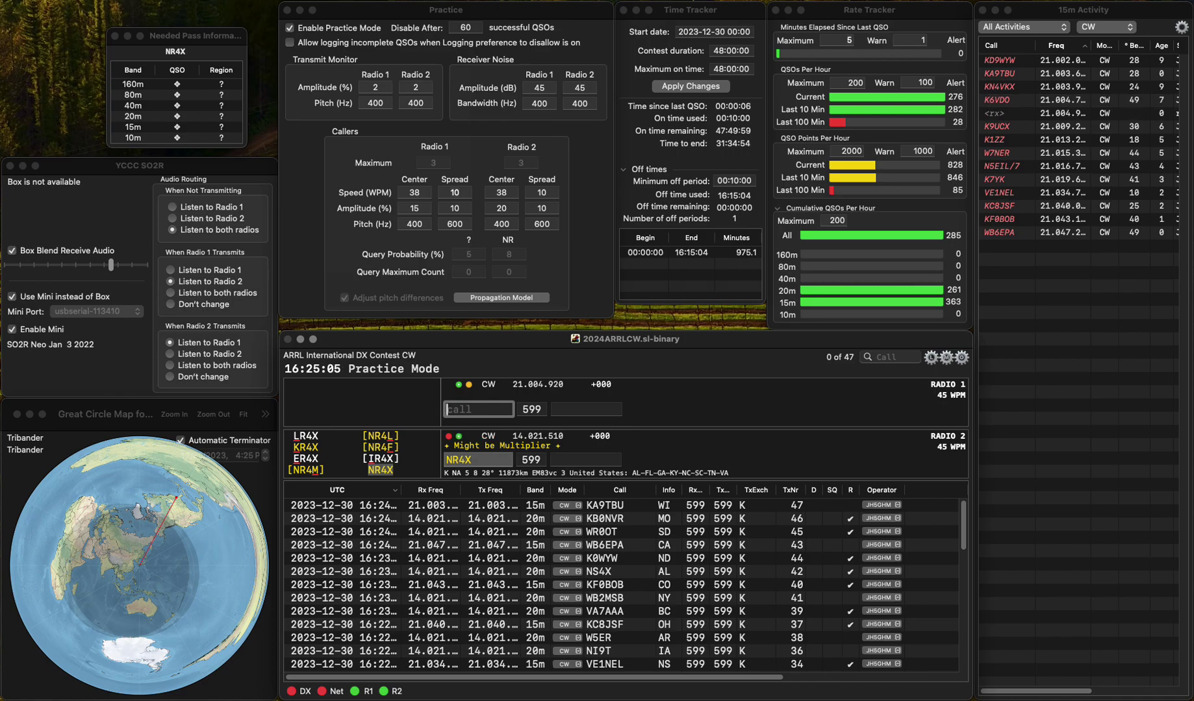
key("Down")
key("space")
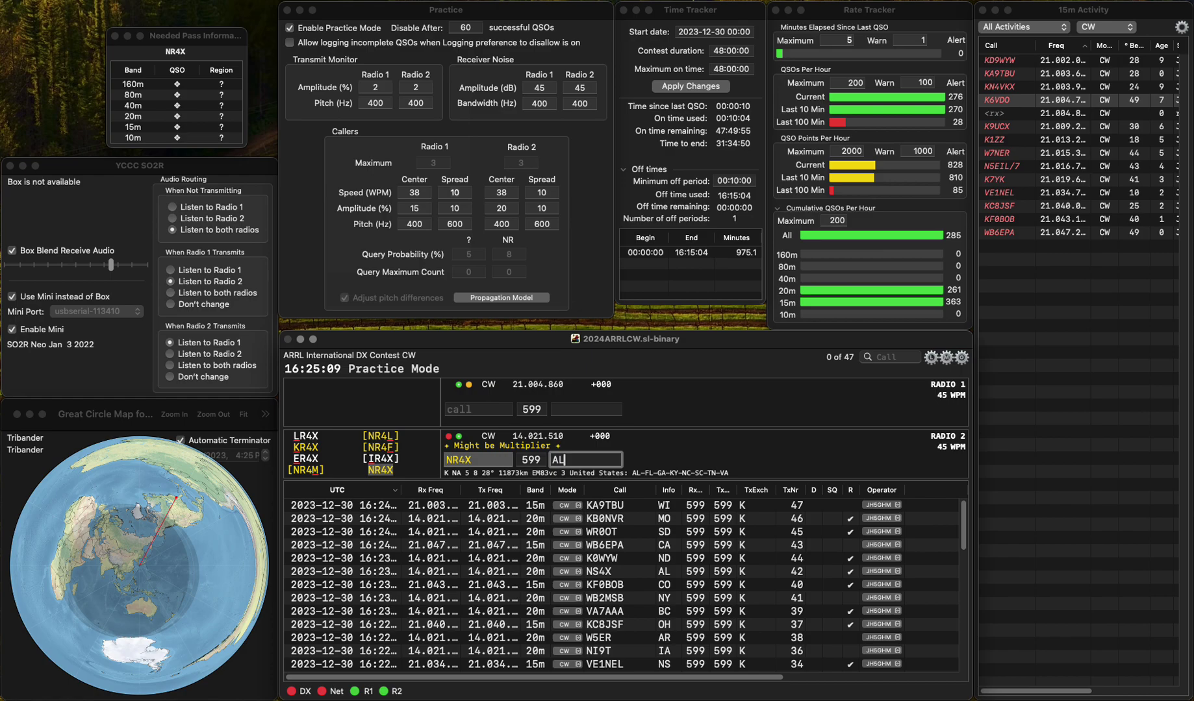
key("Return")
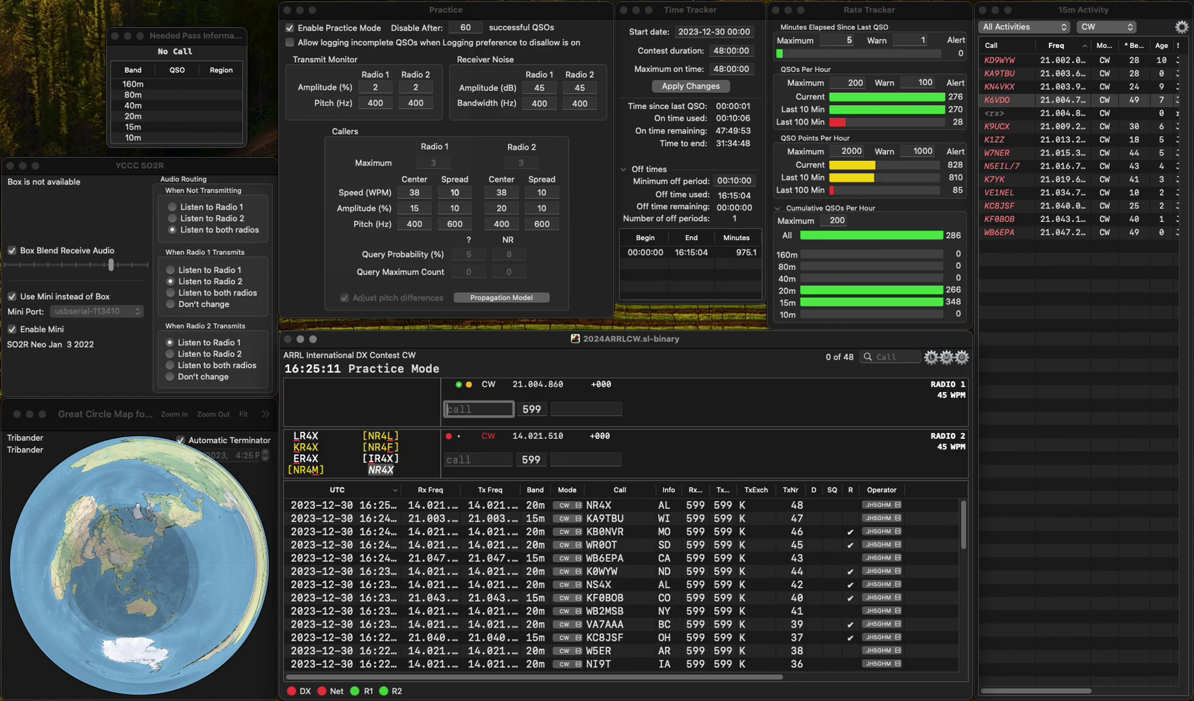
left_click(478, 460)
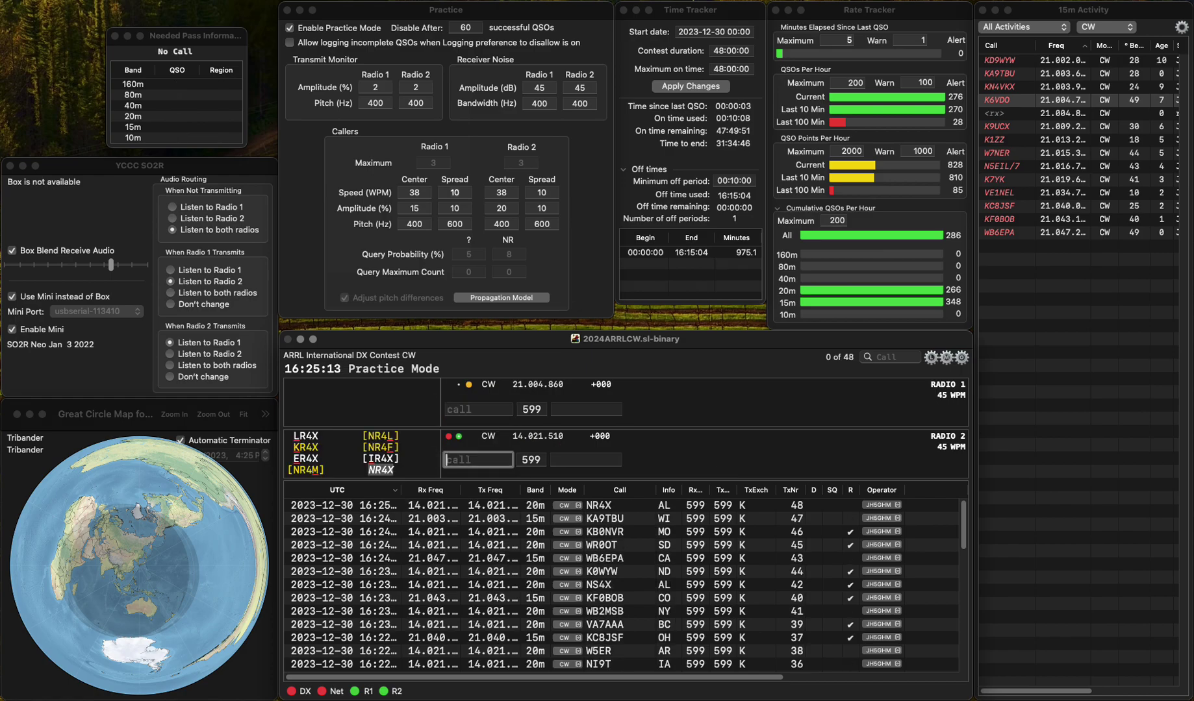
type("WLL")
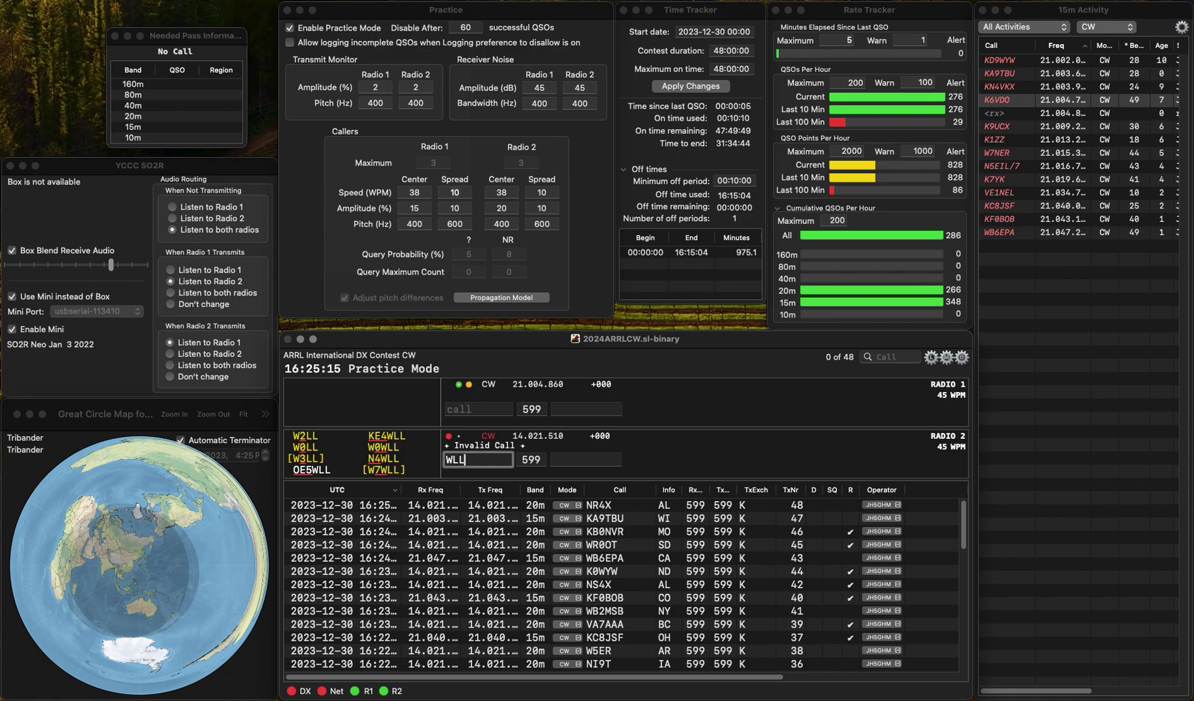
key("Home")
type("W7")
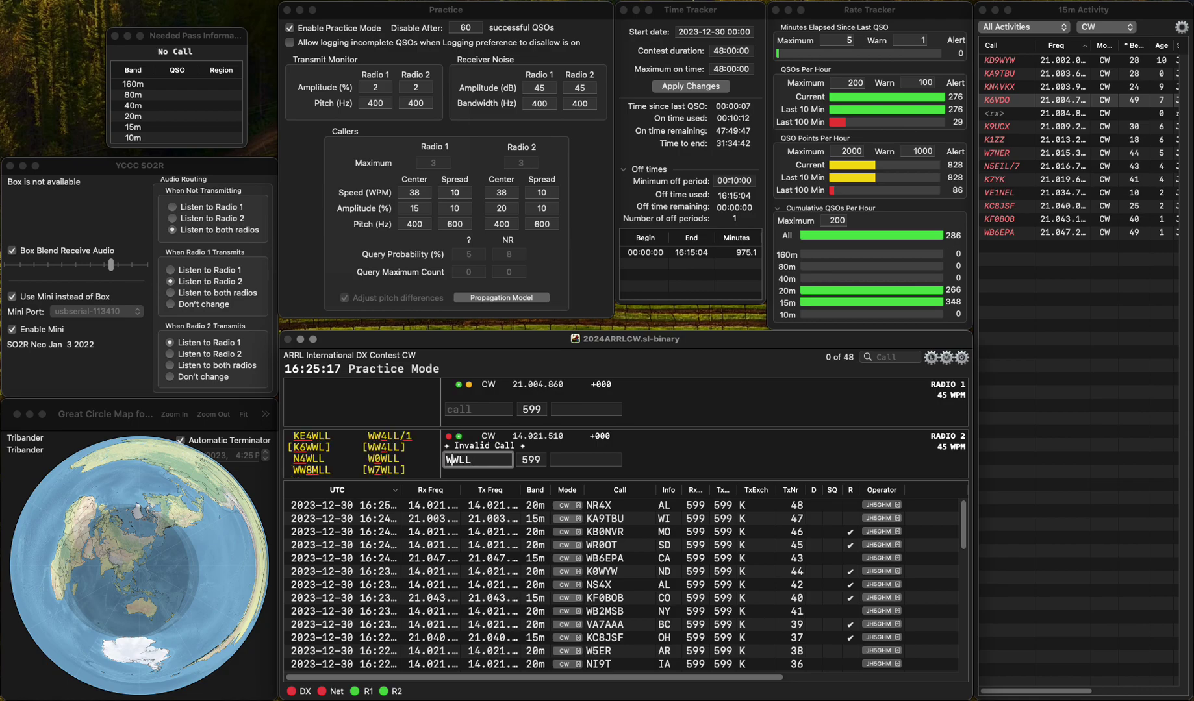
key("Return")
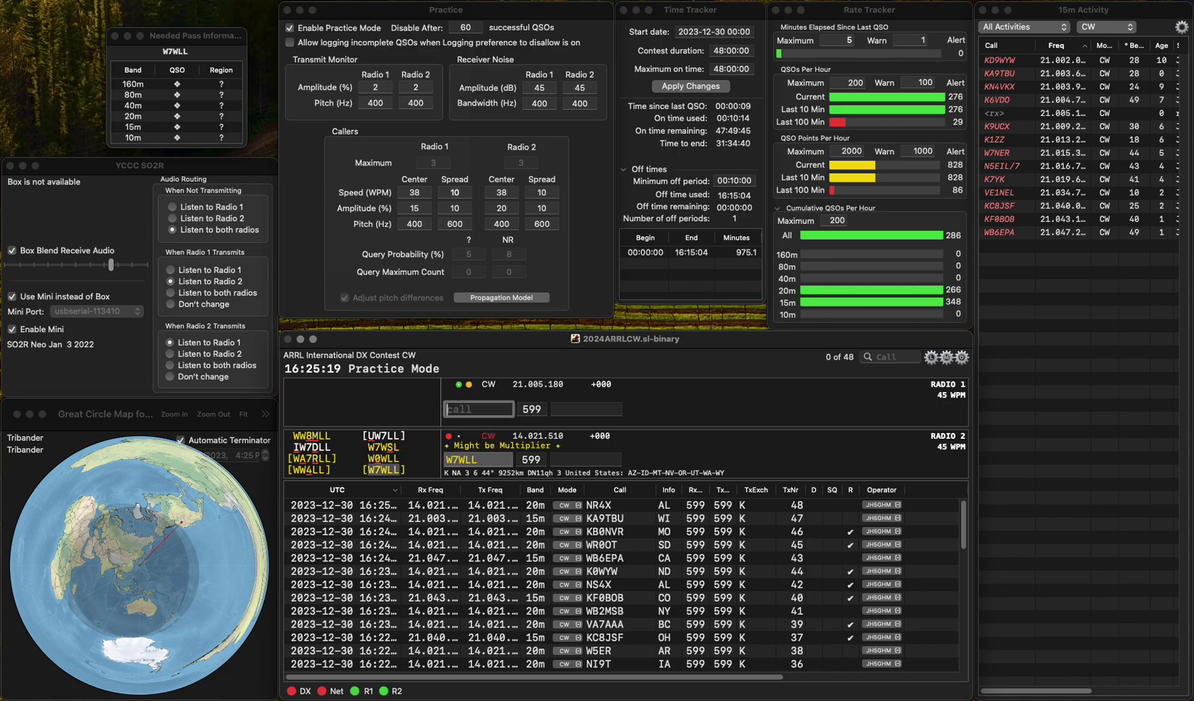
key("Down")
key("space")
type("U")
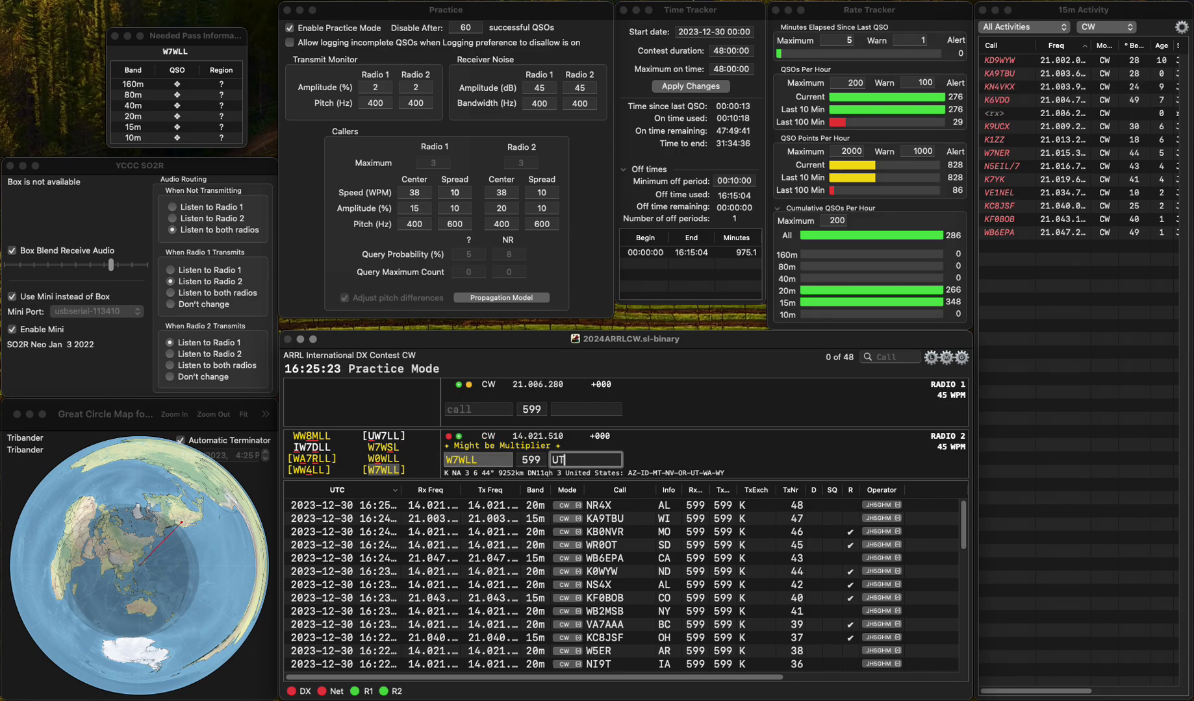
type("T")
key("Return")
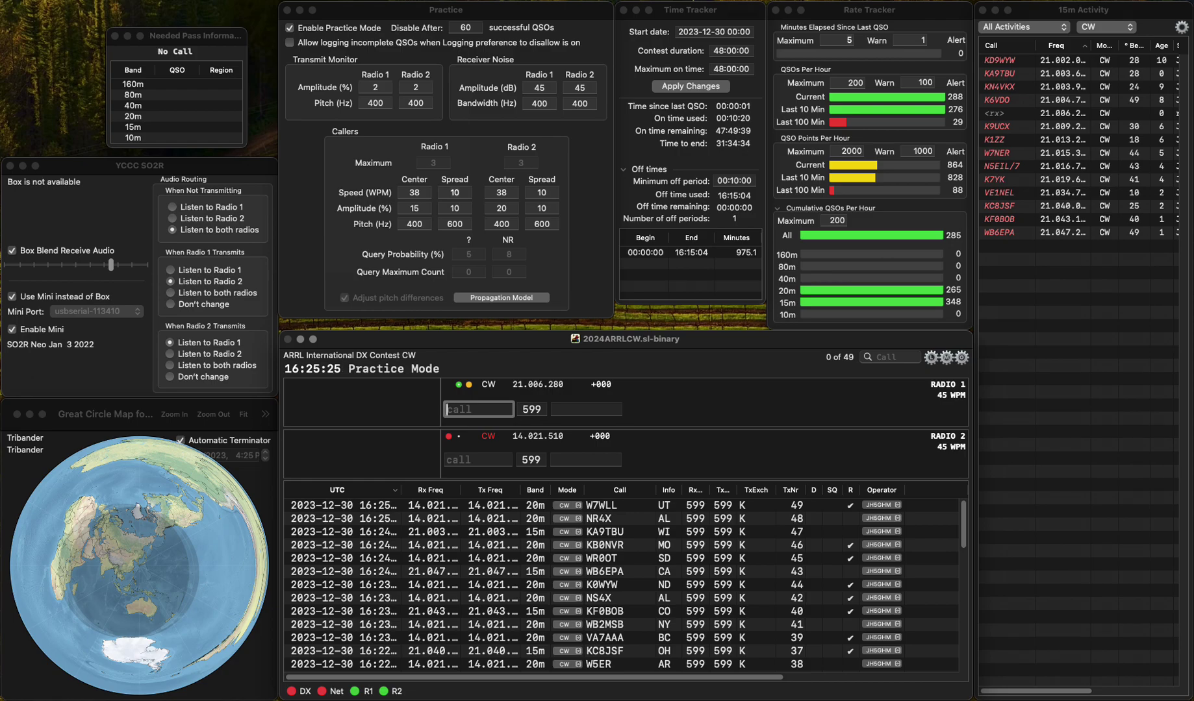
type("KB3FBR")
key("Return")
type("KA7EY")
key("Return")
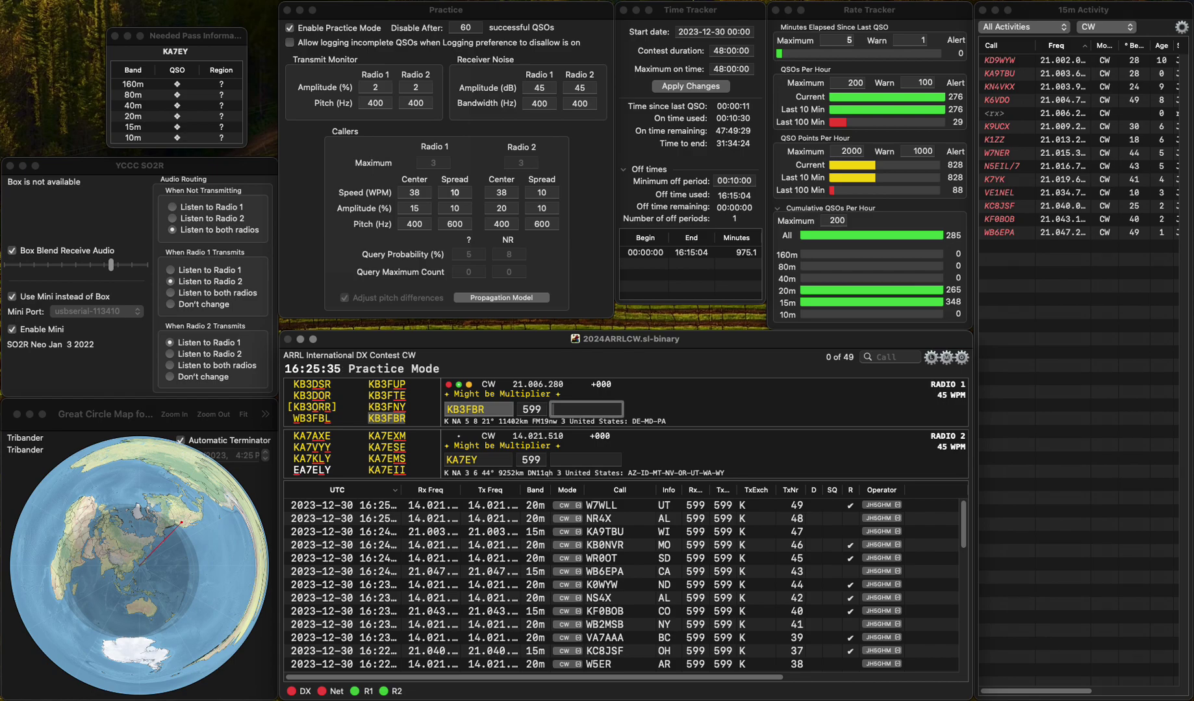
type("DE")
key("Return")
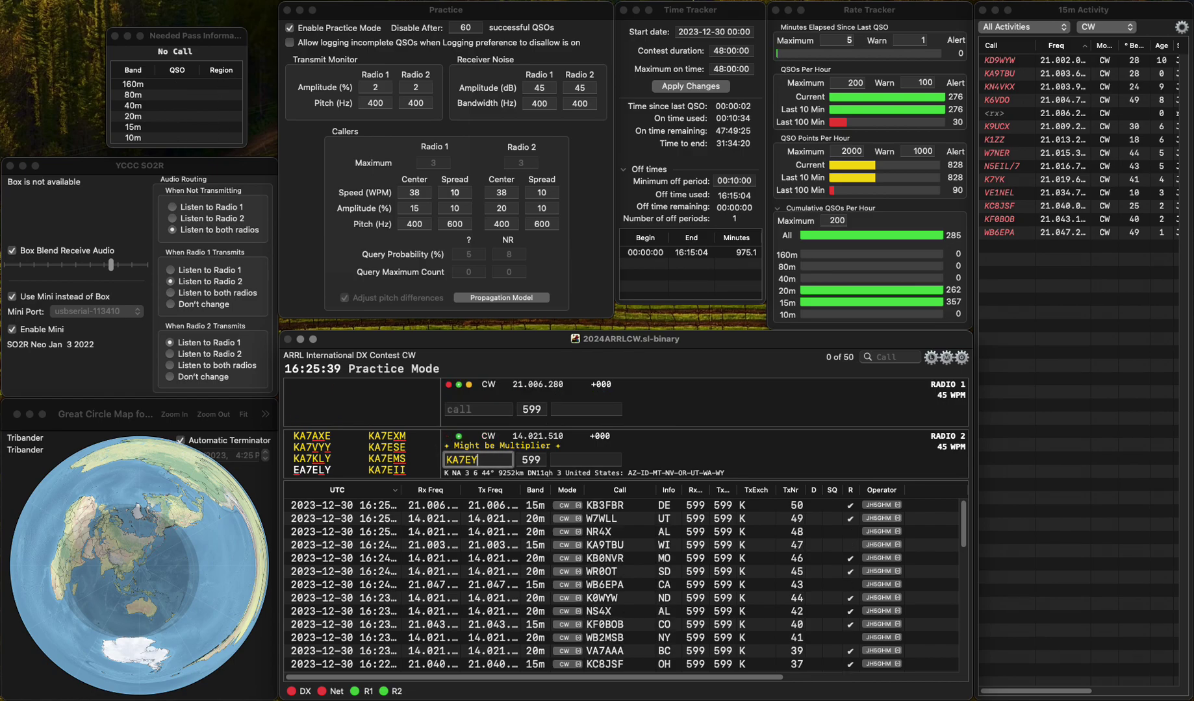
key("BackSpace")
type("XM")
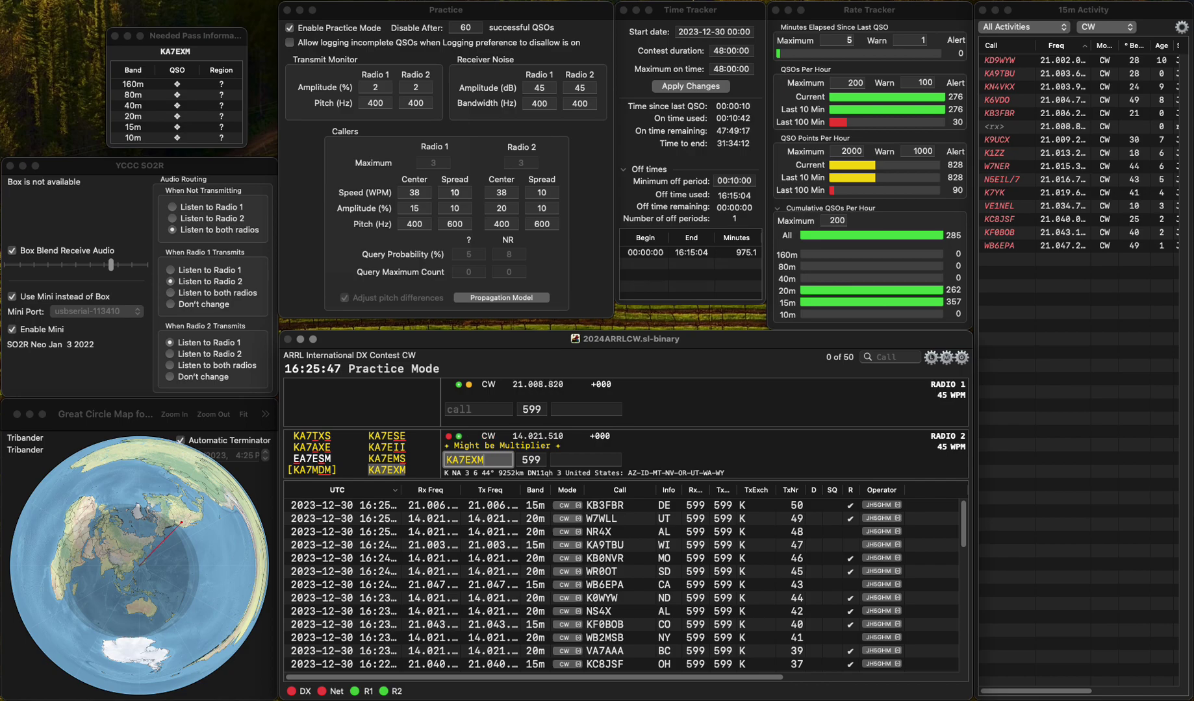
key("Tab")
type("AZ")
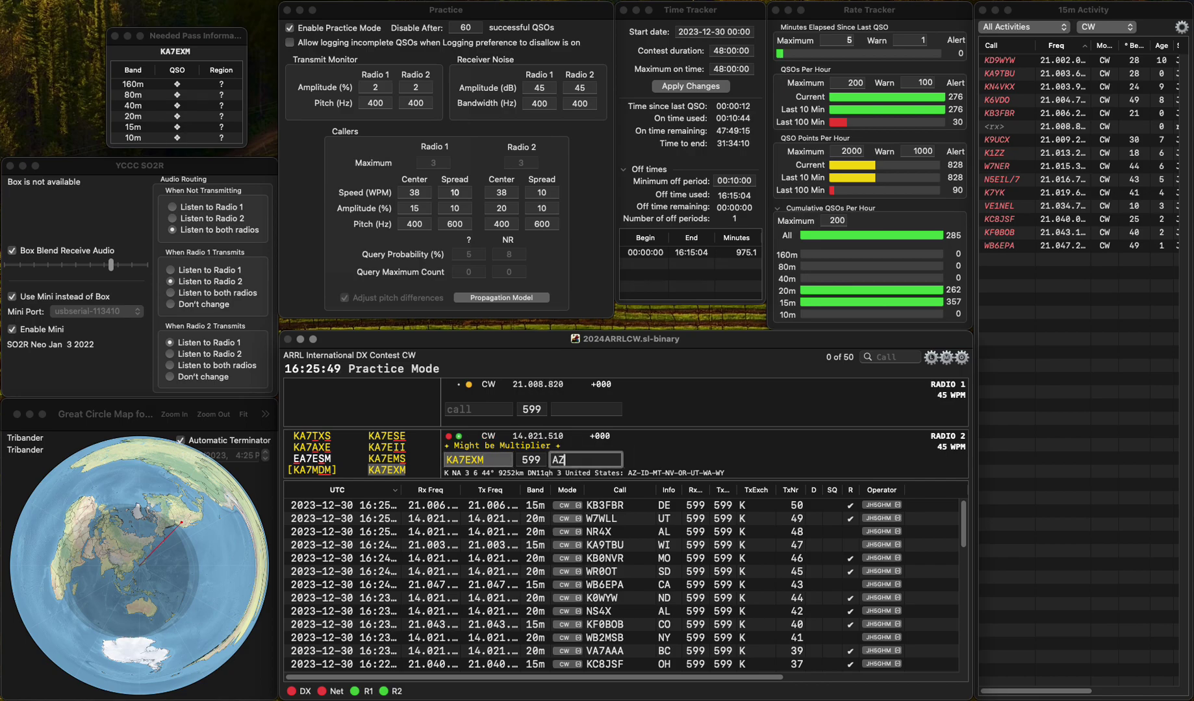
key("Return")
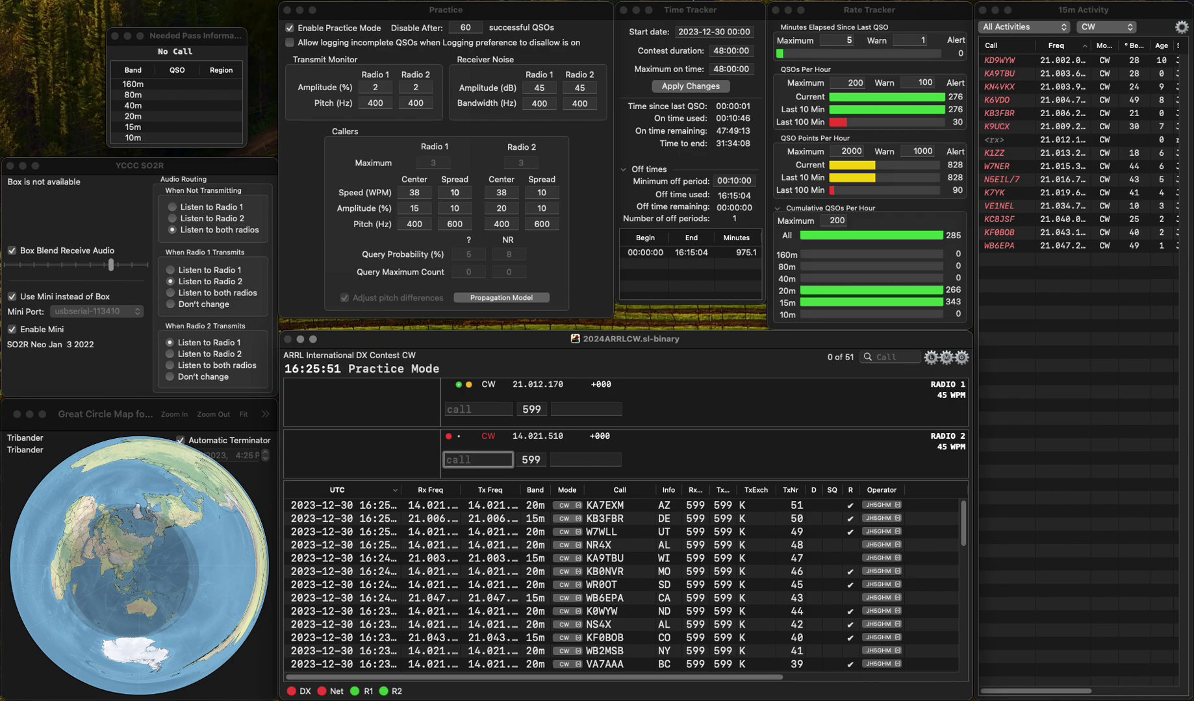
Step: Enter SVF on Radio 2, extend the call to M5SVF, and send it
type("SVF")
key("Home")
type("M5")
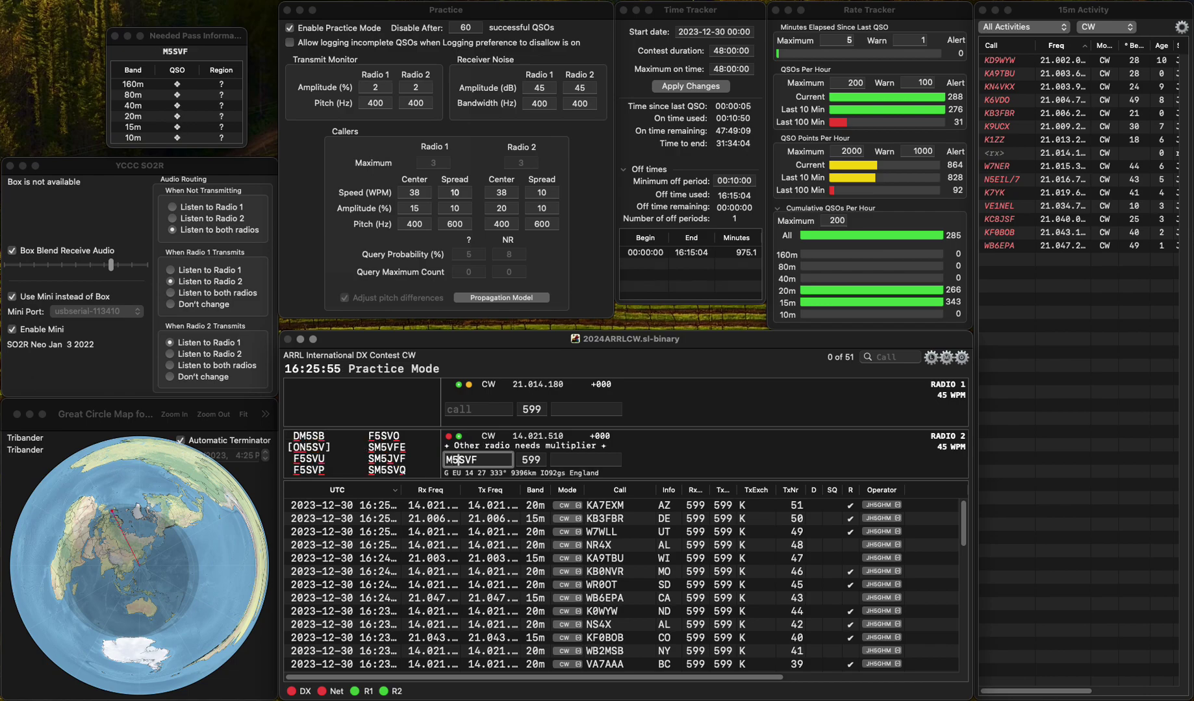
key("Return")
key("Delete")
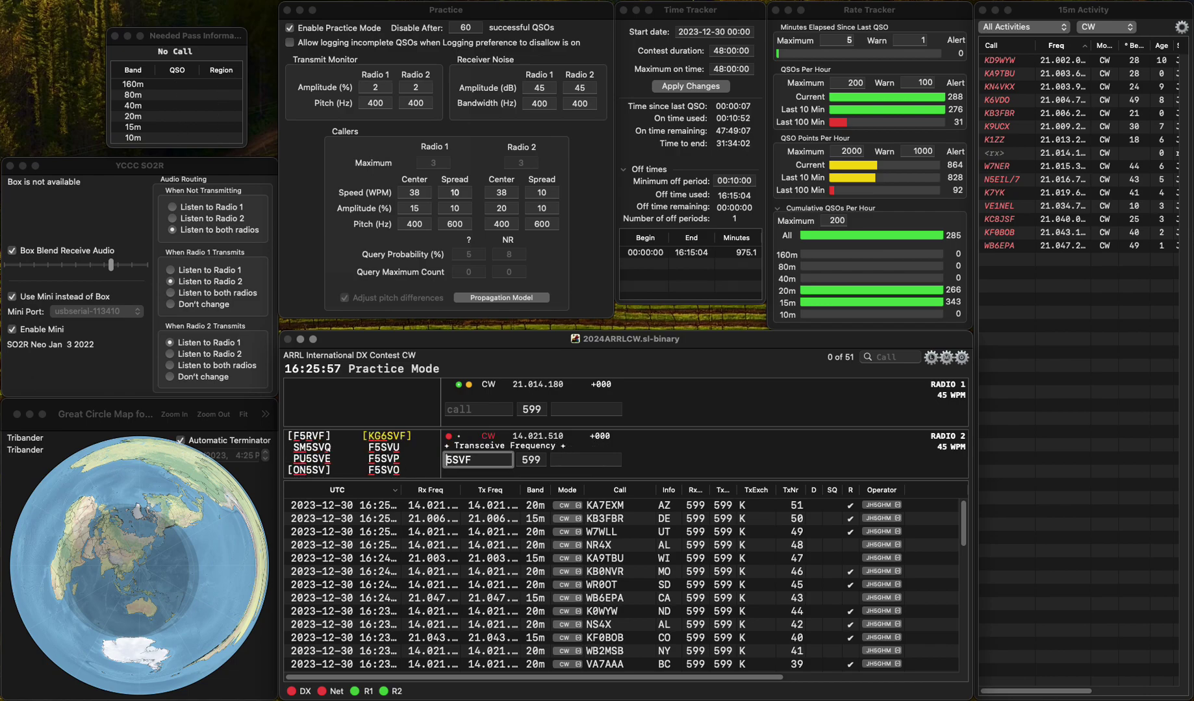
key("Delete")
type("W4")
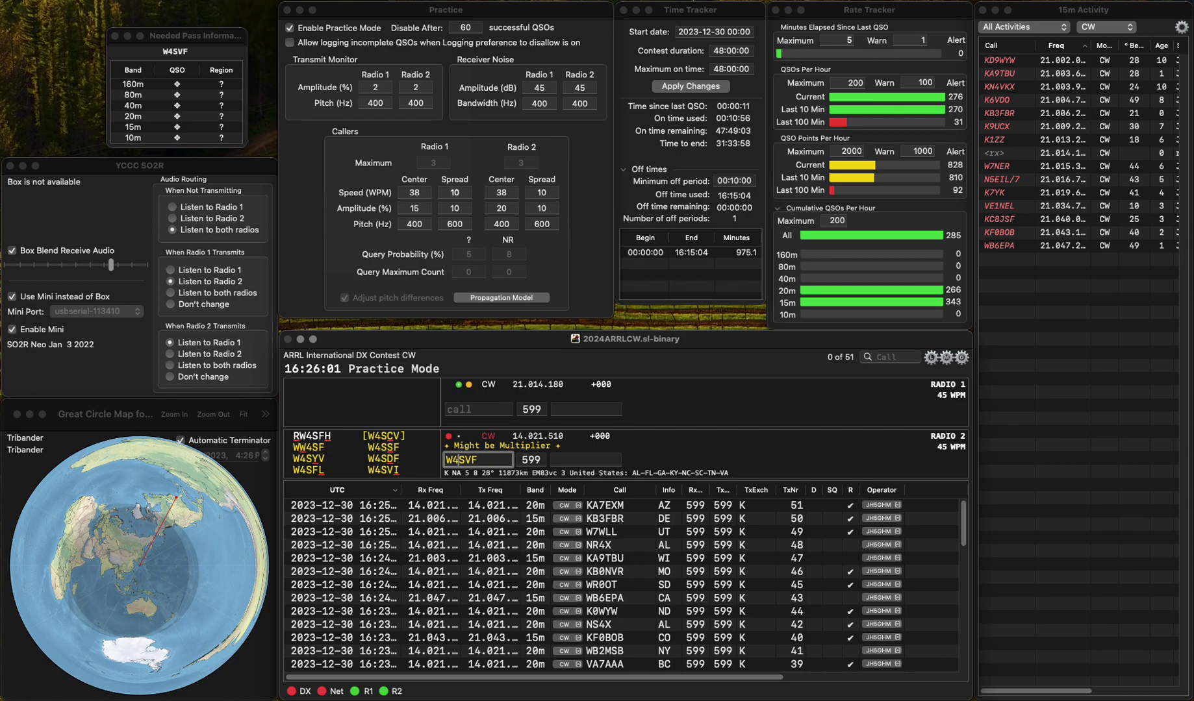
key("Delete")
type("I")
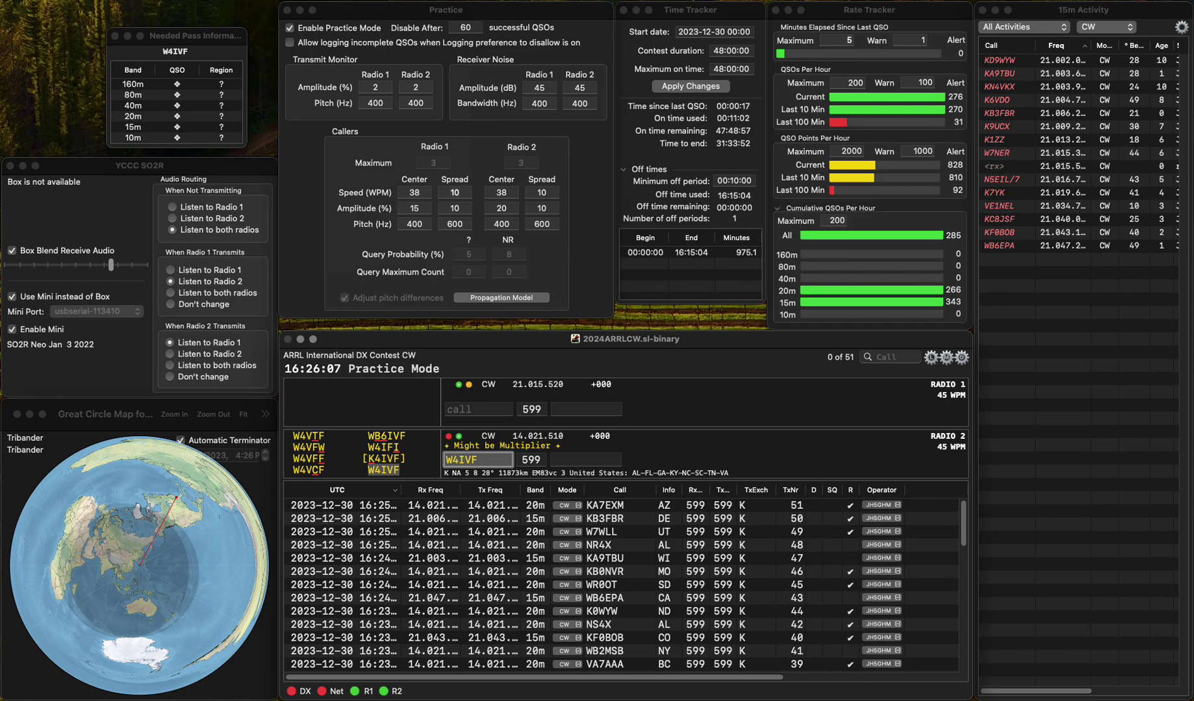
key("Tab")
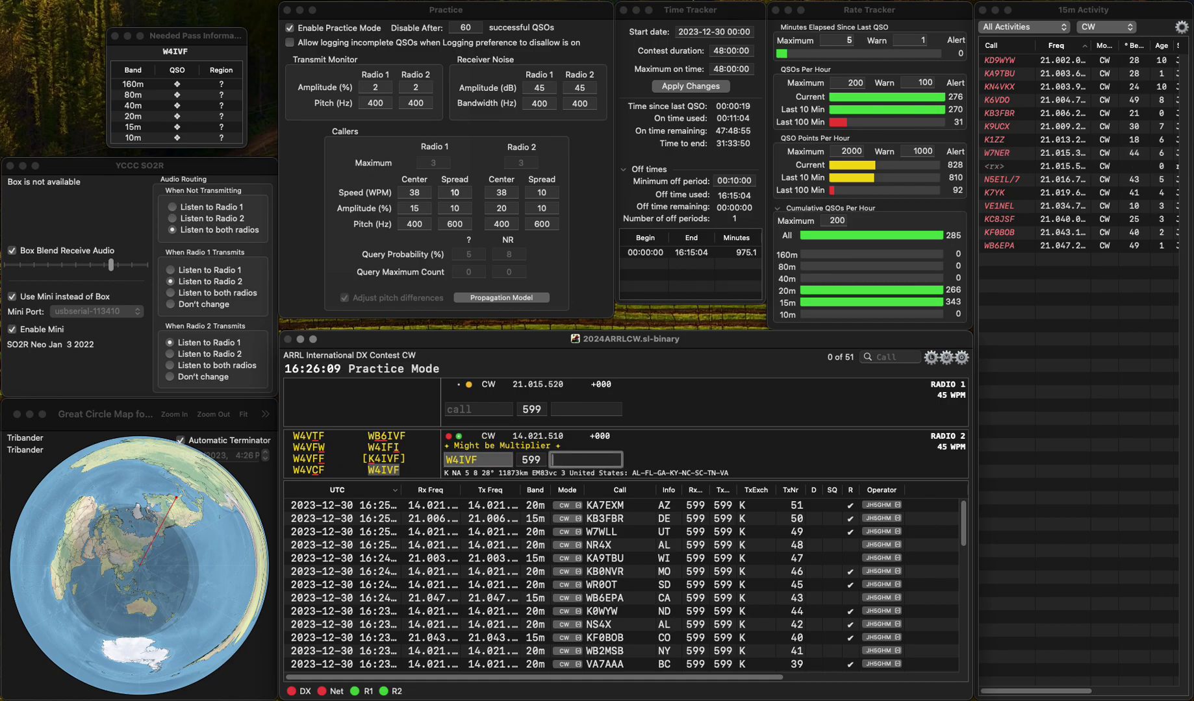
key("Return")
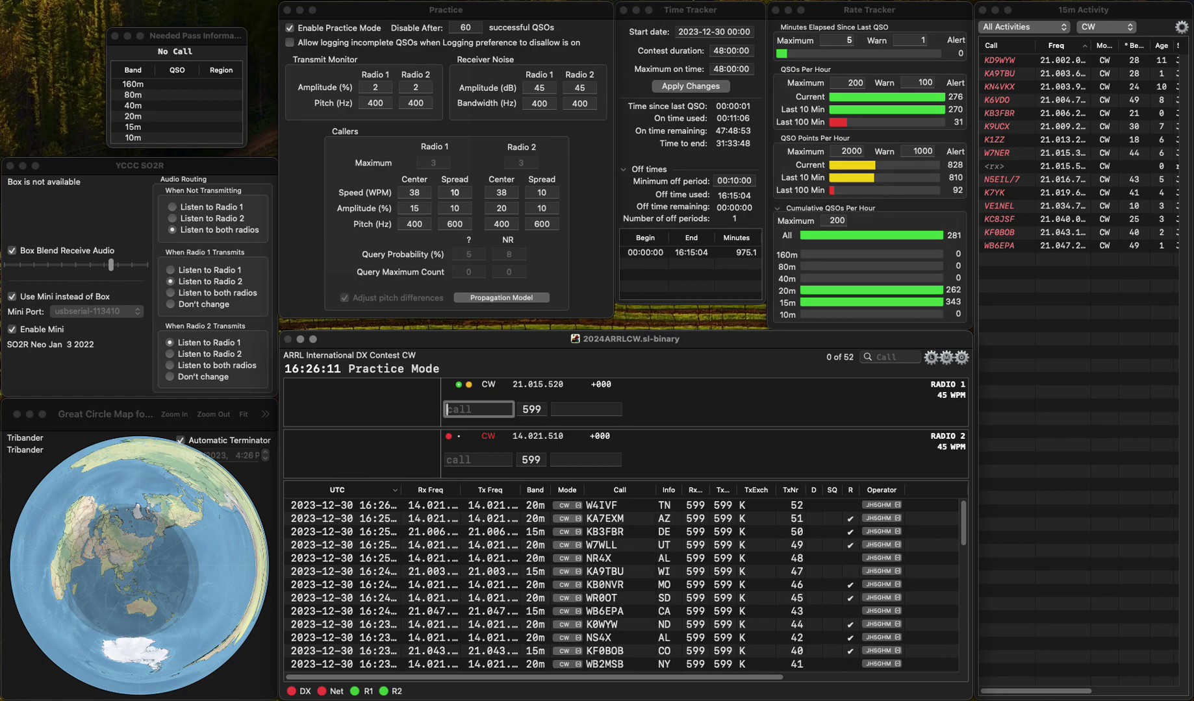
left_click(478, 460)
type("KB3DPY")
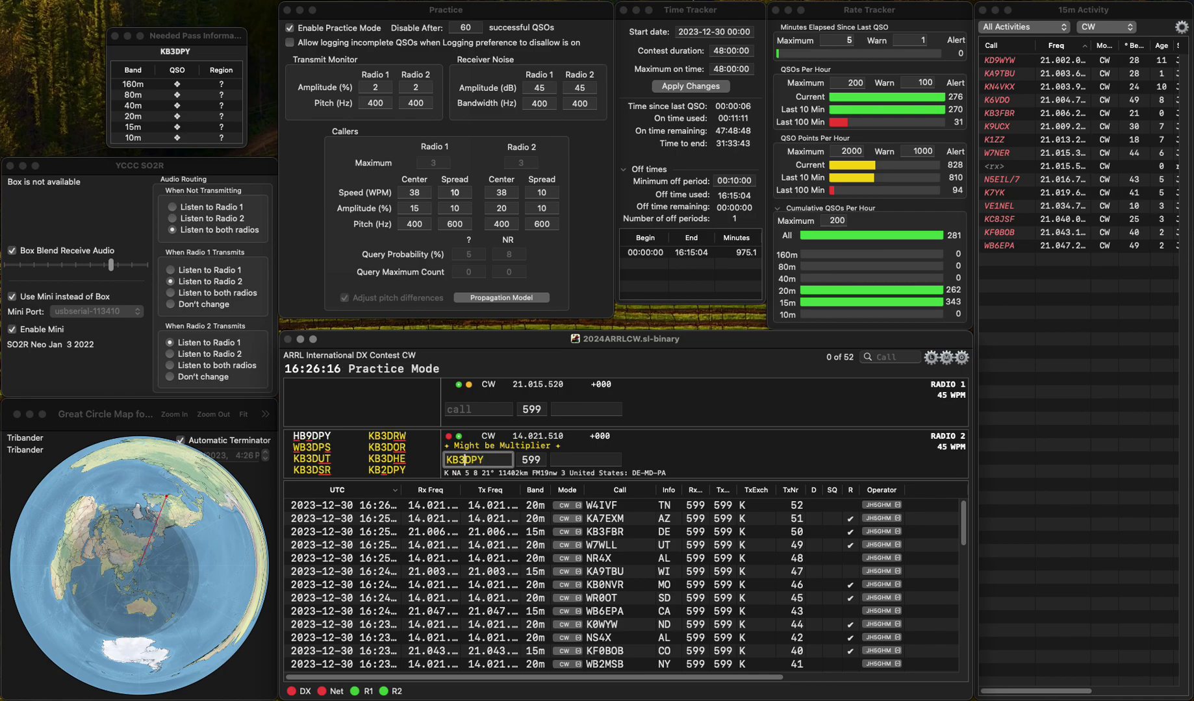
key("BackSpace")
type("2")
key("Return")
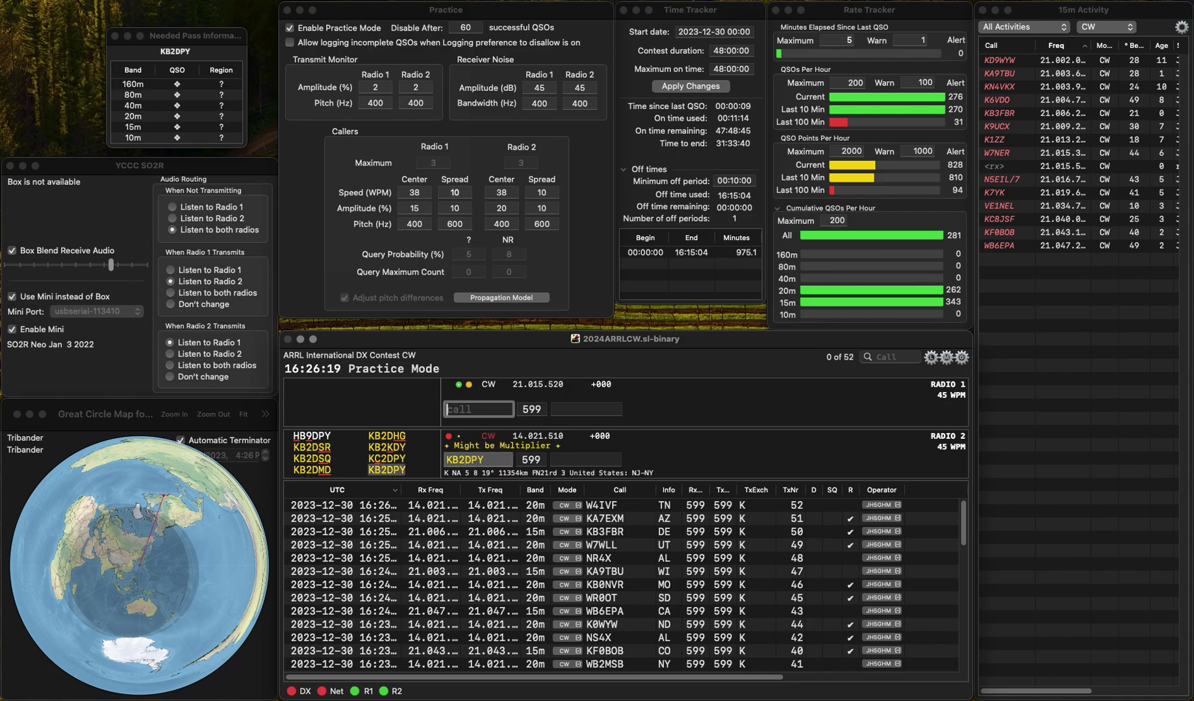
key("Down")
key("space")
type("NY")
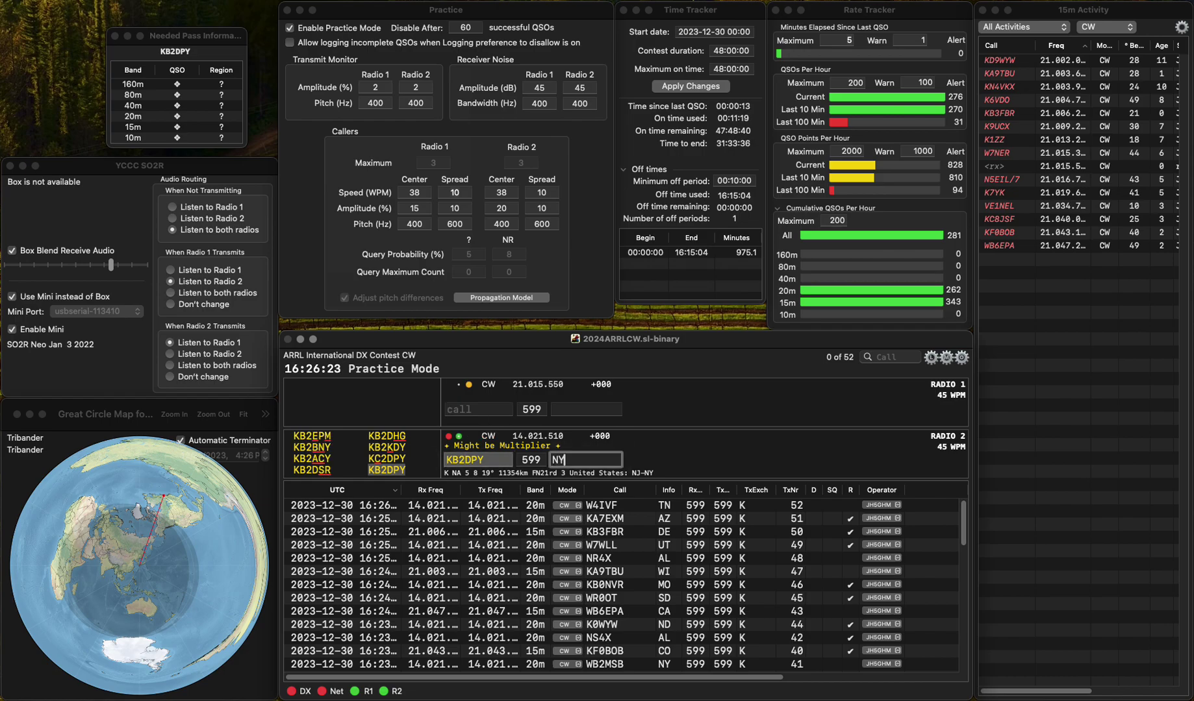
key("Return")
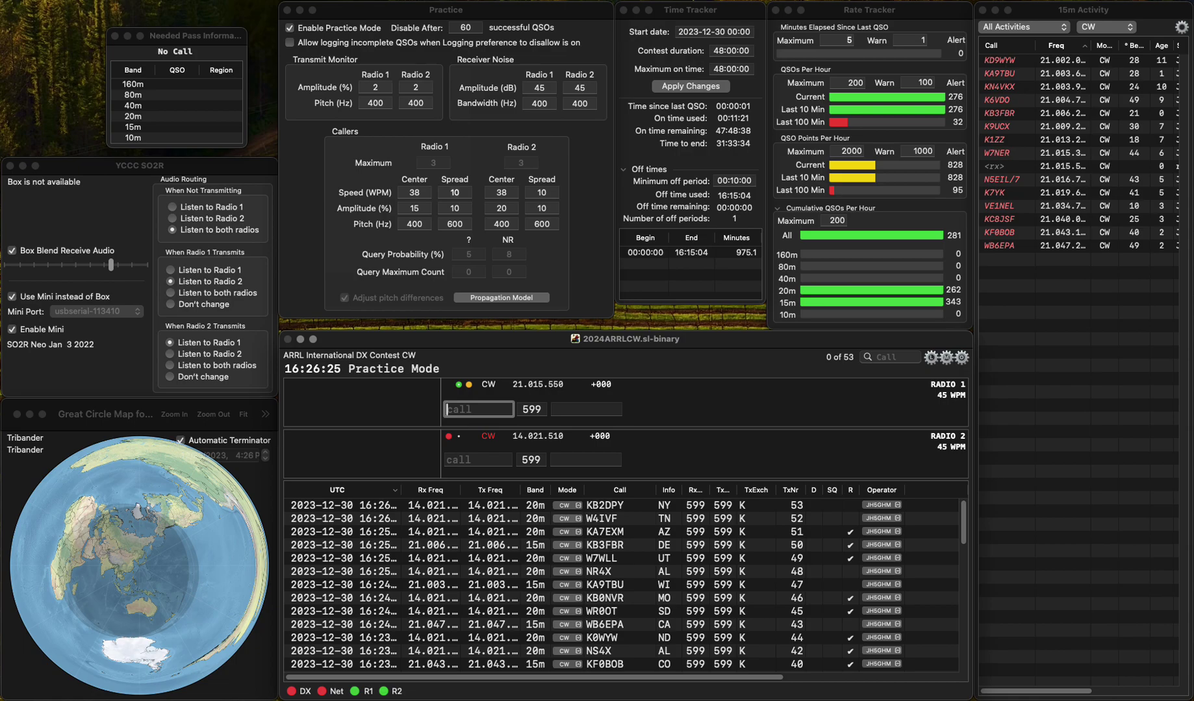
key("Down")
type("KA2KAN")
key("Return")
key("Up")
key("Down")
key("space")
type("N")
Step: Enter NA7K on Radio 1 and send it
key("Up")
type("NA7K")
key("Return")
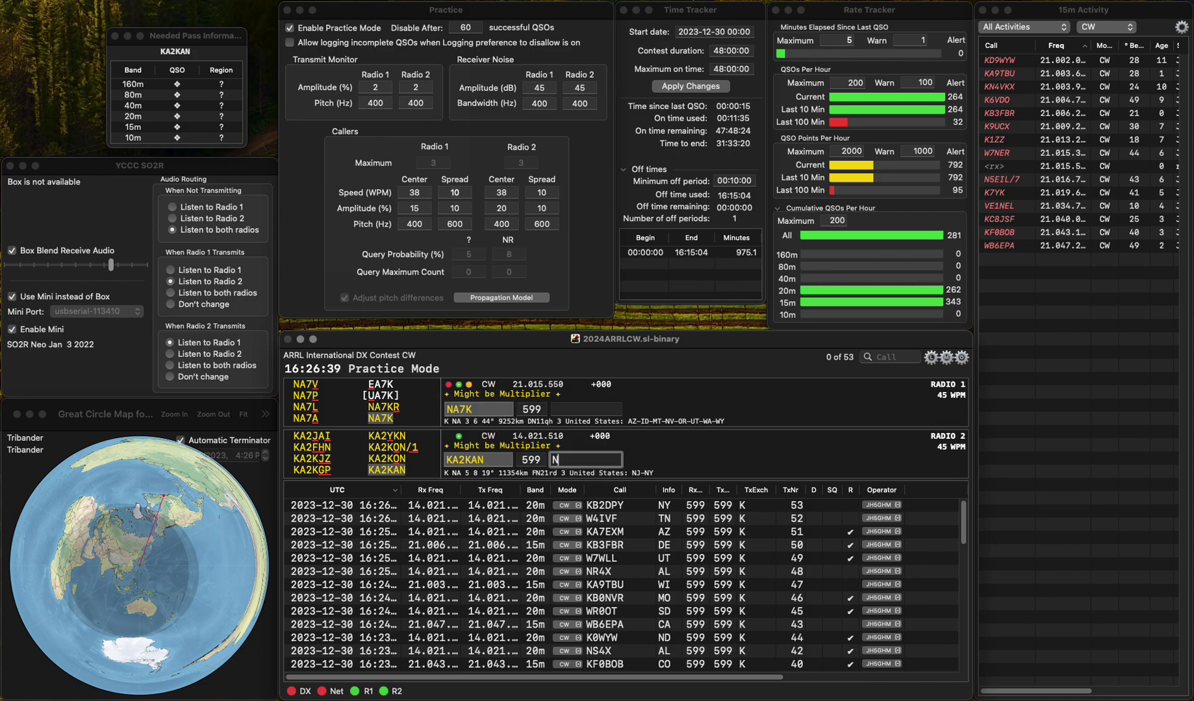
key("Up")
key("space")
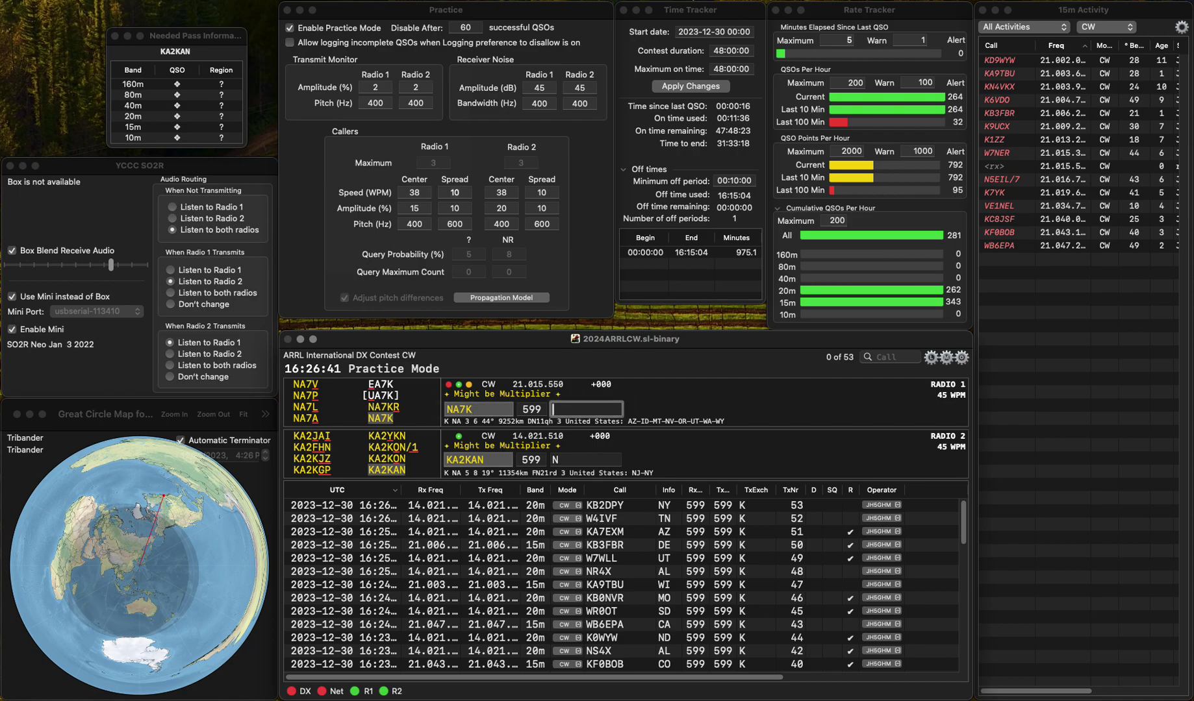
key("Return")
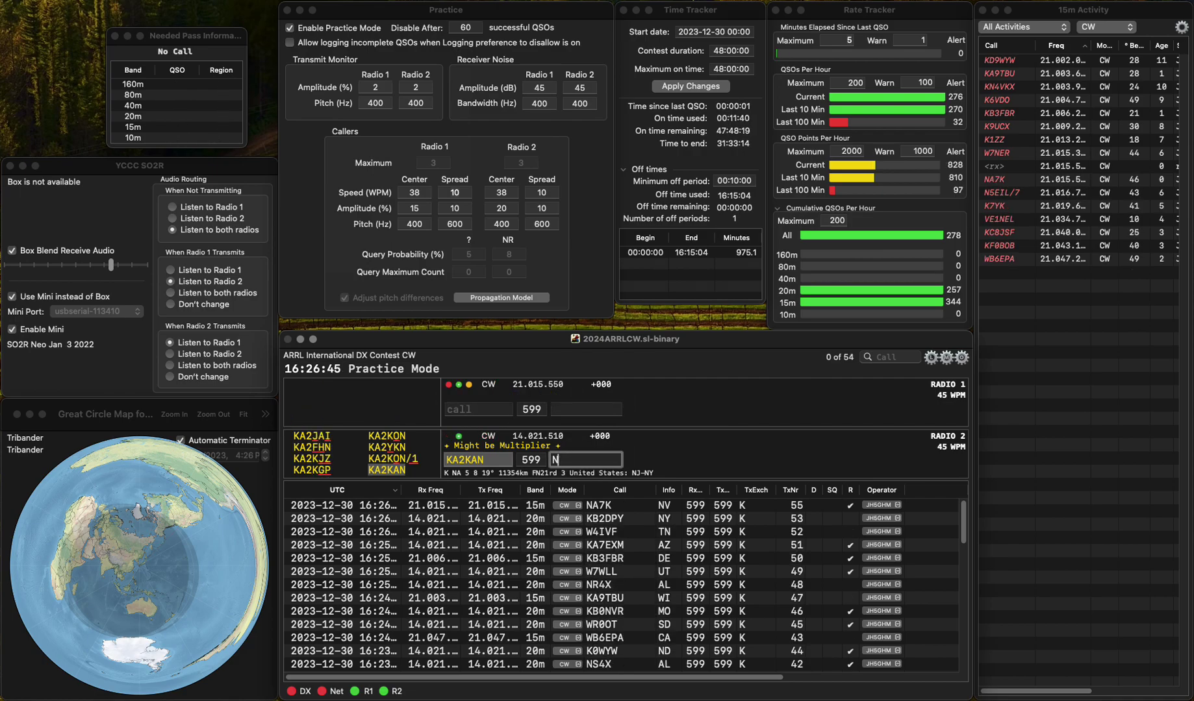
type("NJ")
key("Return")
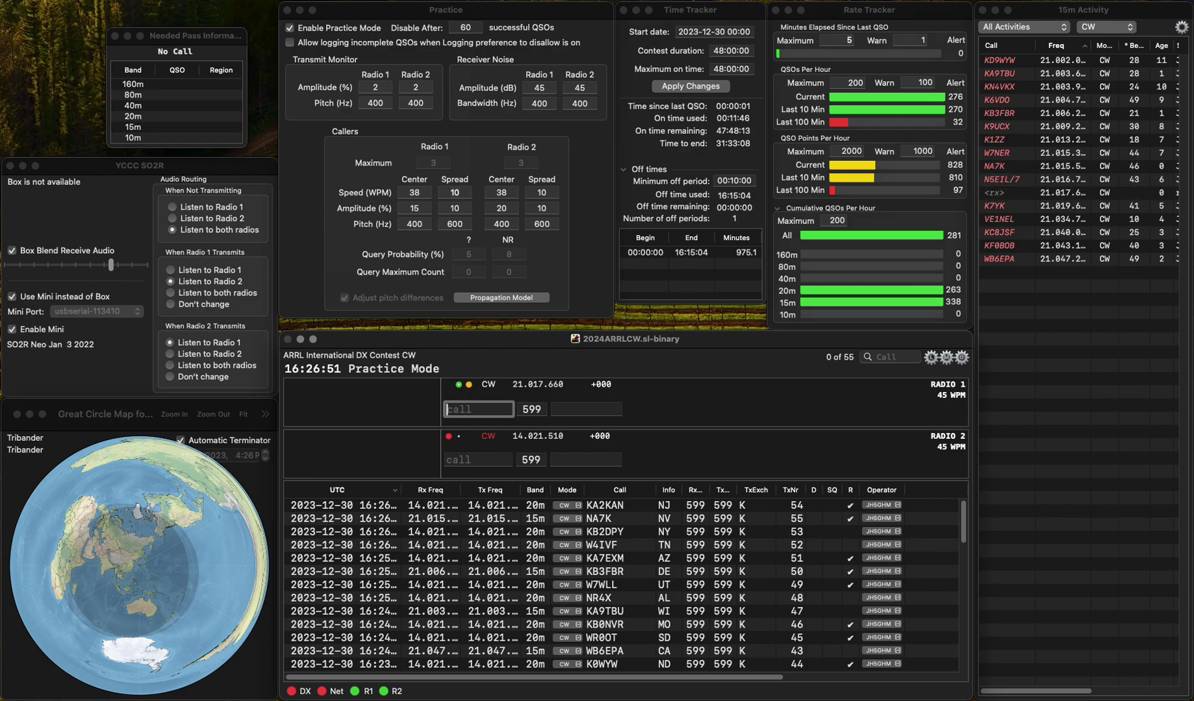
Step: Enter KI5TBQ on Radio 2, send it, and log it with received exchange MS
left_click(478, 460)
type("KI5T")
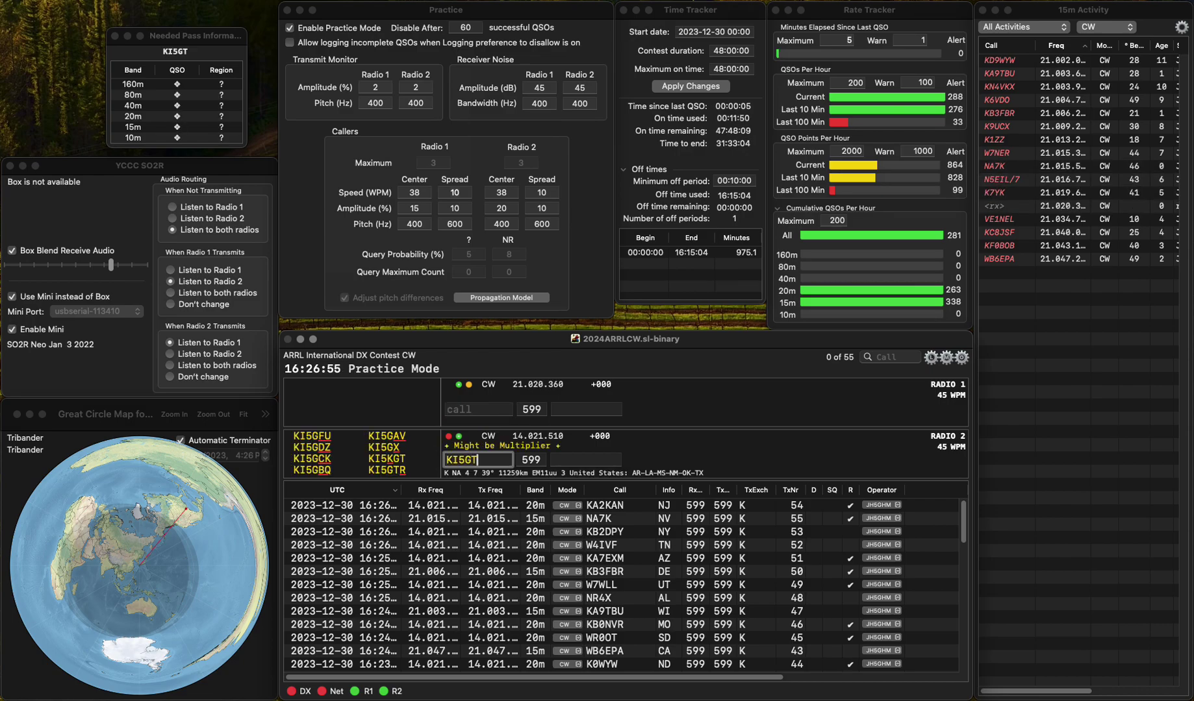
type("BQ")
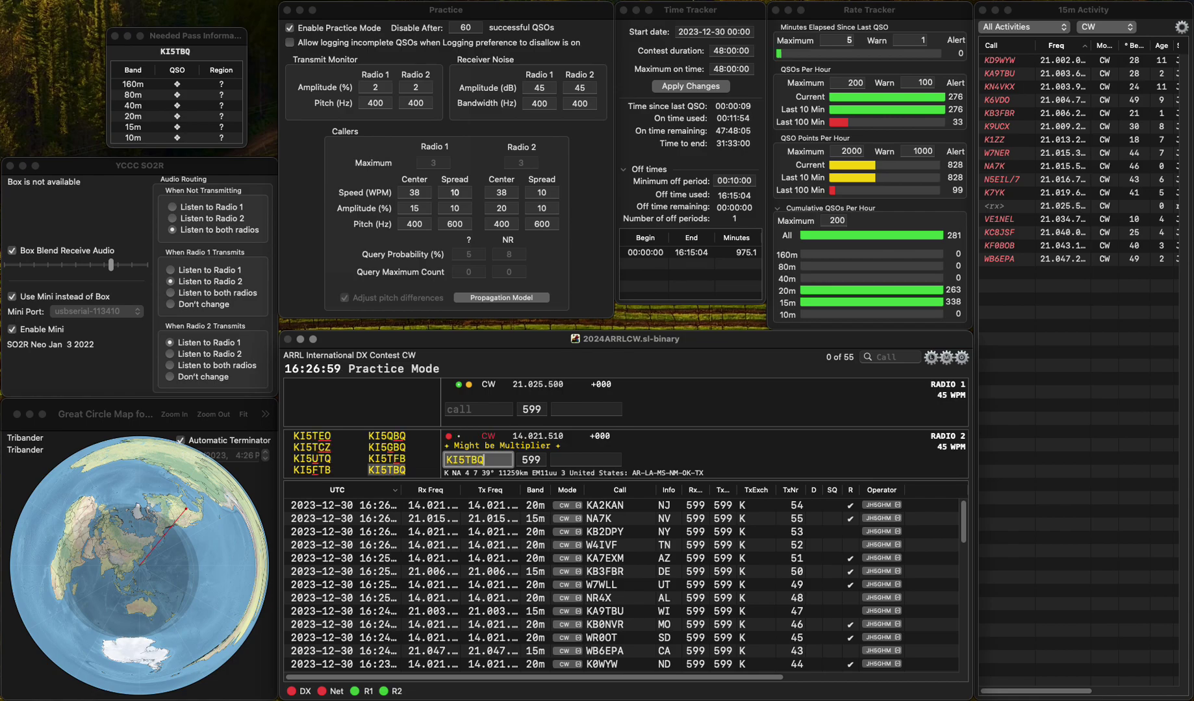
key("Return")
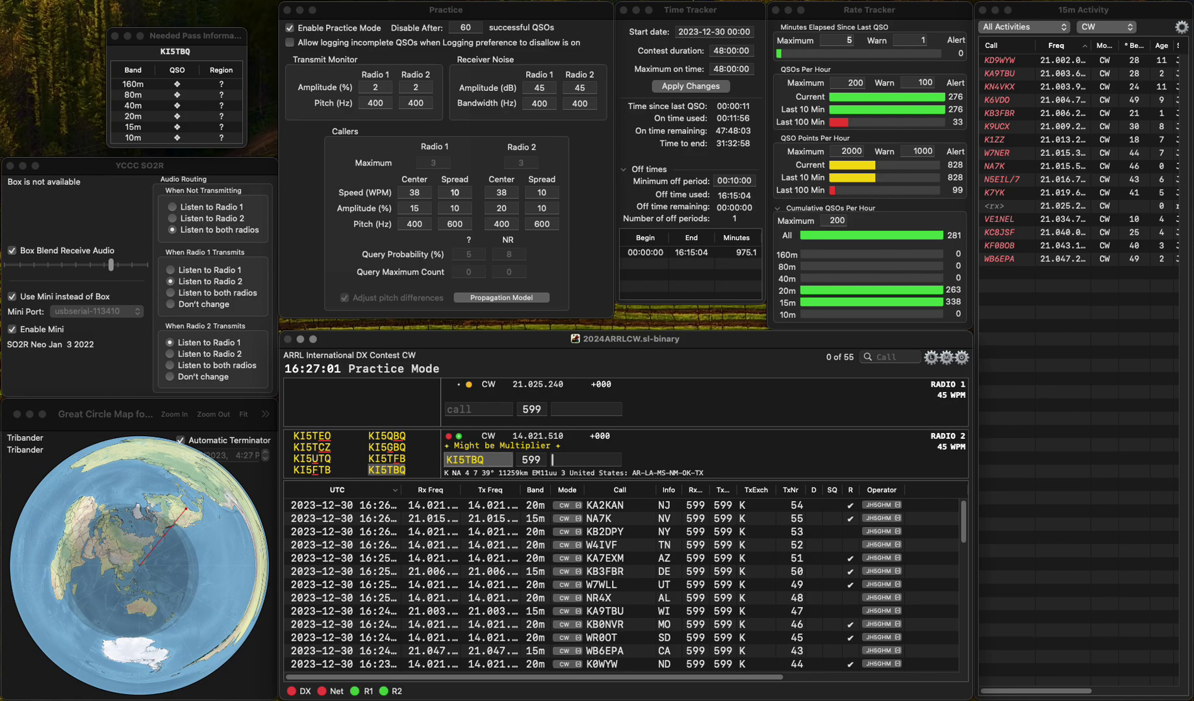
key("BackSpace")
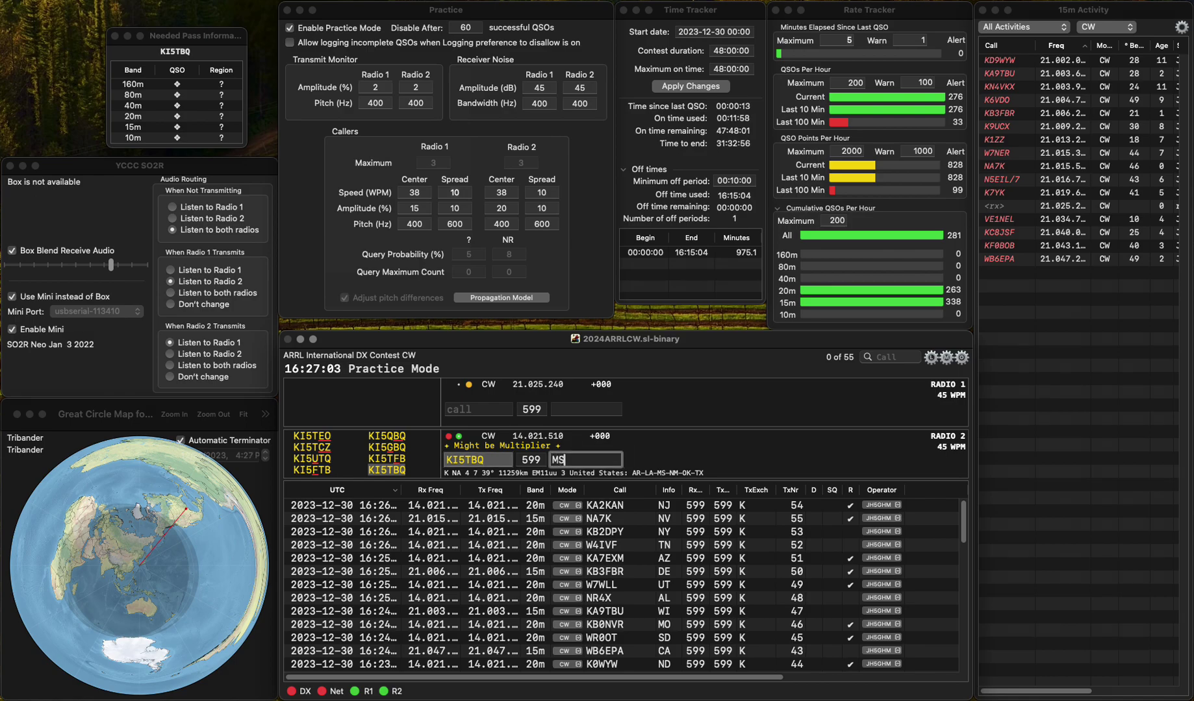
key("Return")
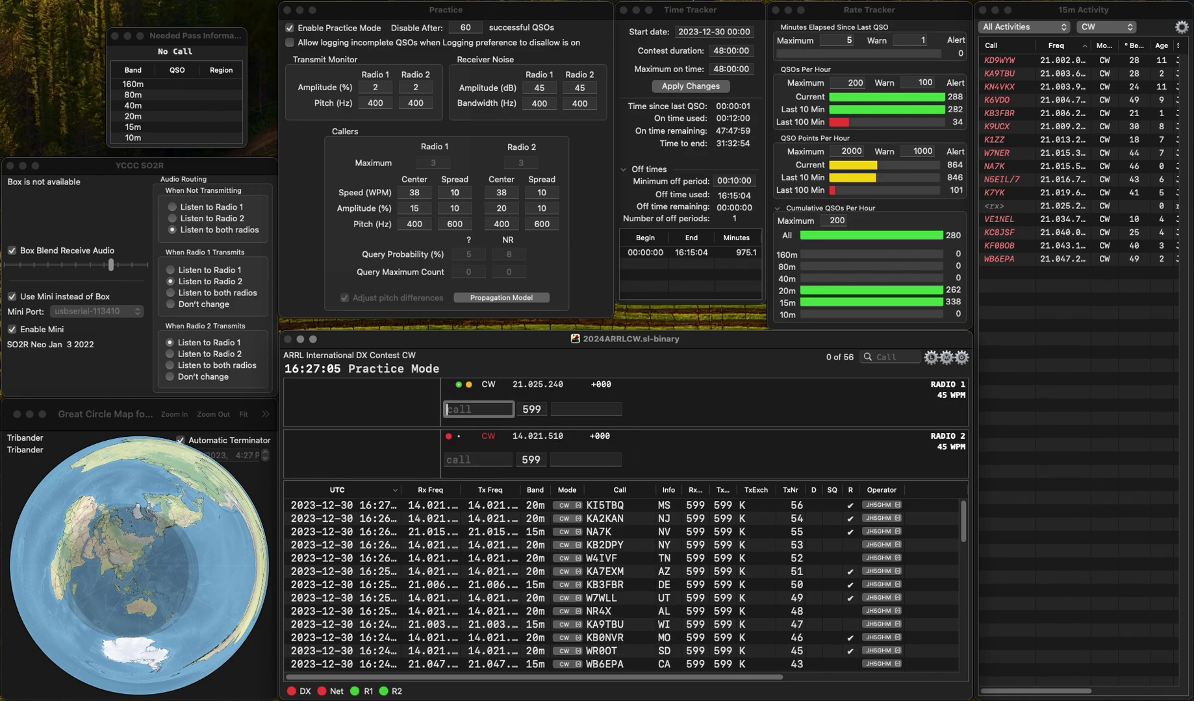
left_click(448, 460)
type("N")
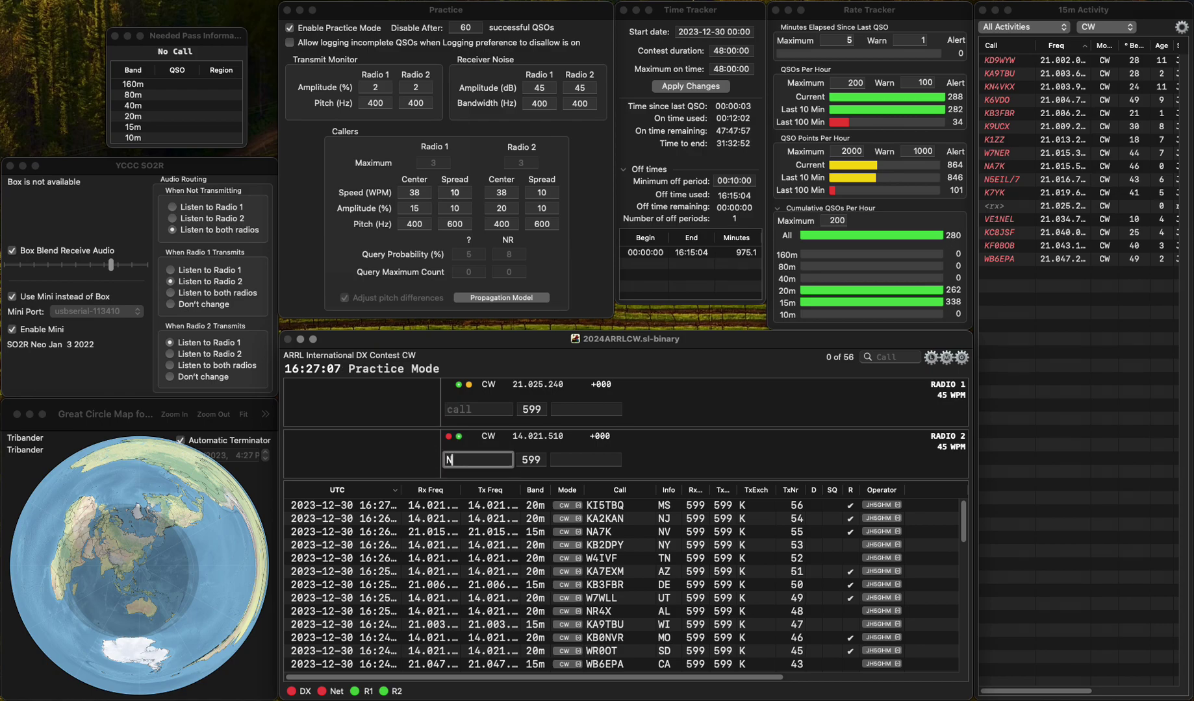
left_click(447, 409)
type("N")
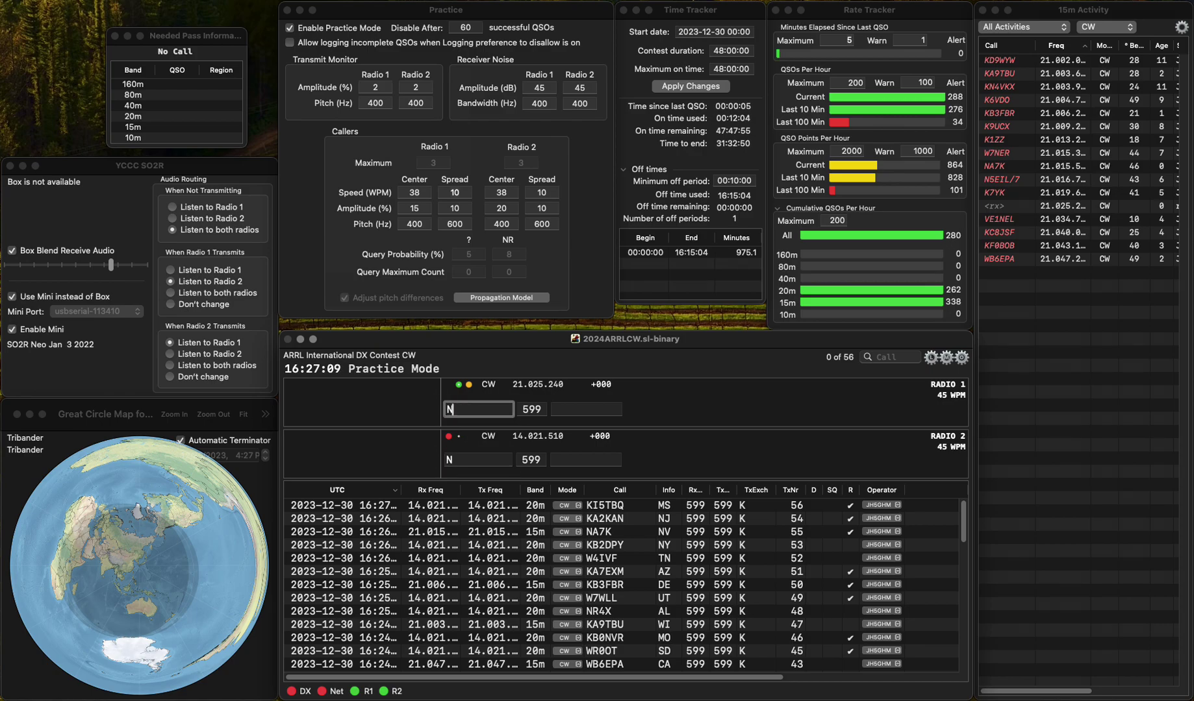
type("8PVT")
key("Return")
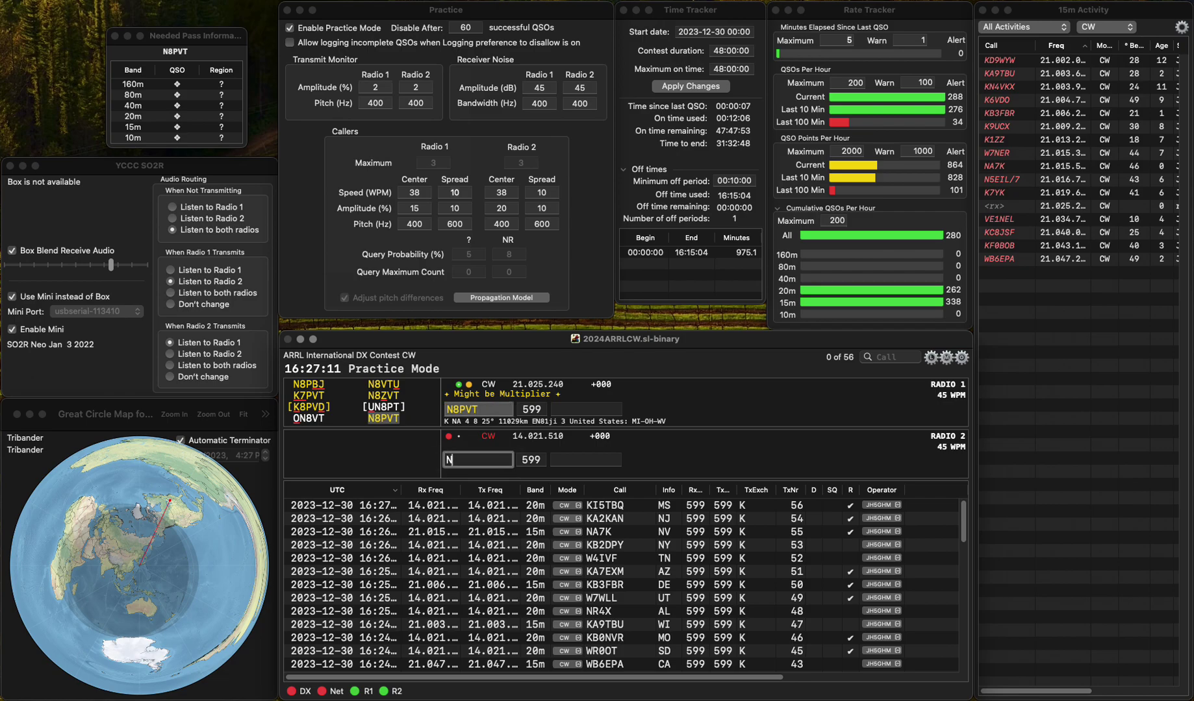
key("BackSpace")
type("N2")
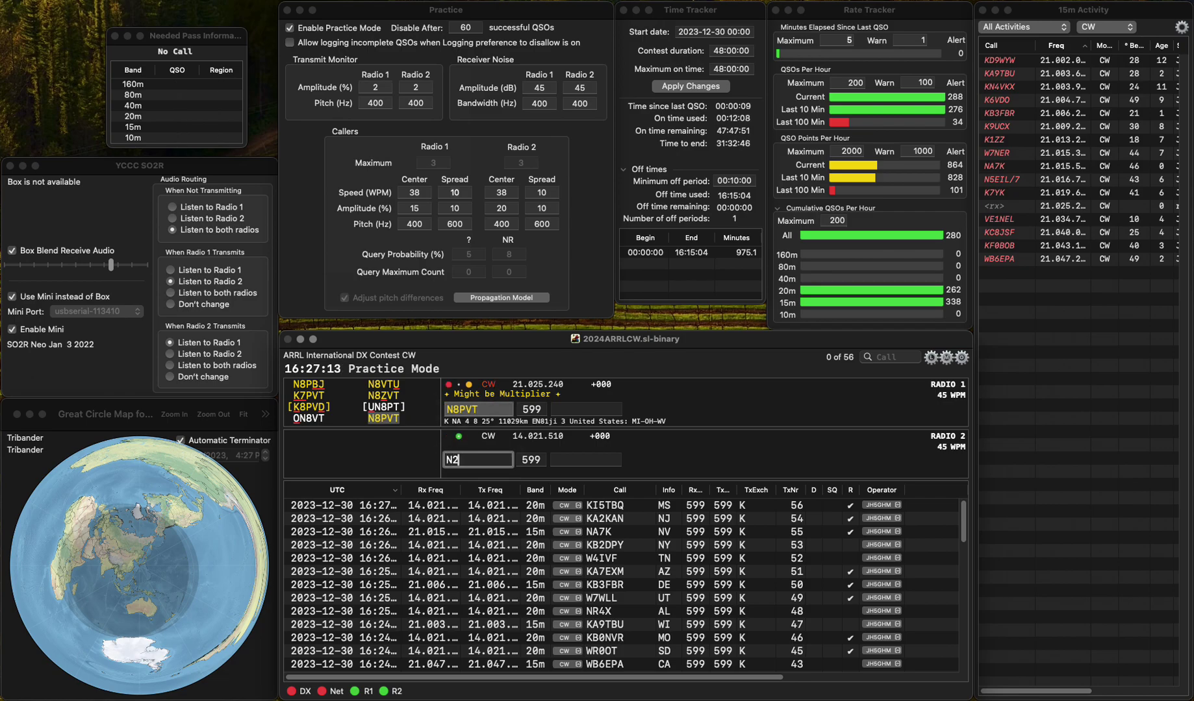
type("J")
key("BackSpace")
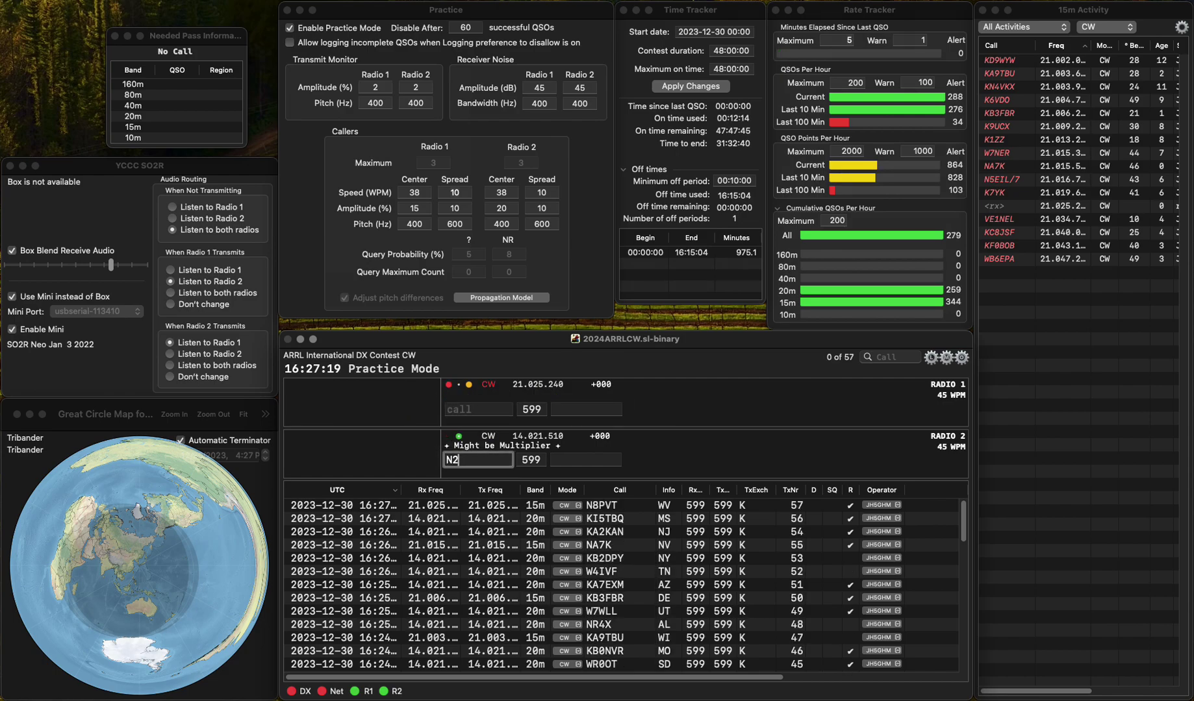
type("JNR")
key("Return")
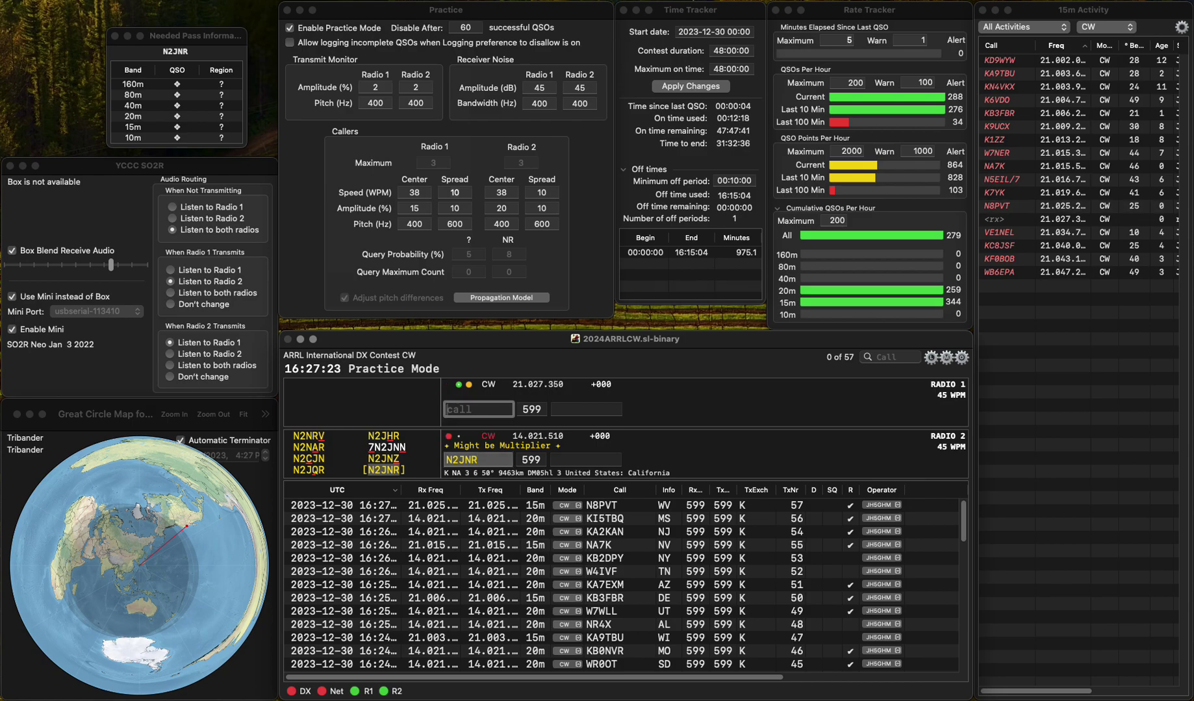
left_click(477, 459)
type("N")
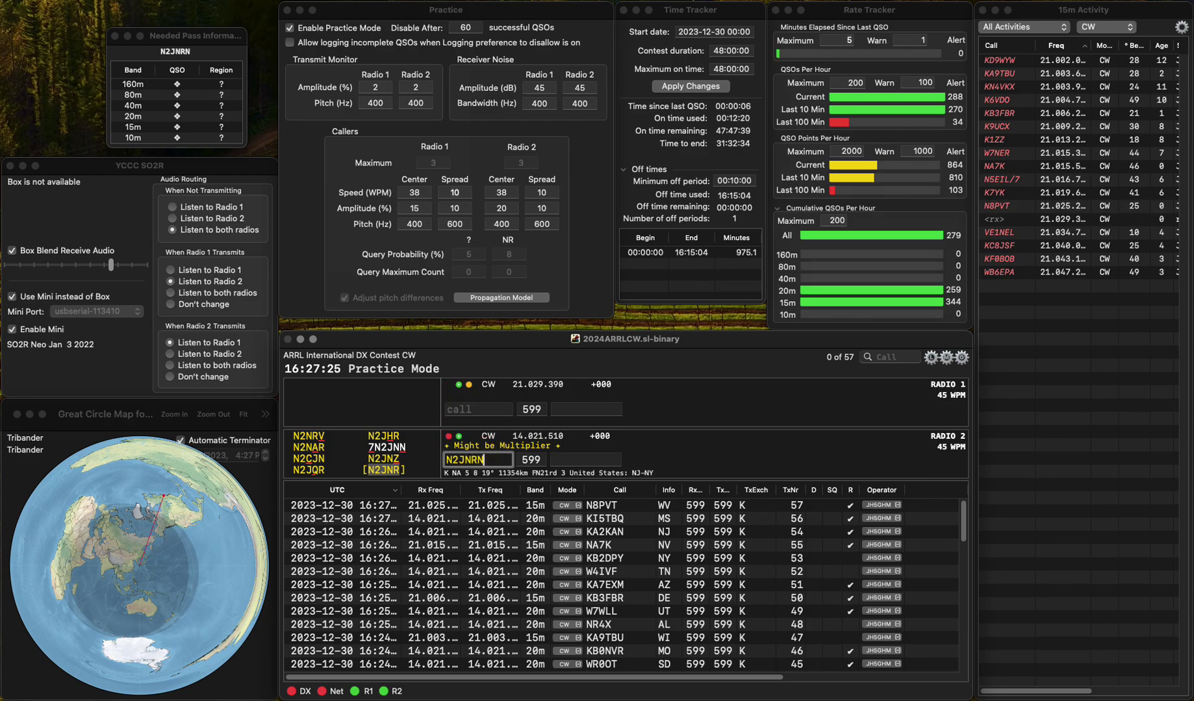
key("BackSpace")
key("Tab")
type("N")
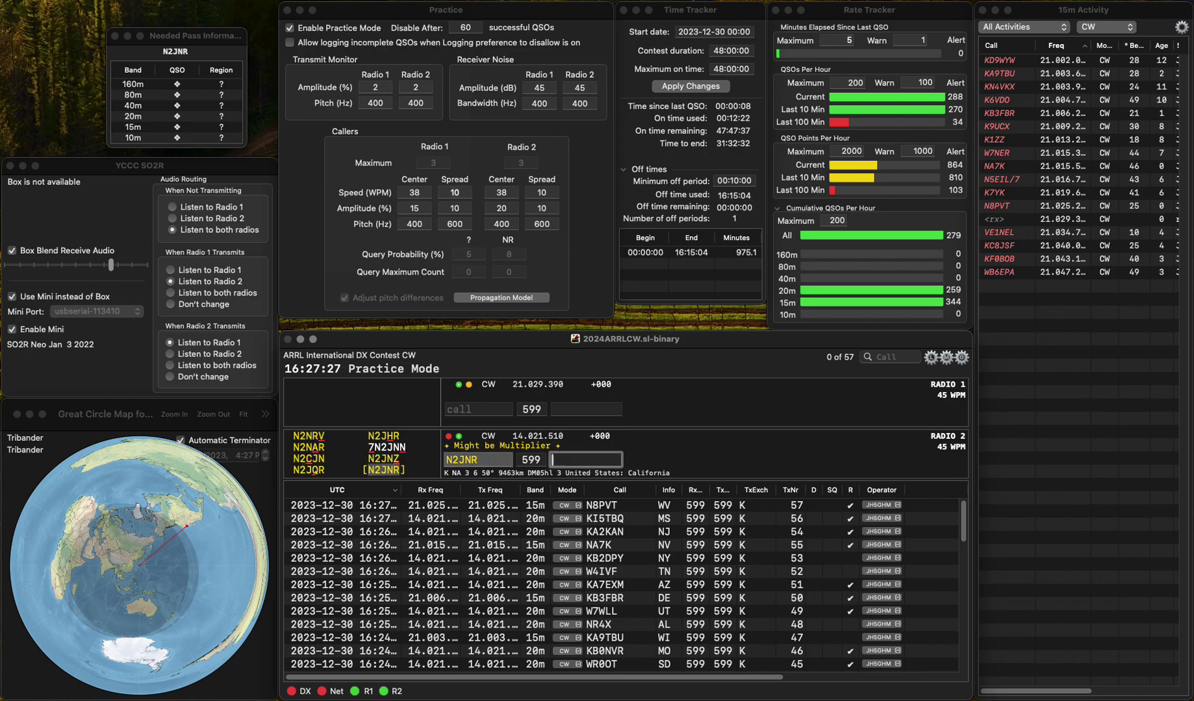
type("CA")
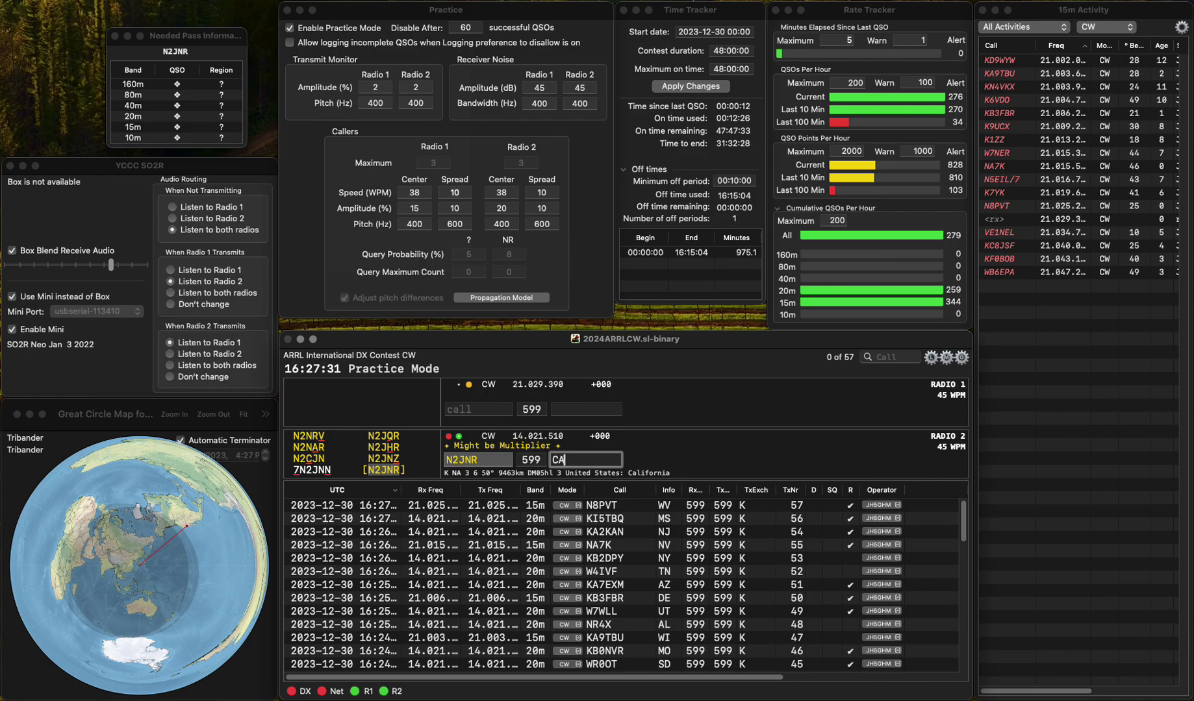
key("Return")
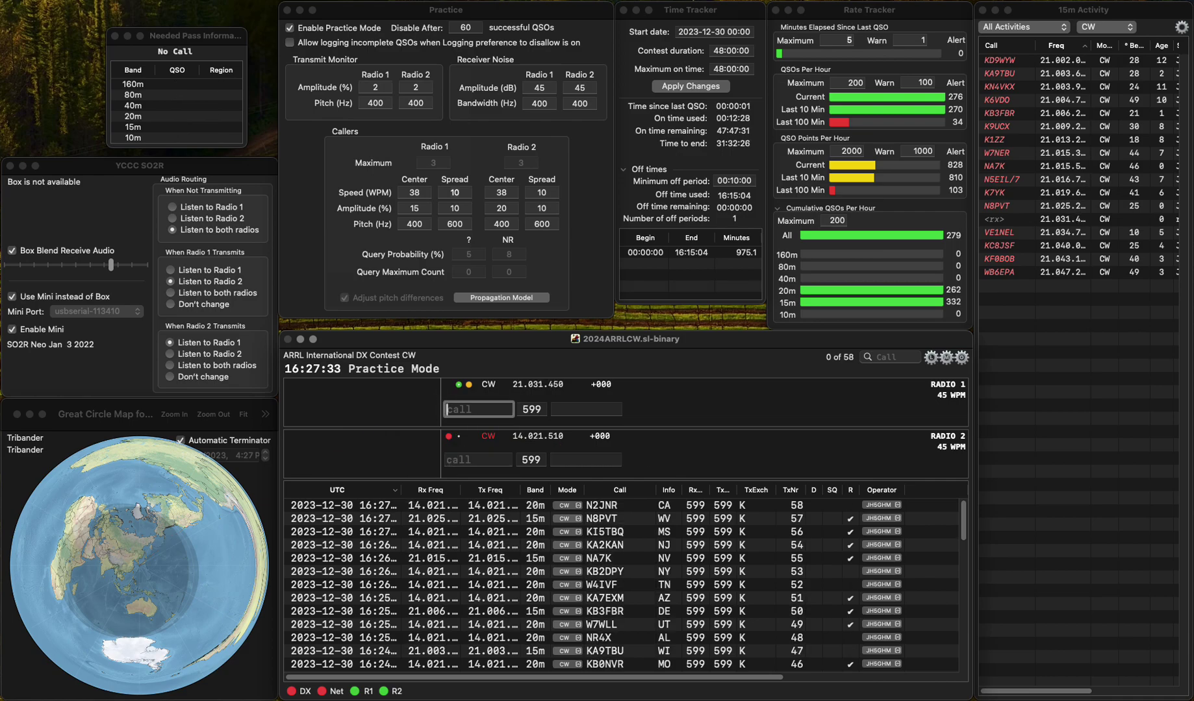
Step: Enter 31WT on Radio 2, correct the call to VE1WT, and log it with received exchange NS
left_click(478, 460)
type("31WT")
key("Left")
key("Left")
key("Left")
key("BackSpace")
type("VE")
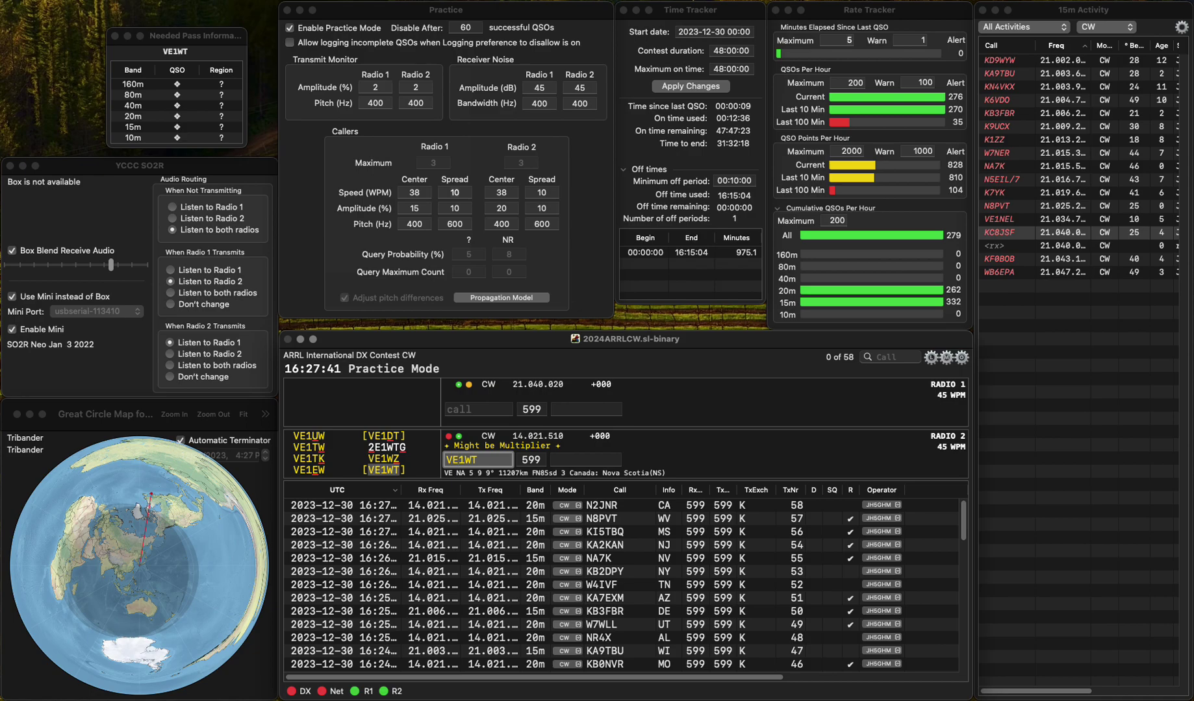
key("space")
key("Return")
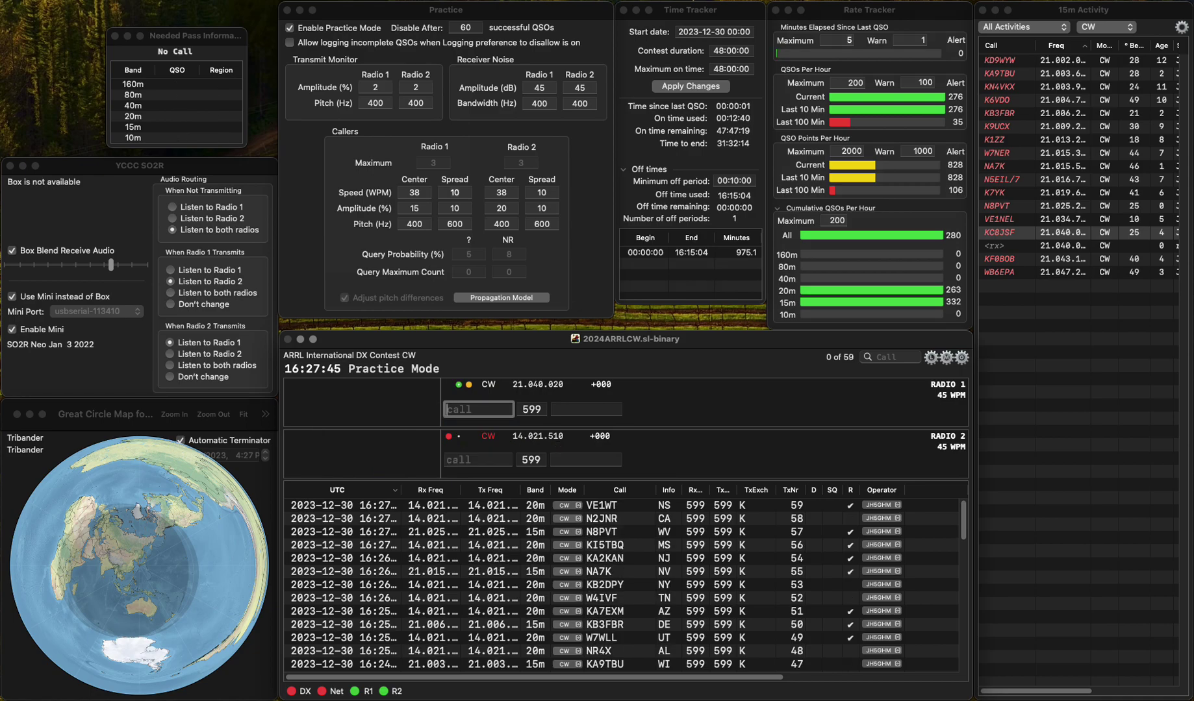
Step: Enter KC5YFJ on Radio 2, send it, and log it with received exchange LA
left_click(478, 460)
type("K")
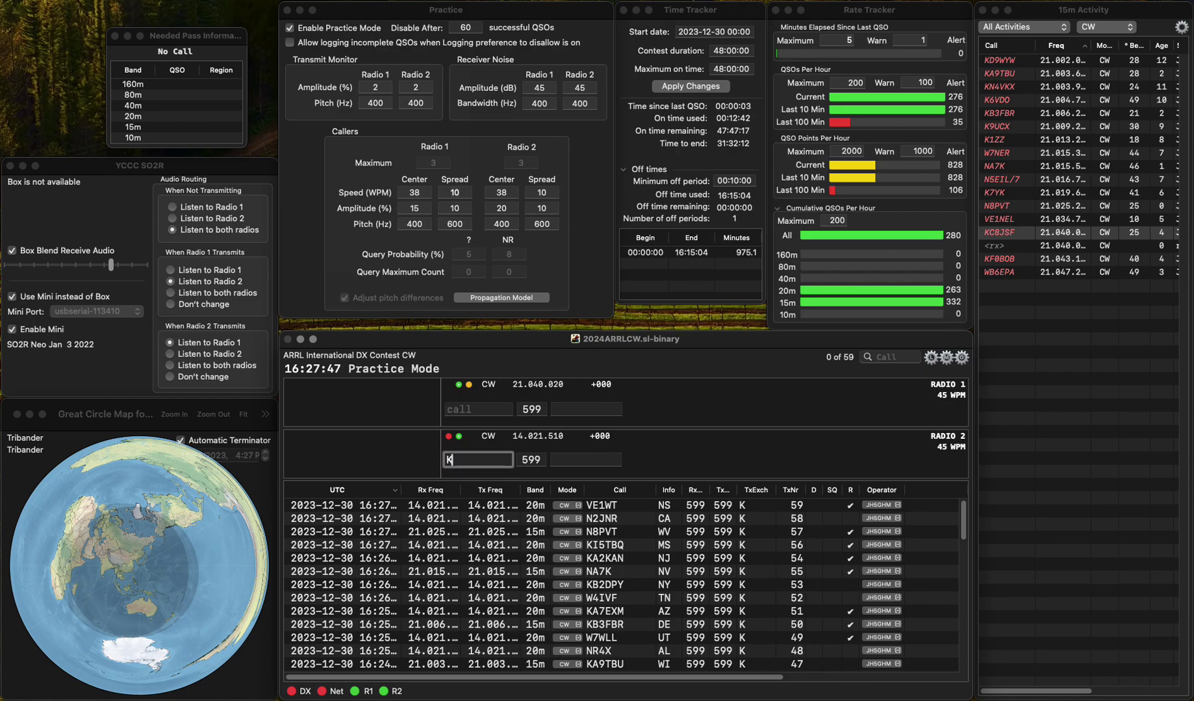
type("C5YFJ")
key("Return")
key("Down")
key("space")
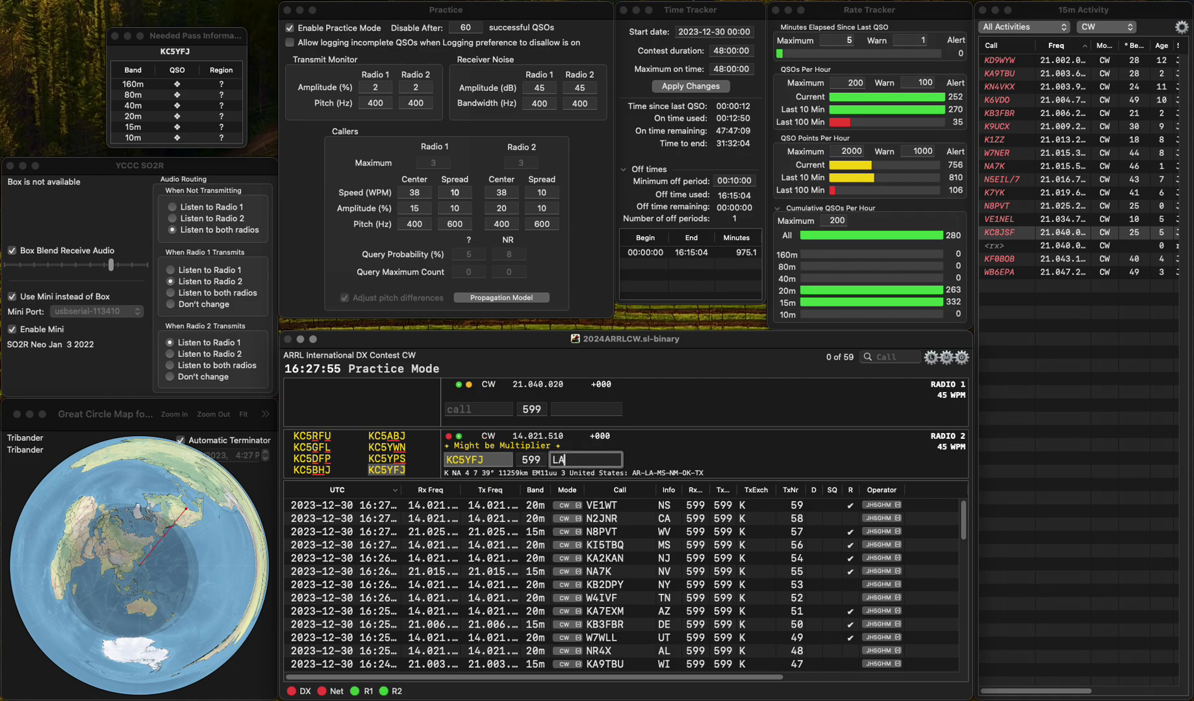
key("Return")
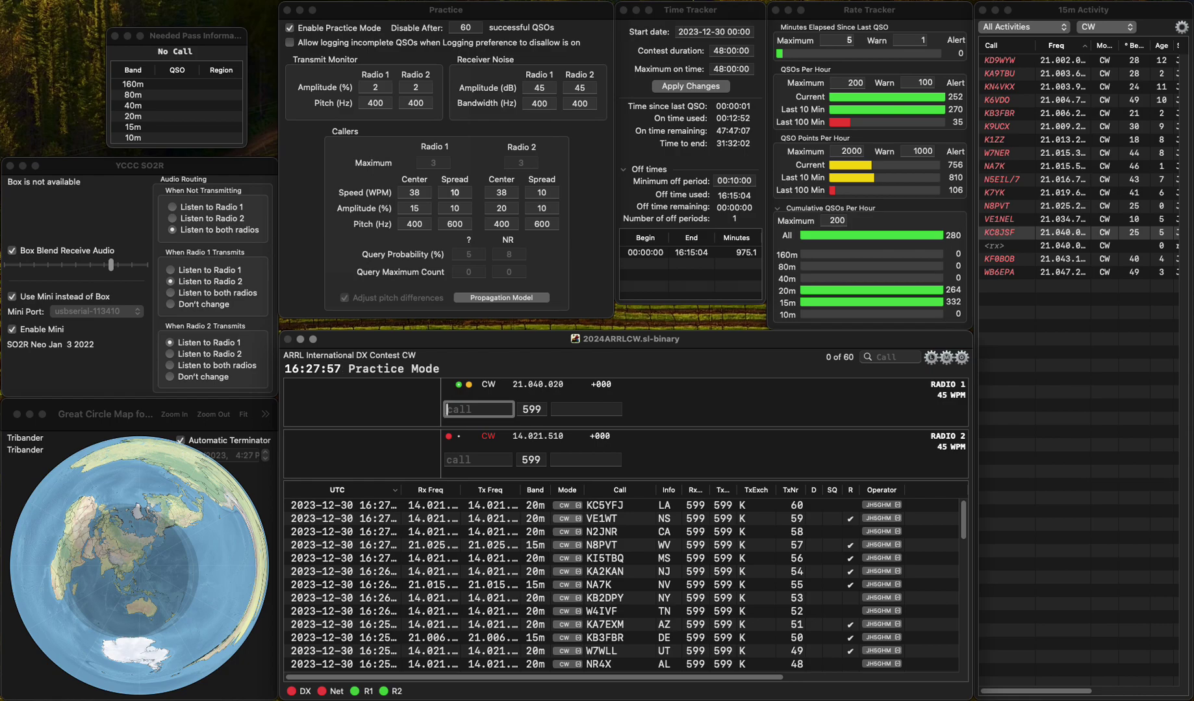
key("Down")
type("KO4")
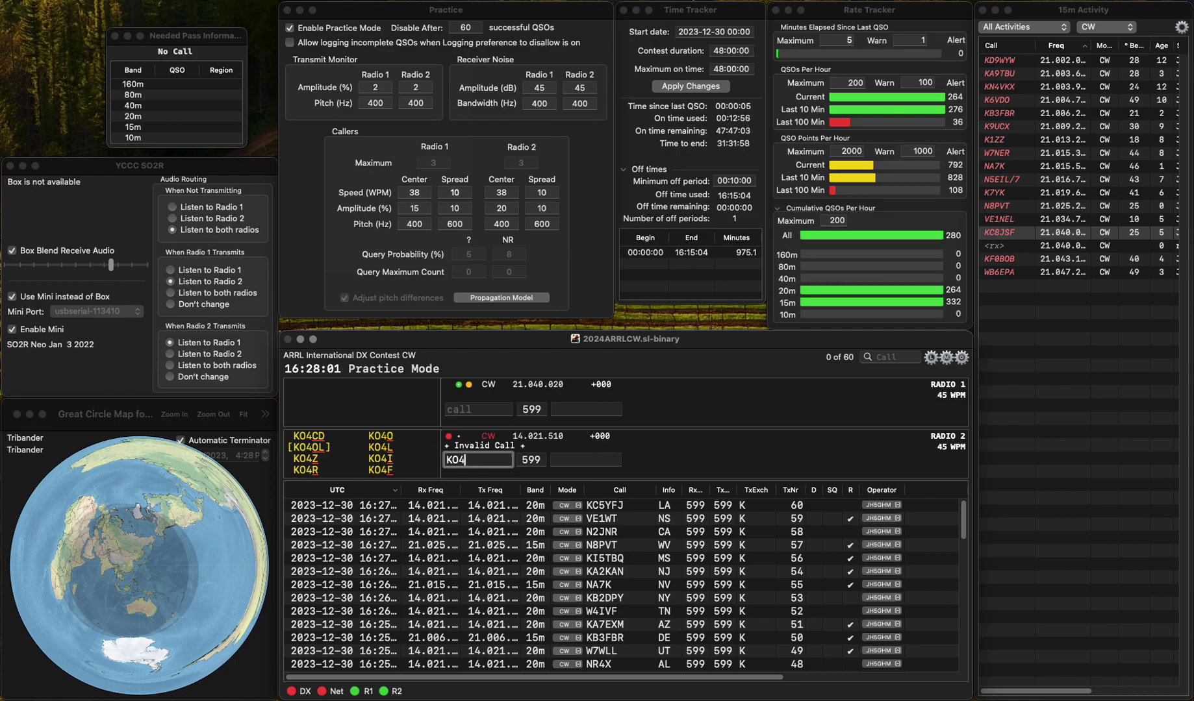
key("Up")
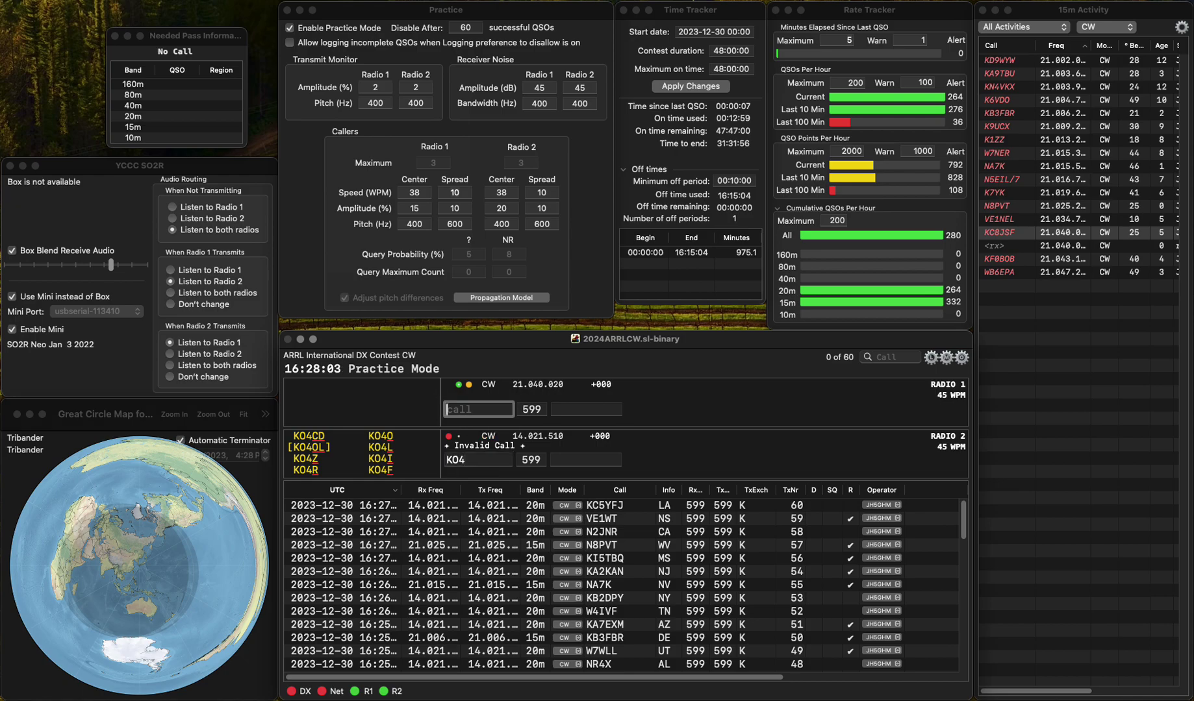
type("Q8JSF")
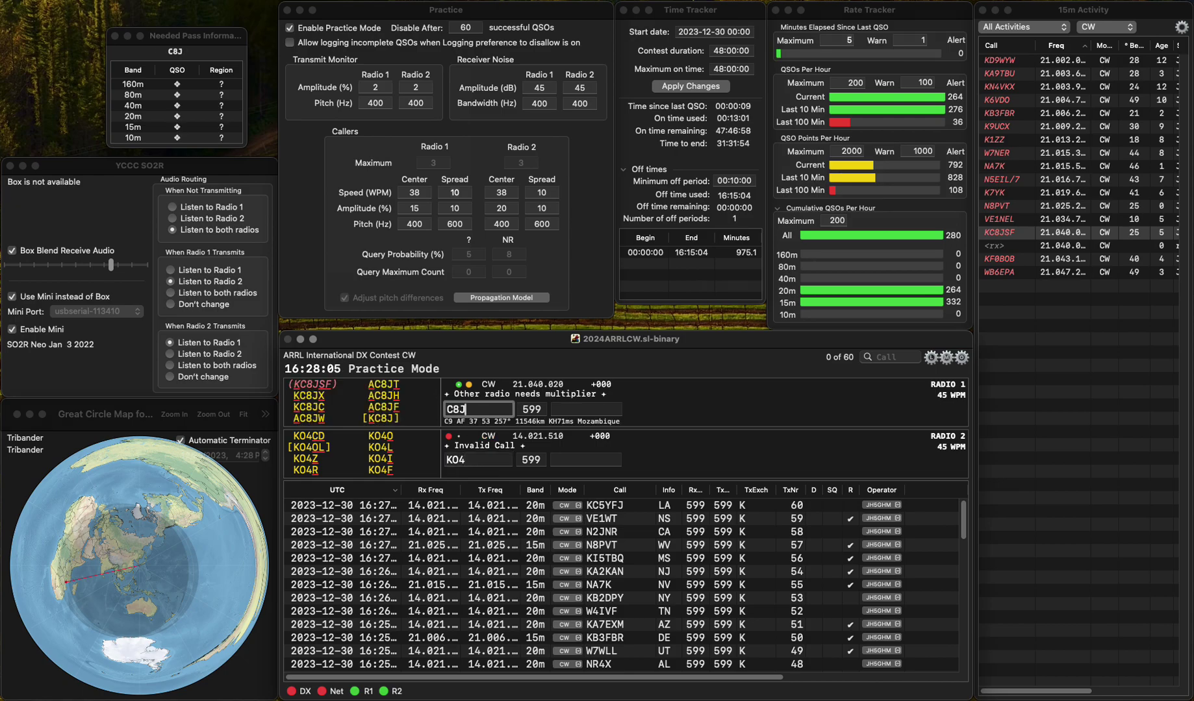
key("Home")
type("K")
key("Return")
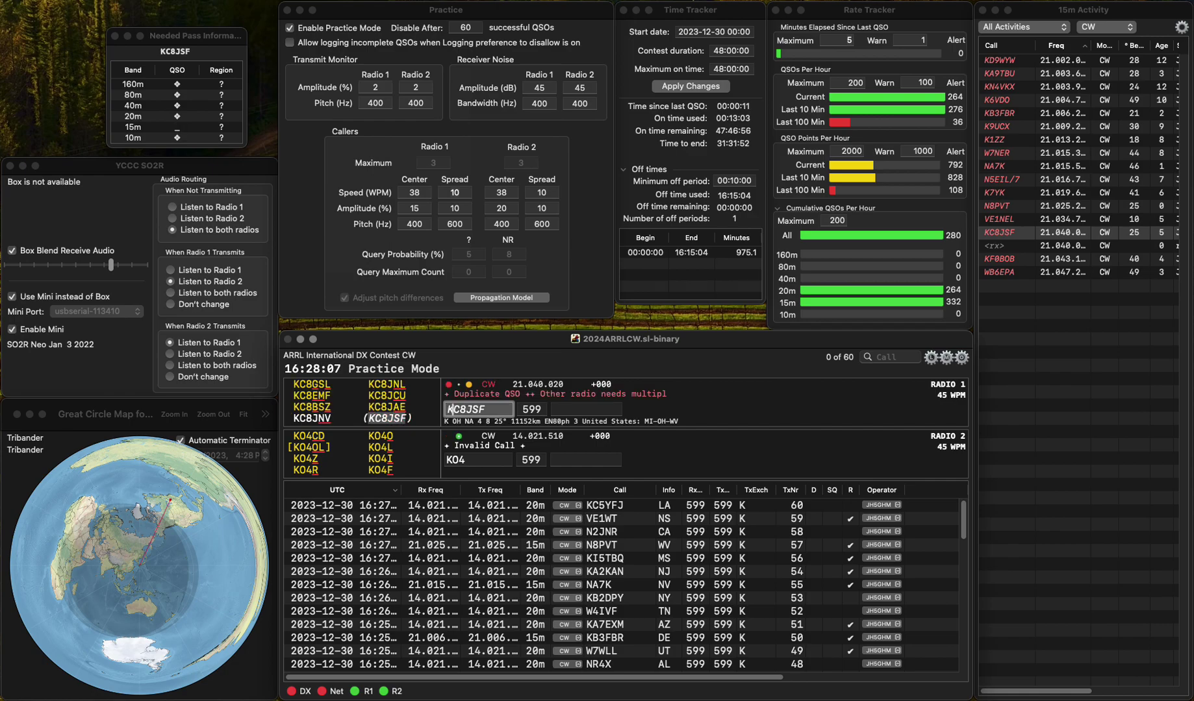
key("alt+w")
key("Down")
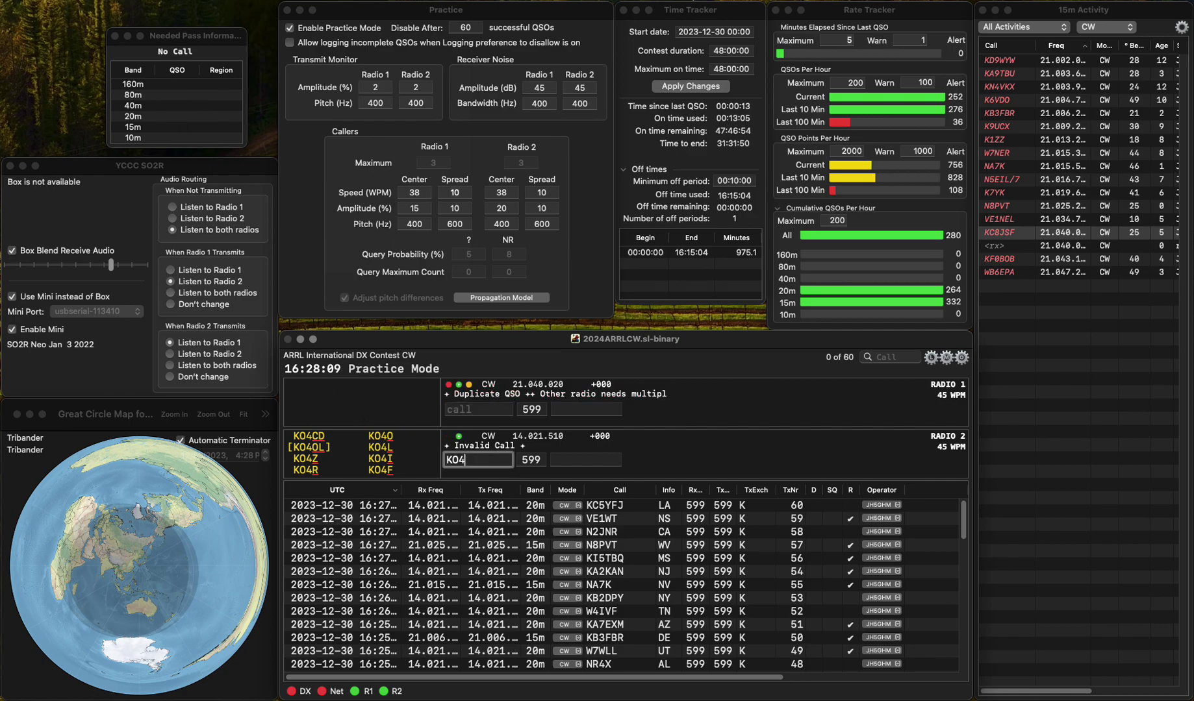
Step: Enter KO4YIN on Radio 2 and log it with received exchange WI
key("alt+w")
type("KO4YIN")
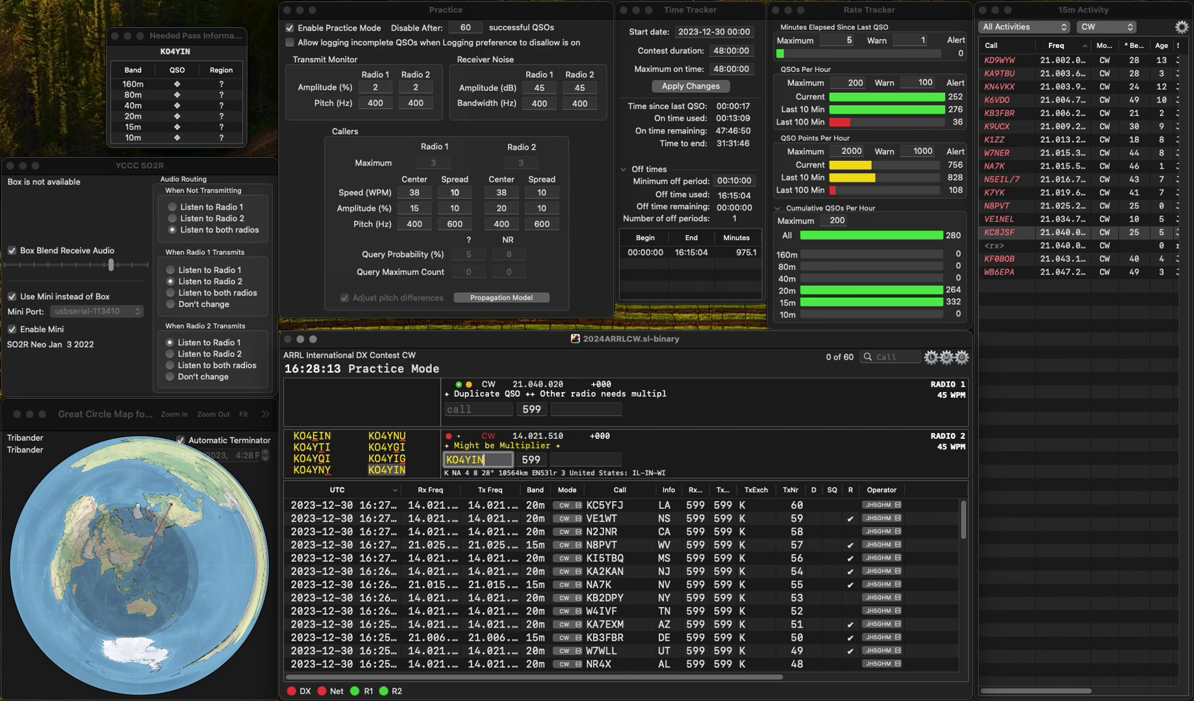
key("backslash")
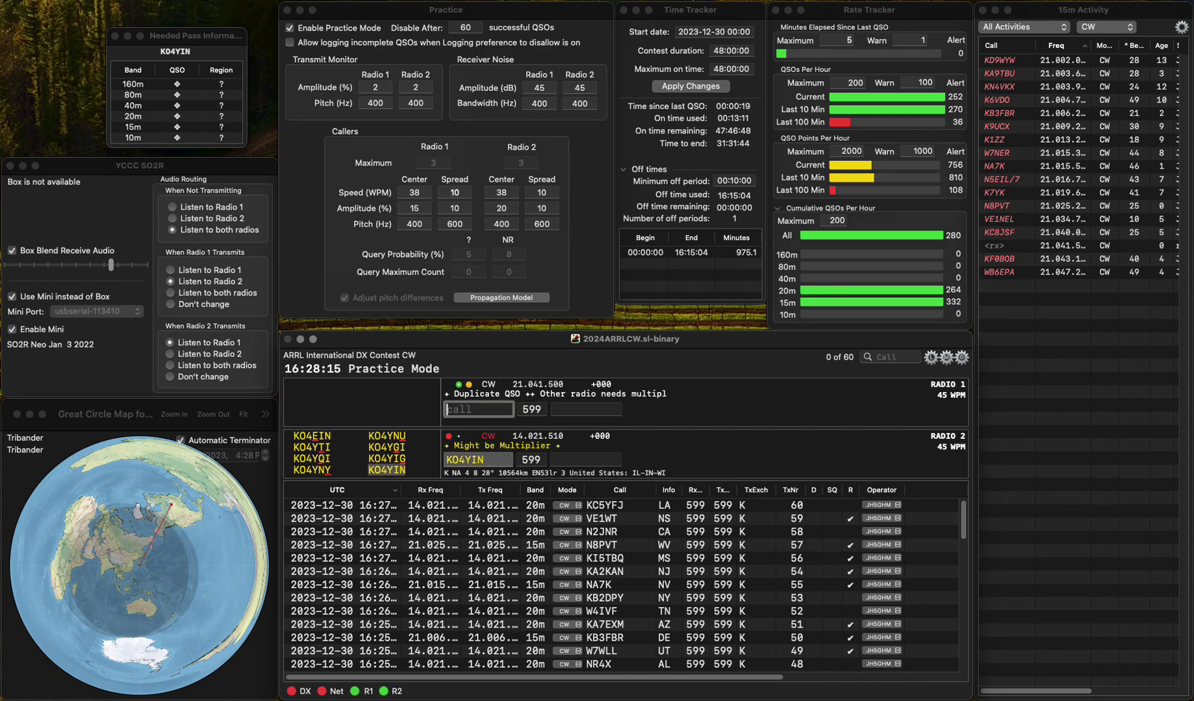
key("backslash")
key("space")
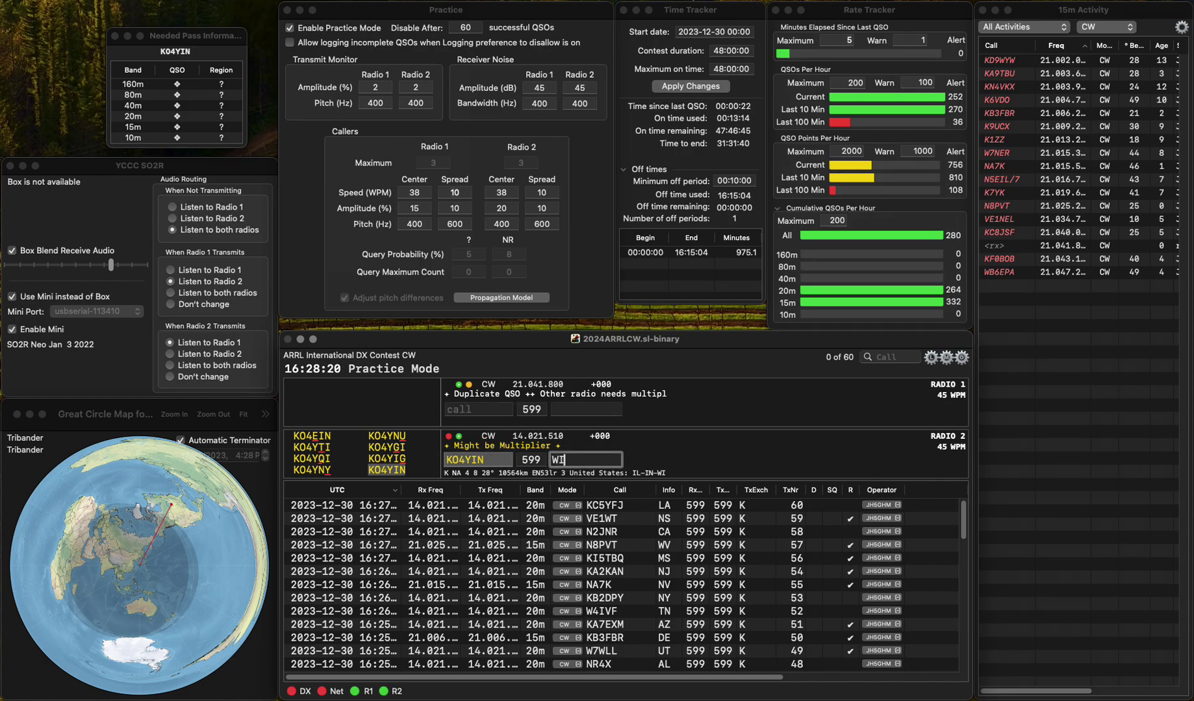
type("WI")
key("Return")
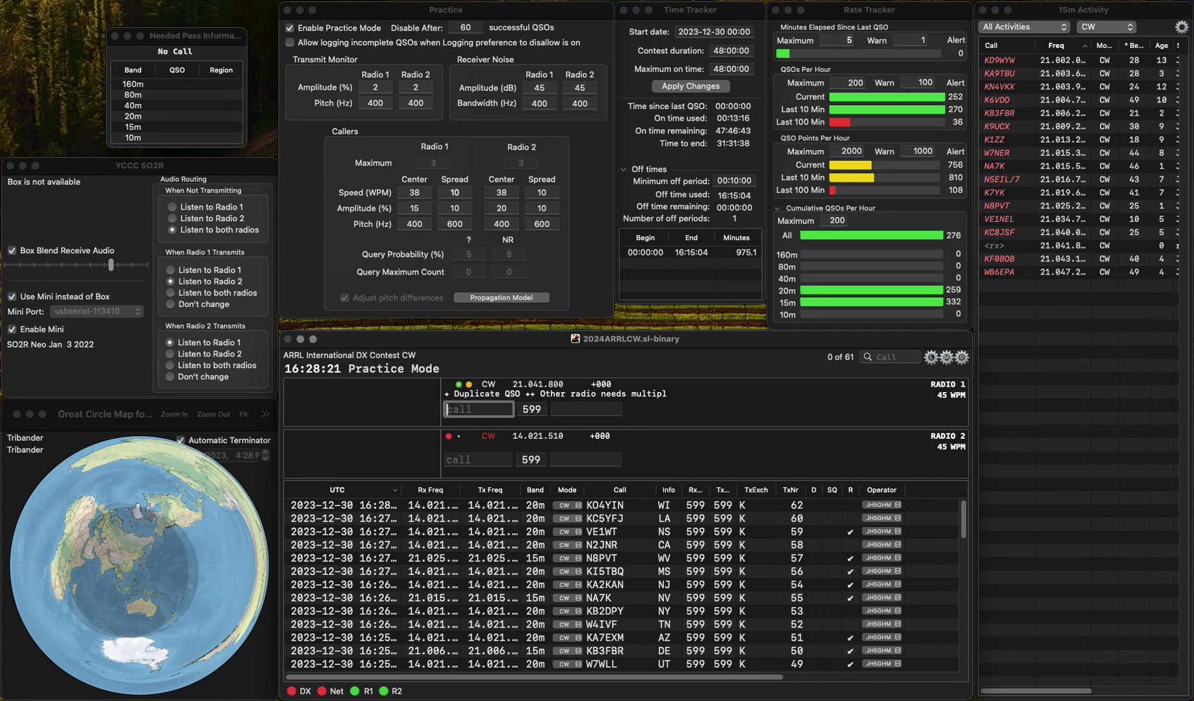
Step: Enter K3FKW on Radio 2 and send it
key("backslash")
type("NK")
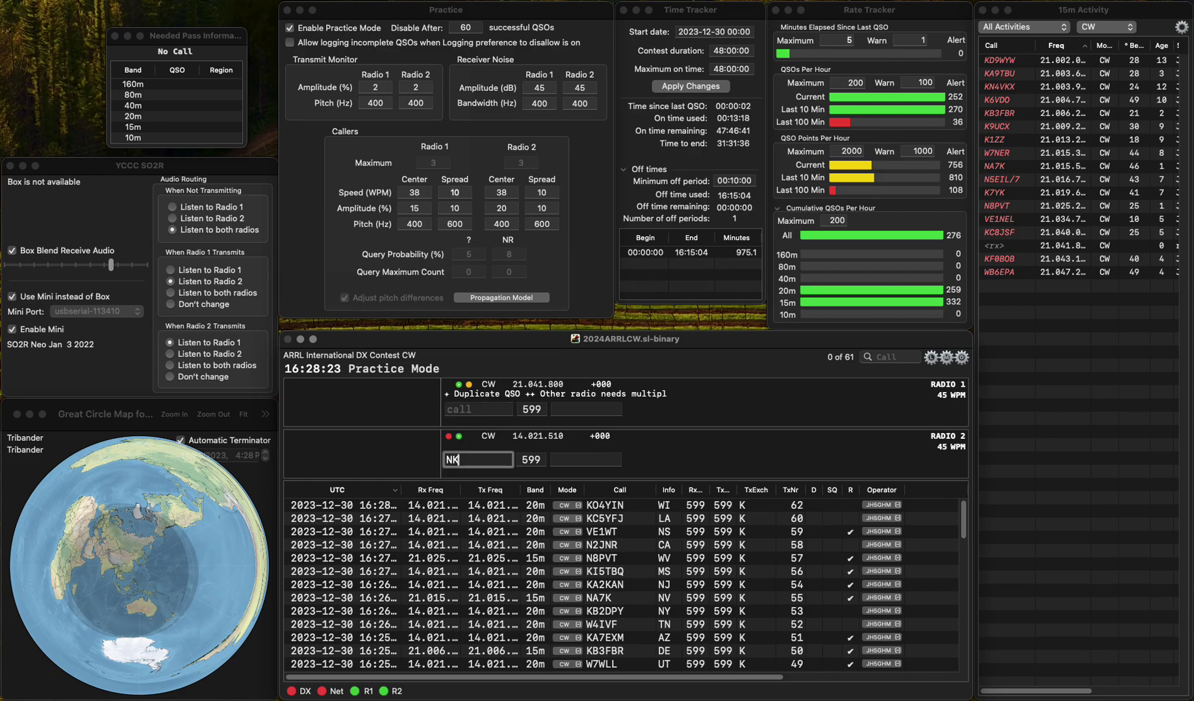
type("3FKW")
key("Up")
key("Return")
Step: Enter a call on Radio 1, correct it to W1BEY, and send it
type("W")
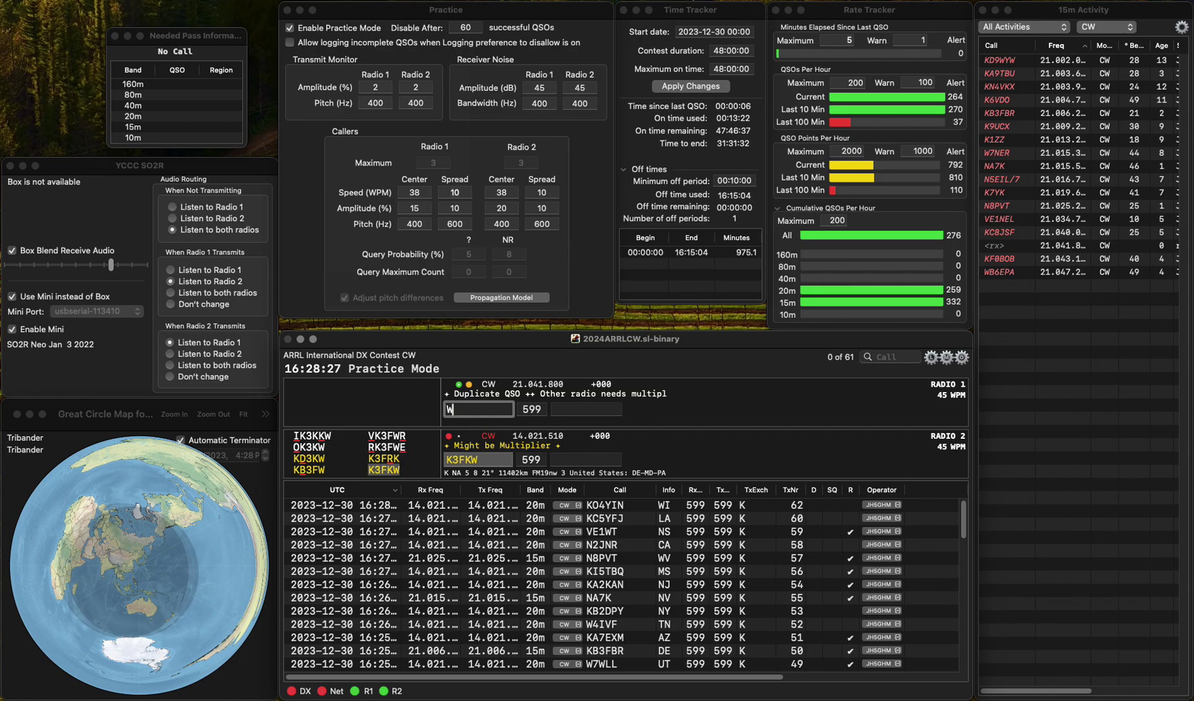
type("ABEY")
key("Right")
type("1")
key("Return")
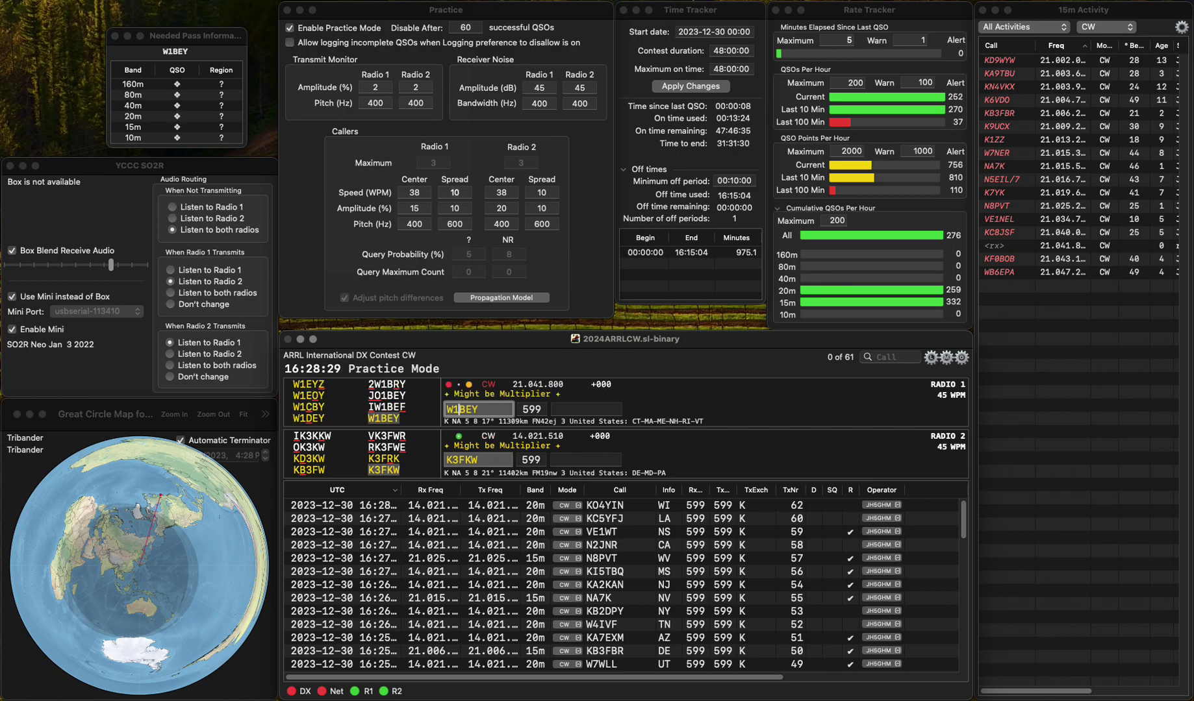